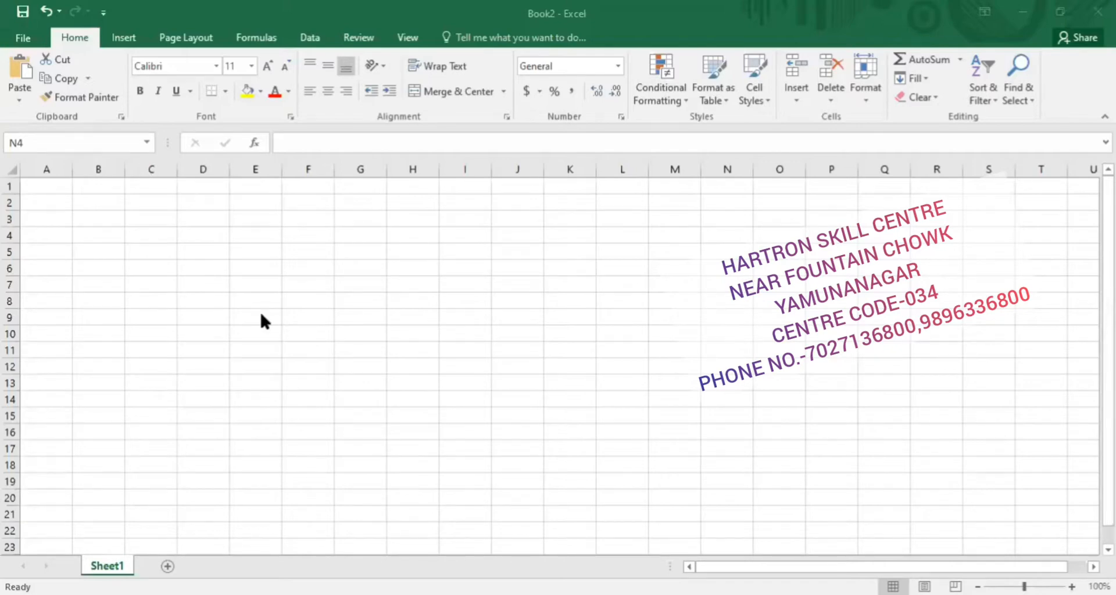
Step: Enter the column headers name, roll no. and eng in cells A1 to C1
click(311, 39)
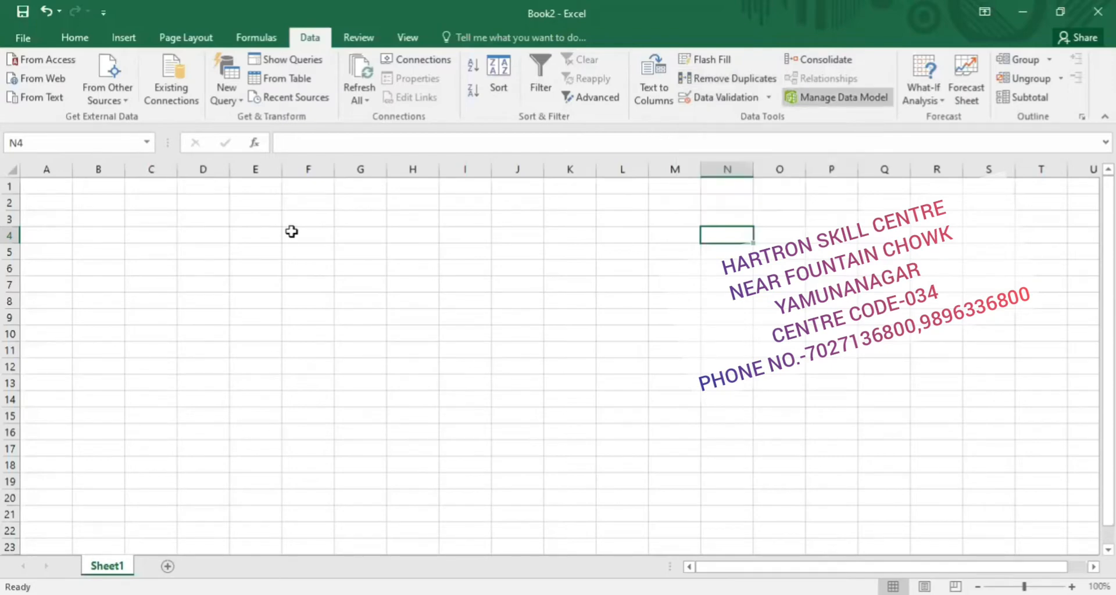
click(79, 230)
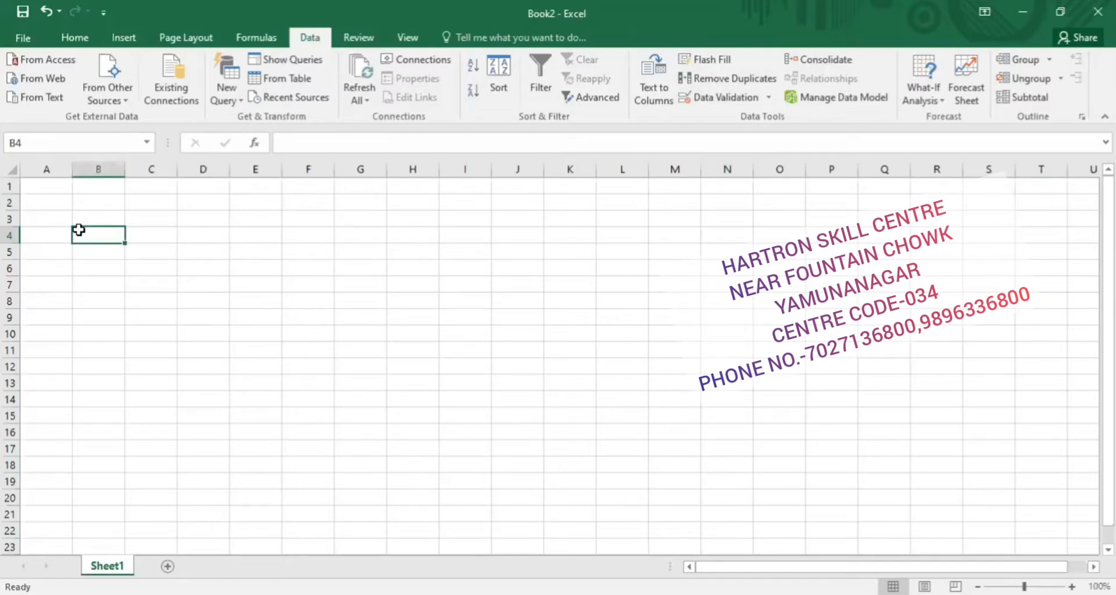
key(Up)
key(ctrl+Home)
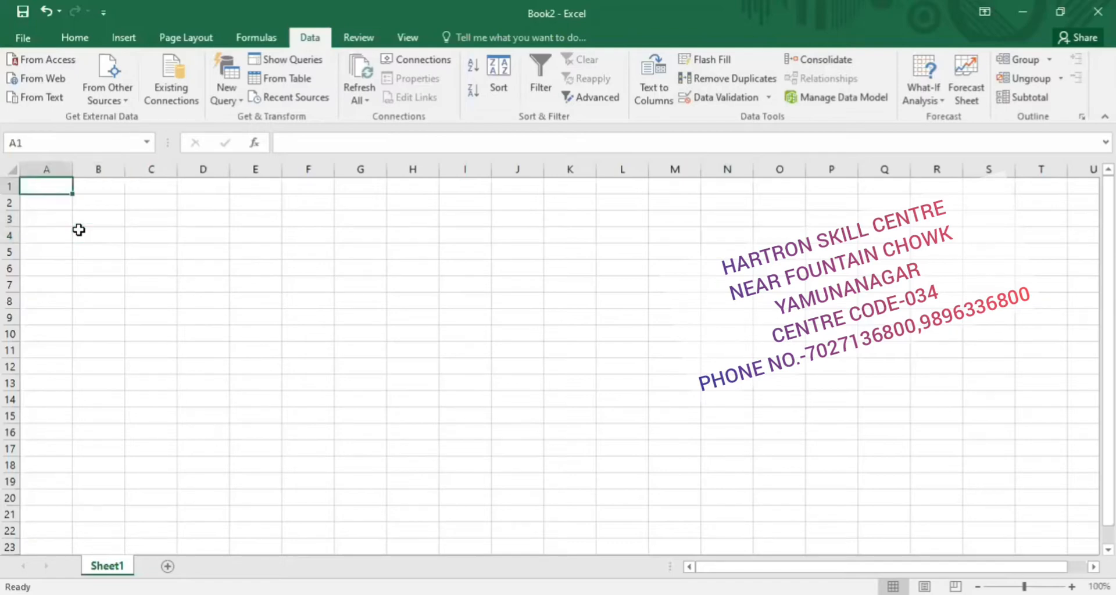
text(name)
key(Tab)
text(r)
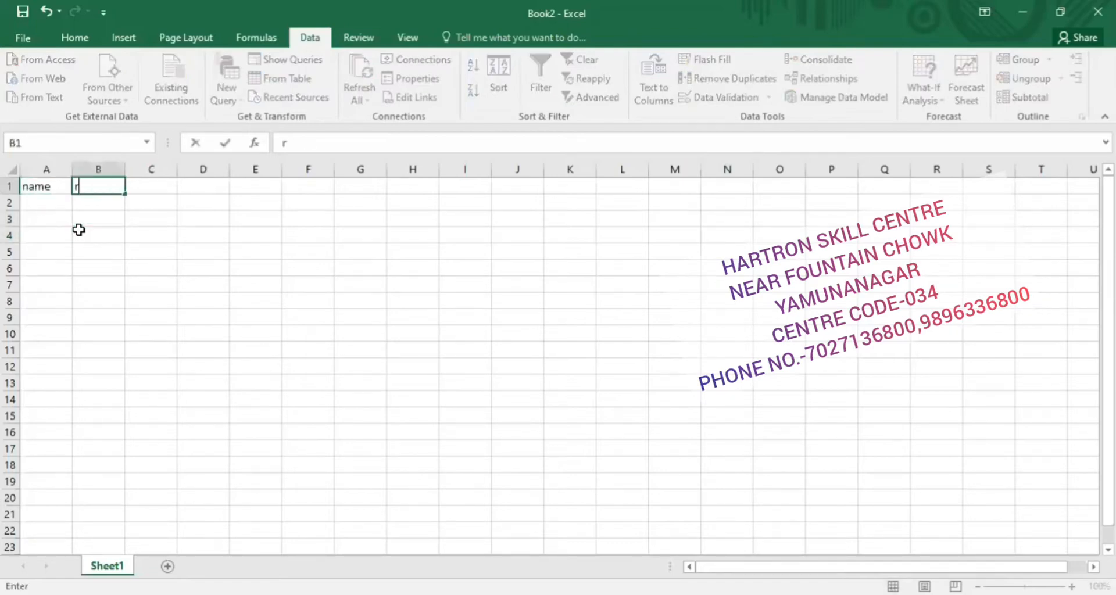
text(oll no.)
key(Tab)
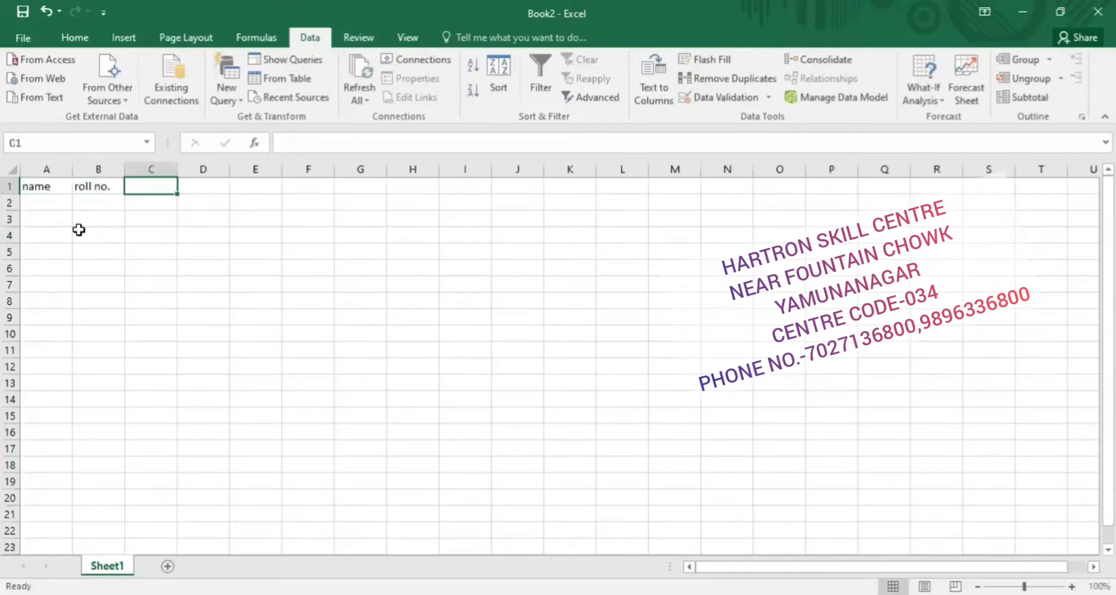
text(eng;)
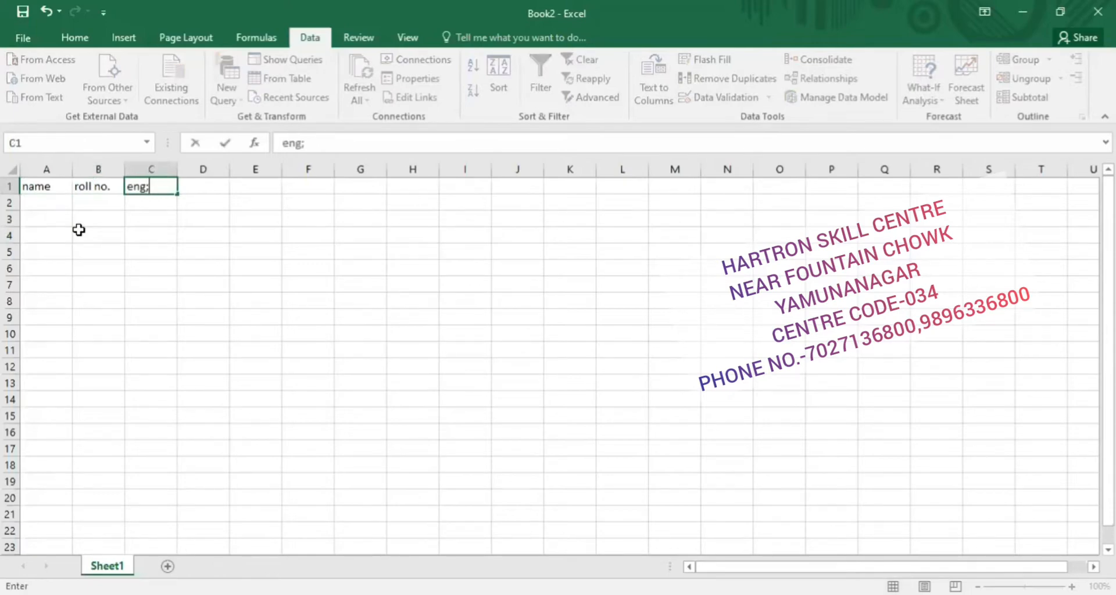
key(BackSpace)
key(Tab)
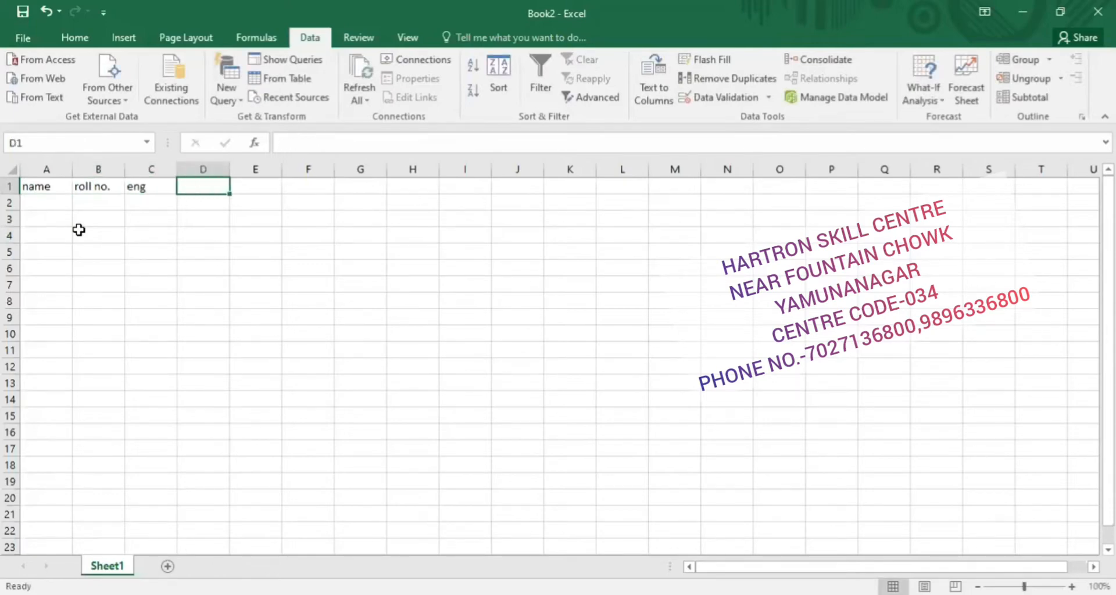
Step: Add the subject headers hin, sci and sst in cells D1 to F1
text(hin)
key(Tab)
text(sci)
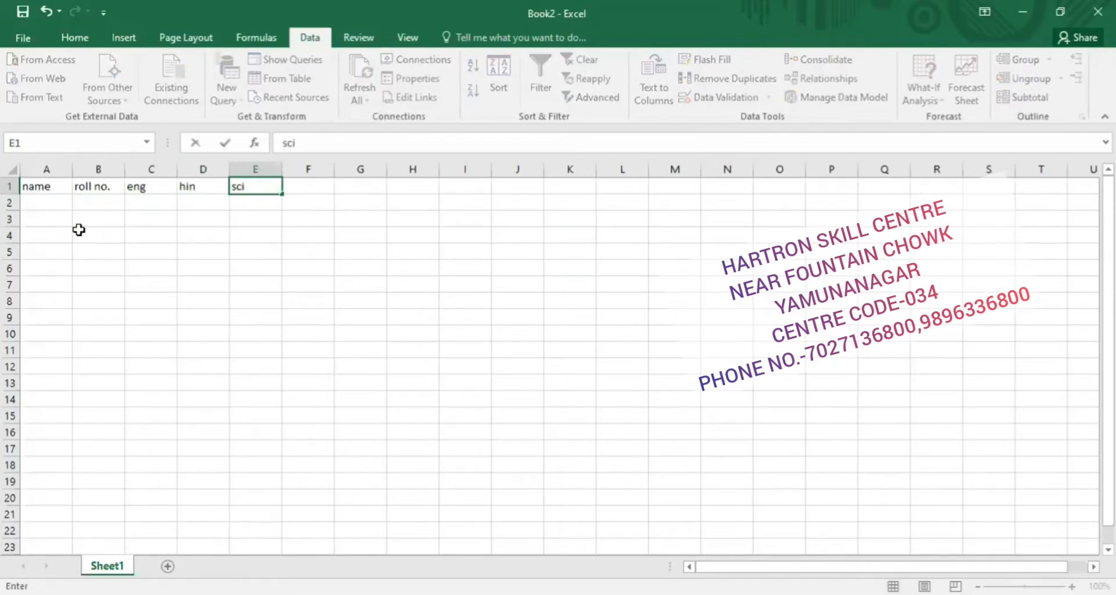
key(Tab)
text(SSTm)
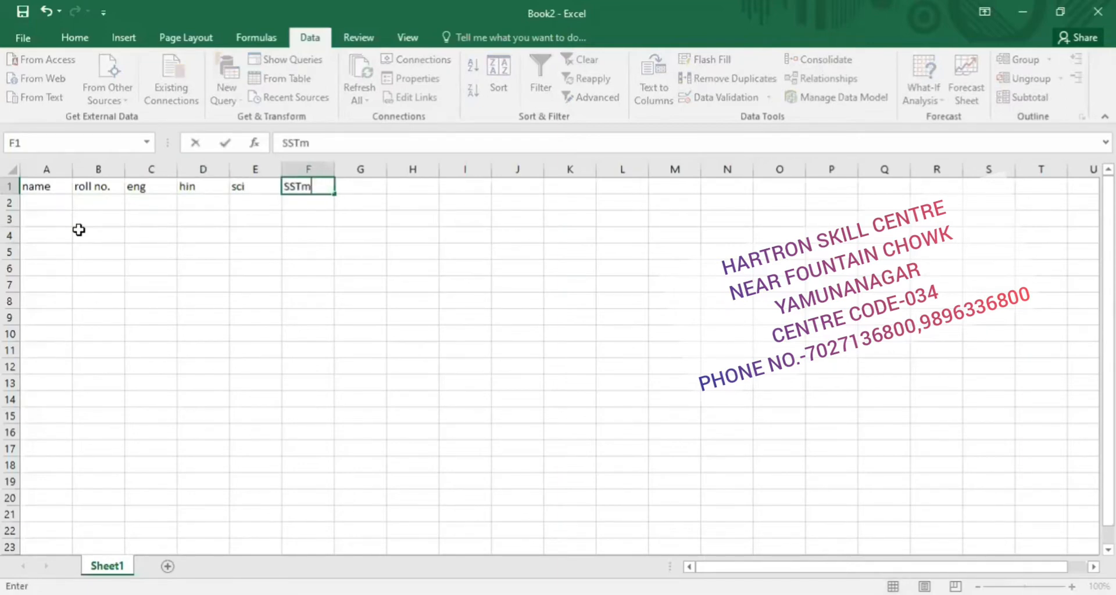
key(BackSpace)
key(BackSpace)
key(BackSpace)
key(BackSpace)
text(sd)
key(BackSpace)
text(st)
key(Tab)
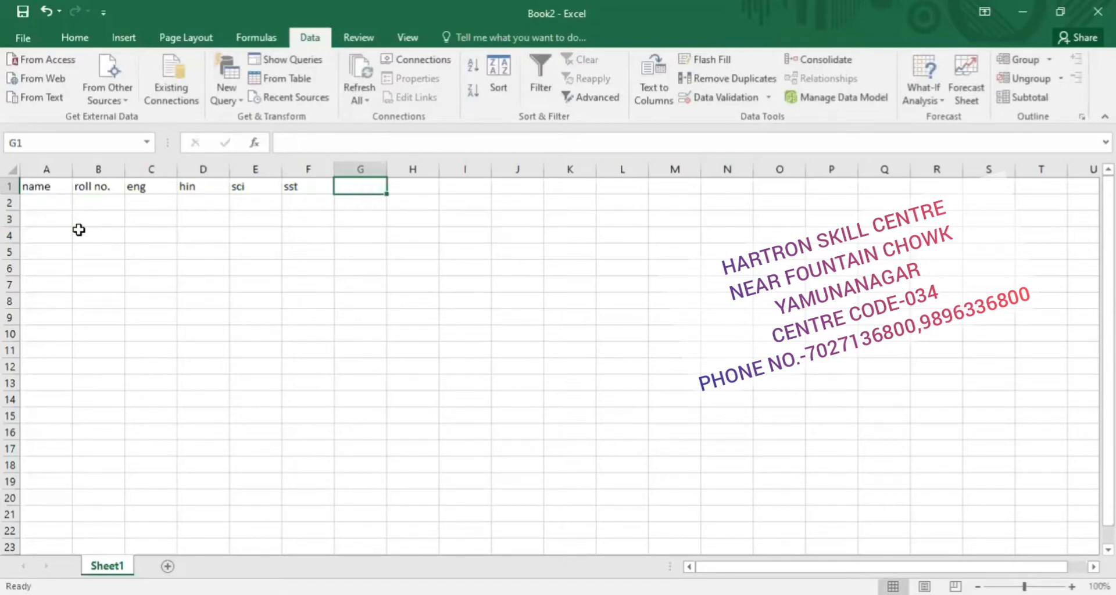
Step: Complete the header row with maths in G1 and total in H1
text(maths)
key(Tab)
text(t)
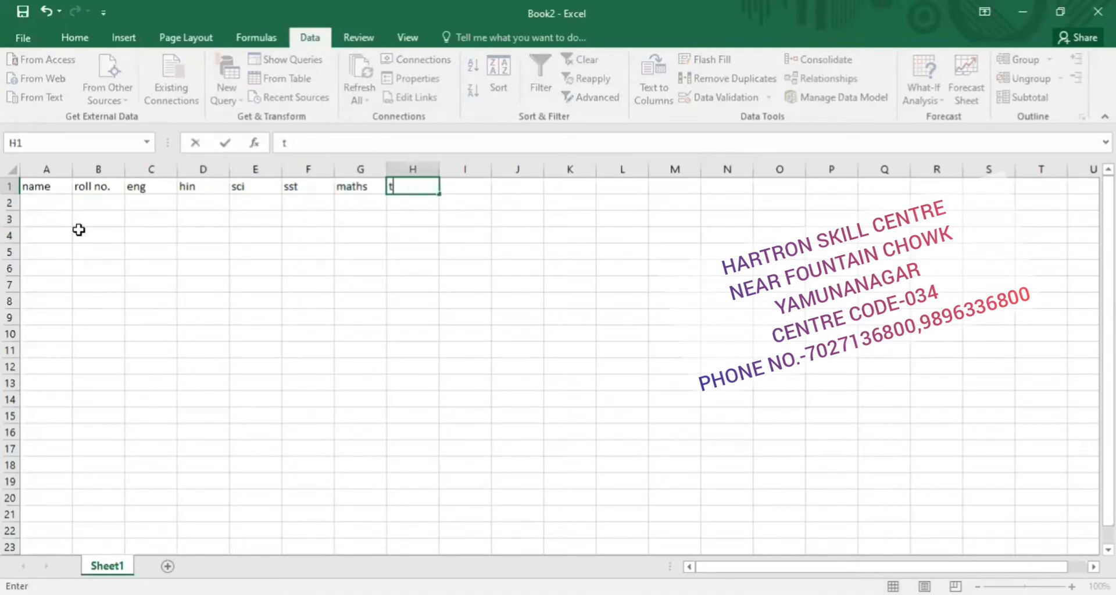
text(o)
text(tsl)
key(BackSpace)
key(BackSpace)
text(al)
key(Return)
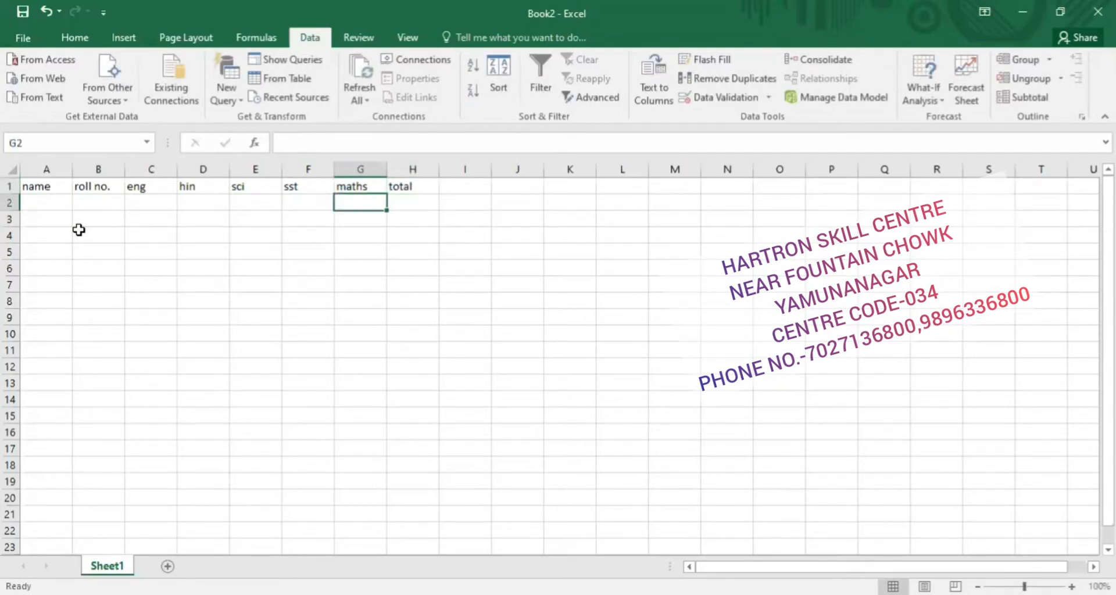
Step: Fill the name column from A2 to A7 with a, s, d, f, gh and dfg
key(Home)
text(a)
key(Return)
text(s)
key(Return)
text(d)
key(Return)
text(f)
key(Return)
text(gh)
key(Return)
key(Right)
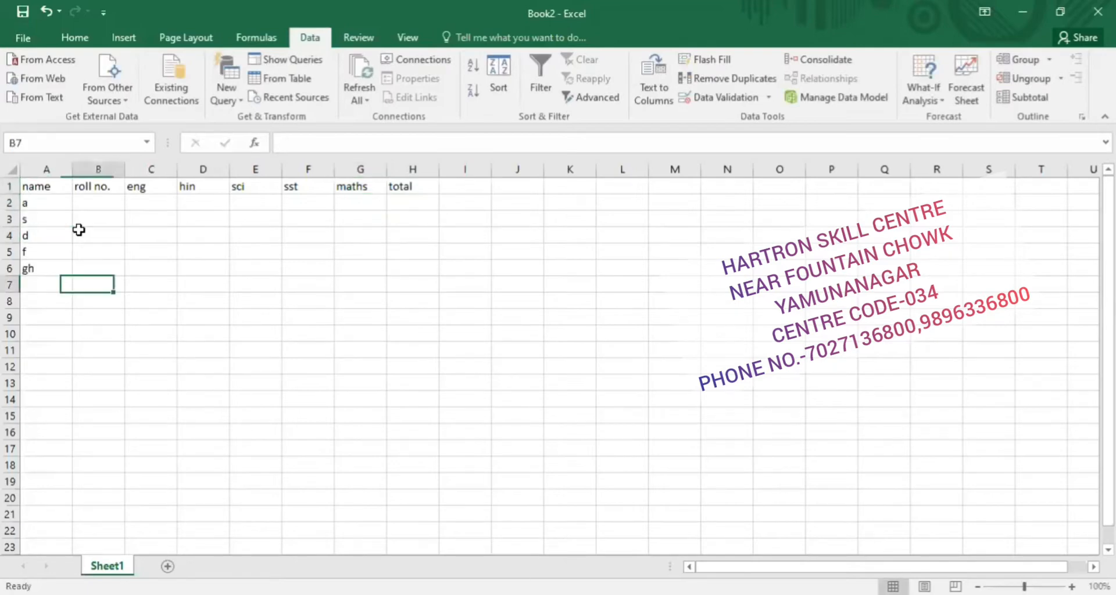
key(Left)
text(dfg)
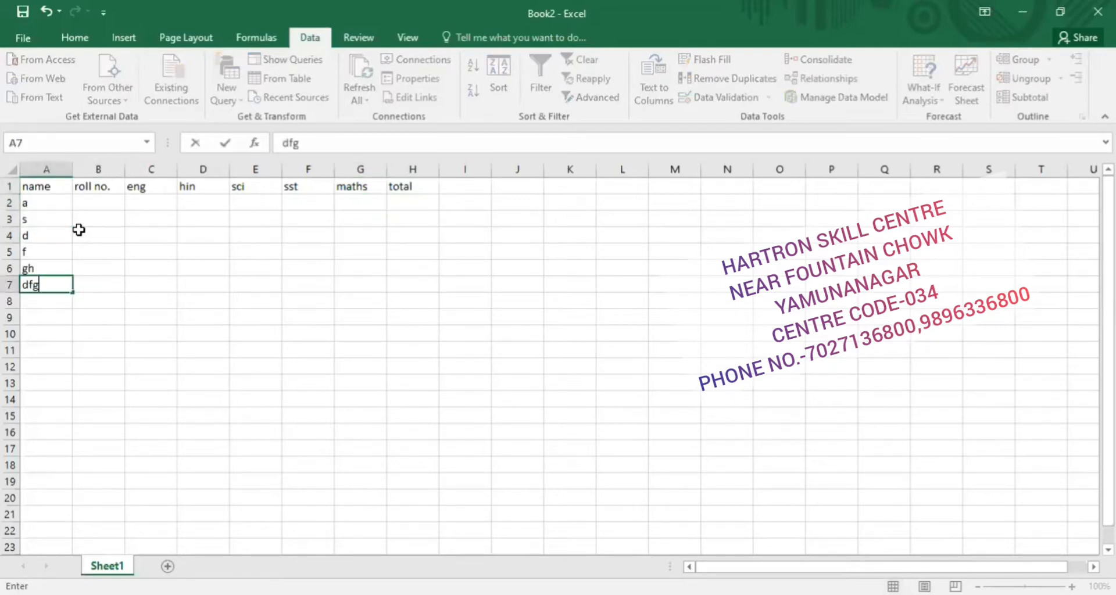
key(Right)
Step: Fill the roll no. column from B2 to B7 with 1, 23, 4, 3, 54 and 65
key(Up)
key(Up)
key(Up)
key(Up)
key(Up)
text(1 23 )
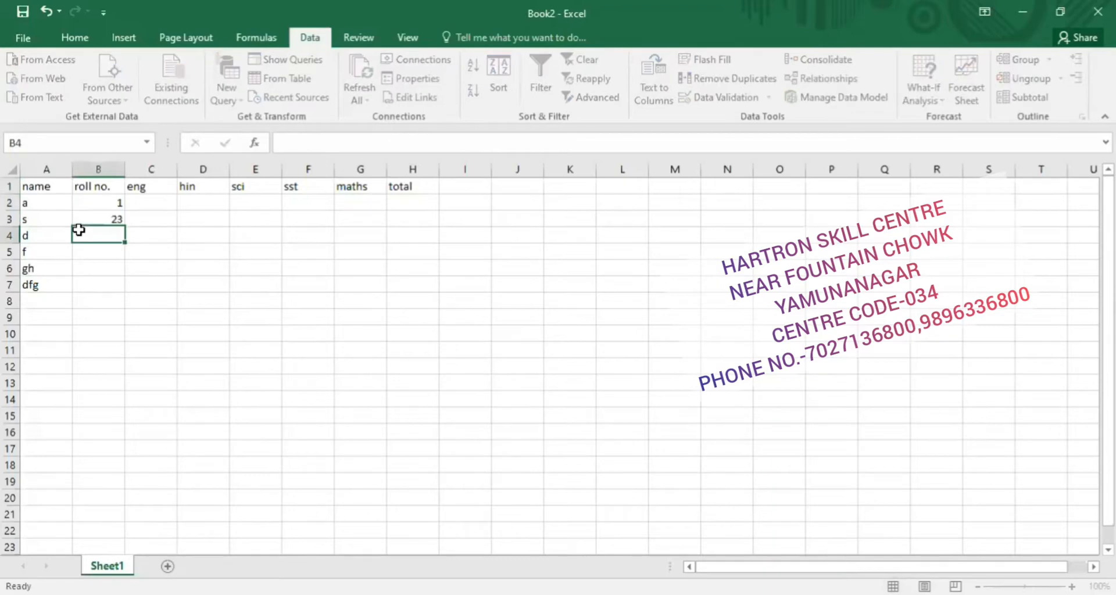
text(4 3 54 )
text(65)
key(Return)
text(76)
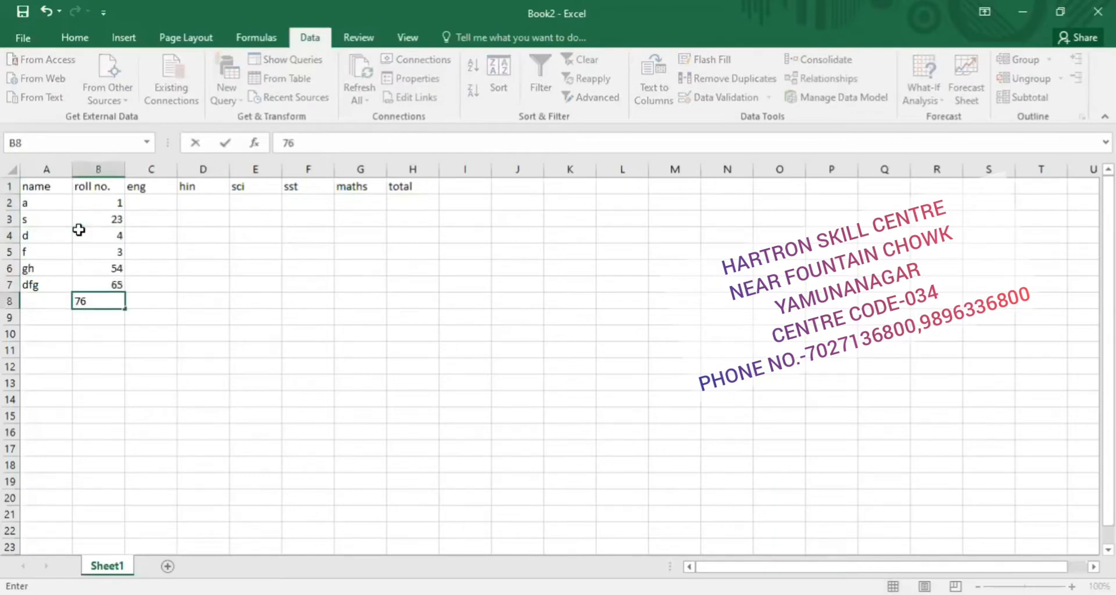
key(BackSpace)
key(BackSpace)
Step: Fill the eng column from C2 to C7 with the marks 99, 88, 77, 66, 65 and 4
key(Up)
key(Up)
key(Up)
key(Up)
key(Up)
key(Up)
key(Right)
text(99)
key(ctrl+Return)
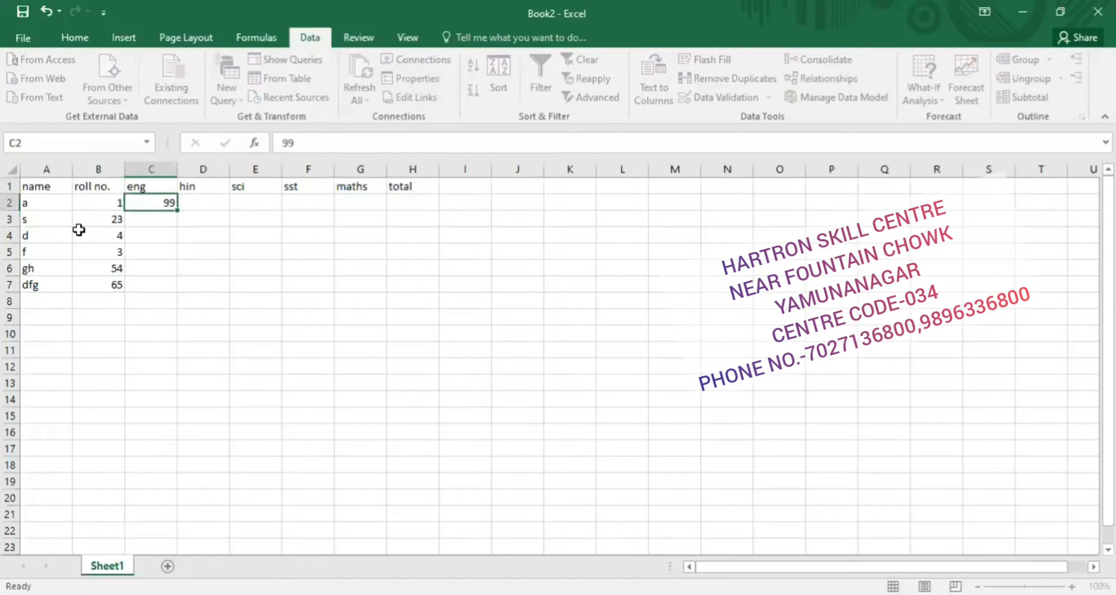
key(Return)
text(88)
key(Return)
text(77)
key(Return)
text(66)
key(Return)
text(5)
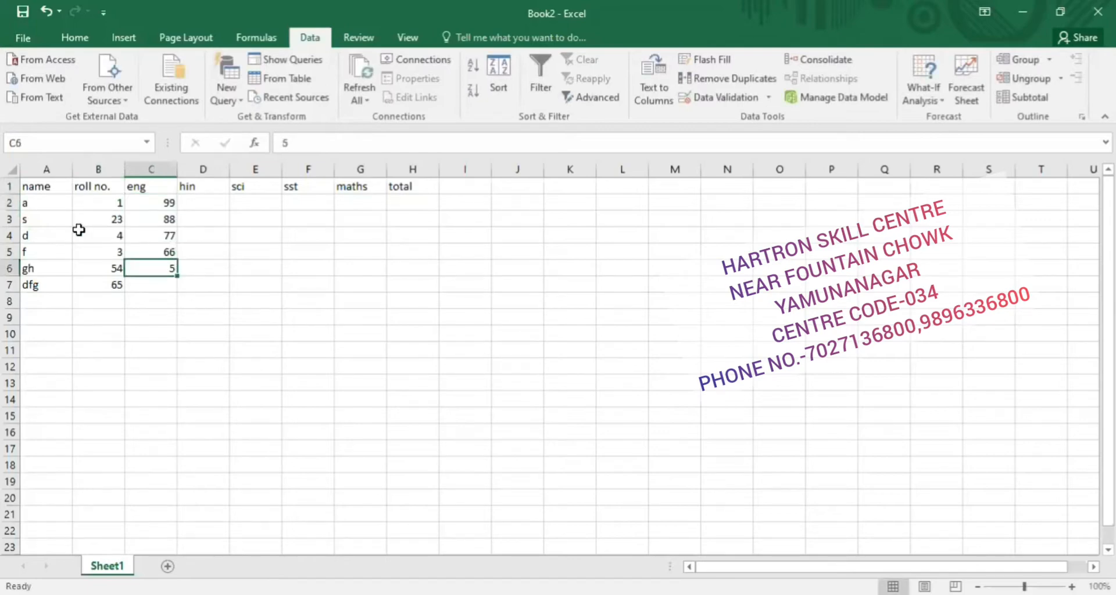
text(65)
key(Return)
text(4)
key(Tab)
Step: Enter the hin marks 54, 34, 23, 4 and 565 in cells D2 to D6
key(Up)
key(Up)
key(Up)
key(Up)
key(Up)
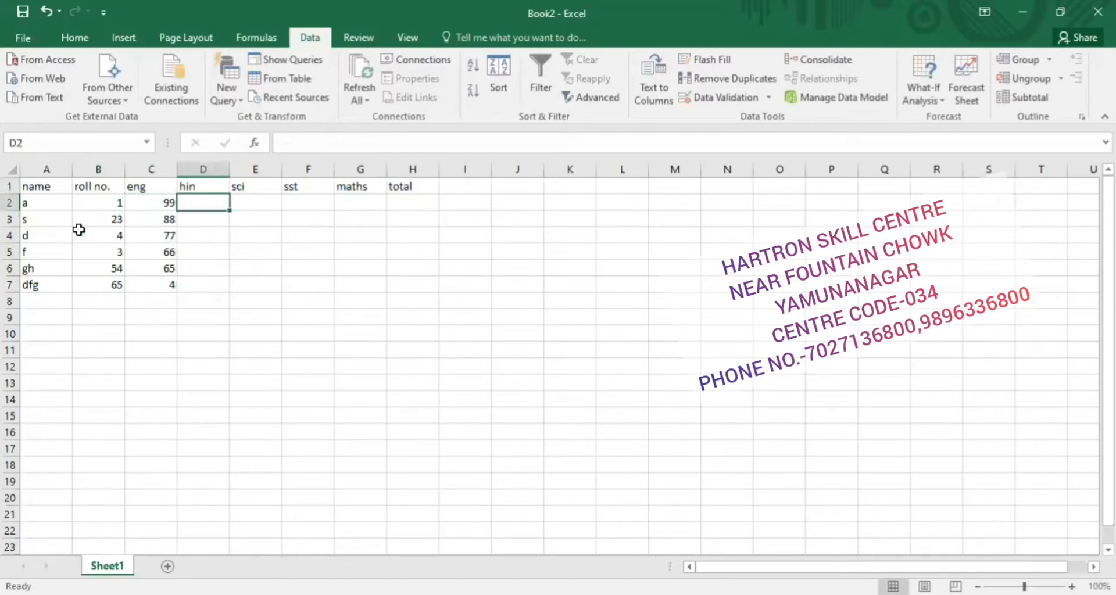
text(54)
key(Return)
text(34)
key(Return)
text(23)
key(Return)
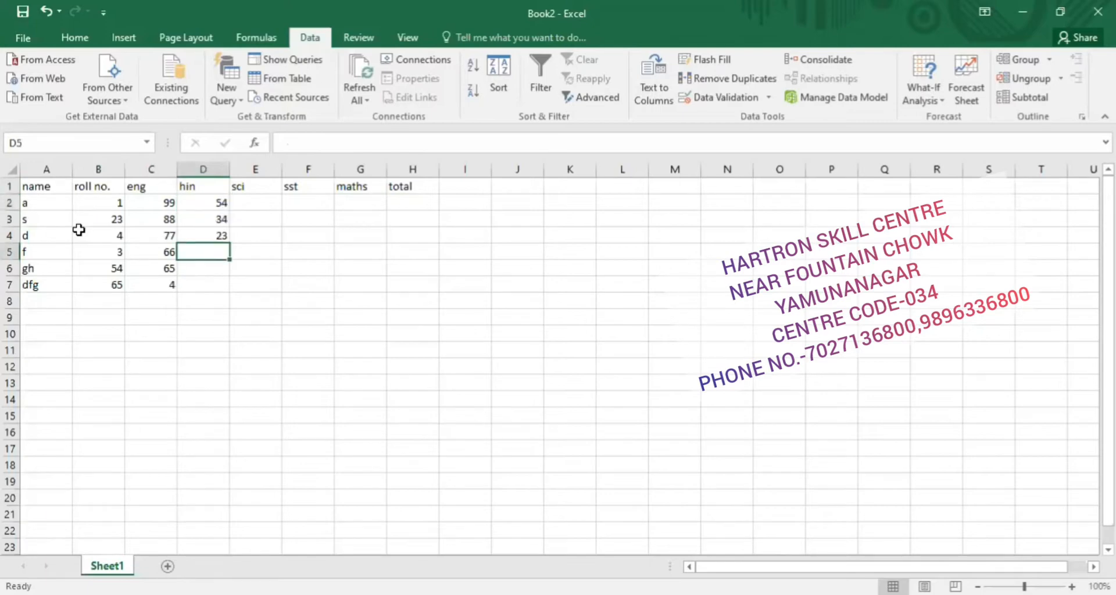
text(4)
key(Return)
text(565)
key(Return)
Step: Change the hin marks in D4, D5 and D6 to 67, 54 and 56, and enter 43 in D7
key(Up)
key(Up)
key(Up)
text(67)
key(Return)
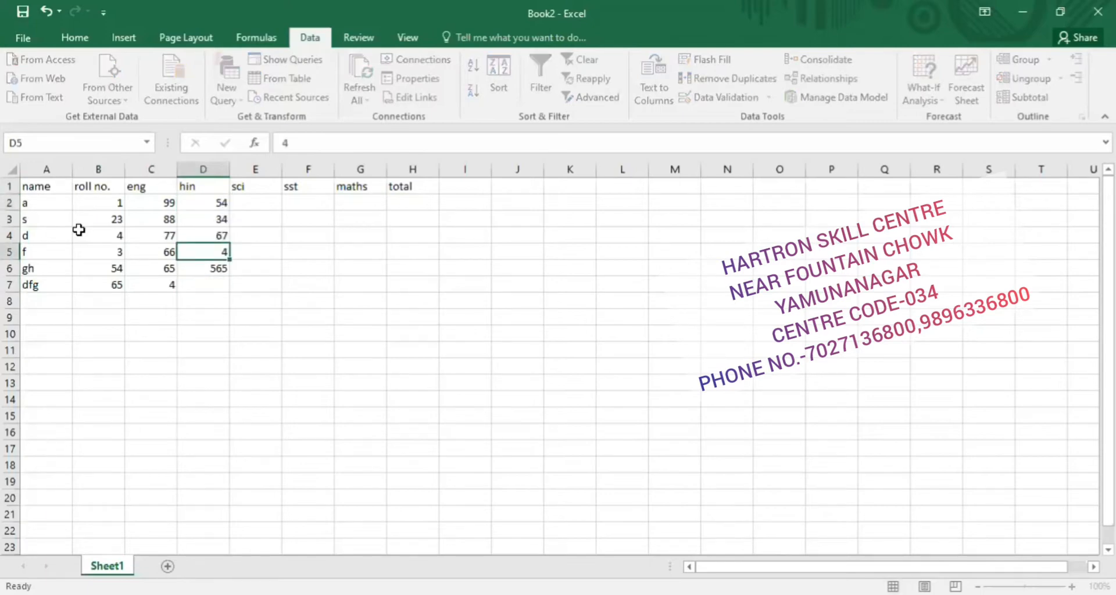
text(54)
key(Return)
key(Return)
text(43)
key(Up)
text(56)
key(Right)
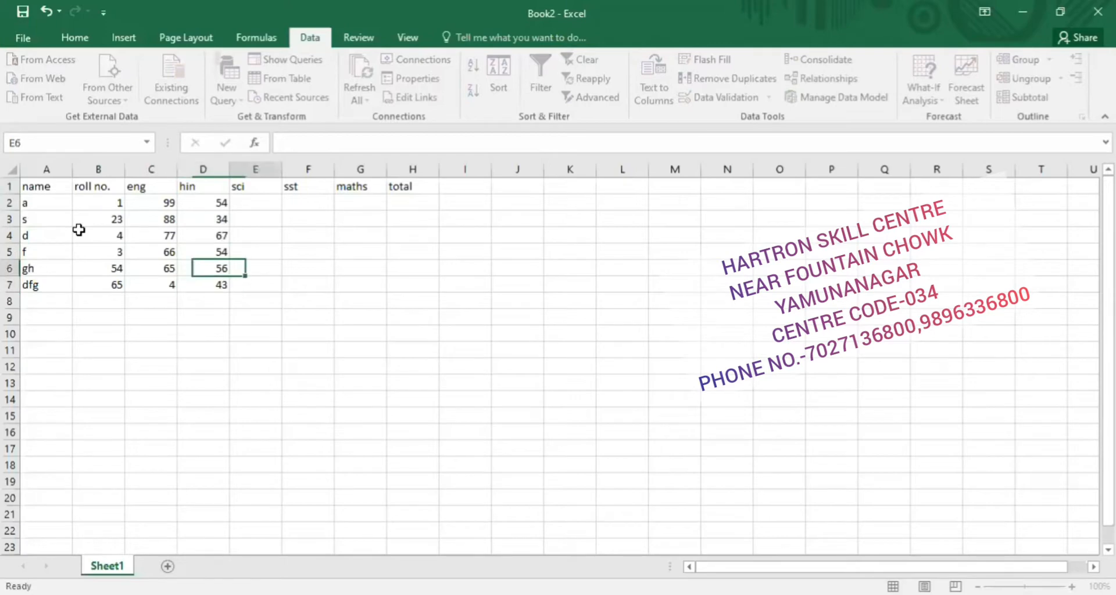
Step: Fill the sci column from E2 to E7 with the marks 90, 80, 60, 56, 45 and 34
key(Up)
key(Up)
key(Up)
key(Up)
text(90)
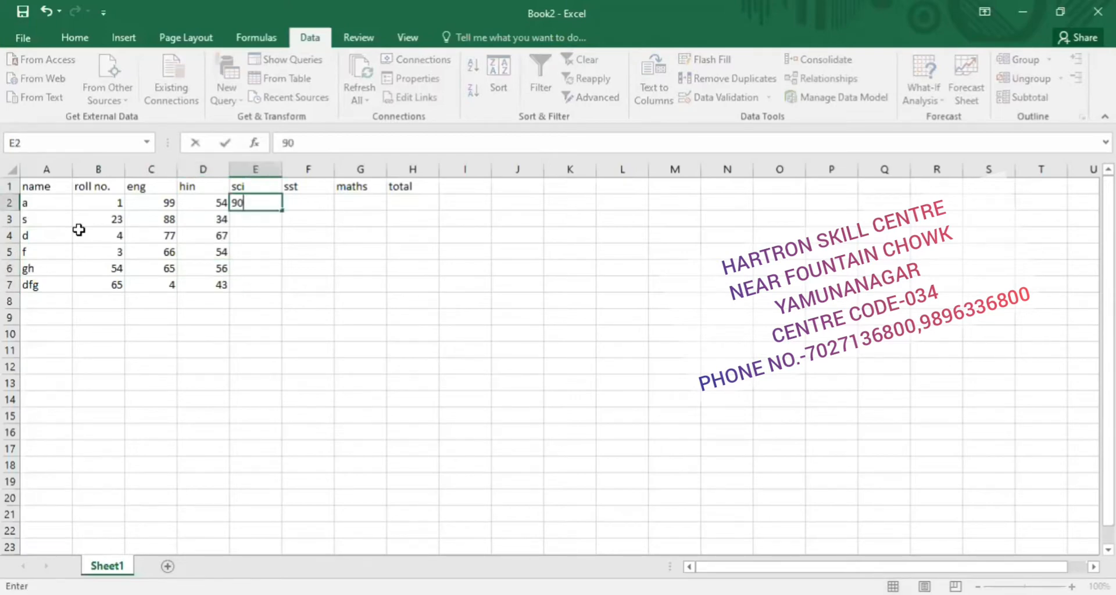
key(Return)
text(80)
key(Return)
text(60)
key(Return)
text(56)
key(Return)
text(45)
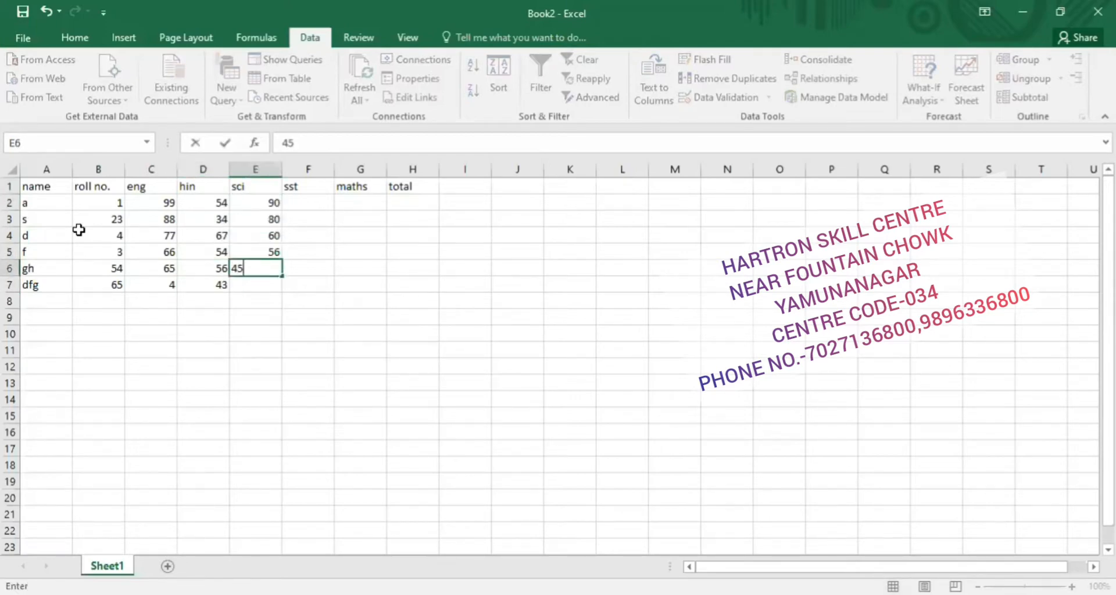
key(Return)
text(34)
key(Right)
Step: Fill the sst column from F2 to F7 with the marks 90, 98, 67, 45, 35 and 56
key(Up)
key(Up)
key(Up)
key(Up)
key(Up)
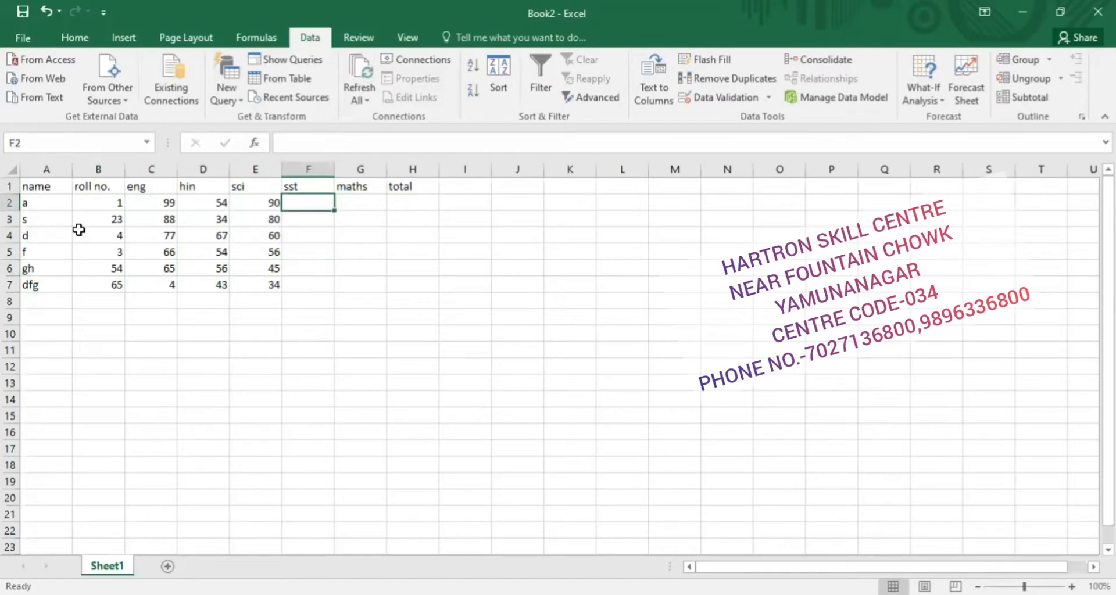
text(90)
key(Return)
text(98)
key(Return)
text(67)
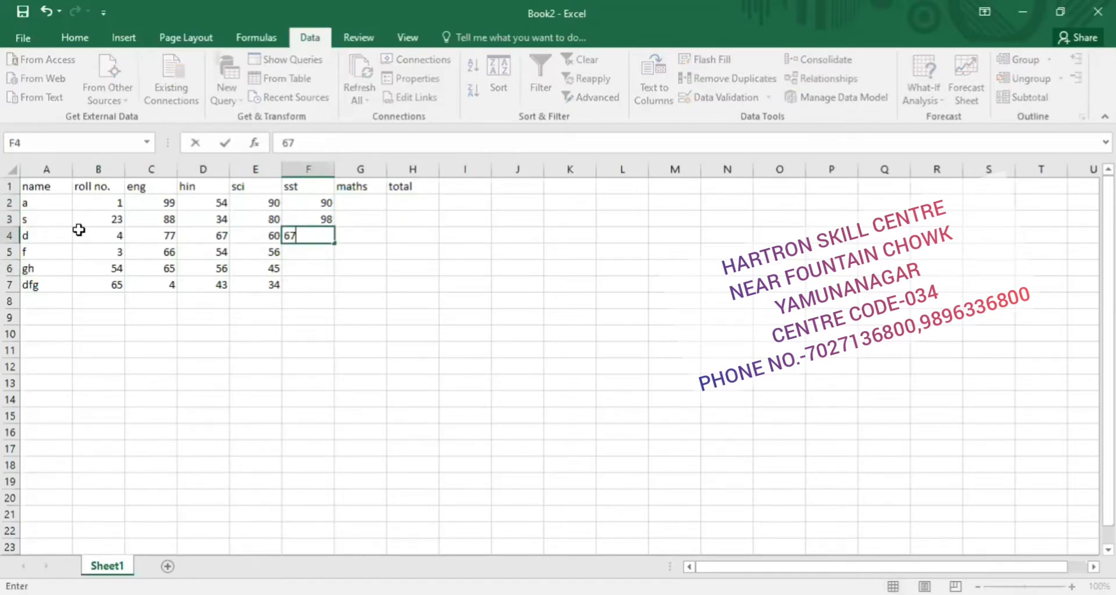
key(Return)
text(45)
key(Return)
text(3)
text(5)
key(Return)
text(56)
key(Return)
Step: Fill the maths column from G2 to G7 with the marks 77, 66, 55, 44, 43 and 45
key(Right)
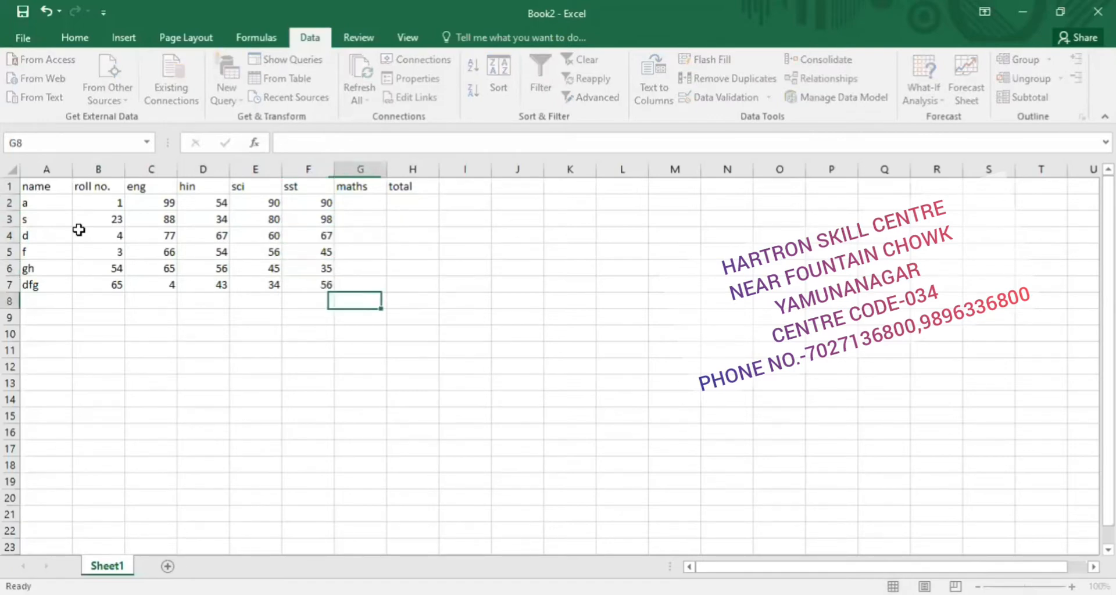
key(Up)
key(Up)
key(Up)
key(Up)
key(Up)
key(Up)
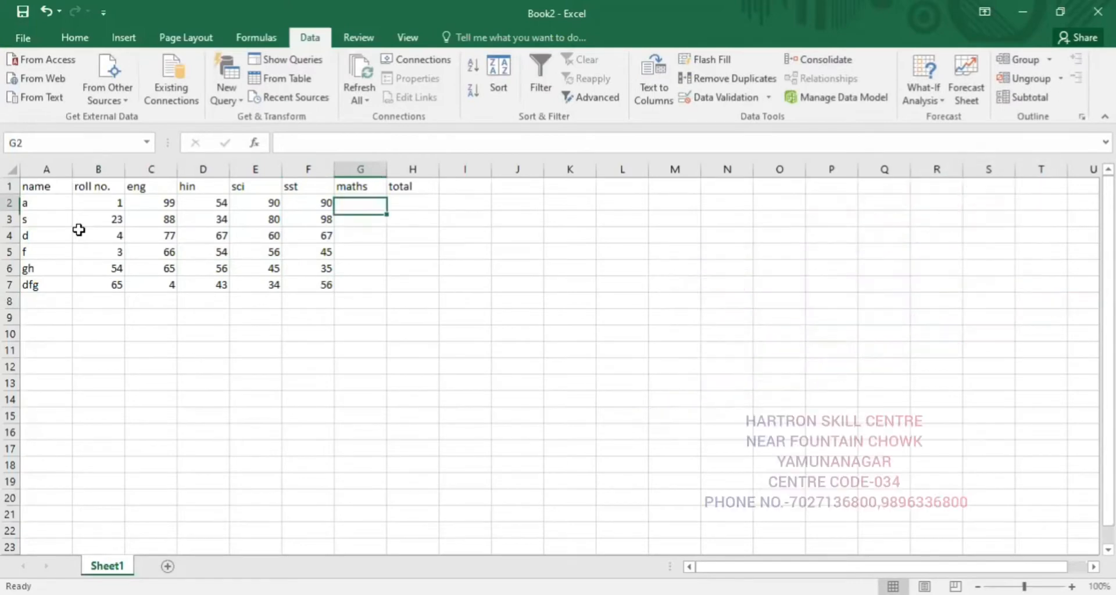
text(77)
key(Return)
text(66)
key(Return)
text(5)
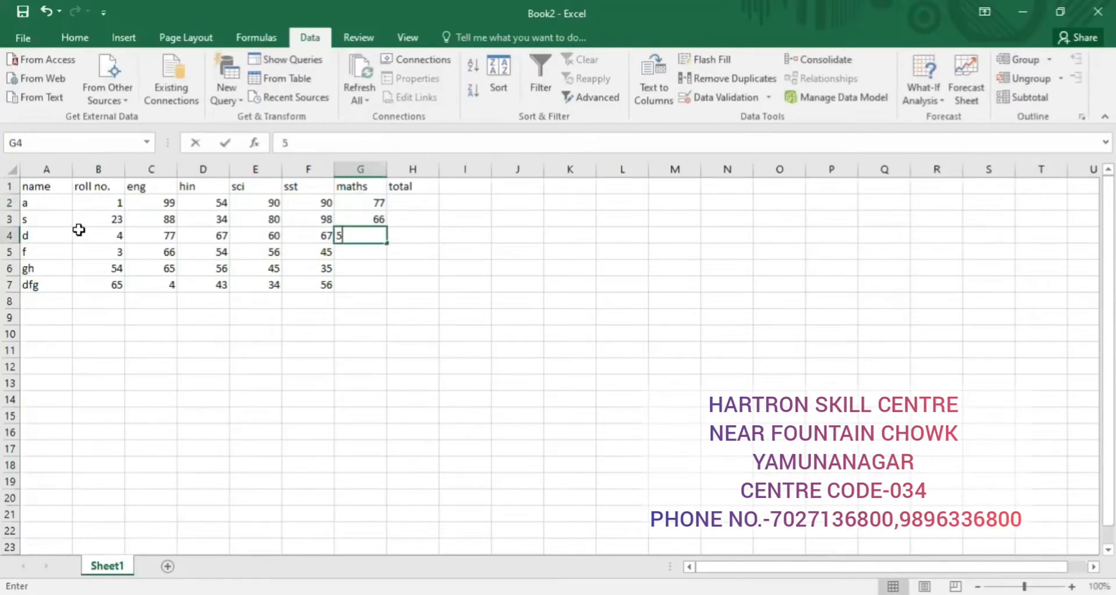
text(5)
key(Return)
text(44)
key(Return)
text(3)
key(Return)
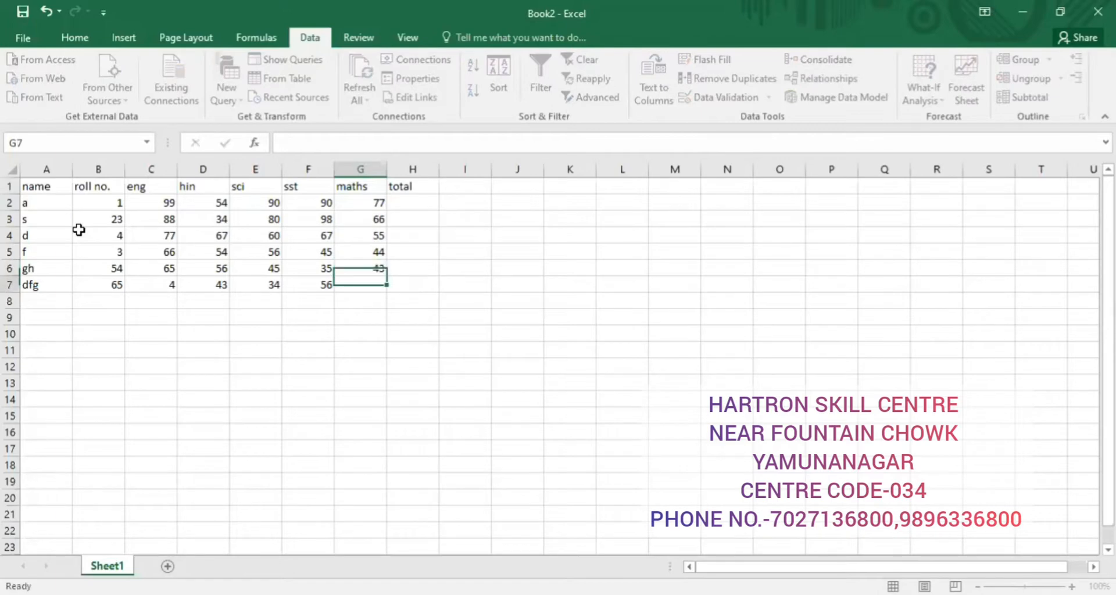
text(45)
key(Tab)
Step: Calculate the first student's total in H2 with a SUM formula over the subject marks C2:G2
key(ctrl+Up)
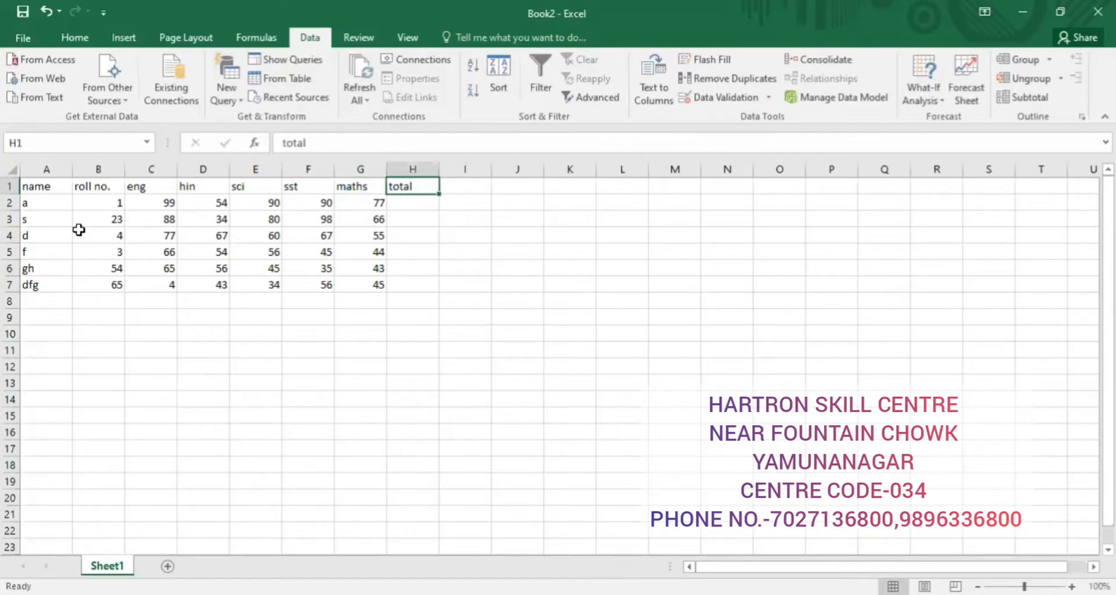
key(Return)
text(=)
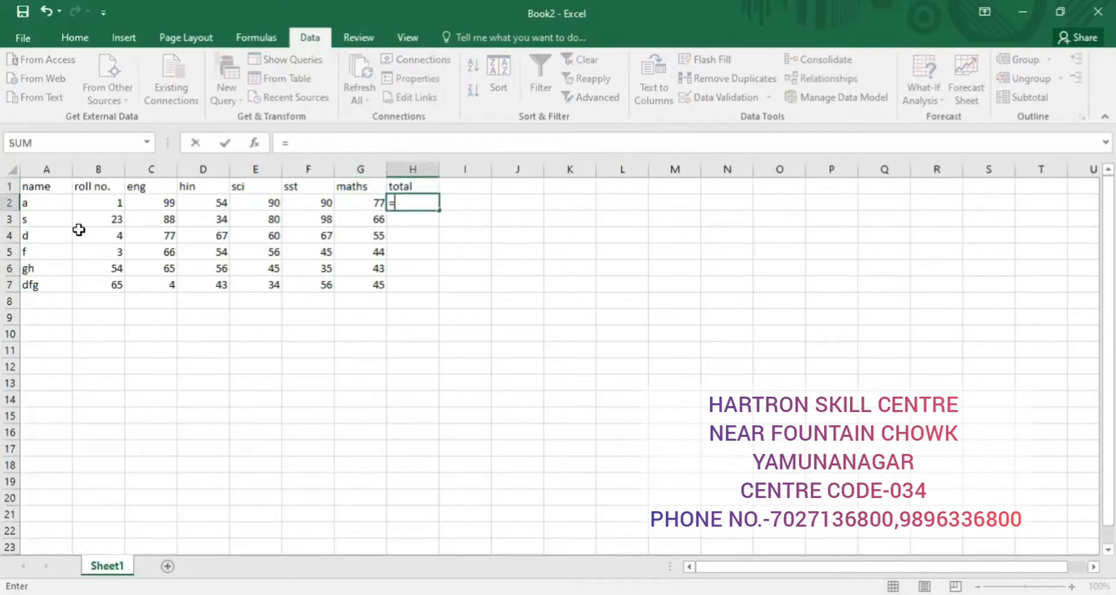
text(sum()
key(Left)
key(Left)
key(Left)
key(Left)
key(Left)
key(Left)
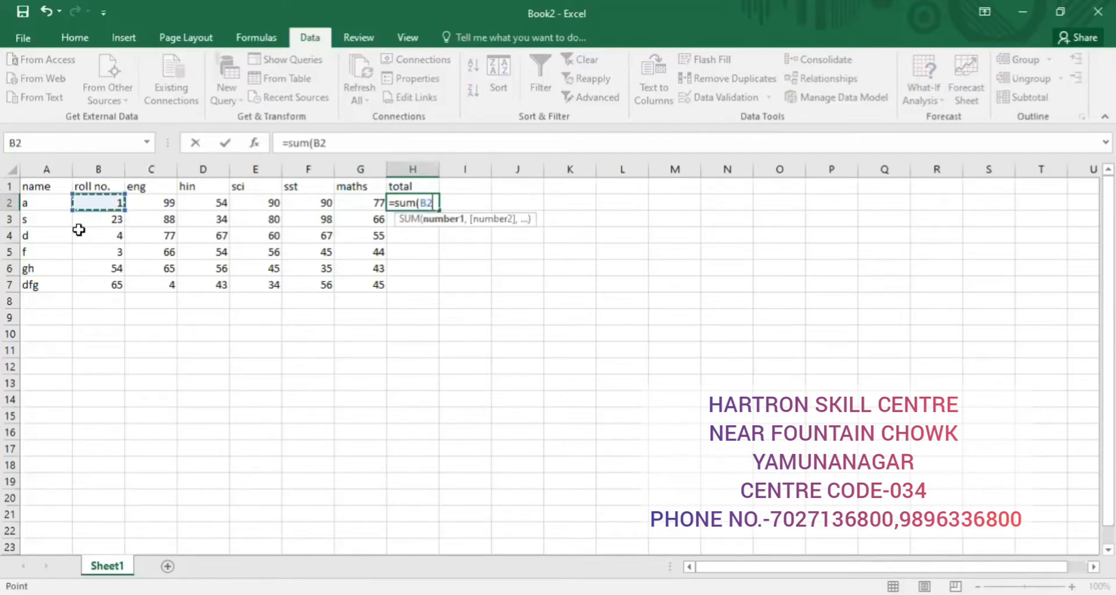
key(Right)
key(shift+Right)
key(shift+Right)
key(shift+Right)
key(shift+Right)
key(Return)
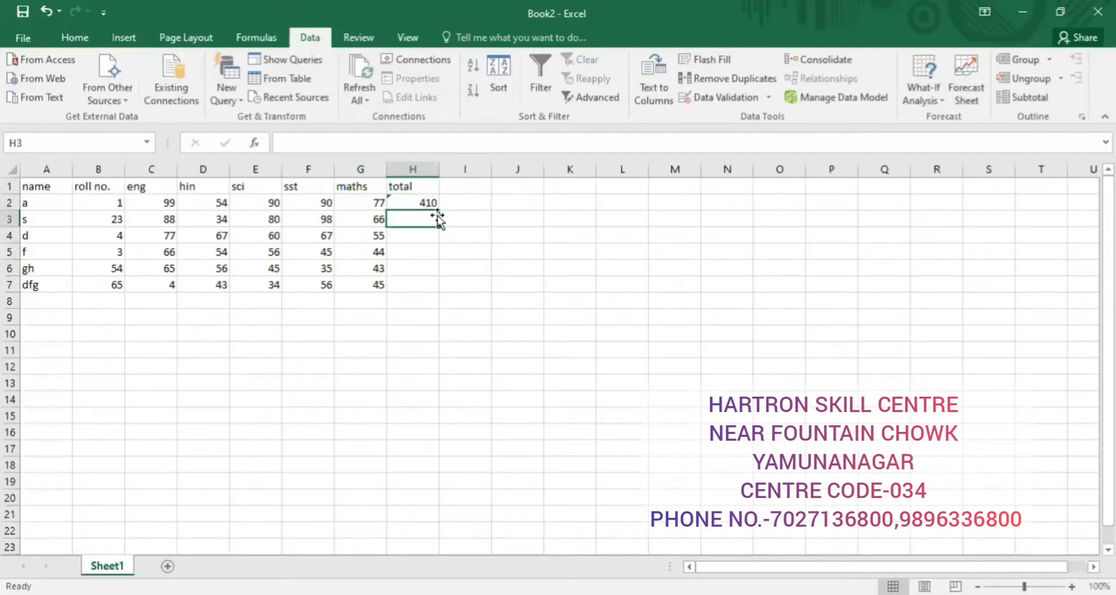
Step: Copy the total formula from H2 down through H7 for the remaining students
click(436, 211)
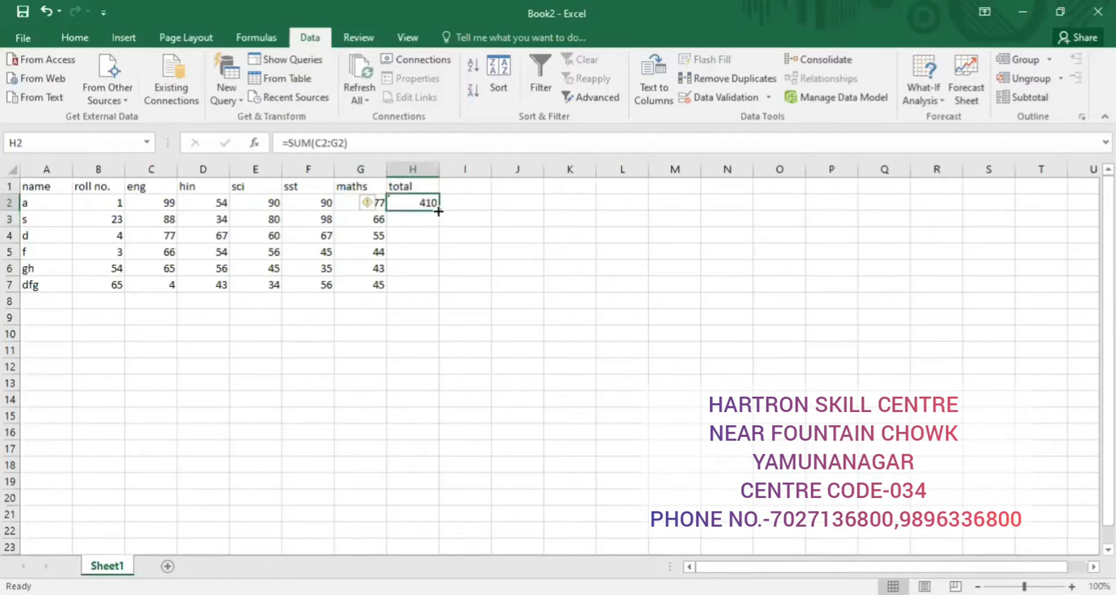
drag(438, 212, 381, 354)
click(381, 354)
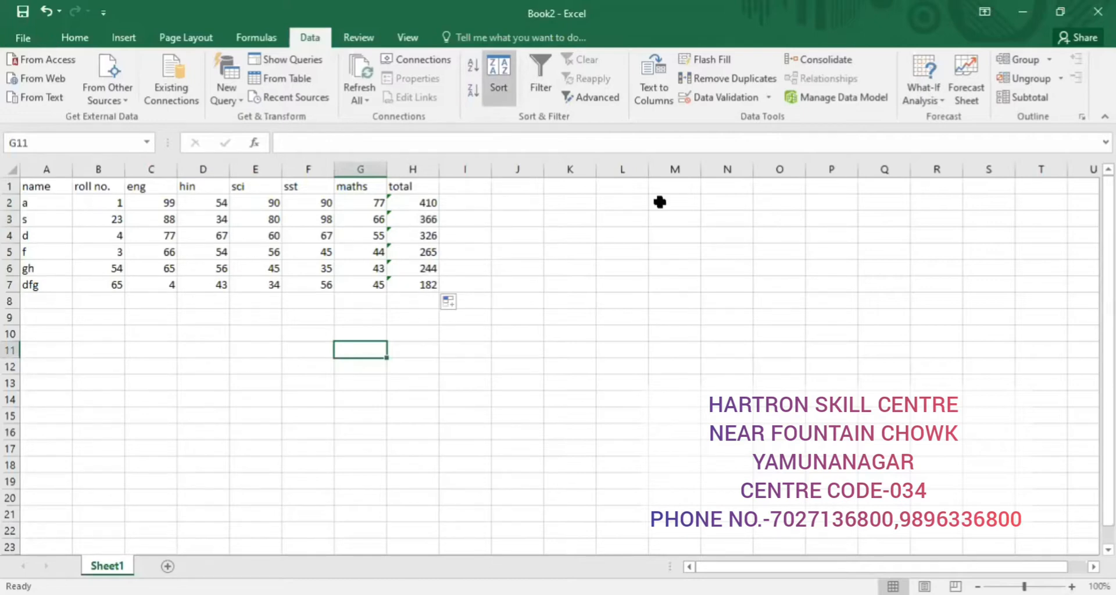
click(558, 218)
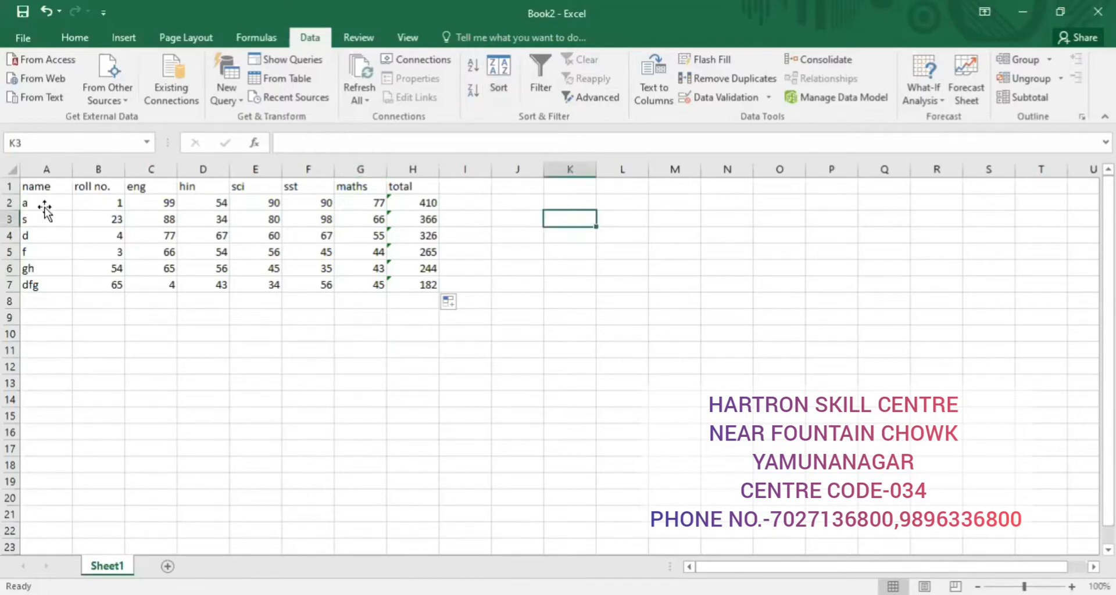
Step: Sort the names in A2:A7 in ascending order, expanding the selection so each student's whole row moves along
click(44, 208)
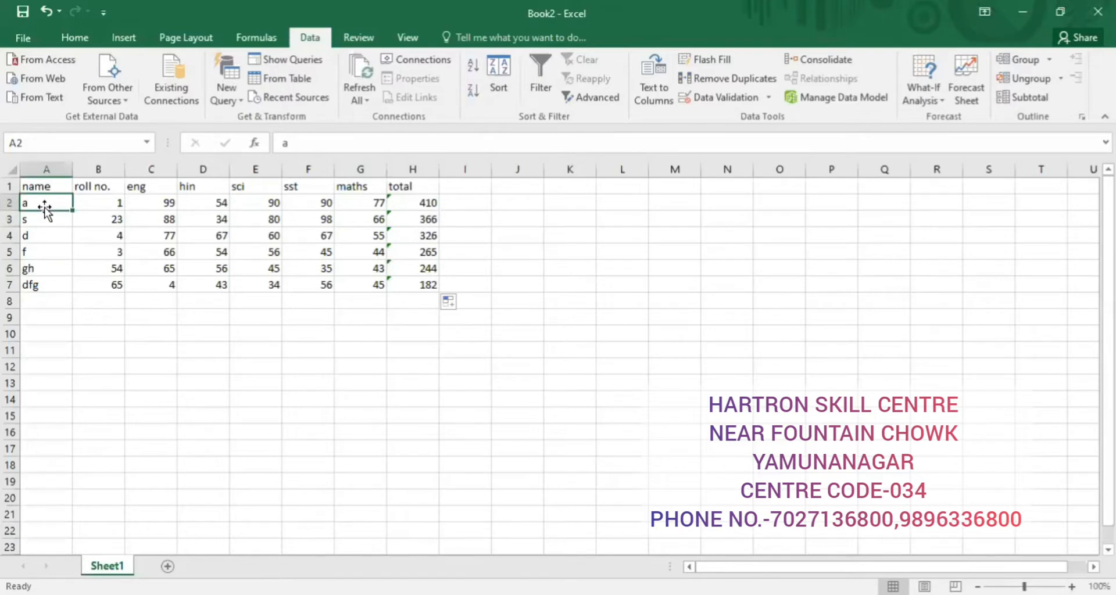
key(ctrl+shift+Down)
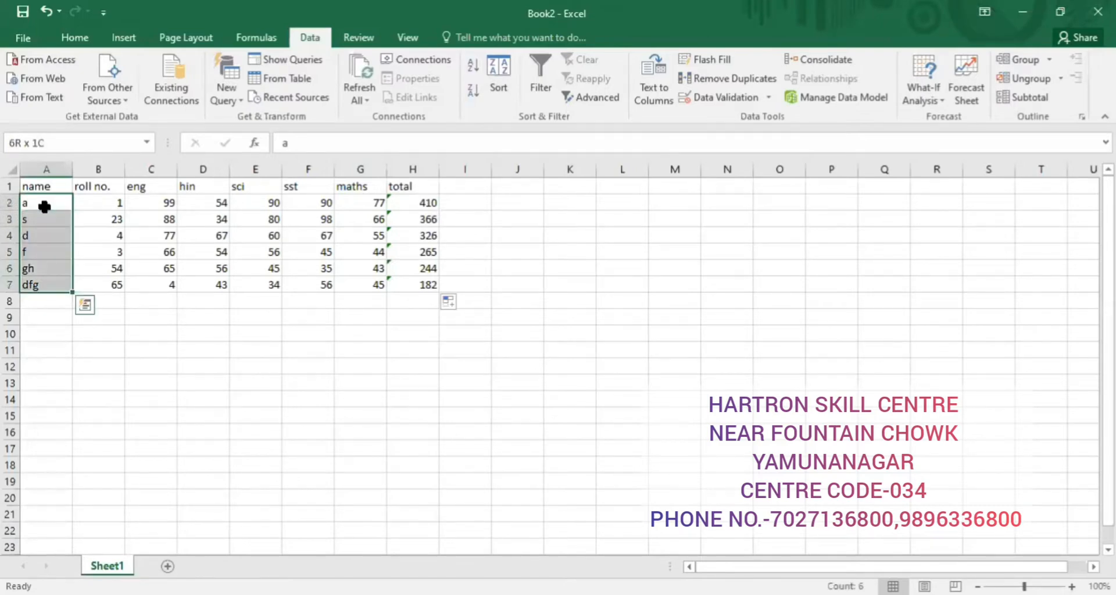
click(474, 69)
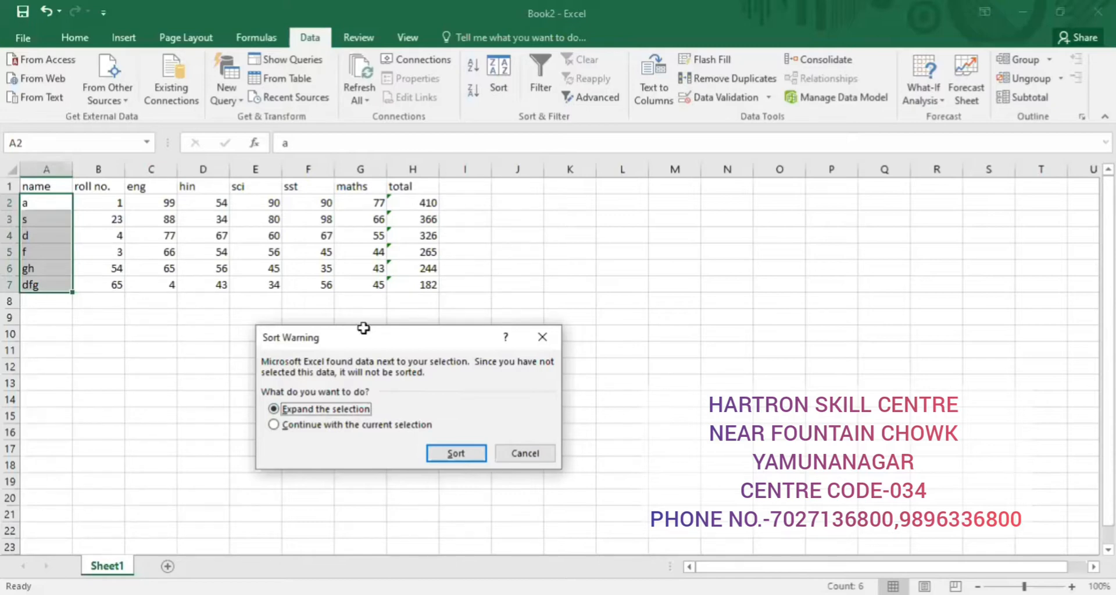
key(Return)
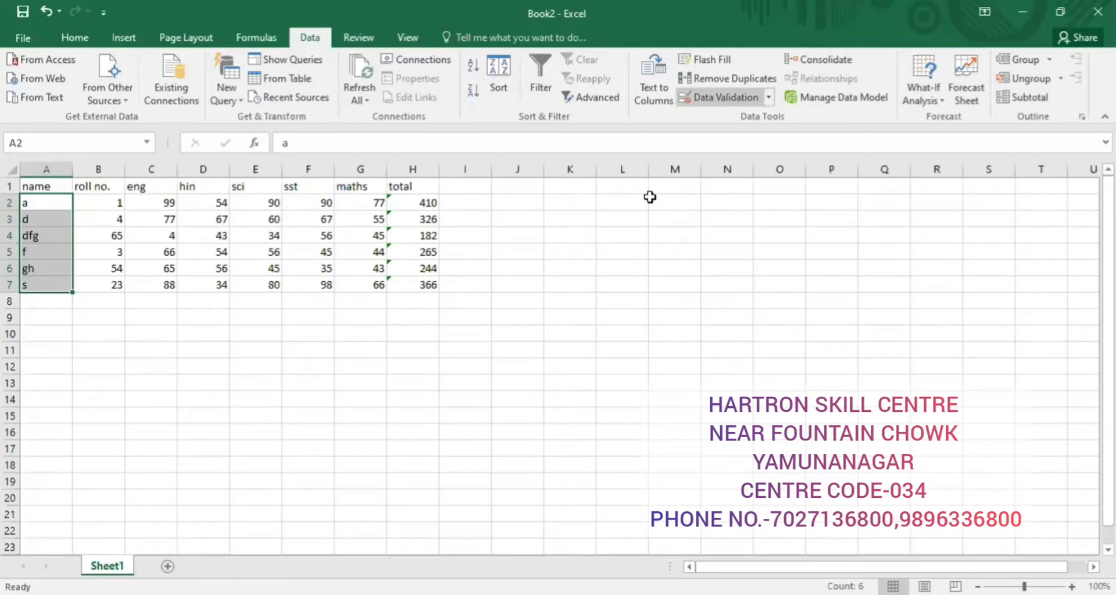
Step: Change the eng mark of student dfg in cell C4 to 78
click(557, 313)
key(Left)
key(Left)
key(Left)
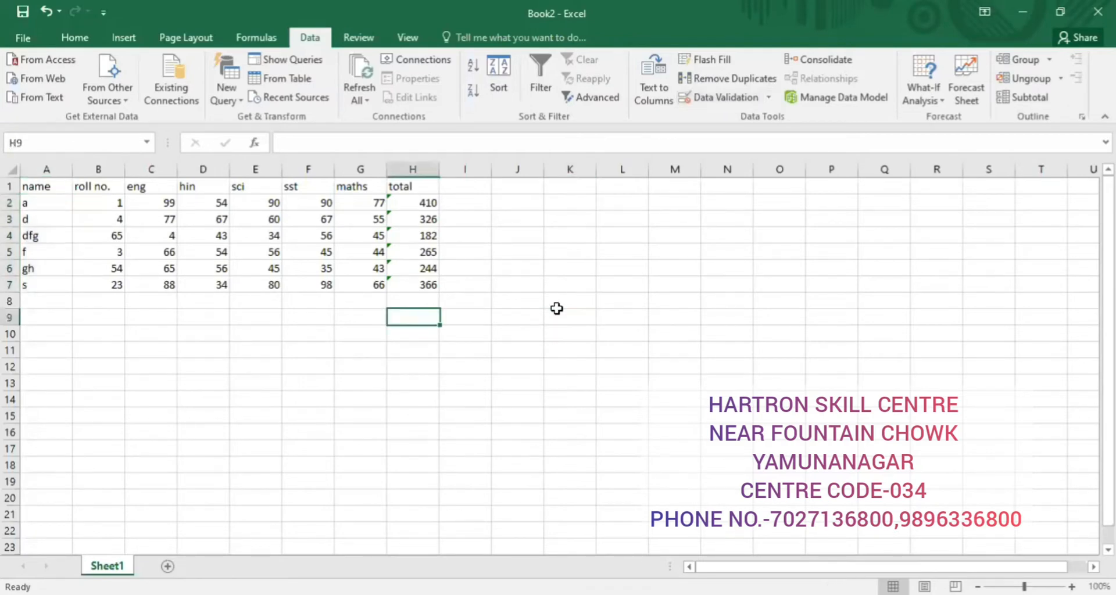
key(Left)
key(Left)
key(Left)
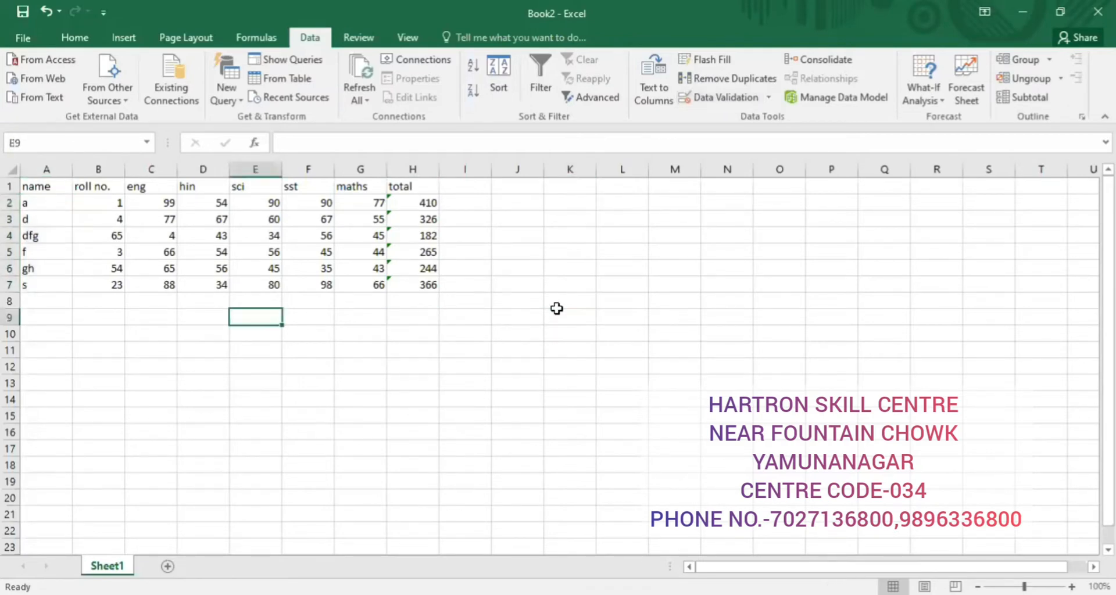
key(Left)
key(Up)
key(Up)
key(Up)
key(Up)
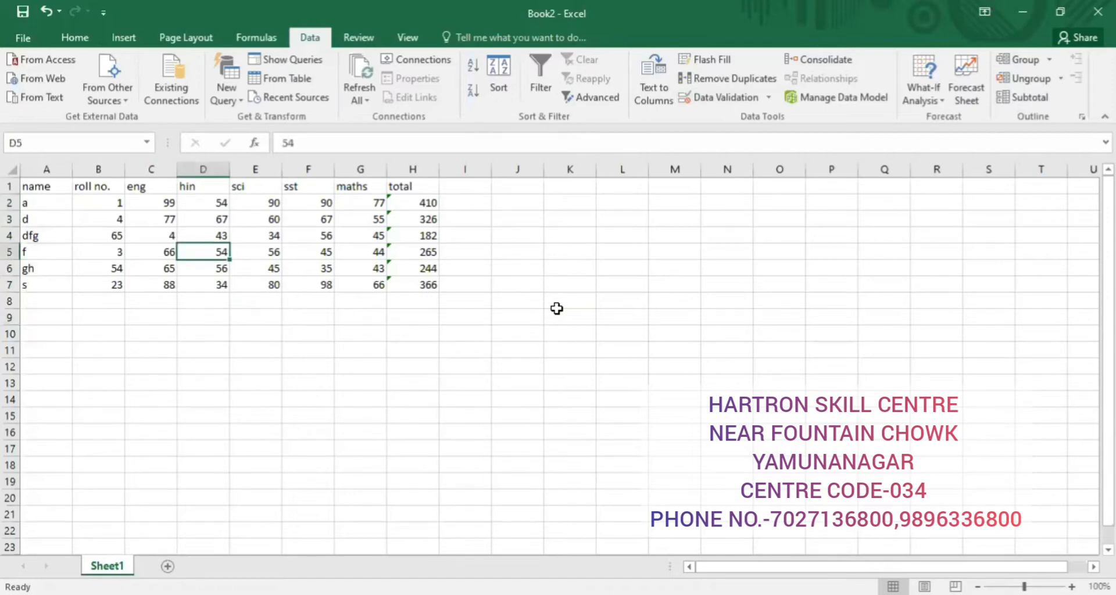
key(Left)
key(Up)
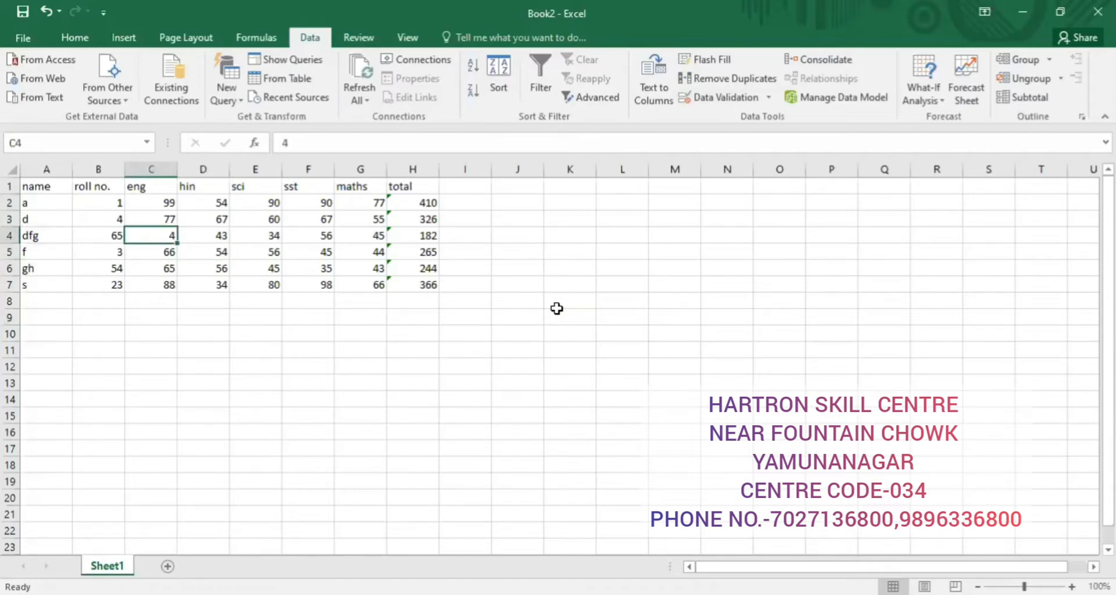
text(78)
key(Up)
Step: Set a data validation rule for the marks in C2:G7 that allows whole numbers between 23 and 100
key(Up)
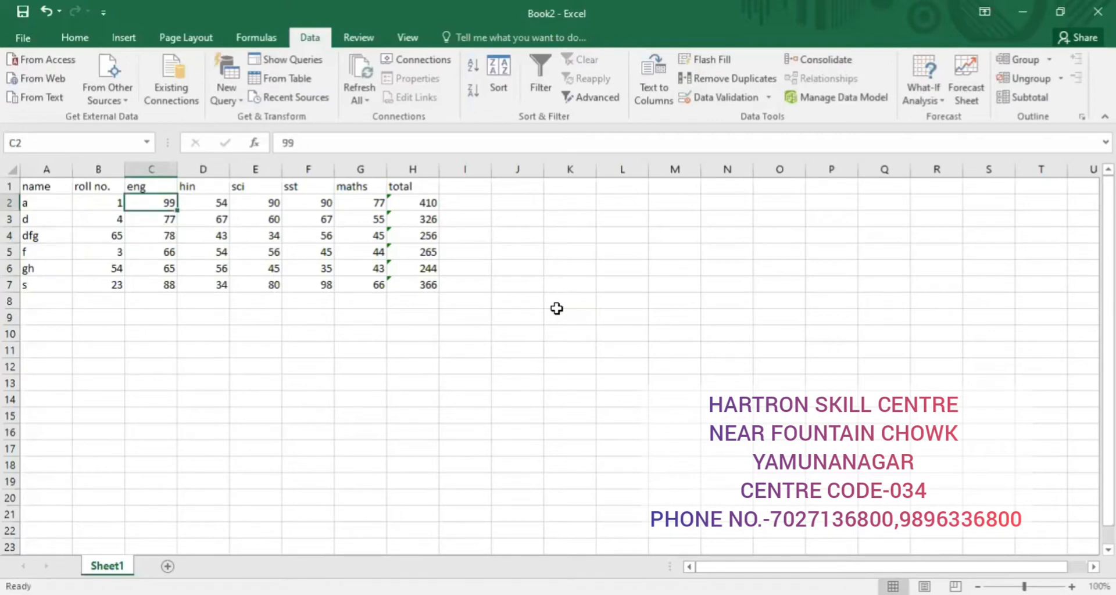
key(shift+Right)
key(shift+Right)
key(shift+Right)
key(shift+Right)
key(shift+Down)
key(shift+Down)
key(shift+Down)
key(shift+Down)
key(shift+Down)
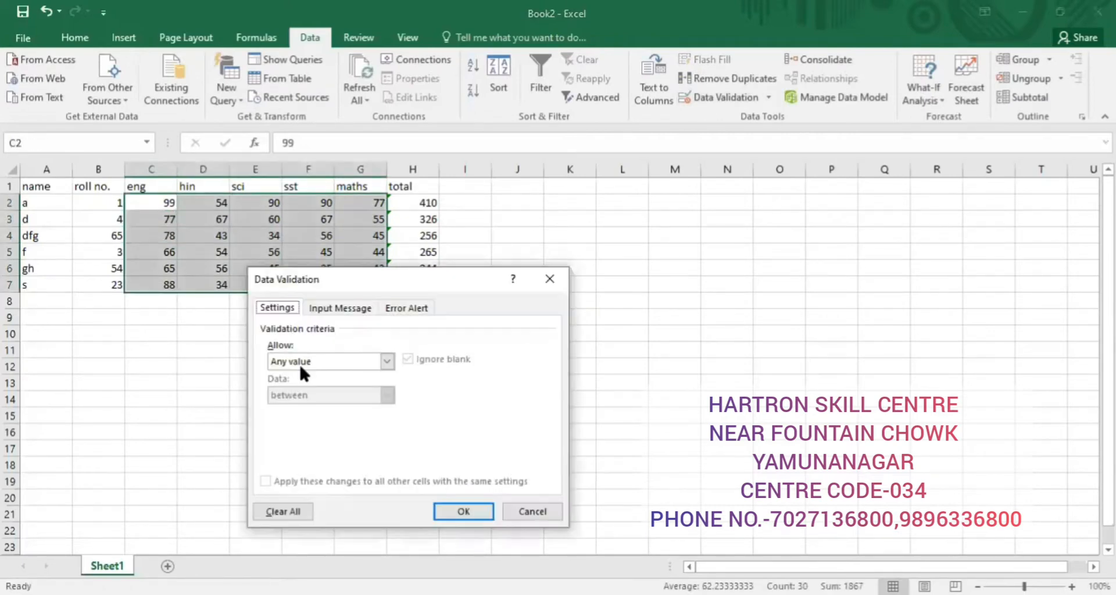
click(300, 364)
click(295, 387)
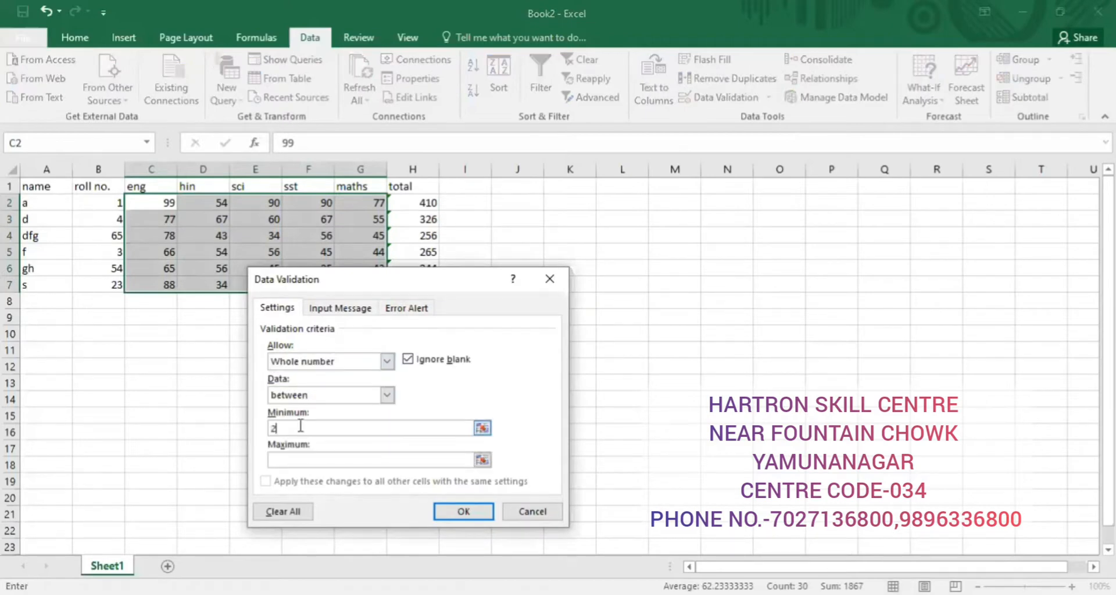
text(3)
key(Return)
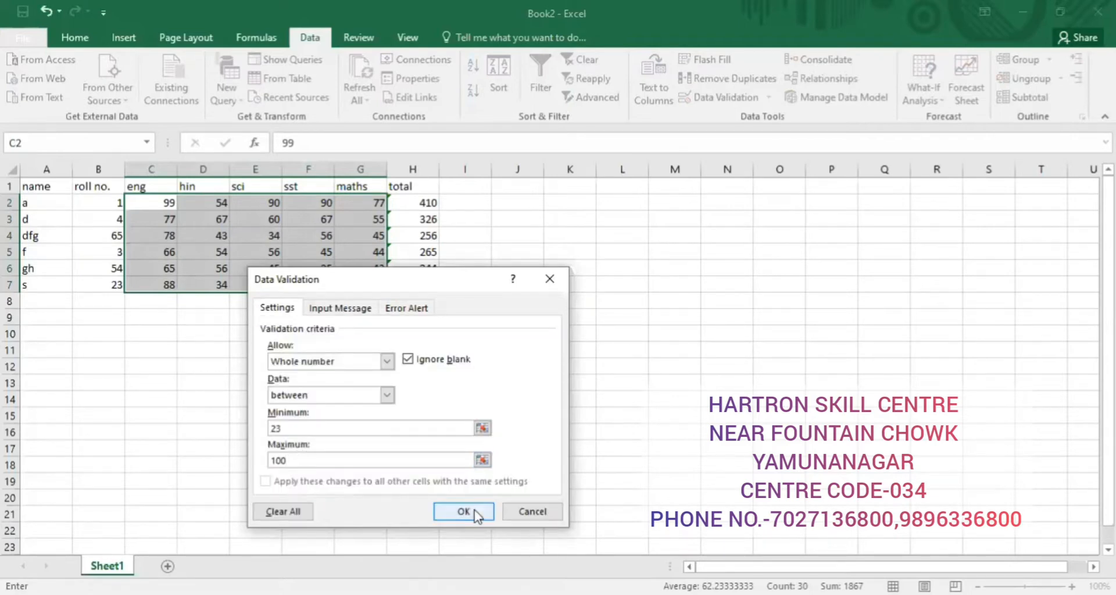
Step: Add an input message titled "students record" reading "these are the record tof the students performing in their class test"
click(349, 310)
click(332, 385)
text(s)
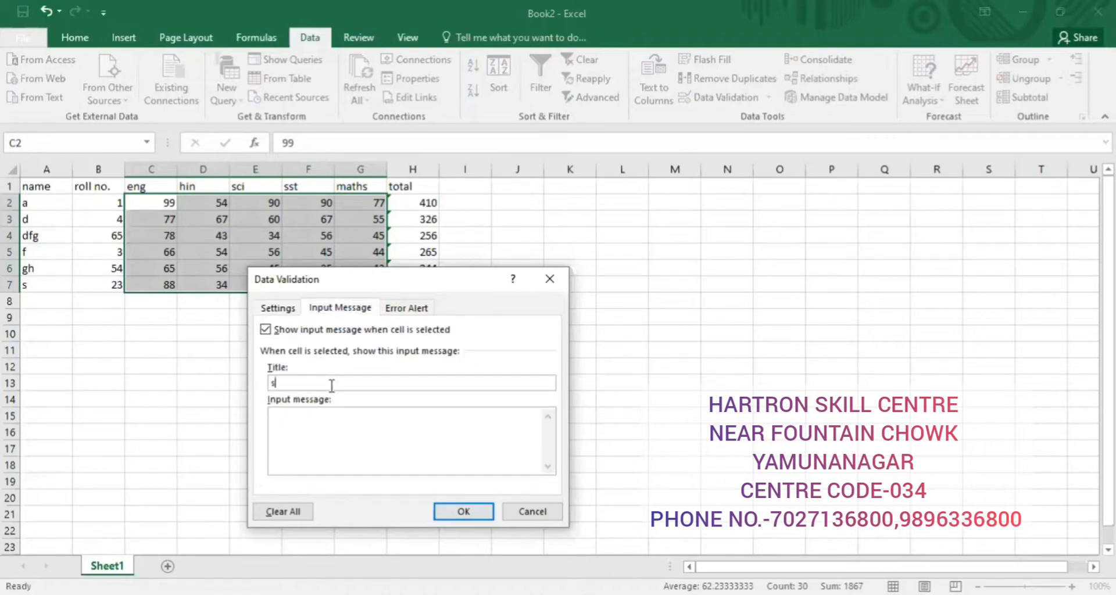
text(tudents record)
key(Tab)
text(these are the roco)
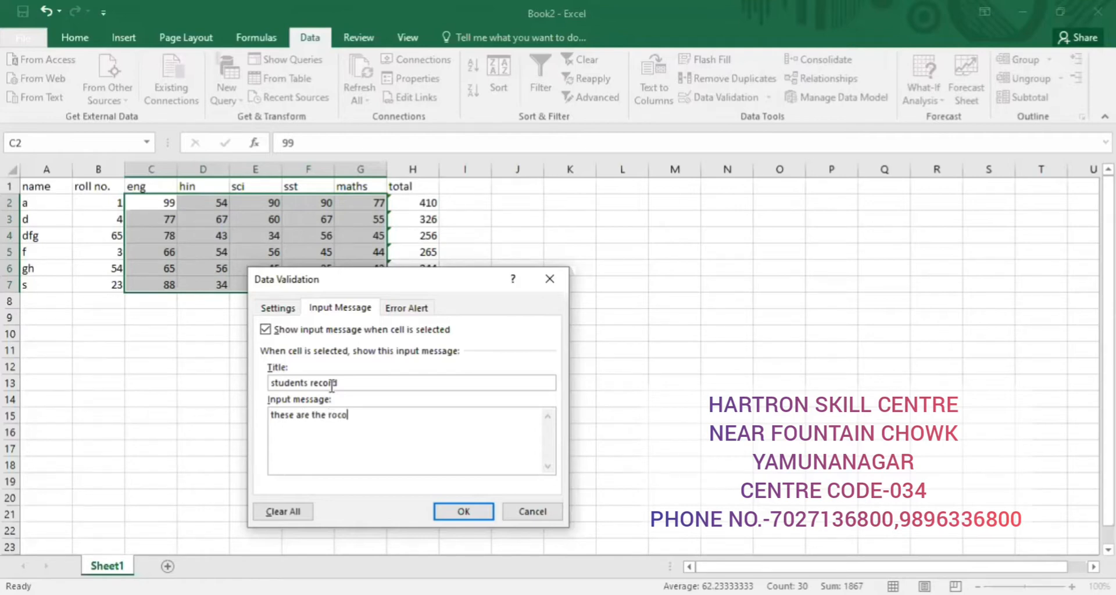
key(BackSpace)
key(BackSpace)
key(BackSpace)
text(ecord tof the students p)
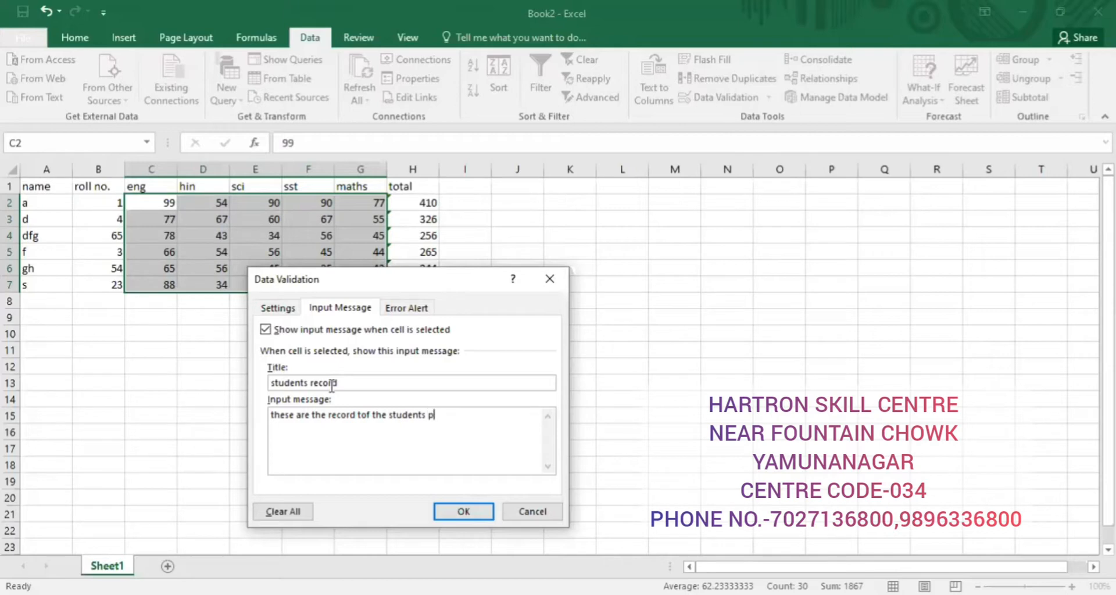
text(erforming in their class)
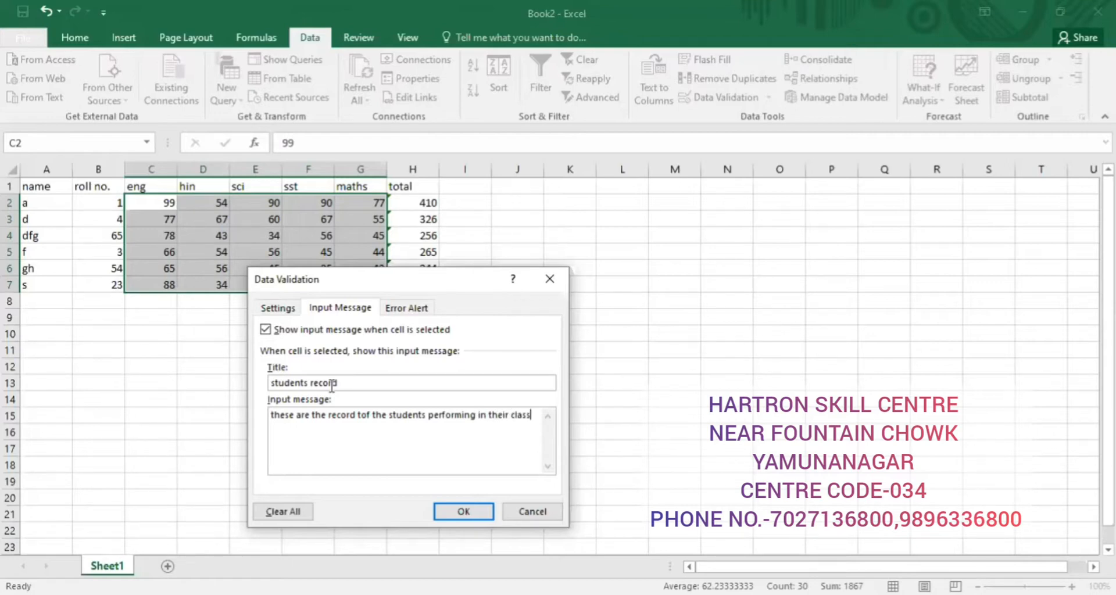
text( test)
Step: Add an error alert titled "wrong Marks" with the message "you have entered wrong marks please enter valid marks" and apply the validation
click(407, 309)
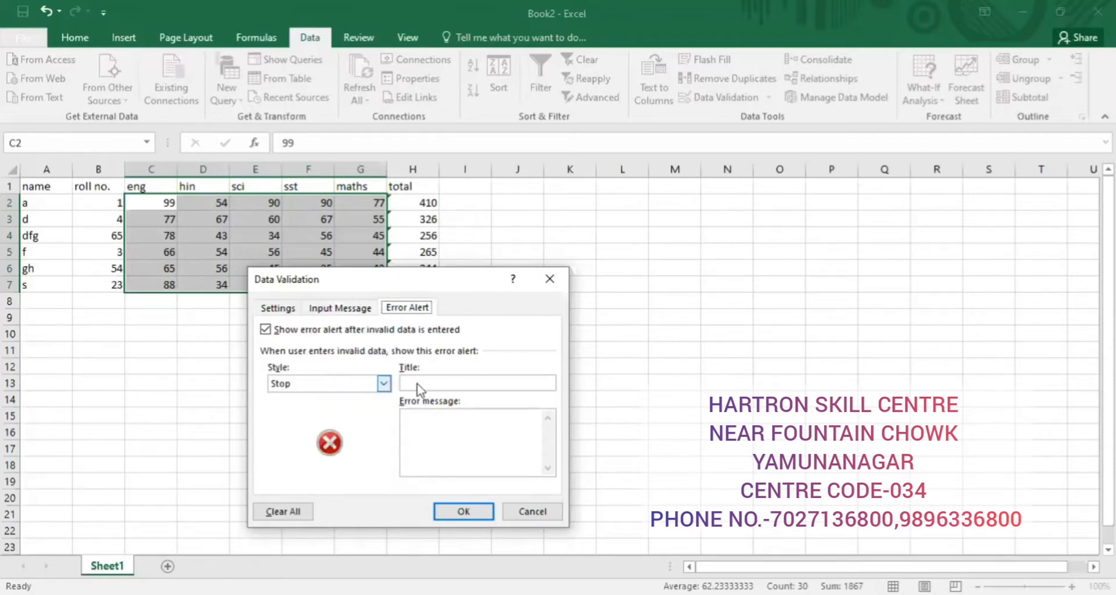
click(418, 385)
text(wrong Marks)
key(Tab)
text(your)
key(BackSpace)
text(hav)
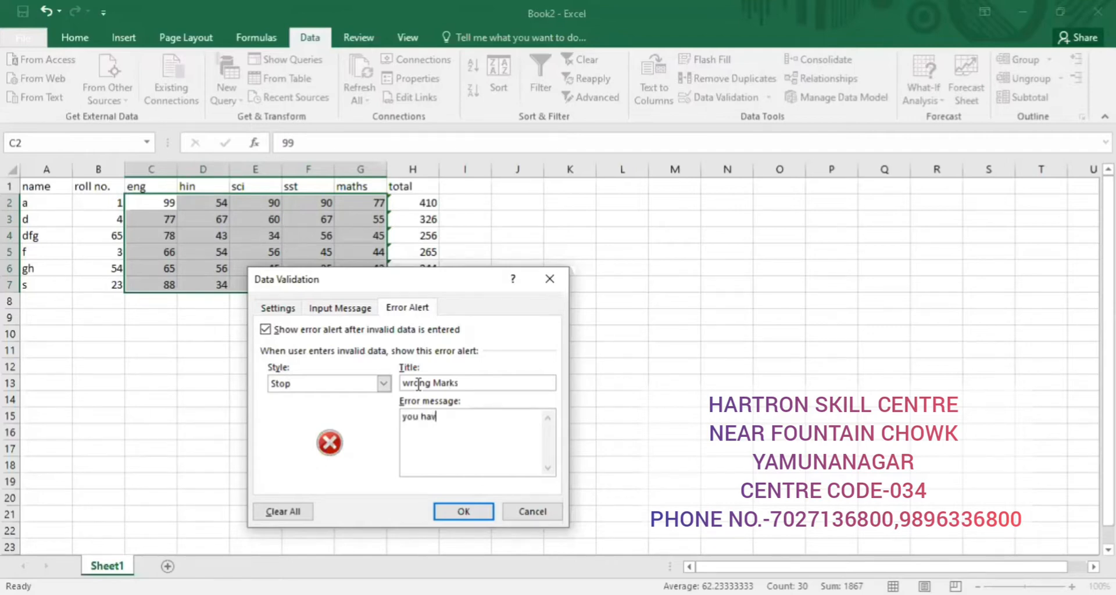
text(e entered wrog)
key(BackSpace)
text(ng marks plw)
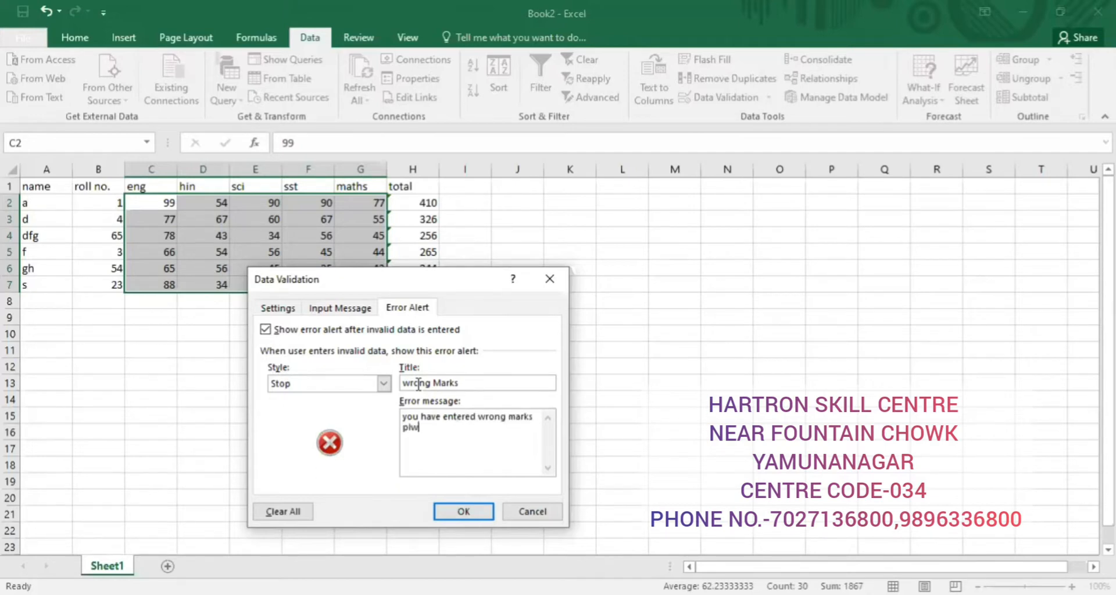
key(BackSpace)
text(ease ent)
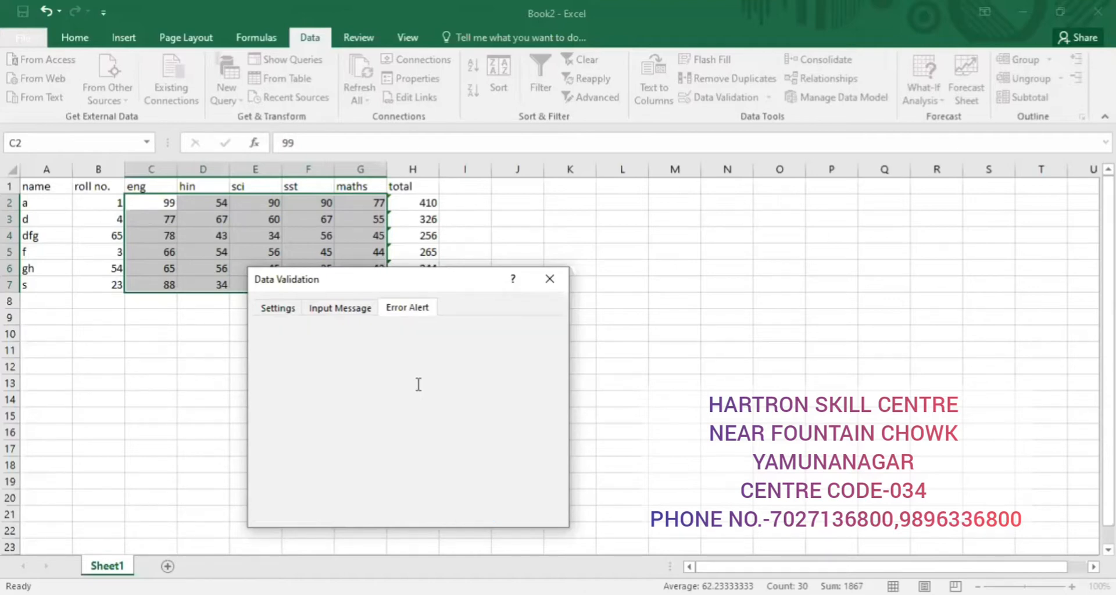
text(er va)
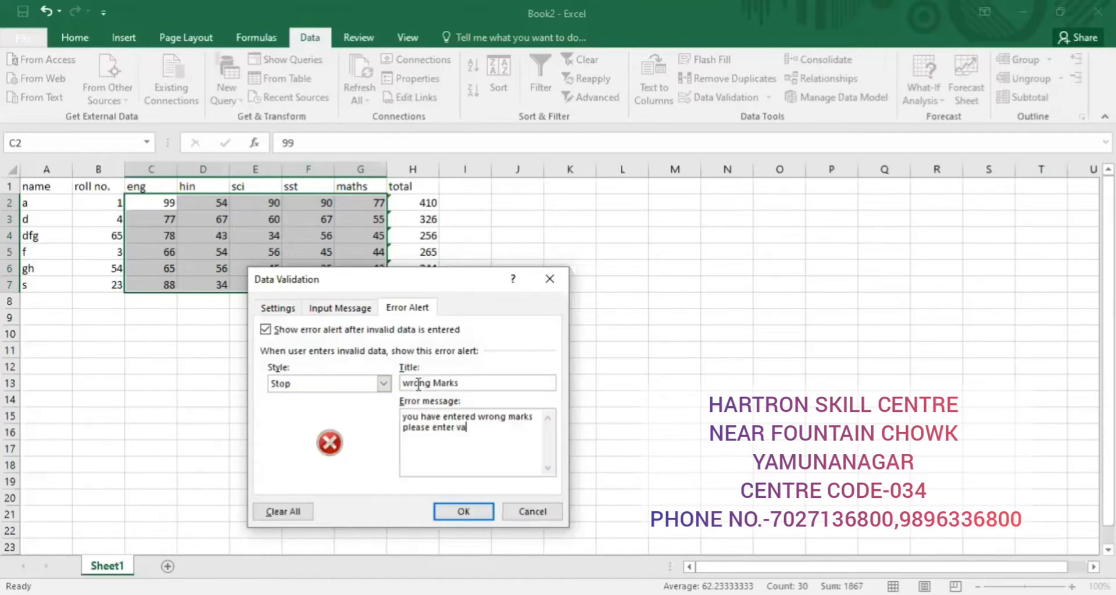
text(lid marks)
key(Return)
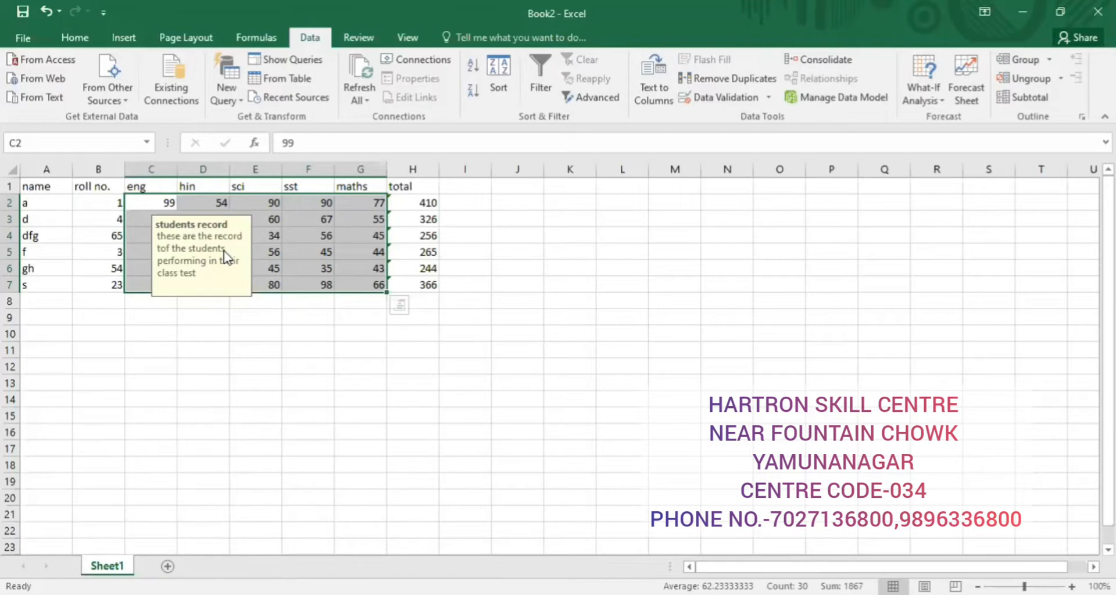
Step: Test the validation by entering 12 as student d's sci mark in E3, and retry with 85
click(264, 214)
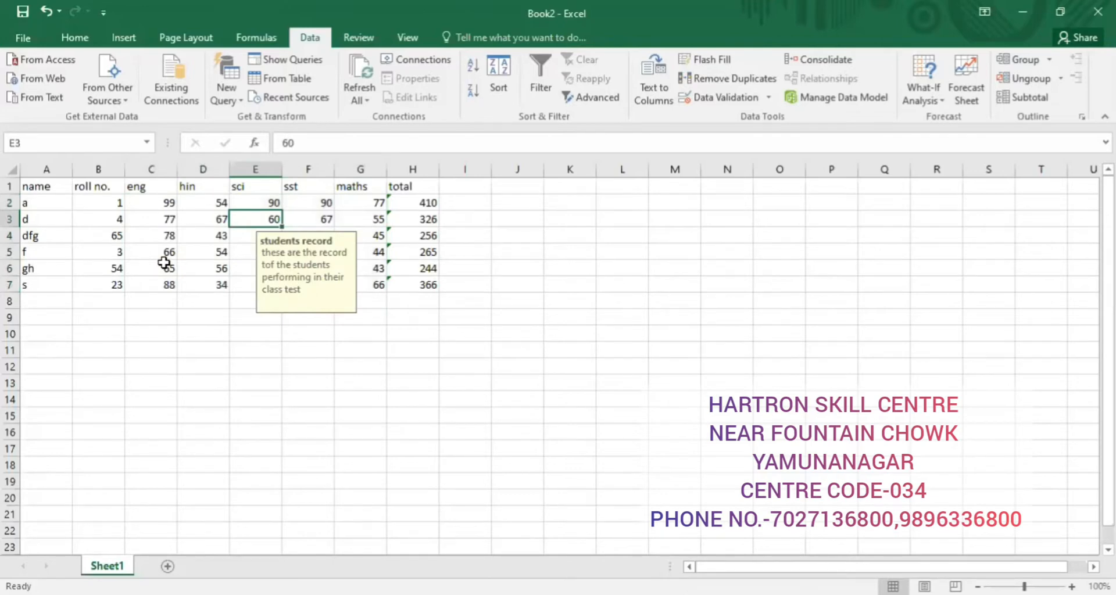
text(12)
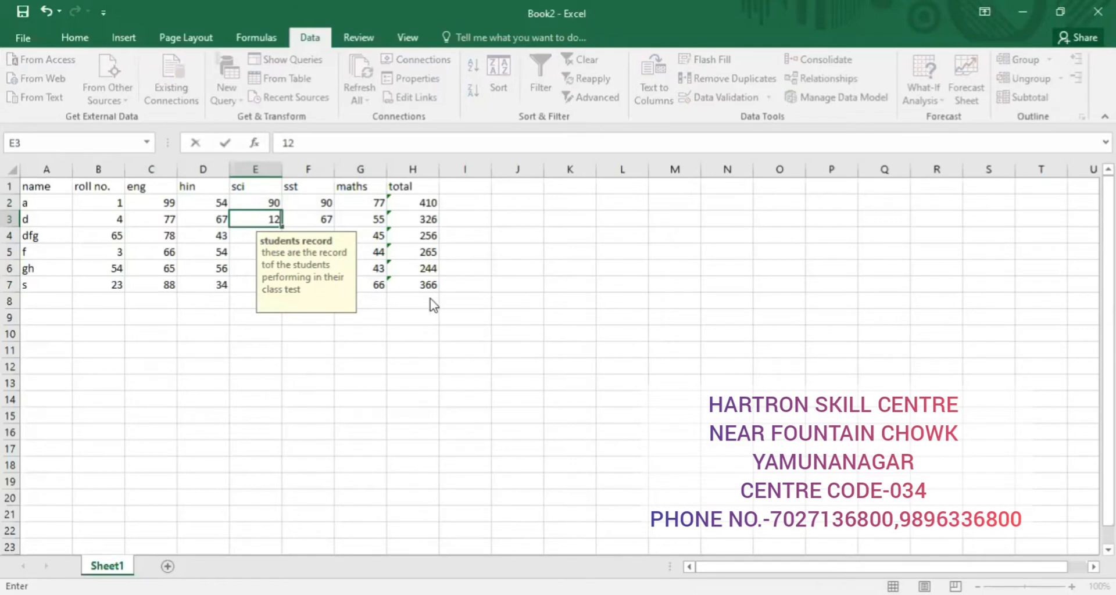
key(Return)
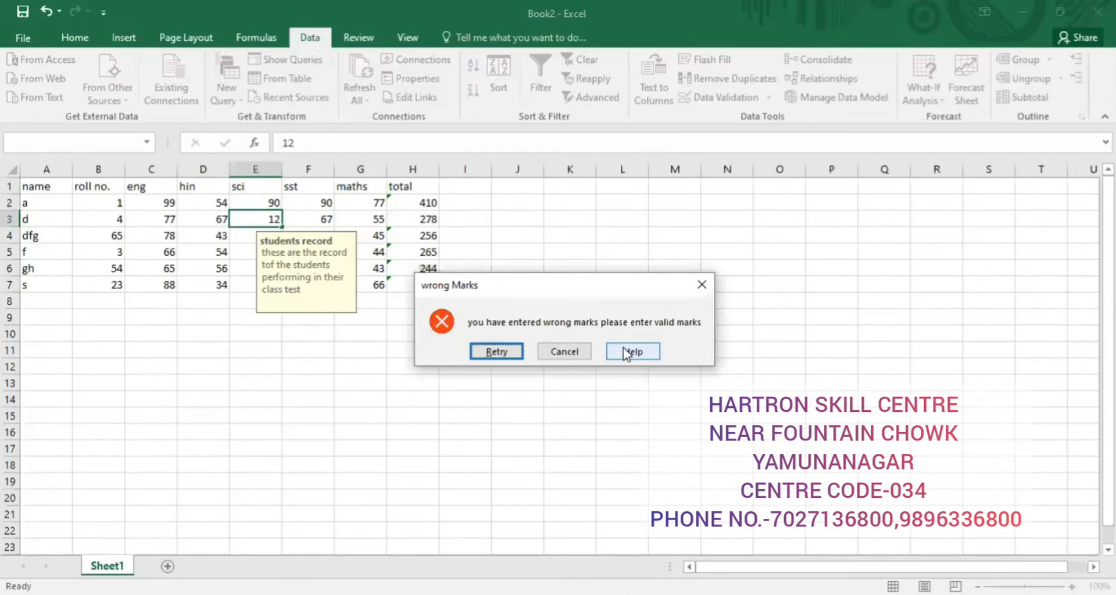
click(482, 357)
text(85)
key(Return)
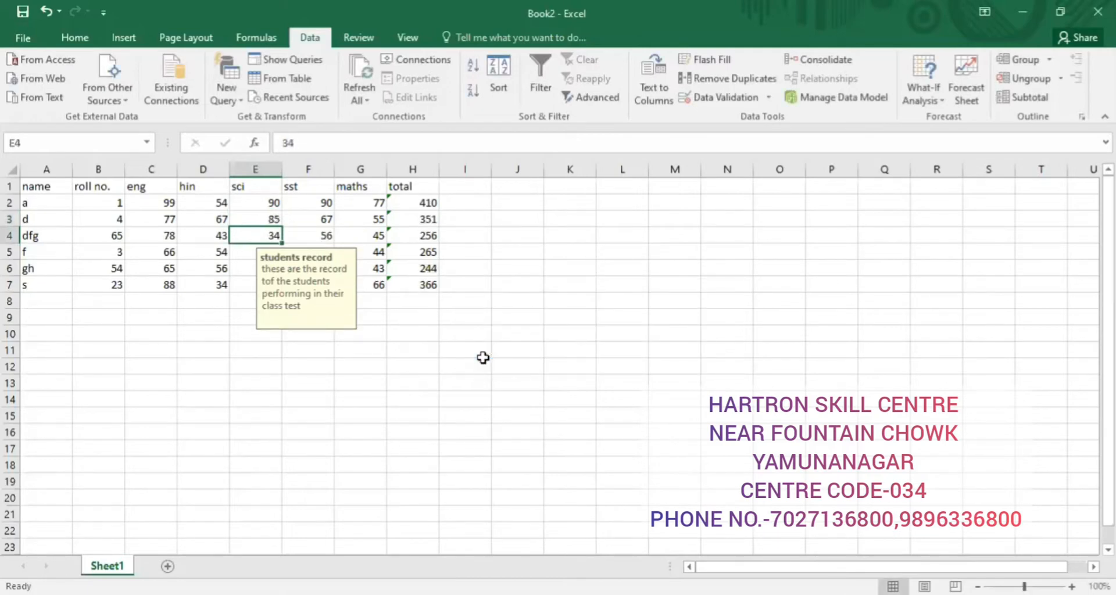
Step: Try entering 112 as student dfg's sci mark in E4, and retry with 45
text(112)
key(Return)
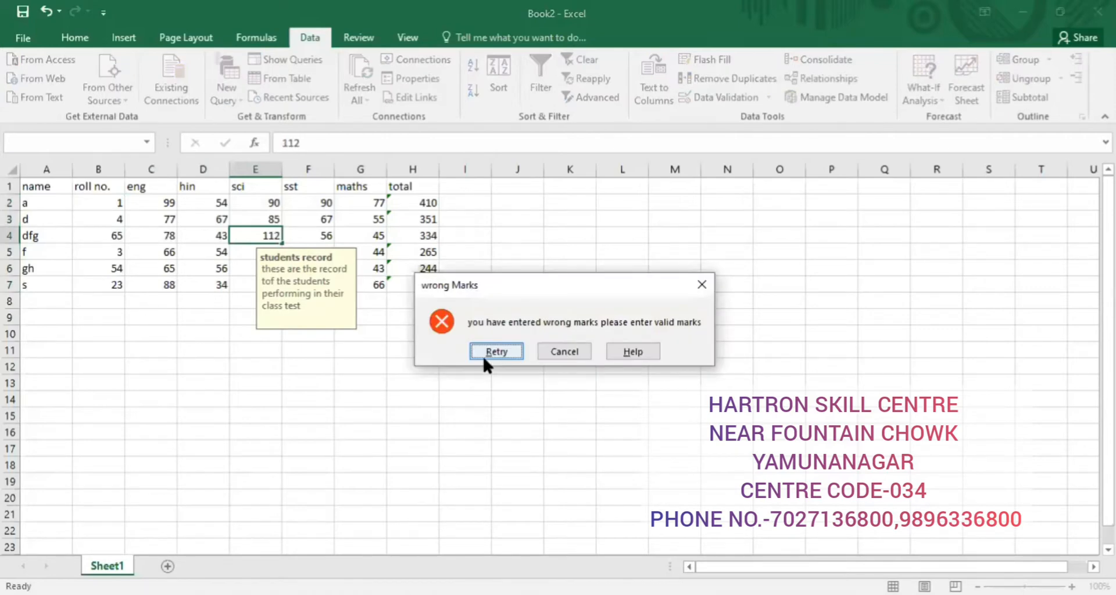
click(484, 357)
text(45)
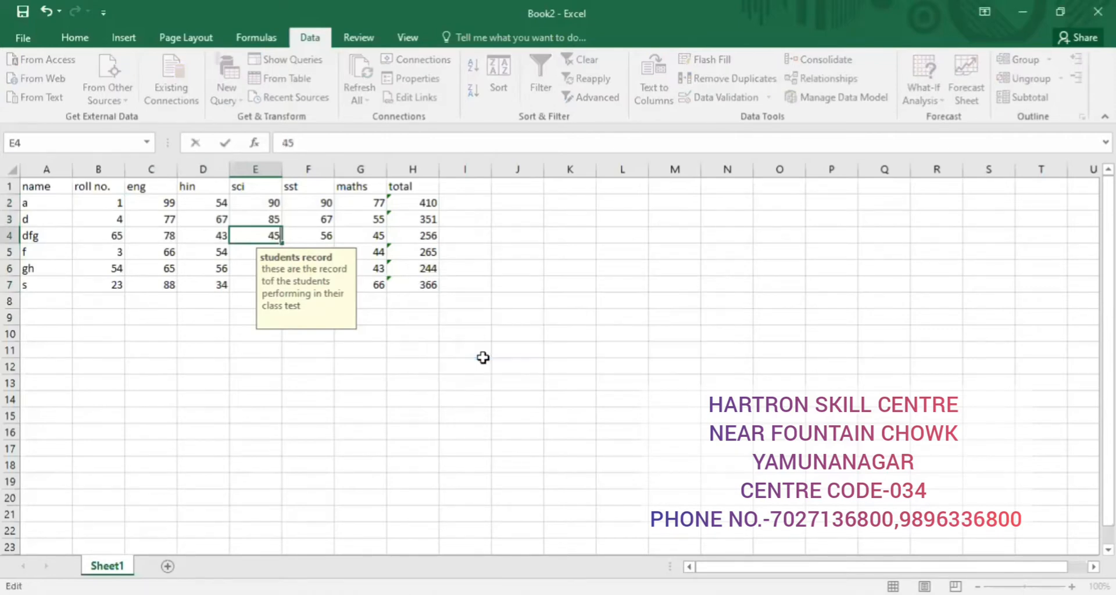
key(Return)
Step: Change the sci marks of students f, gh and s in E5:E7 to 78, 23 and 24
text(78)
key(Return)
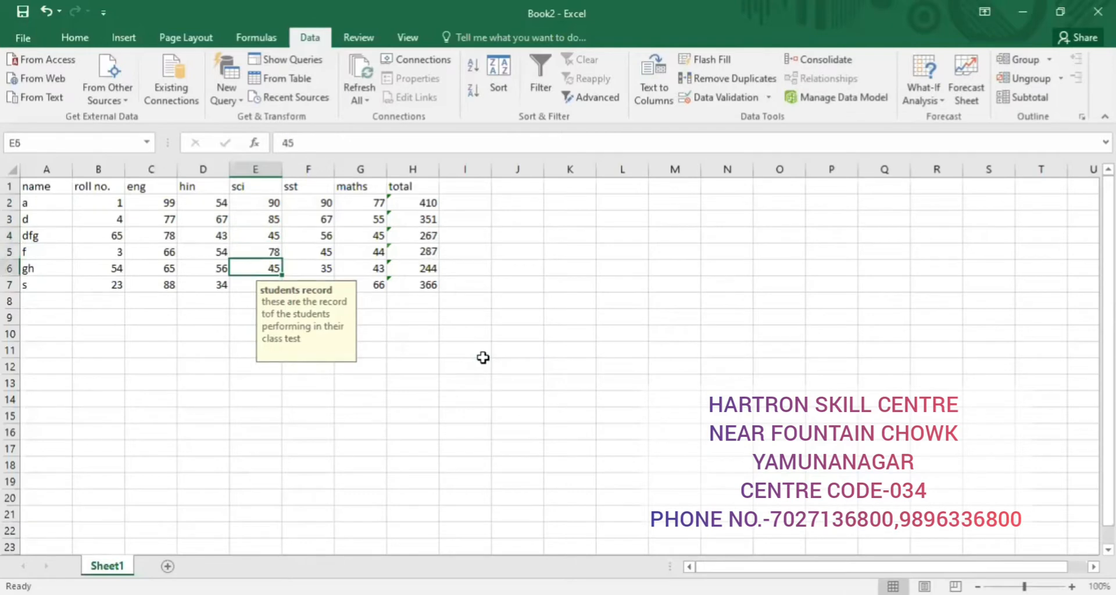
text(22)
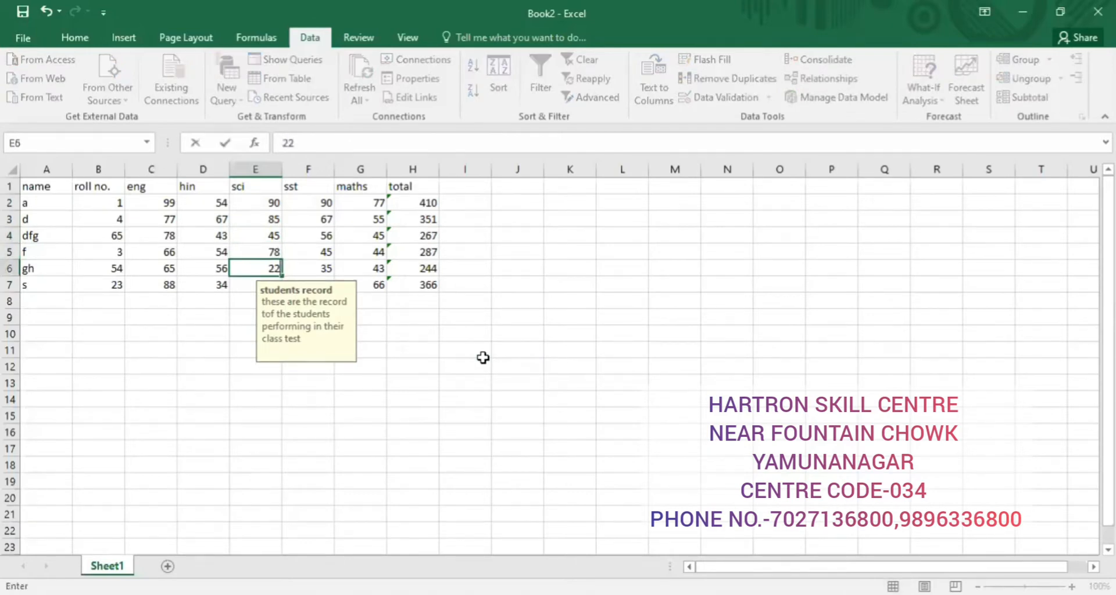
key(BackSpace)
text(3)
key(Return)
text(24)
key(Return)
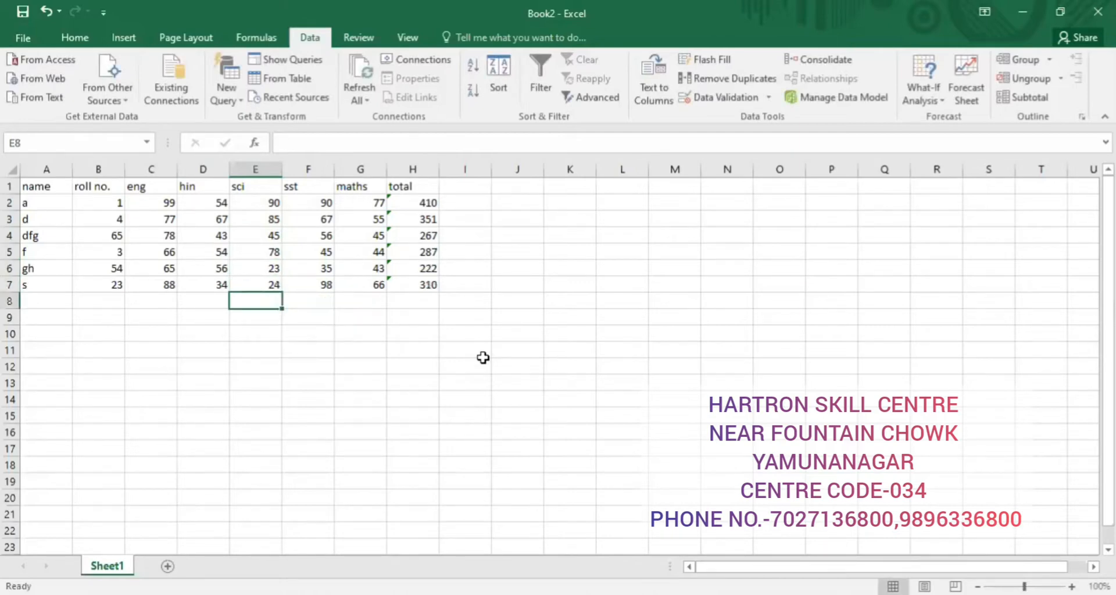
Step: Change the hin marks of students dfg and f in D4:D5 to 99 and 100
key(Up)
key(Up)
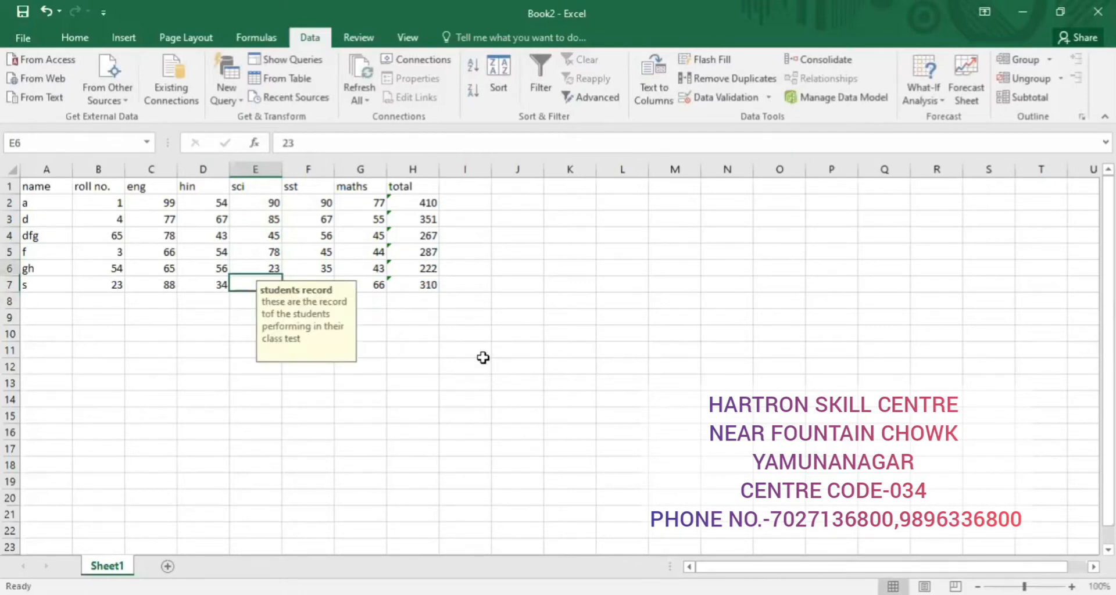
key(Up)
key(Up)
key(Left)
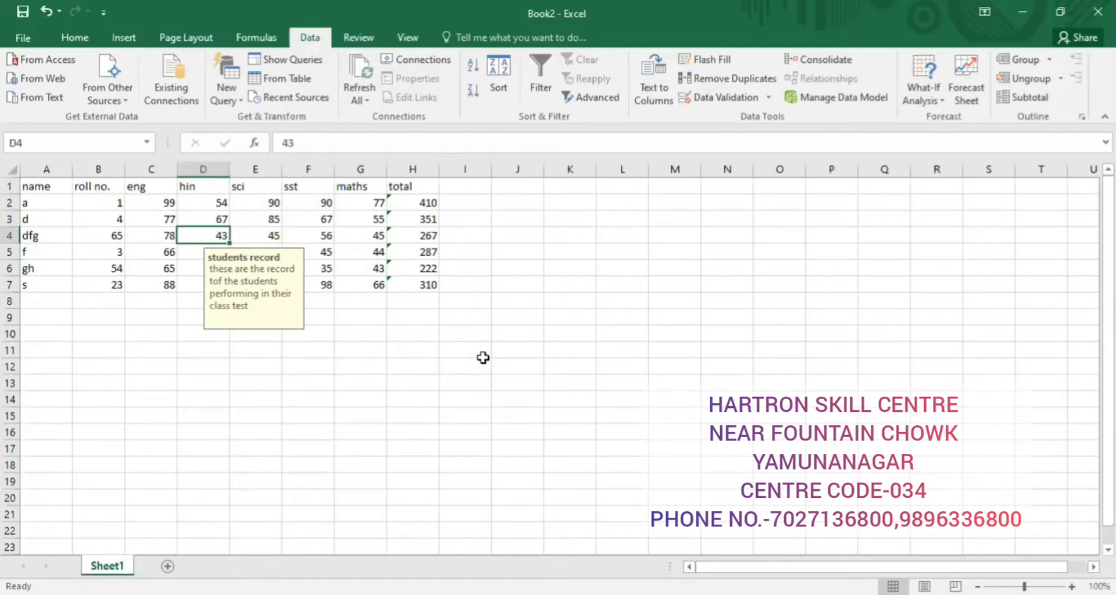
text(99)
key(Return)
text(1)
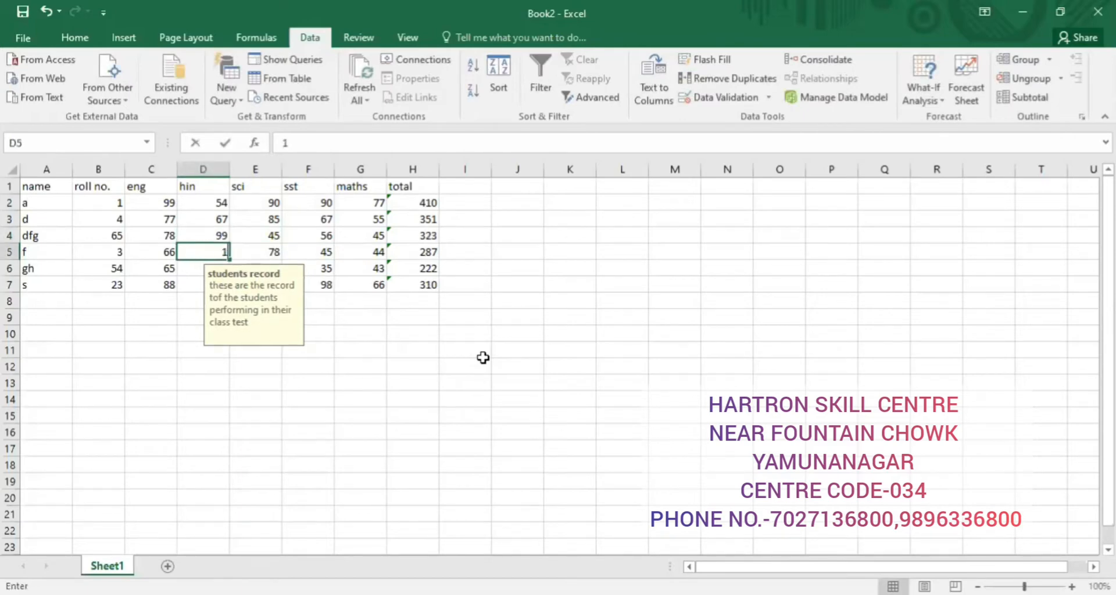
text(00)
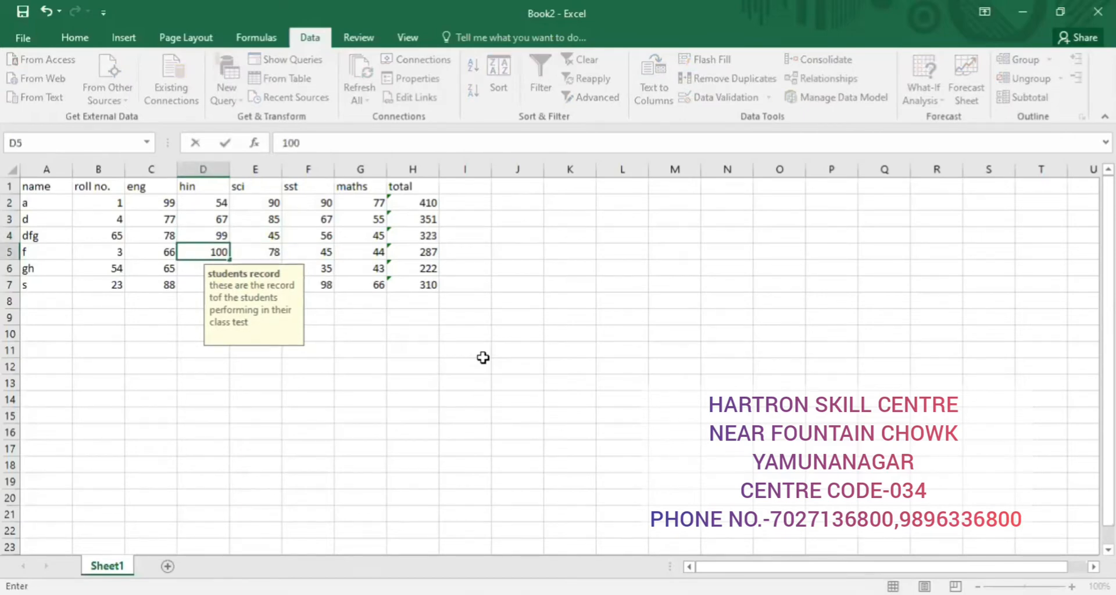
key(Return)
key(Return)
key(Return)
key(Return)
text(0)
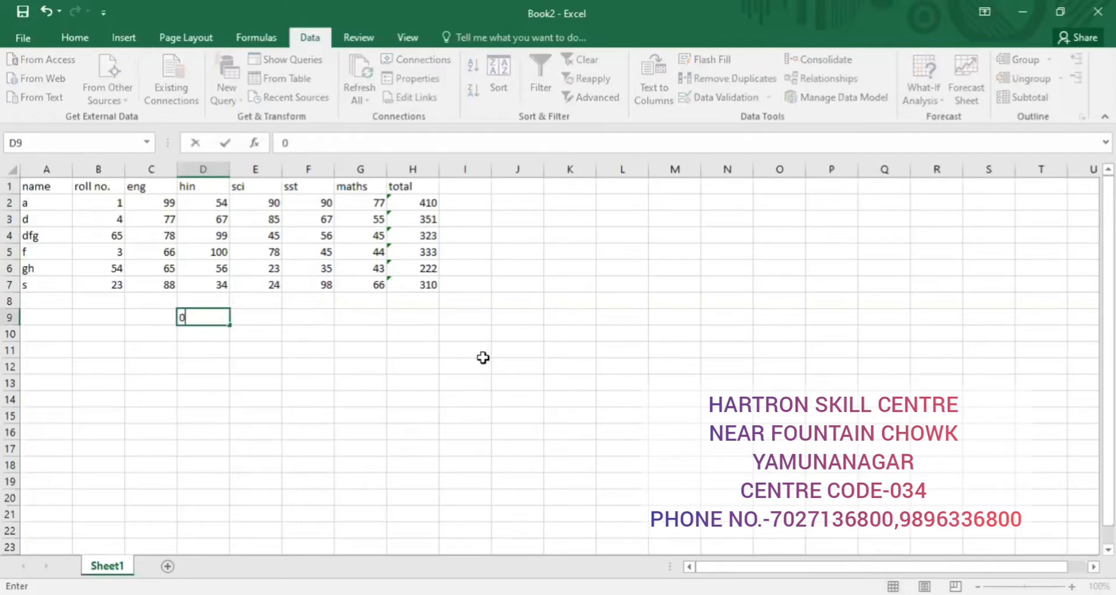
key(BackSpace)
Step: Clear the sheet's validation circles with cell D2 selected
key(Up)
key(Up)
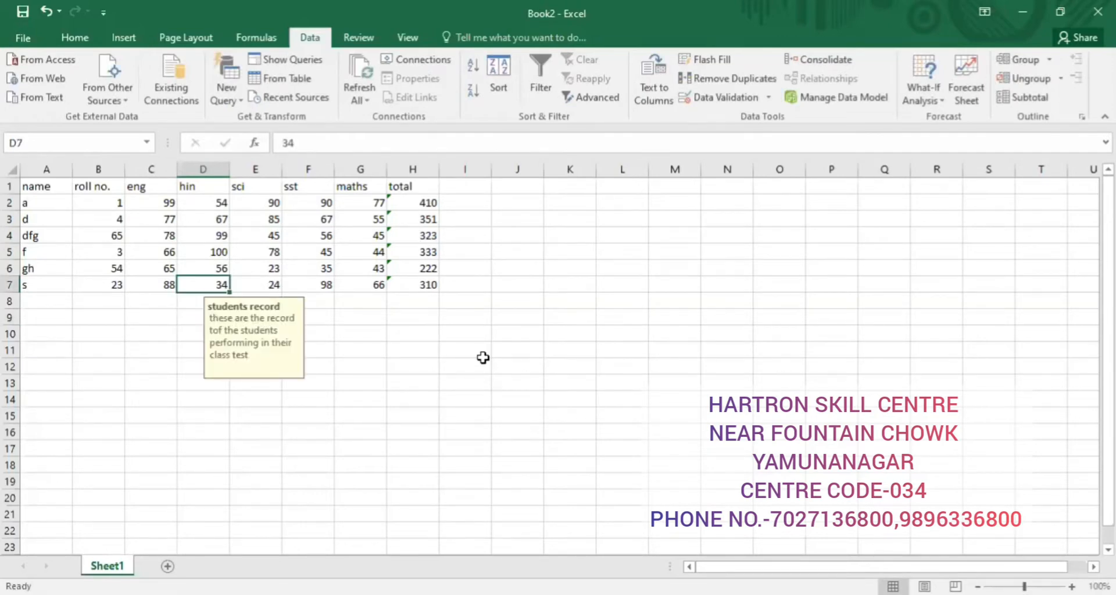
key(Up)
key(Up)
key(Up)
key(Up)
key(Up)
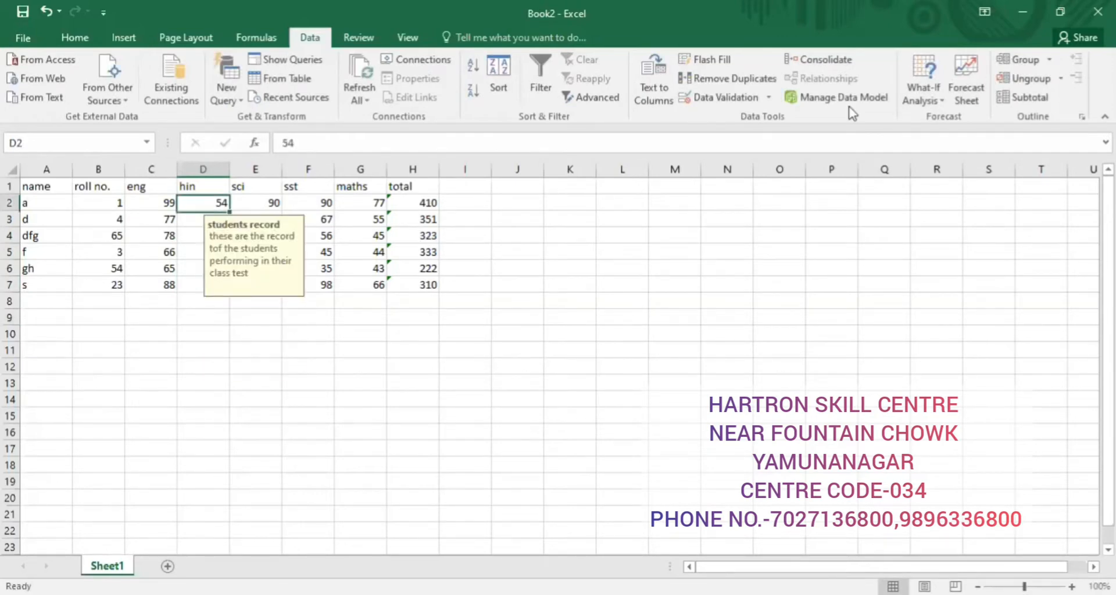
click(770, 99)
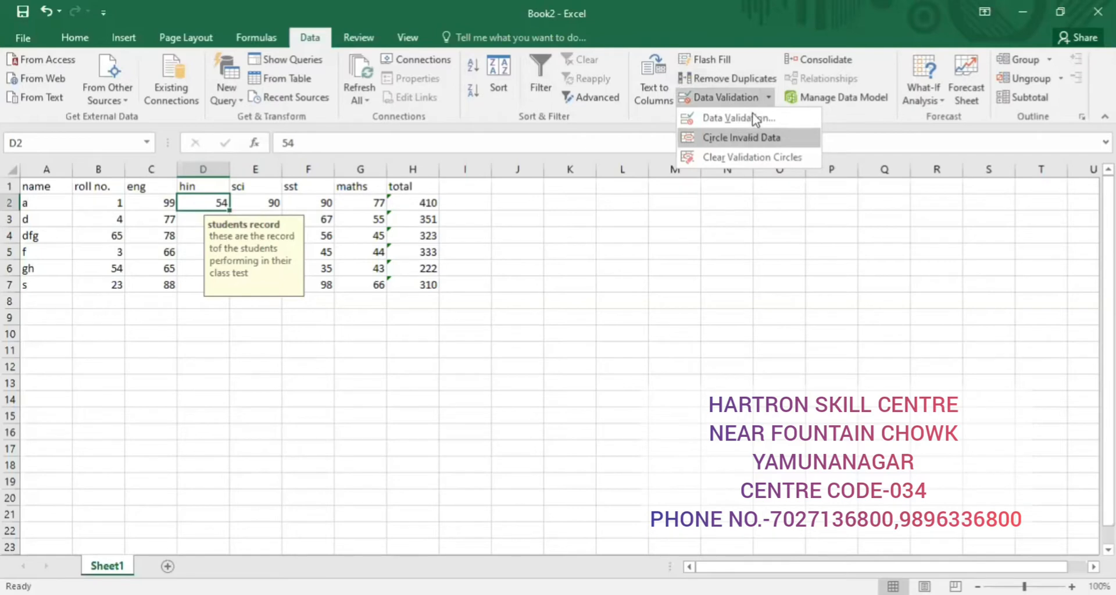
click(768, 100)
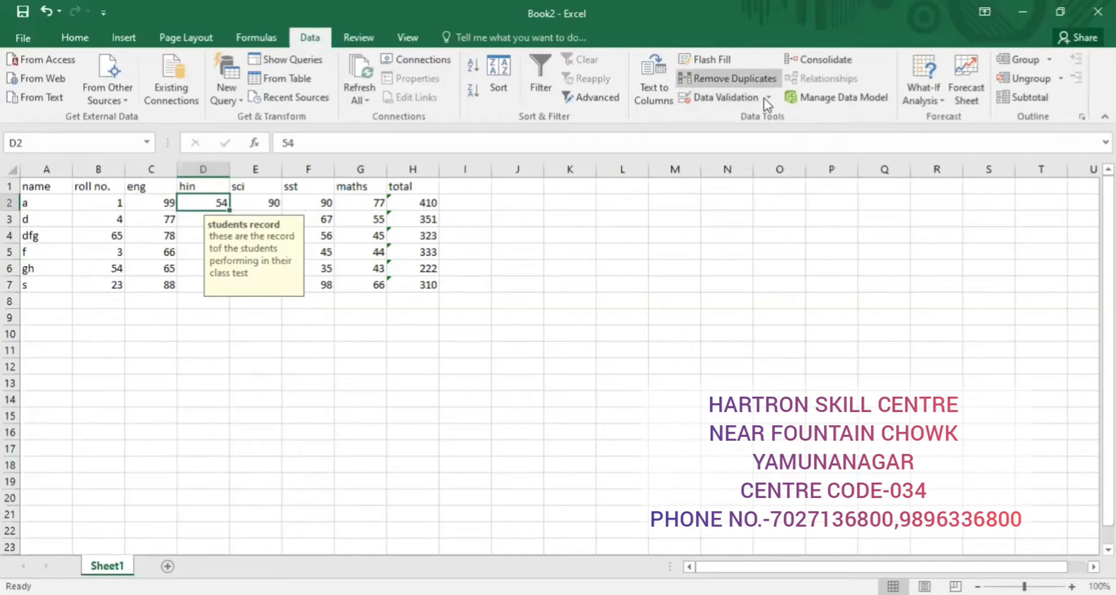
click(766, 99)
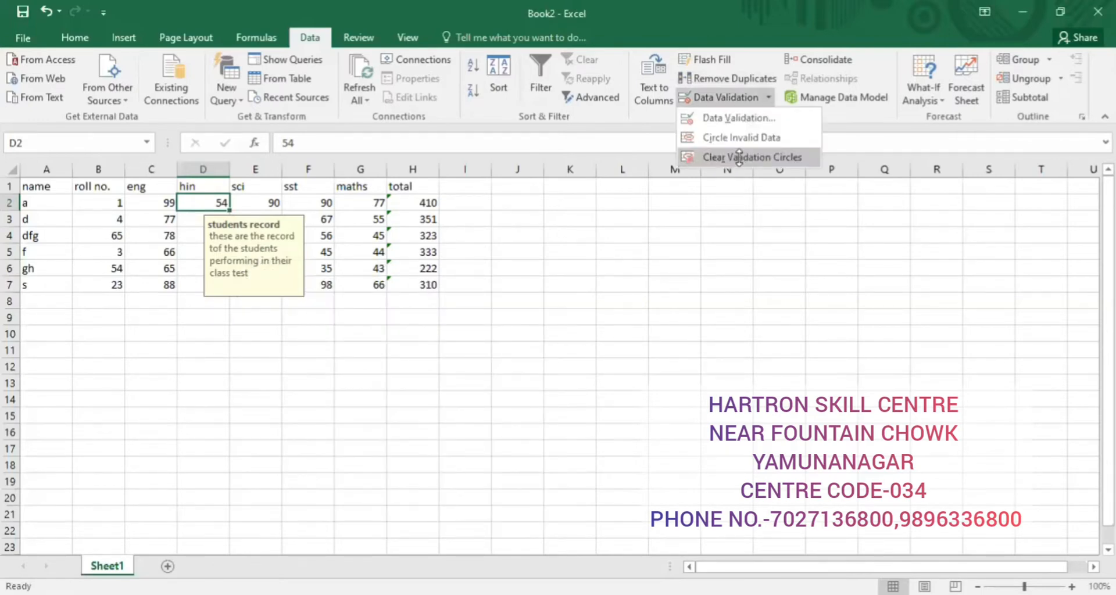
click(739, 157)
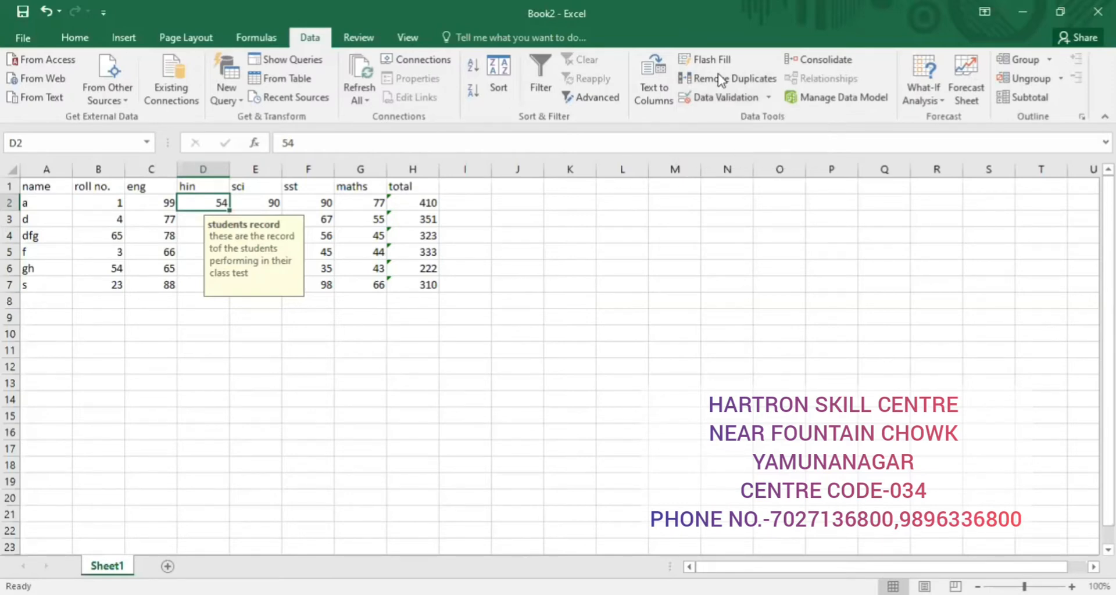
Step: Set the minimum whole number allowed by the data validation of cell D2 to 50
click(726, 99)
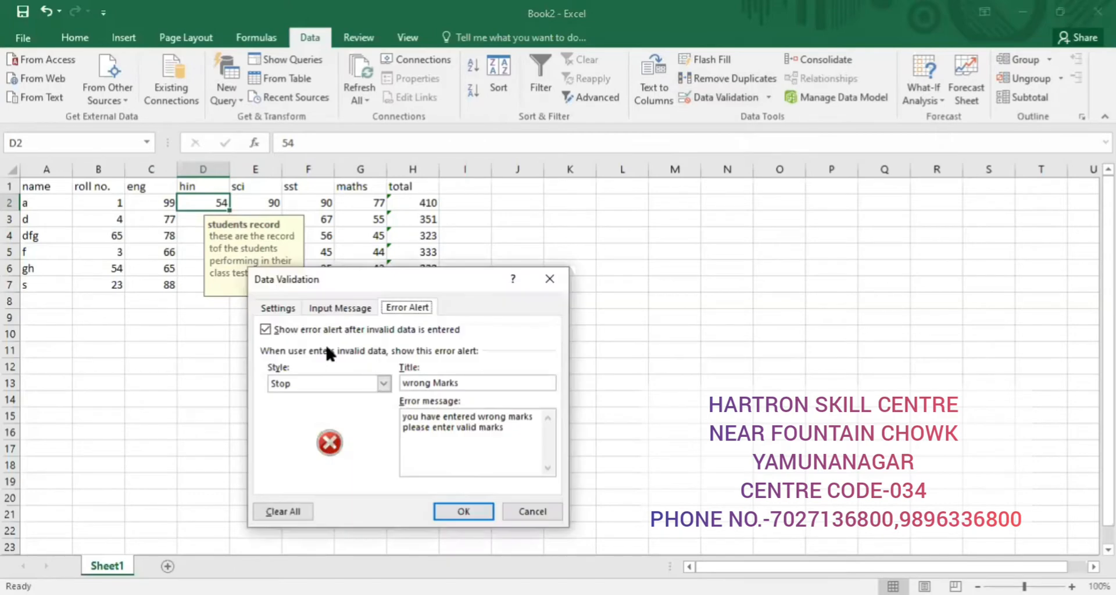
click(259, 314)
click(310, 432)
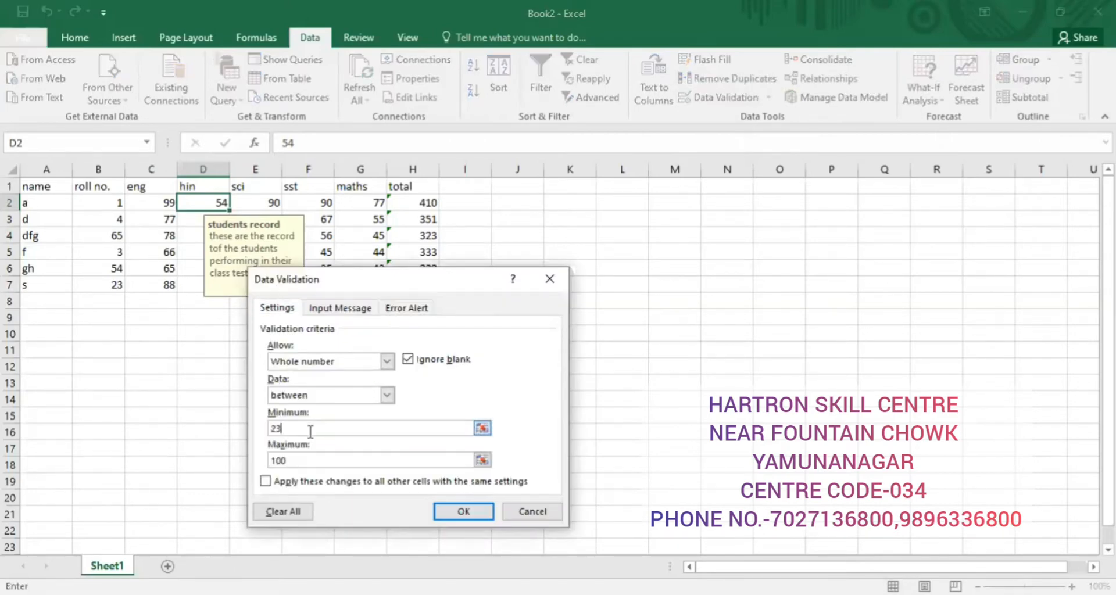
key(BackSpace)
key(BackSpace)
text(50)
key(Return)
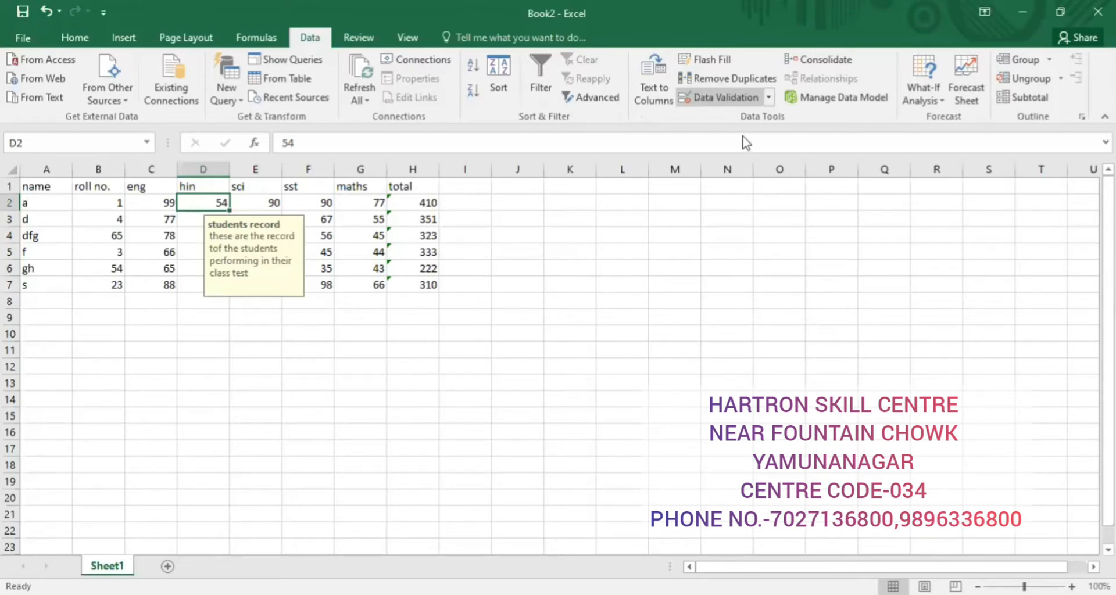
Step: Set the minimum whole number allowed by the validation of cell C3 to 70 and clear the validation circles
click(453, 352)
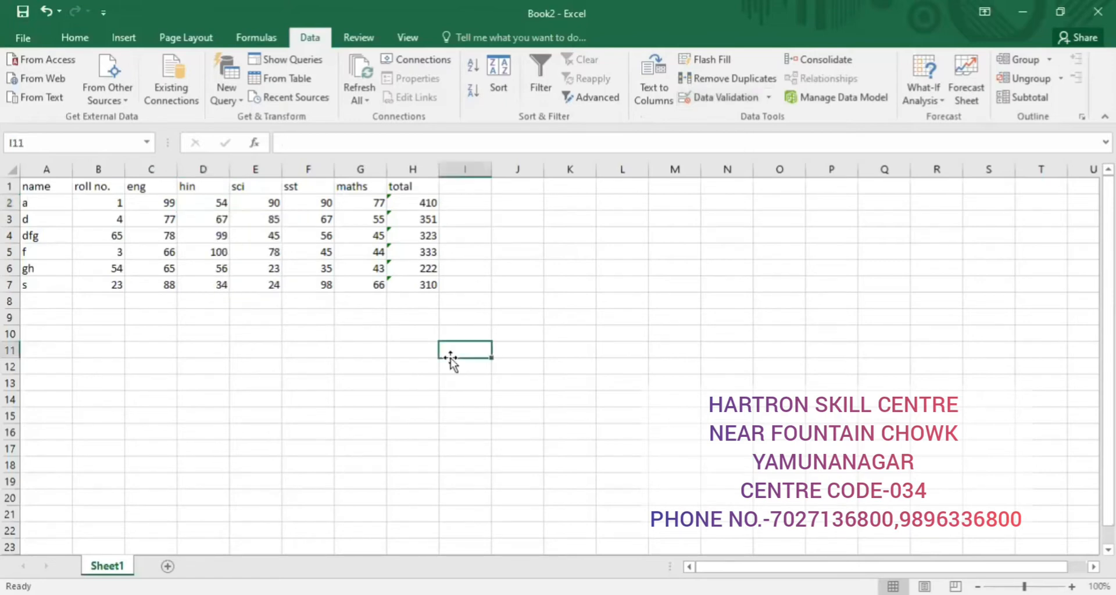
click(157, 217)
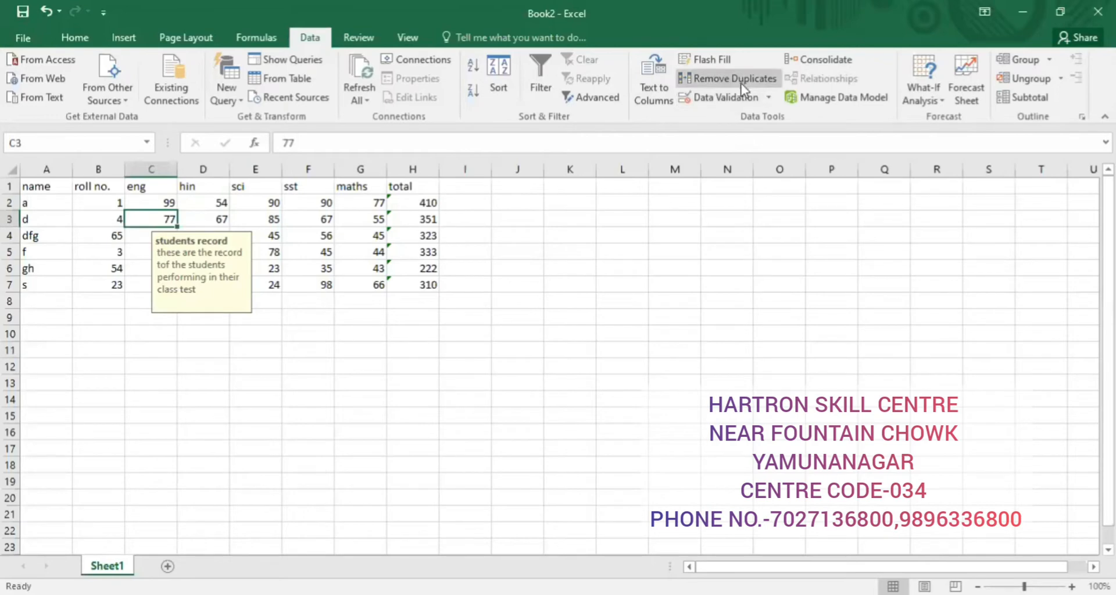
click(733, 97)
double_click(384, 428)
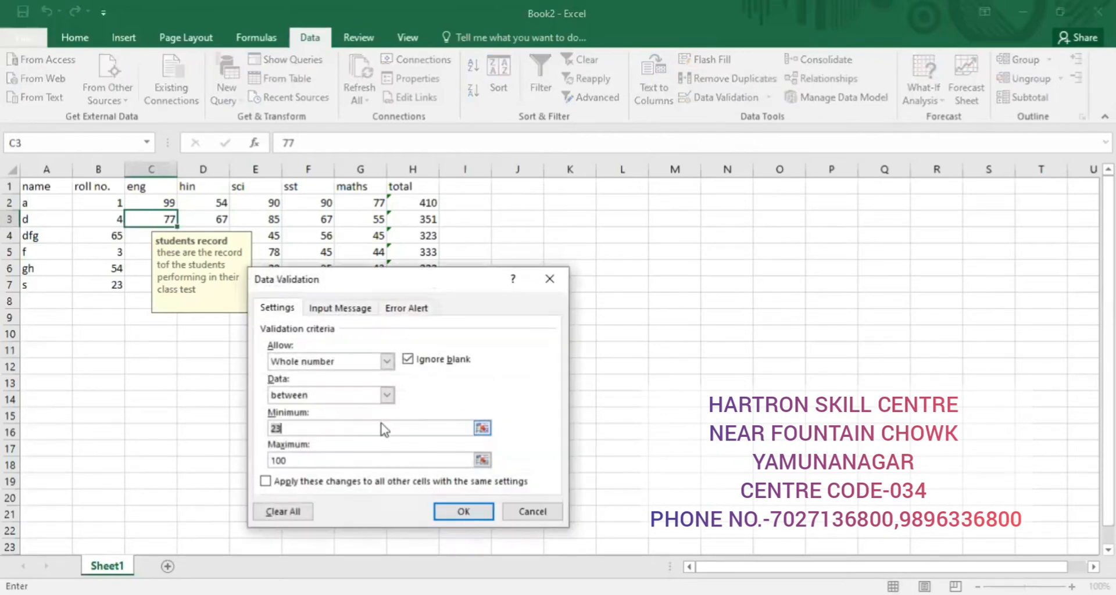
text(70)
click(446, 505)
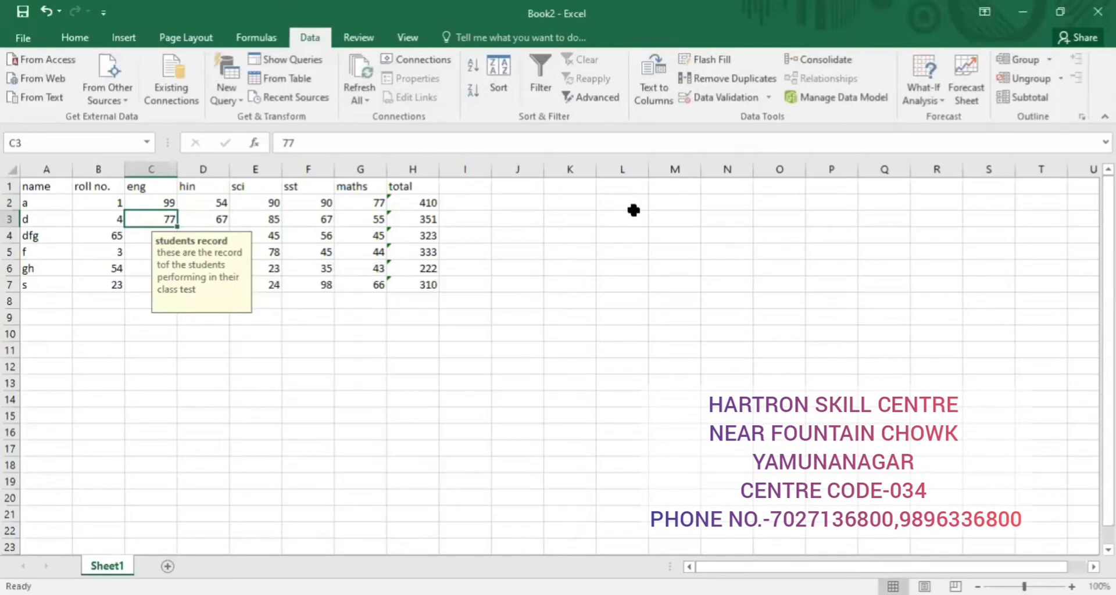
click(765, 97)
click(752, 157)
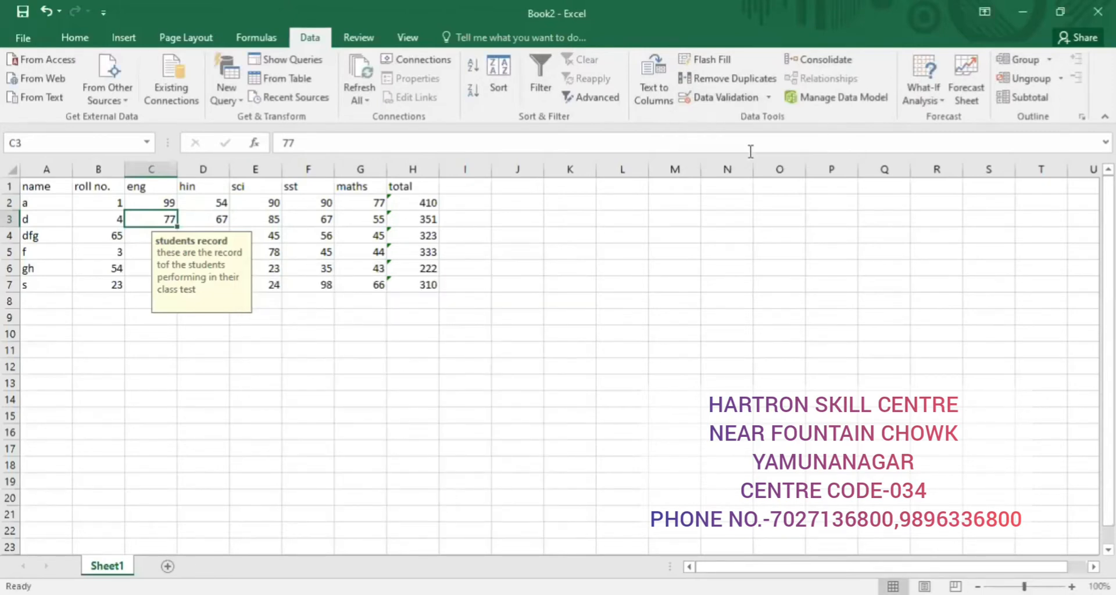
Step: Examine the value types that data validation can allow for column I and leave the settings without applying a rule
click(768, 97)
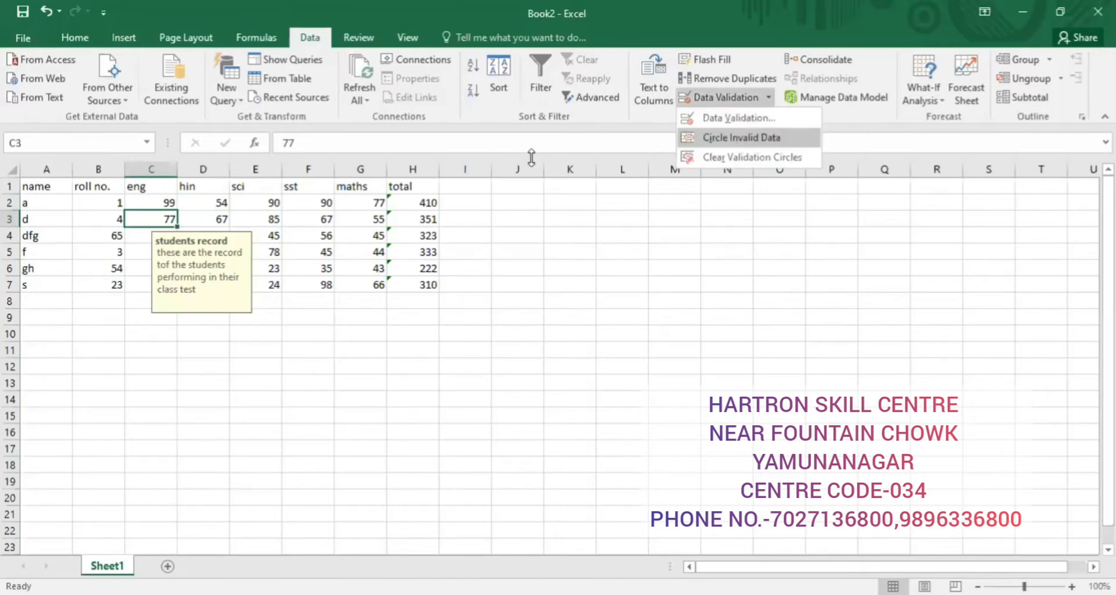
click(465, 169)
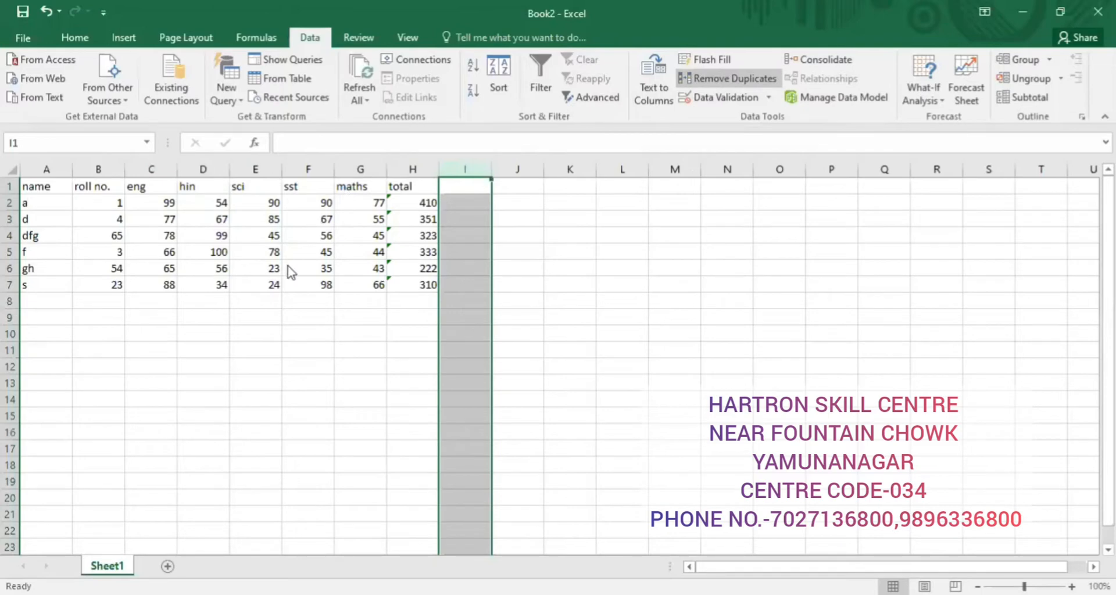
key(alt+a)
key(v)
key(v)
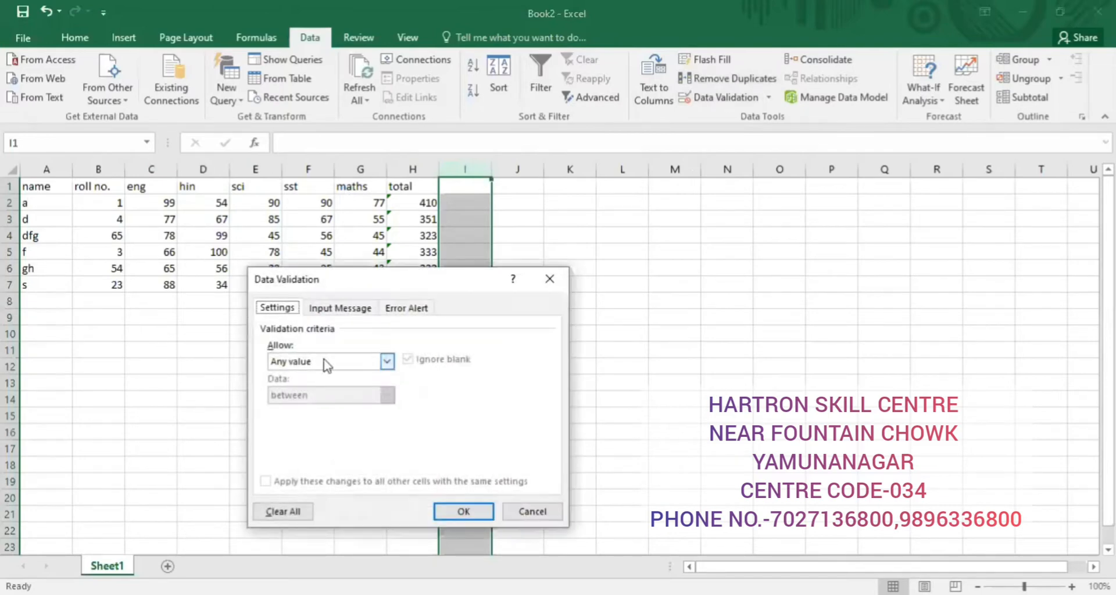
click(308, 365)
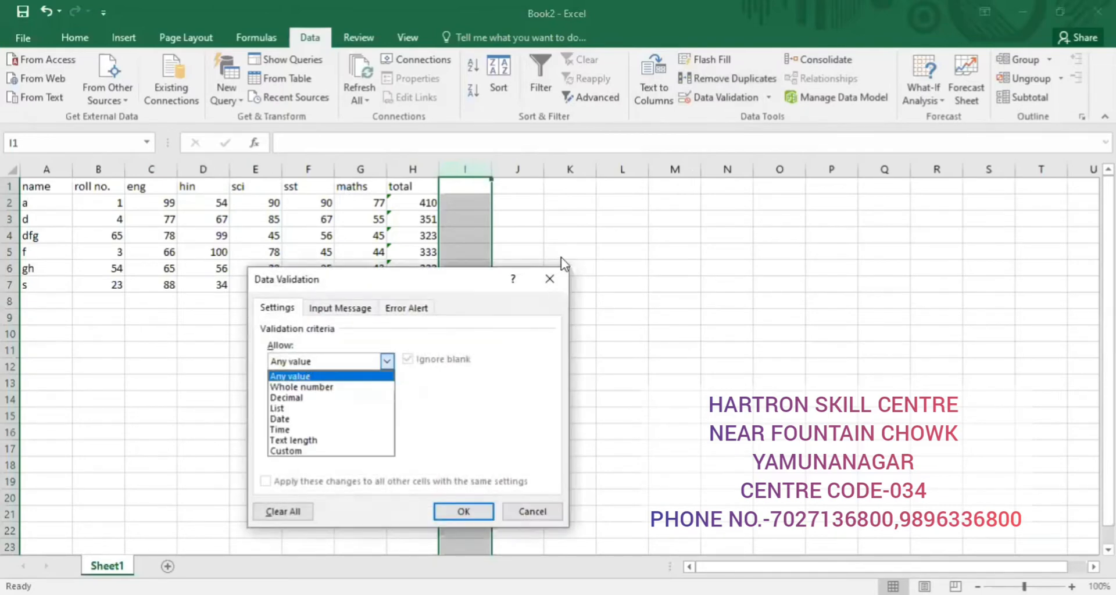
click(550, 280)
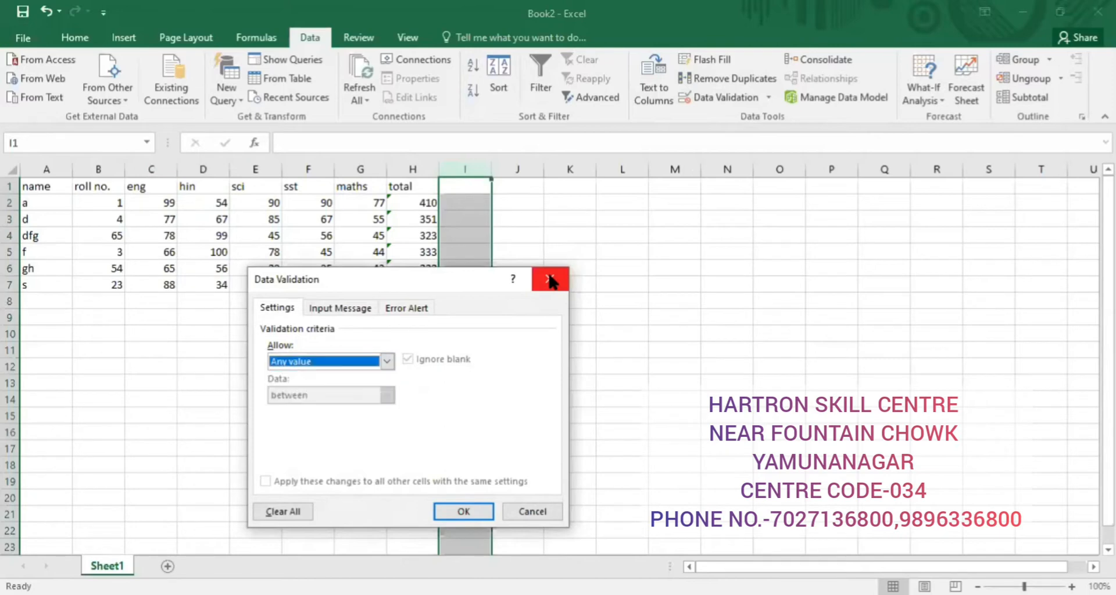
click(549, 281)
Step: Undo the recent mark edits and data validation settings, back through the change of student dfg's eng mark in C4
key(ctrl+z)
key(ctrl+z)
key(ctrl+z)
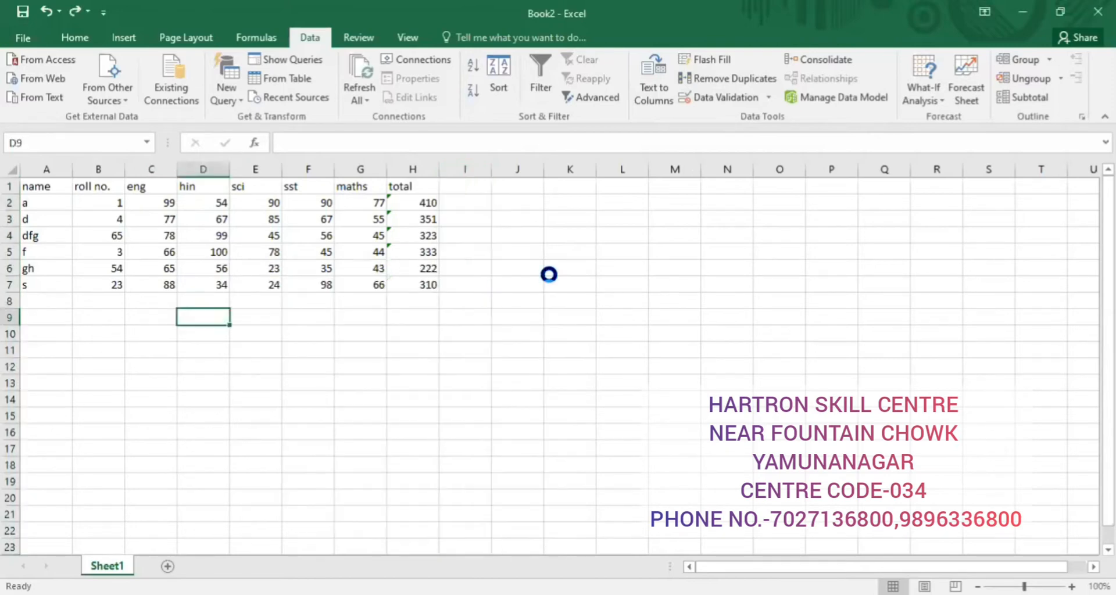
key(ctrl+z)
key(ctrl+z)
key(ctrl+z)
key(ctrl+z)
key(ctrl+z)
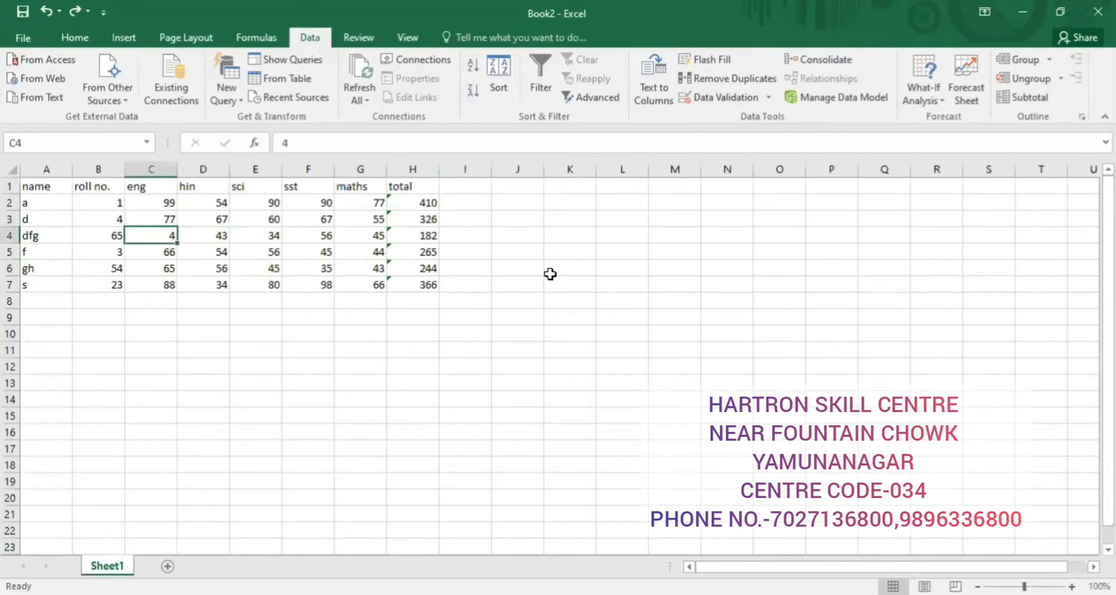
Step: Restrict the marks in C2:G7 with data validation to whole numbers between 50 and 100
key(Up)
key(Up)
key(Up)
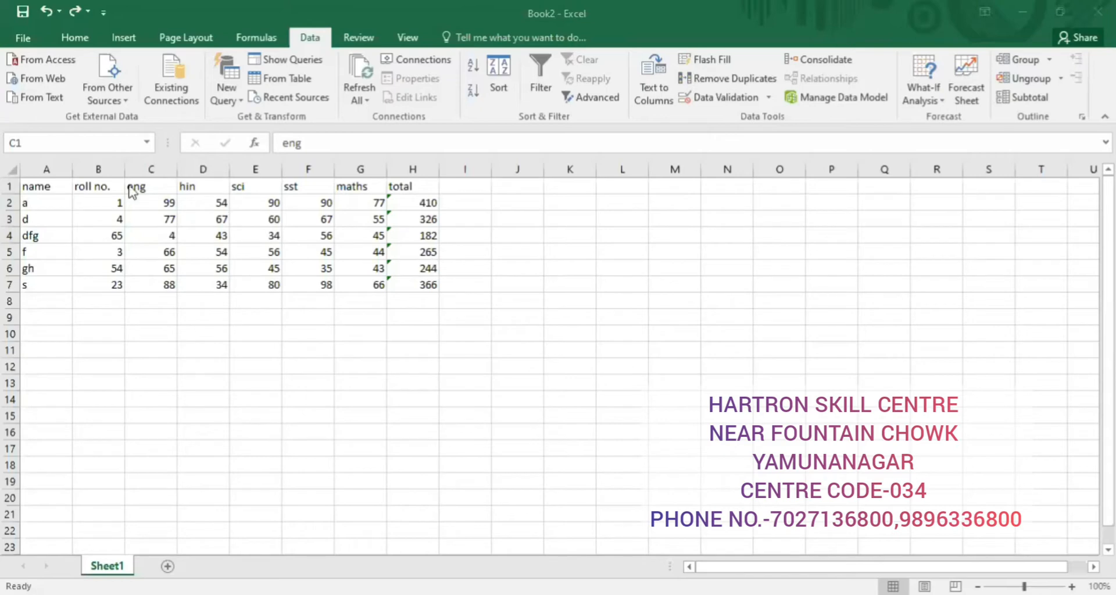
click(155, 204)
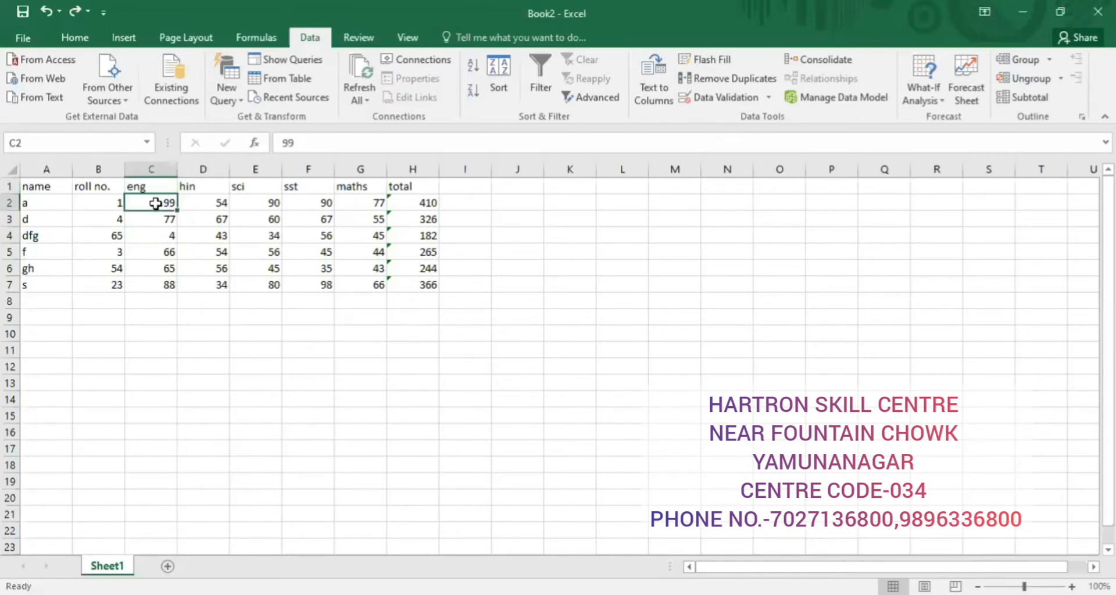
key(shift+Right)
key(shift+Right)
key(shift+Right)
key(shift+Right)
key(shift+Down)
key(shift+Down)
key(shift+Down)
key(shift+Down)
key(shift+Down)
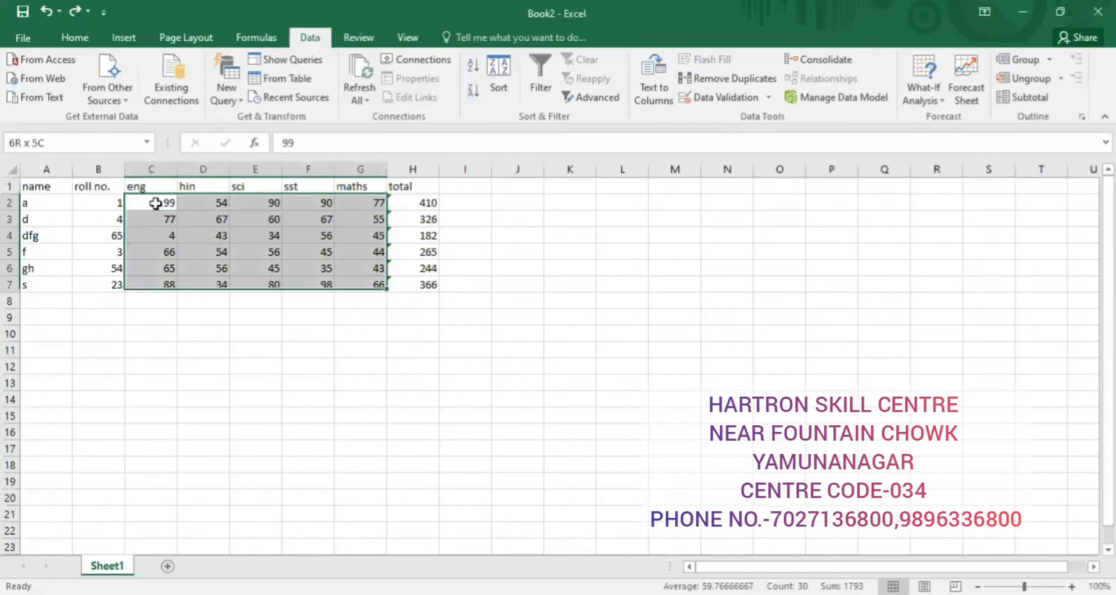
click(726, 100)
click(386, 361)
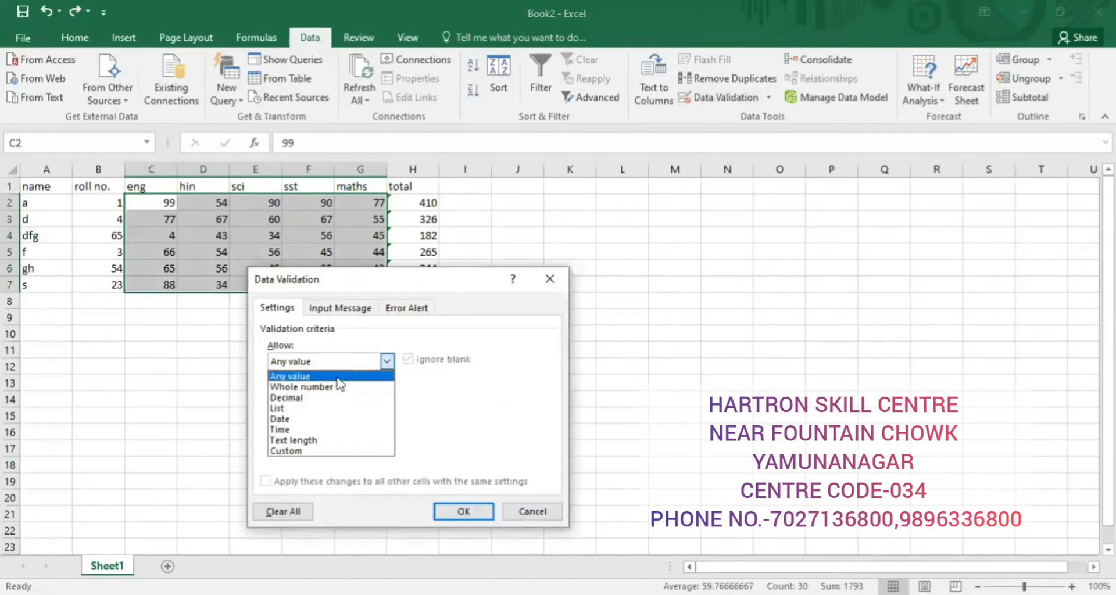
click(308, 384)
click(312, 428)
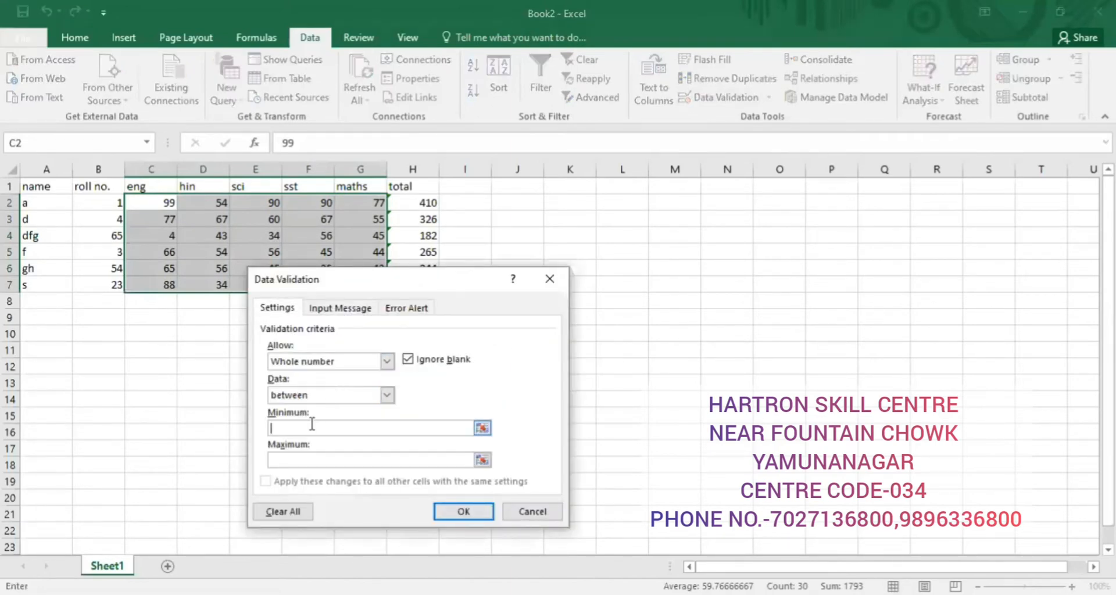
text(450)
key(BackSpace)
key(BackSpace)
key(BackSpace)
text(50)
key(Tab)
text(1000)
key(BackSpace)
click(469, 510)
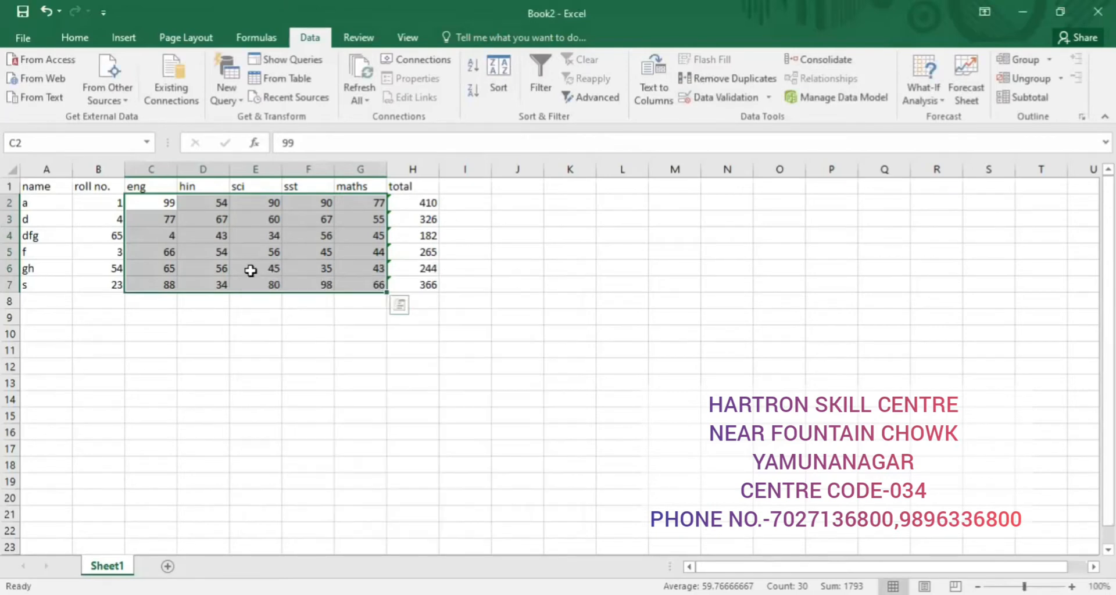
Step: Circle the invalid data in the marks table
click(251, 271)
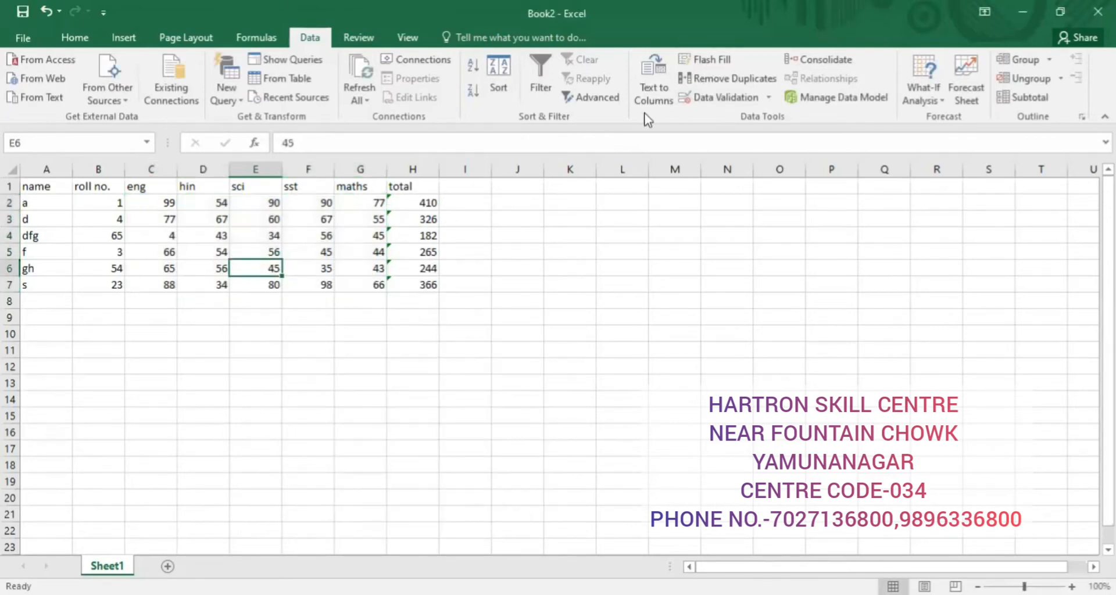
click(768, 101)
click(736, 138)
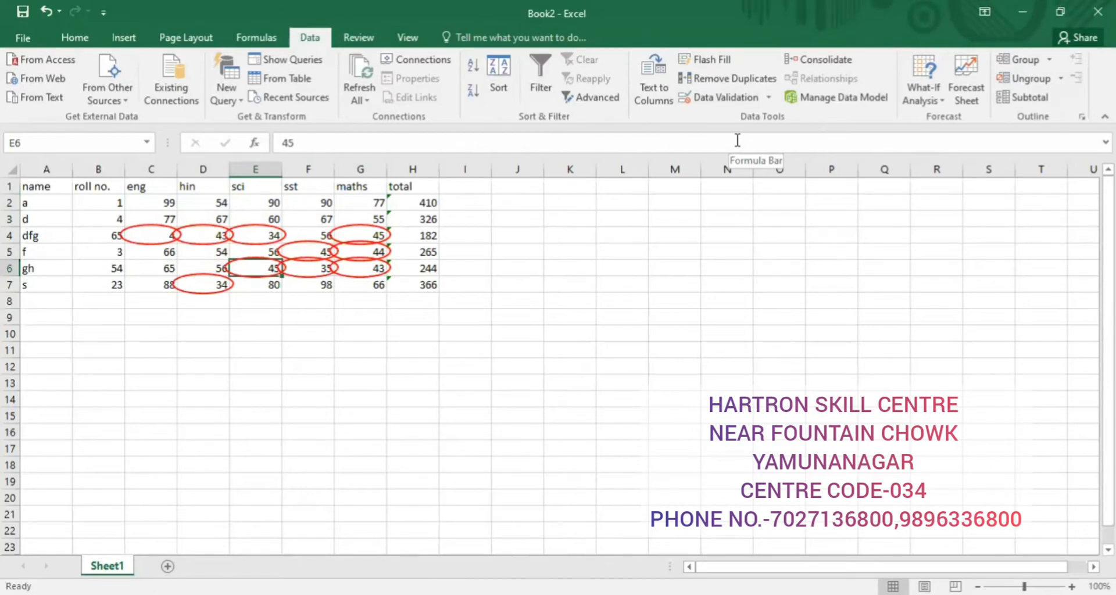
Step: Clear the validation circles from the marks table
click(771, 99)
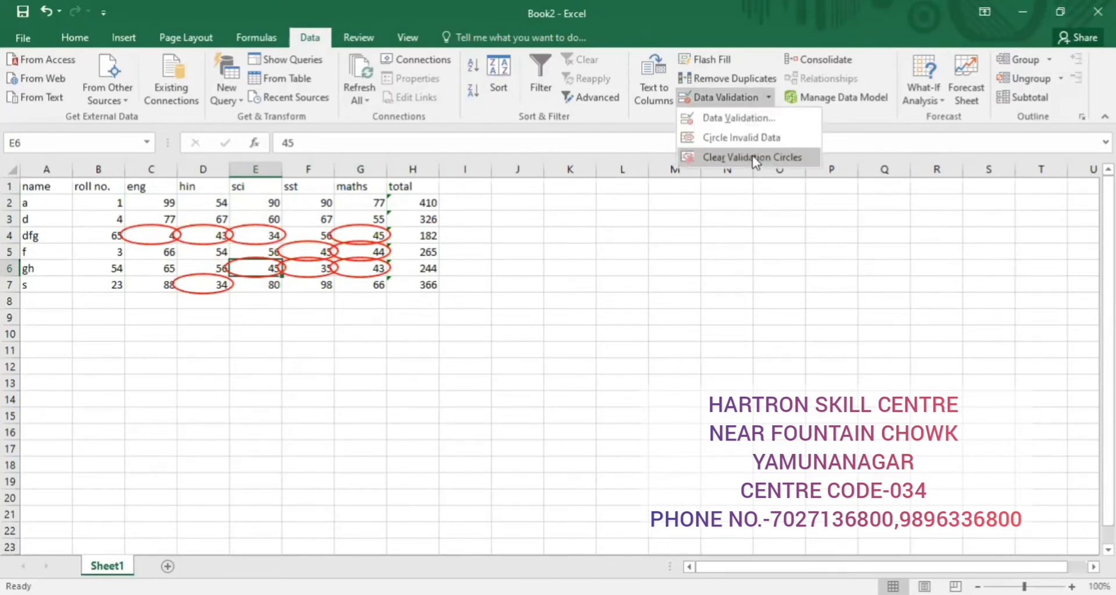
click(754, 158)
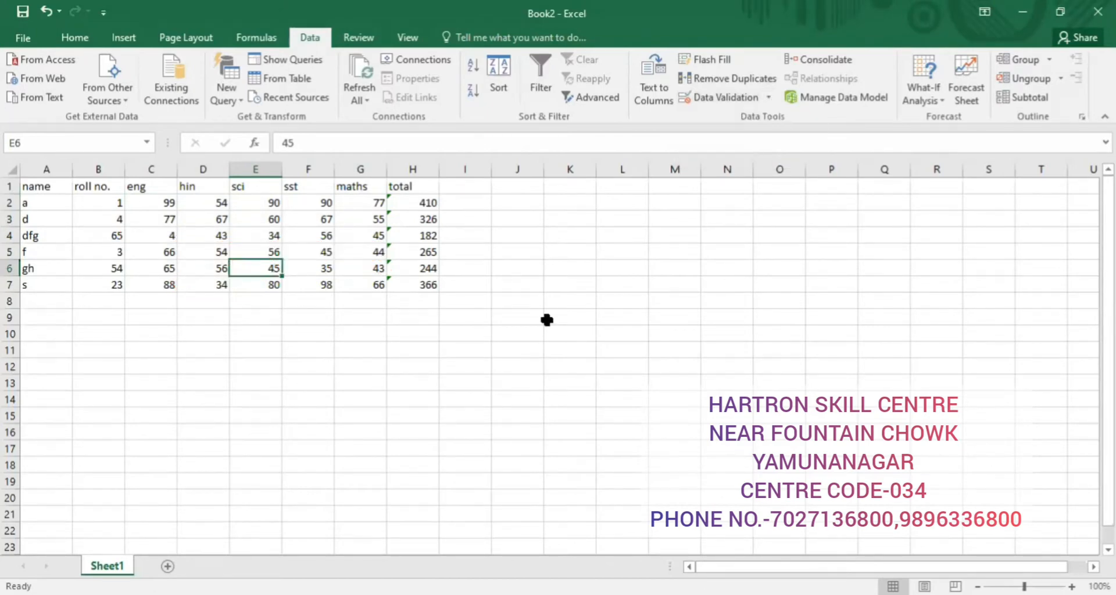
click(546, 318)
click(374, 453)
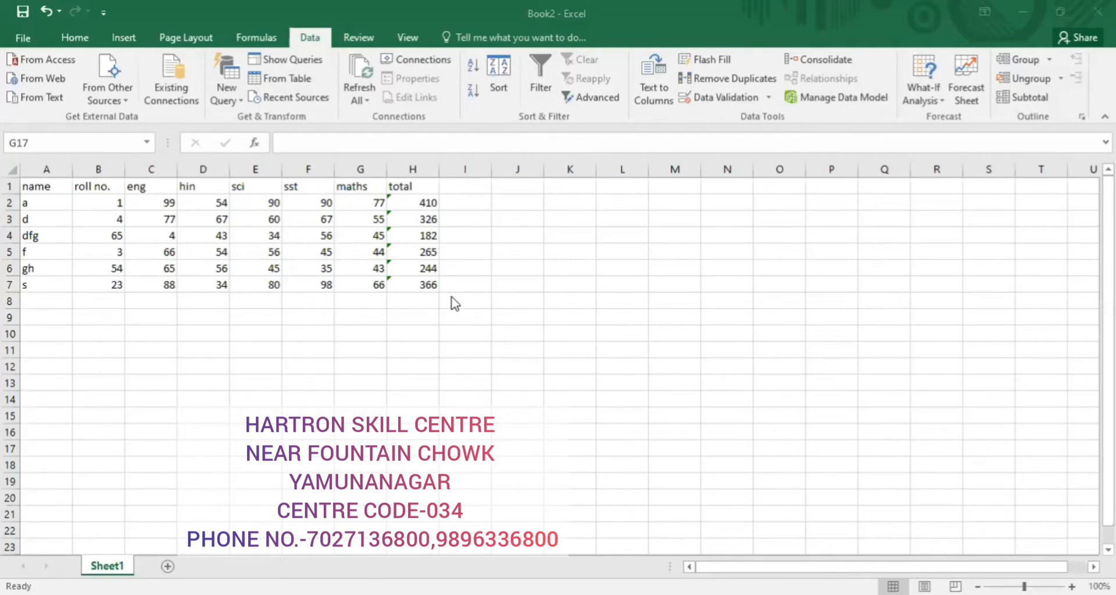
Step: Label two new tables below the marks table with "sem 1" in E11 and "sem 2" in P11
click(268, 346)
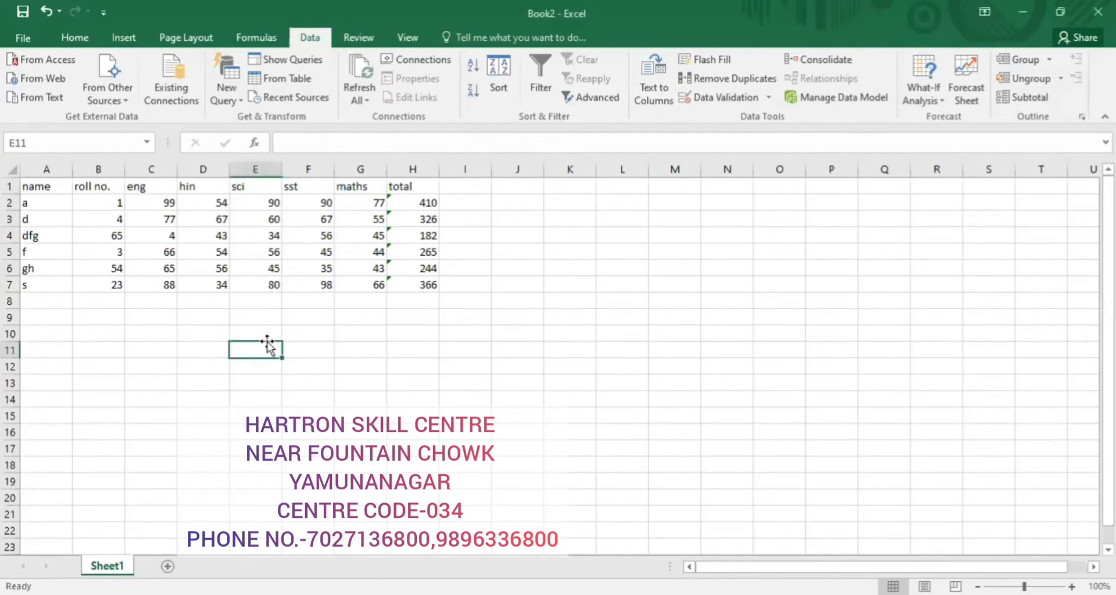
text(sm)
key(BackSpace)
text(em )
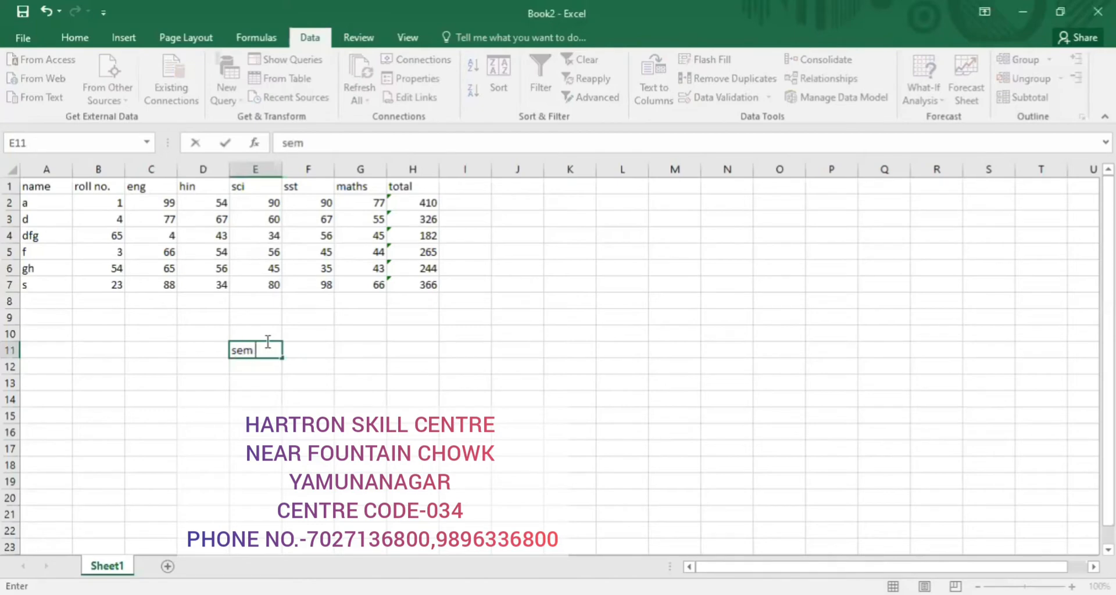
text(1)
key(Tab)
key(Tab)
key(Tab)
key(Tab)
key(Tab)
key(Tab)
key(Tab)
key(Tab)
key(Tab)
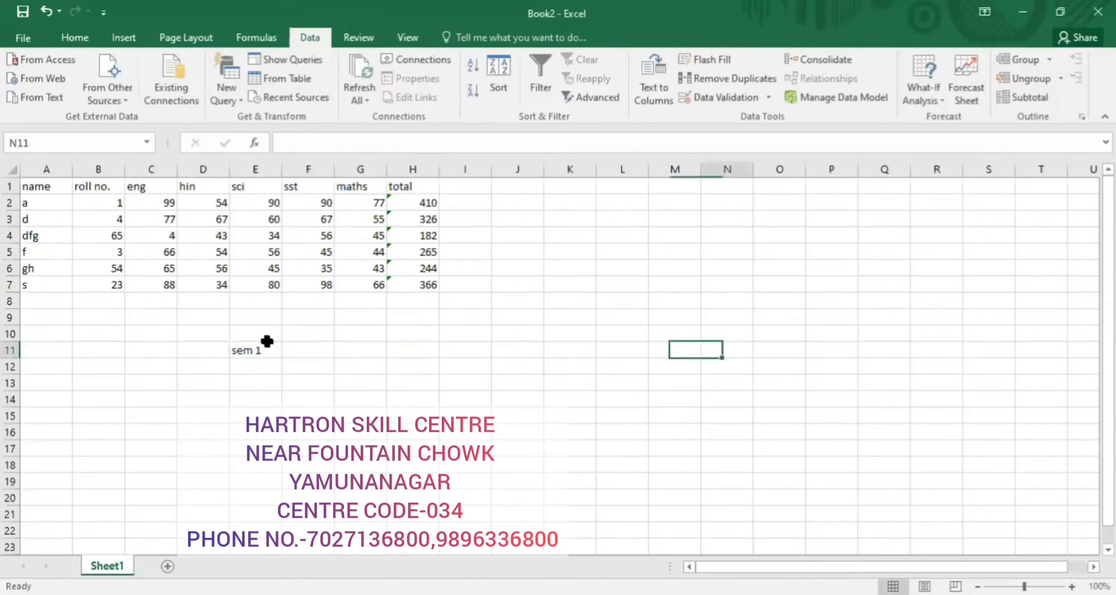
key(Tab)
key(Tab)
text(sem 2)
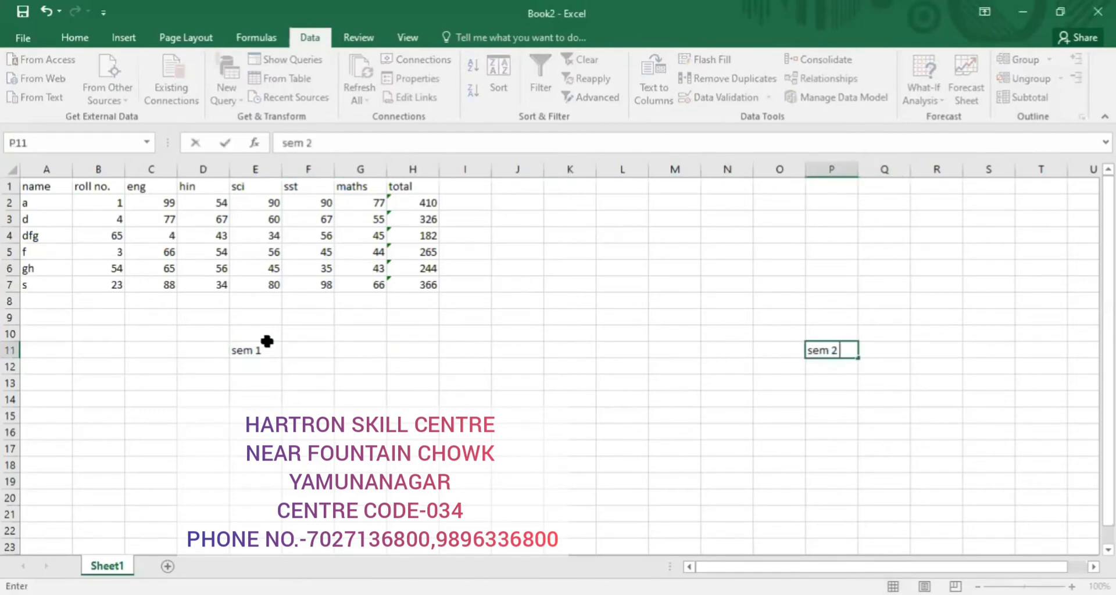
Step: Enter the subject headers eng, him, sci and sst in cells C11 to F11
key(Left)
key(Left)
key(Left)
key(Left)
key(Left)
key(Left)
key(Left)
key(Left)
key(Left)
key(Left)
key(Left)
key(Left)
key(Left)
key(Left)
key(Left)
key(Down)
key(Down)
key(Right)
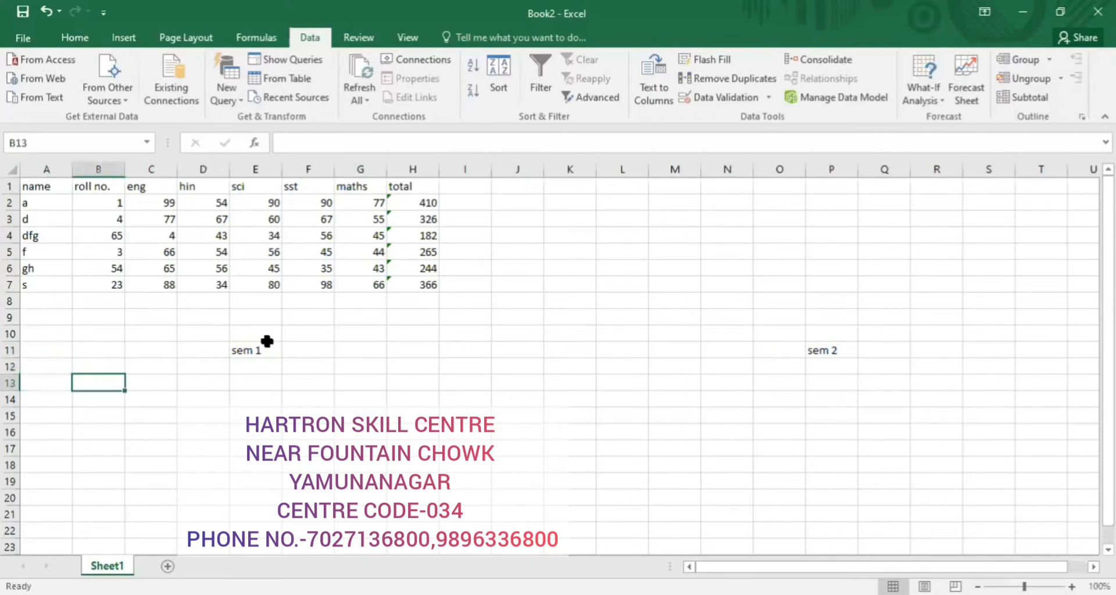
key(Up)
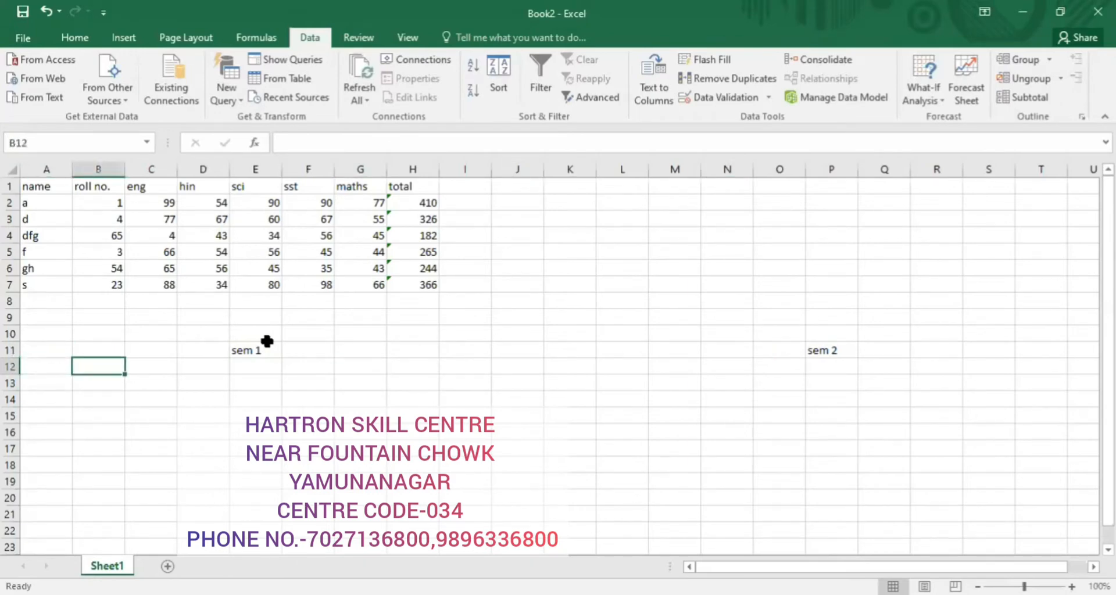
key(Up)
key(Right)
text(eng)
key(Tab)
text(him)
key(Tab)
text(sci)
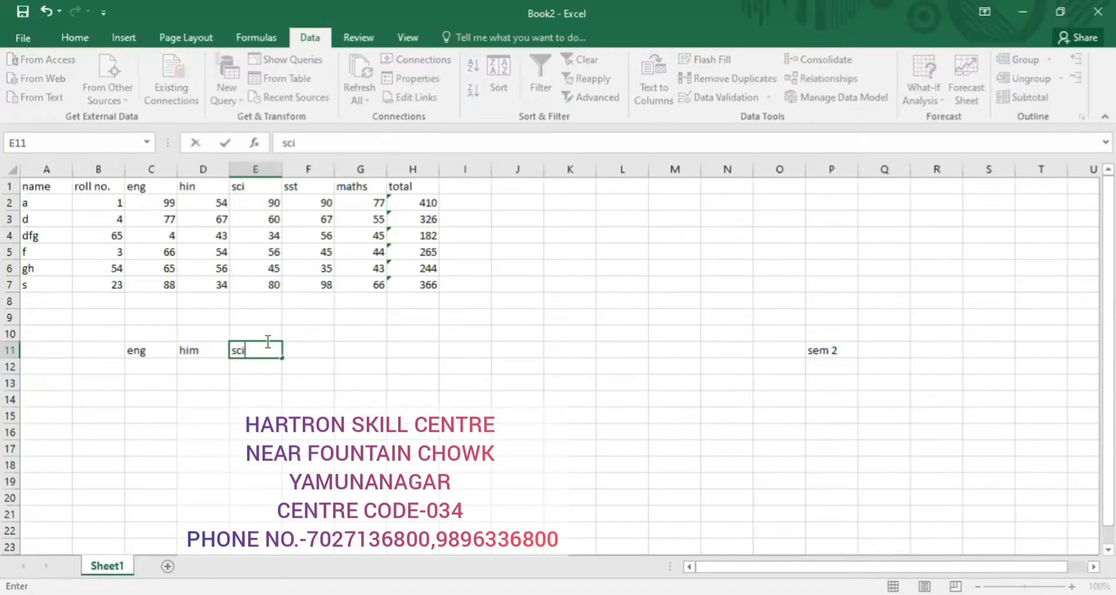
key(Tab)
text(ss)
key(BackSpace)
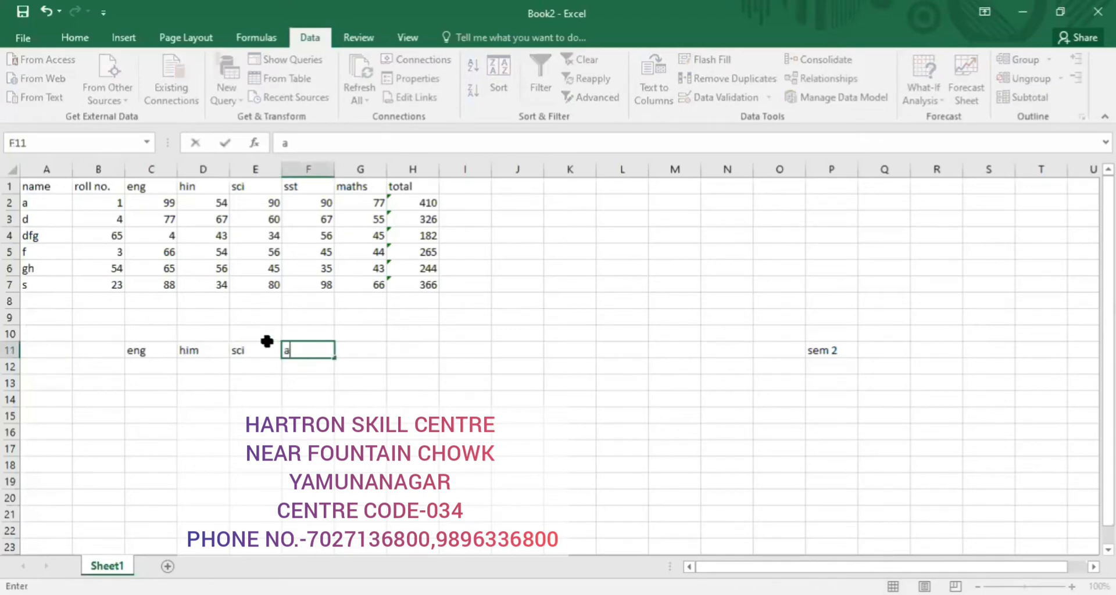
text(sy)
key(BackSpace)
text(t)
key(Right)
key(Right)
key(Right)
key(Right)
key(Right)
key(Right)
key(Right)
key(Right)
key(Right)
key(Right)
key(Right)
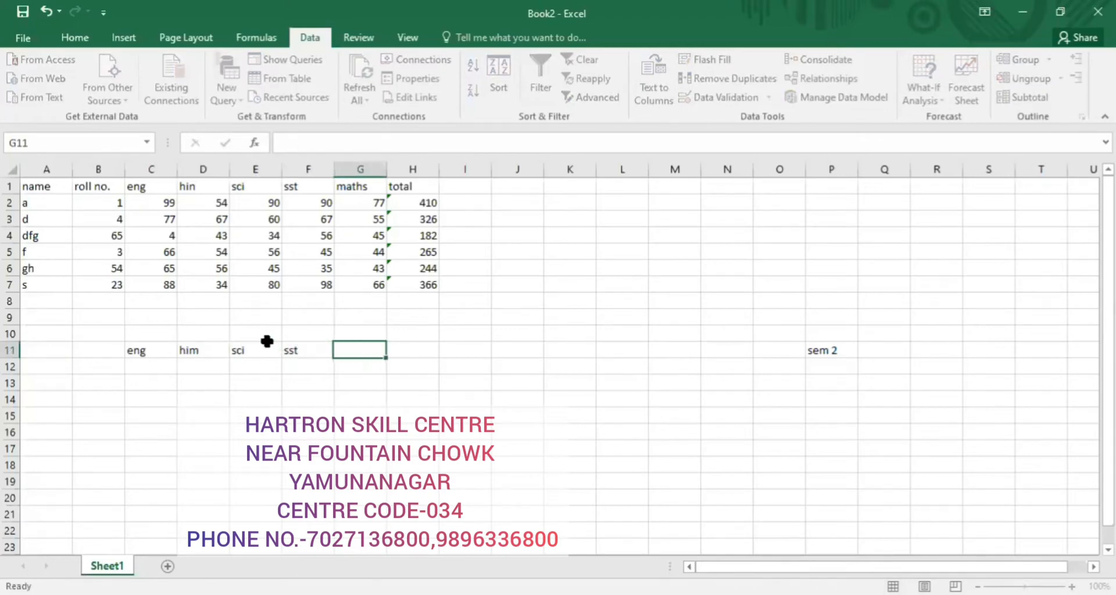
key(Left)
key(Left)
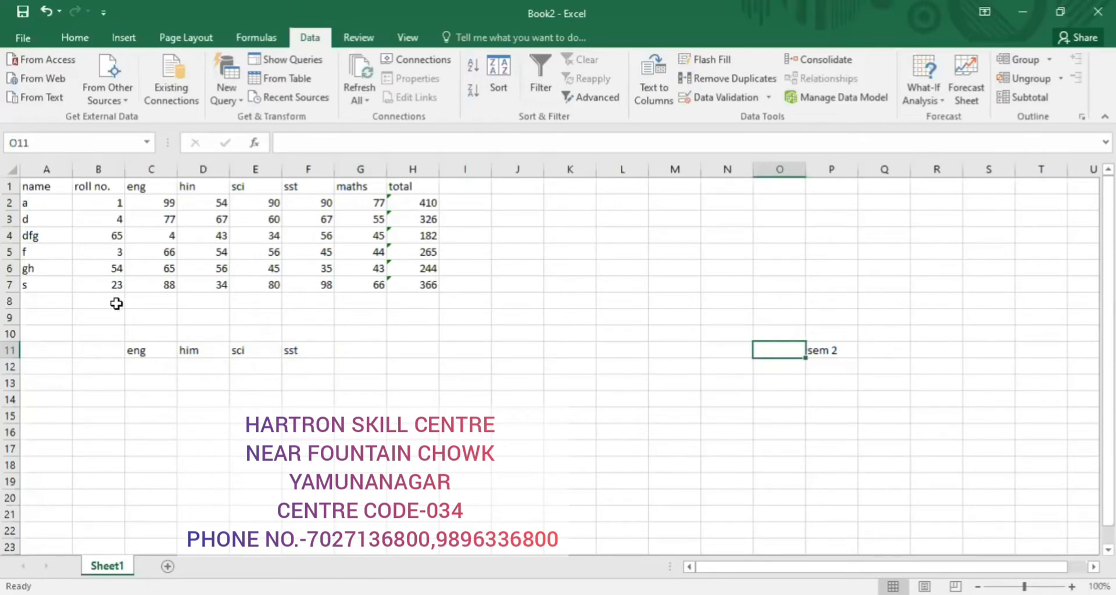
Step: Enter the title "sem1" in E10 above the first semester's subject headers
click(243, 327)
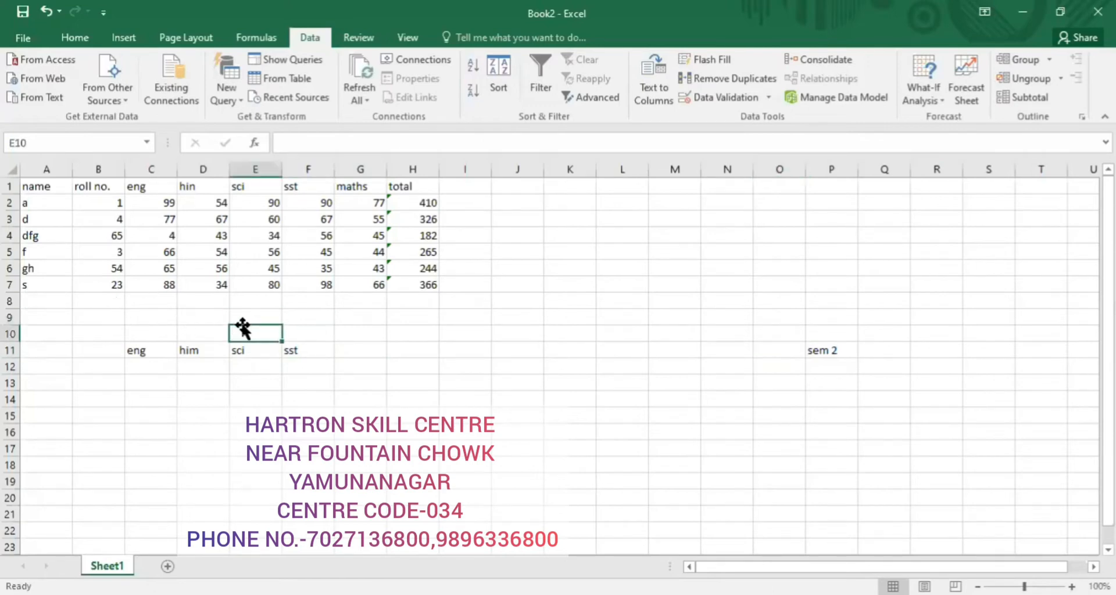
text(sem)
key(Right)
key(Left)
text(semm)
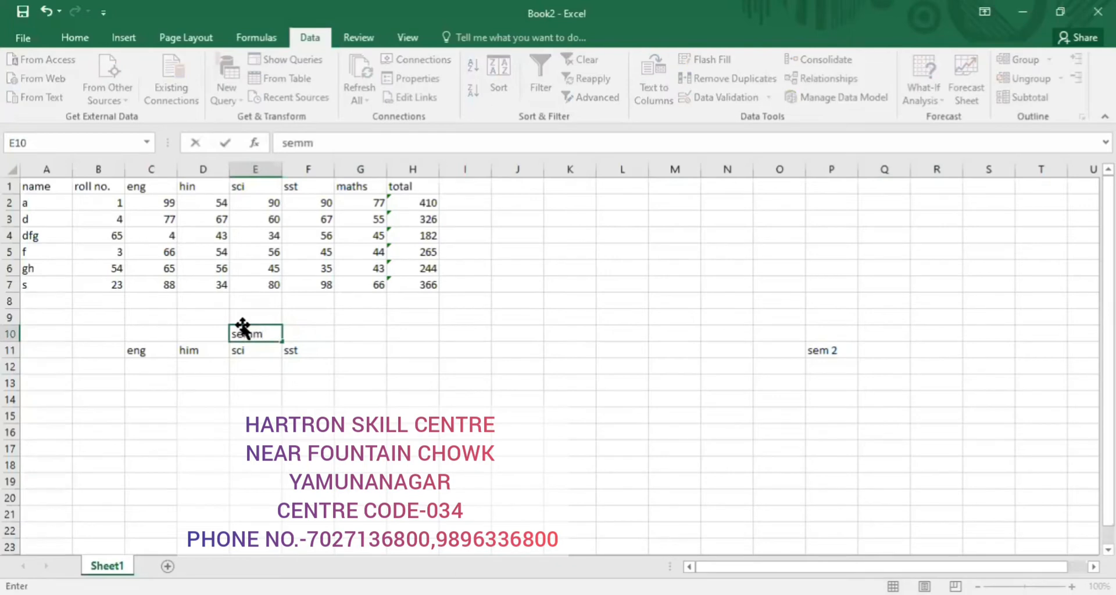
key(BackSpace)
text(1)
key(Right)
Step: Remove the "sem 2" title from P11 and enter it one row higher in P10
key(Right)
key(Right)
key(Right)
key(Right)
key(Right)
key(Right)
key(Right)
key(Right)
key(Right)
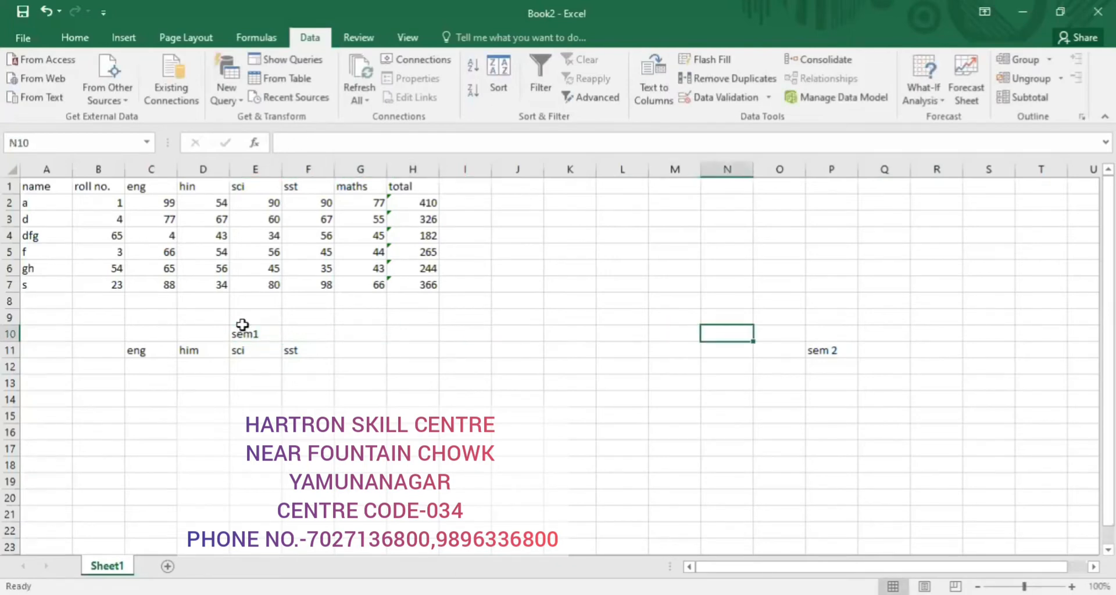
key(Down)
key(Right)
key(Up)
key(Down)
key(BackSpace)
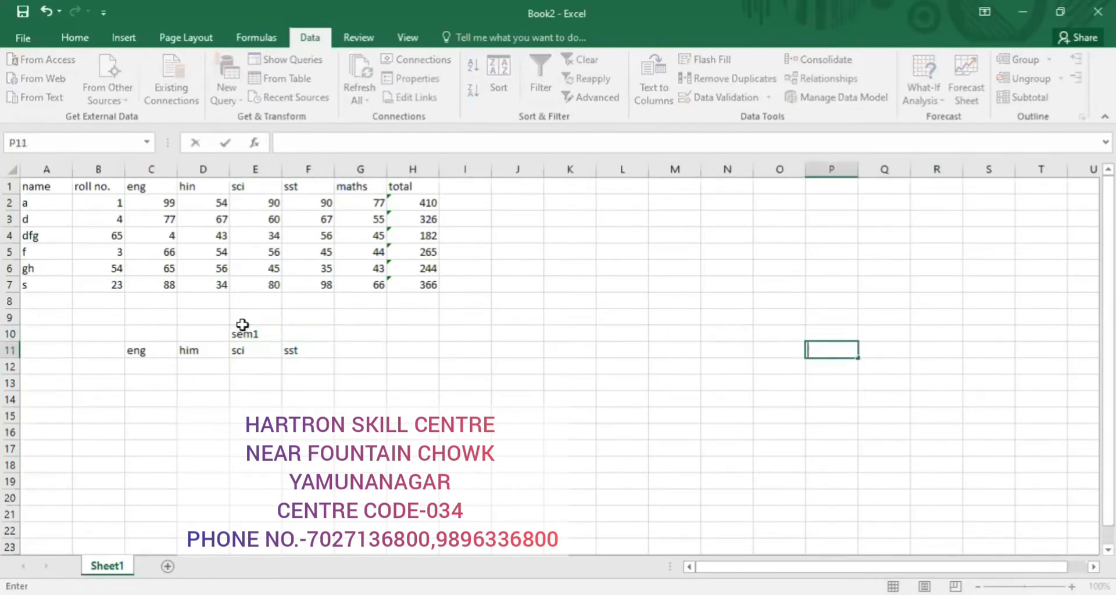
key(Up)
text(sem 2)
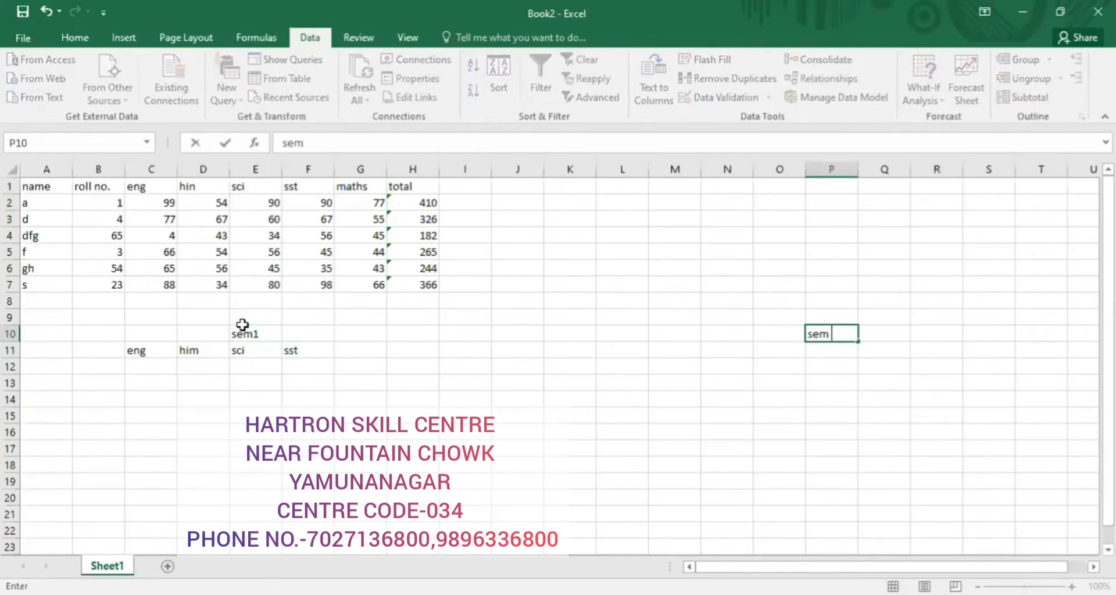
key(Return)
Step: Enter the subject headers eng, hin, sci and sst in cells N11 to Q11 under the sem 2 title
key(Left)
key(Left)
key(Left)
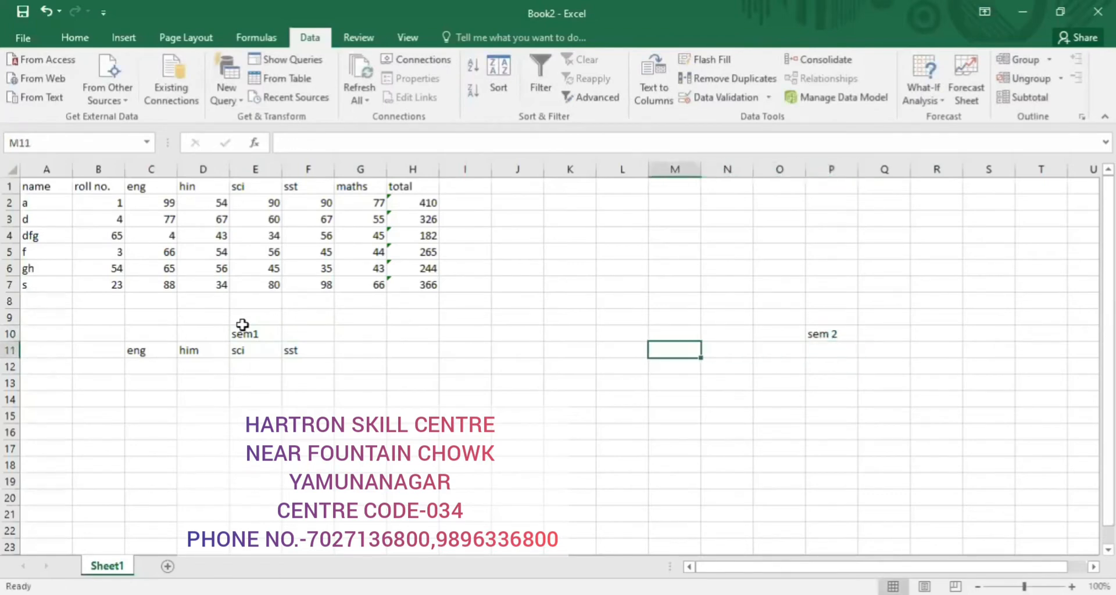
key(Right)
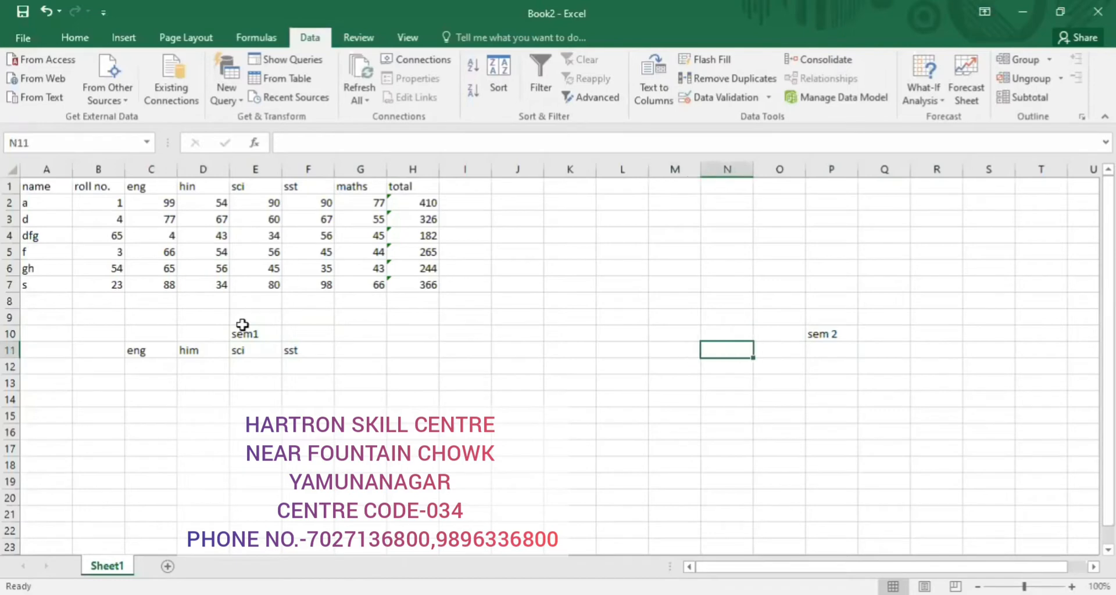
text(eng)
key(Right)
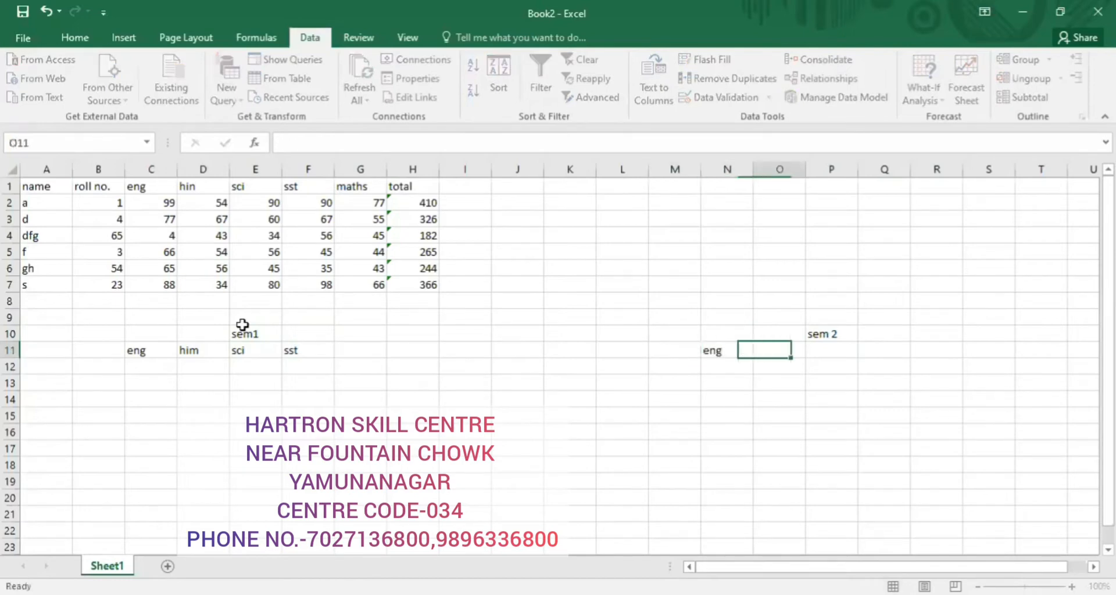
text(hin)
key(Right)
text(sci)
key(Right)
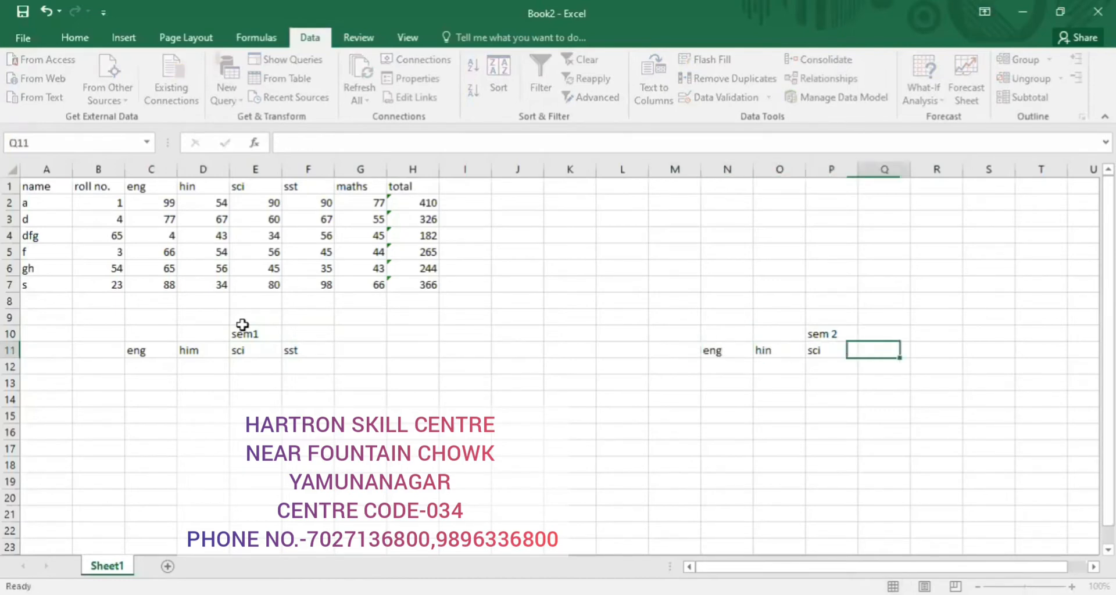
text(sst)
key(Left)
Step: Enter the sem1 eng marks 90, 80, 70, 60 and 50 in cells C12 to C16
key(Left)
key(Left)
key(Left)
key(Left)
key(Left)
key(Left)
key(Left)
key(Left)
key(Left)
key(Left)
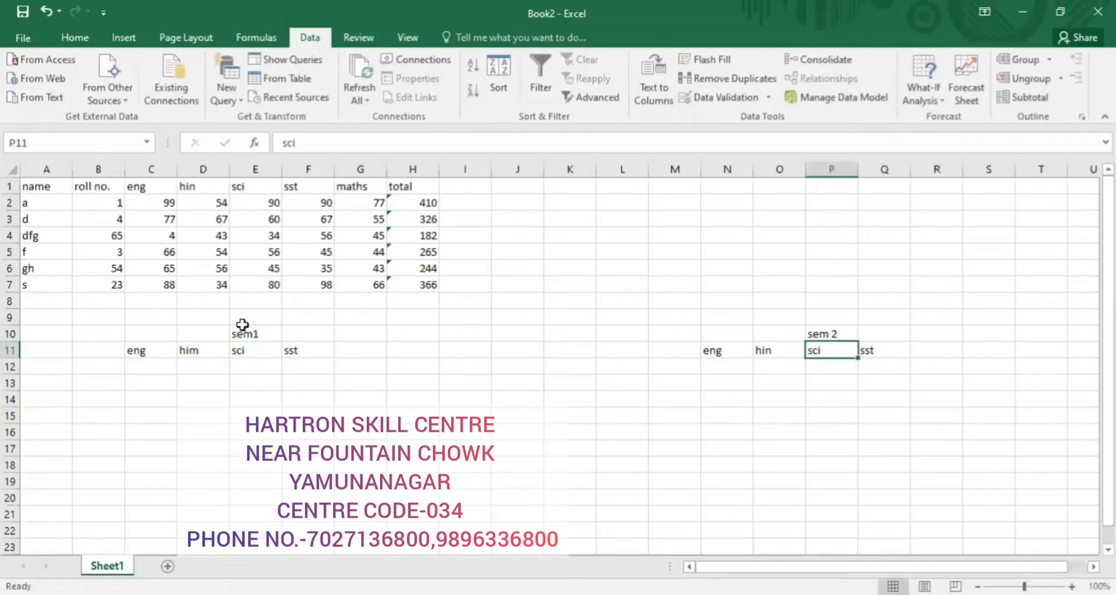
key(Left)
key(Left)
key(Left)
key(Left)
key(Down)
key(Down)
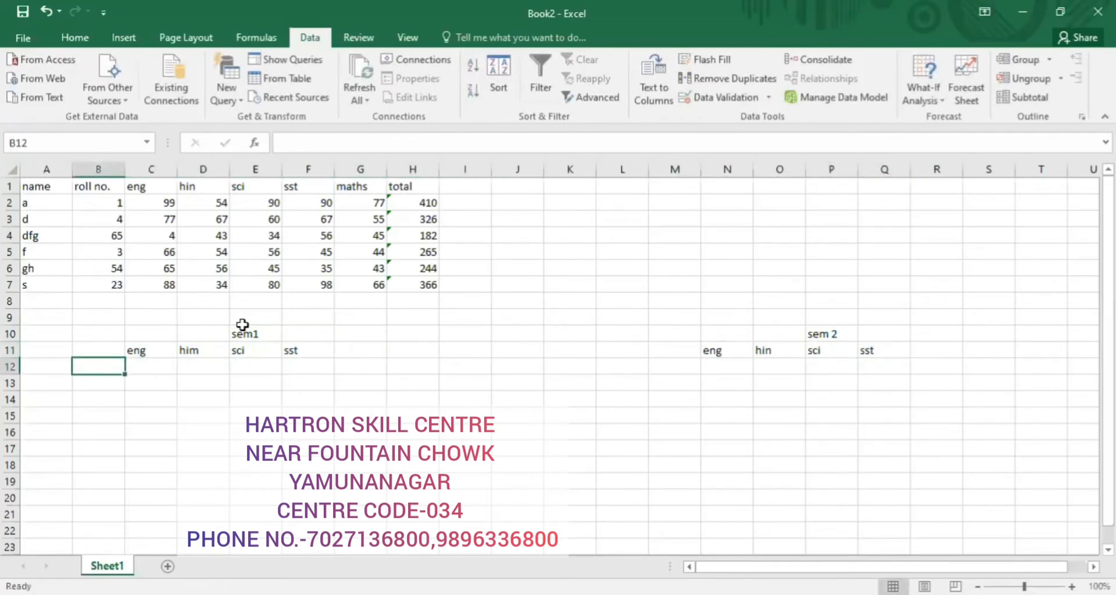
key(Right)
key(Up)
text(90)
key(Return)
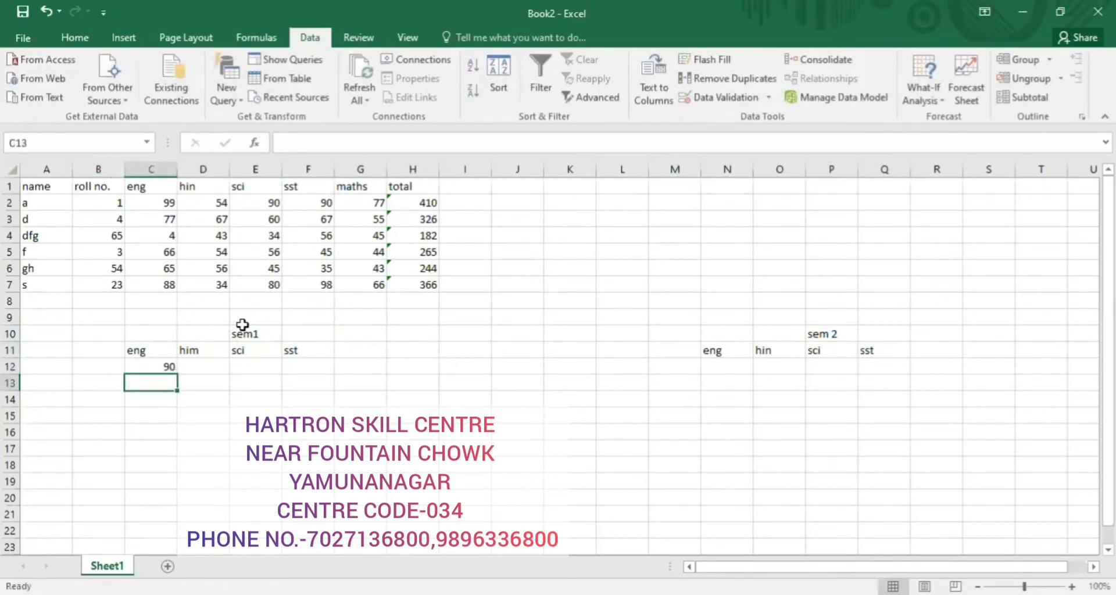
text(80)
key(Return)
text(70)
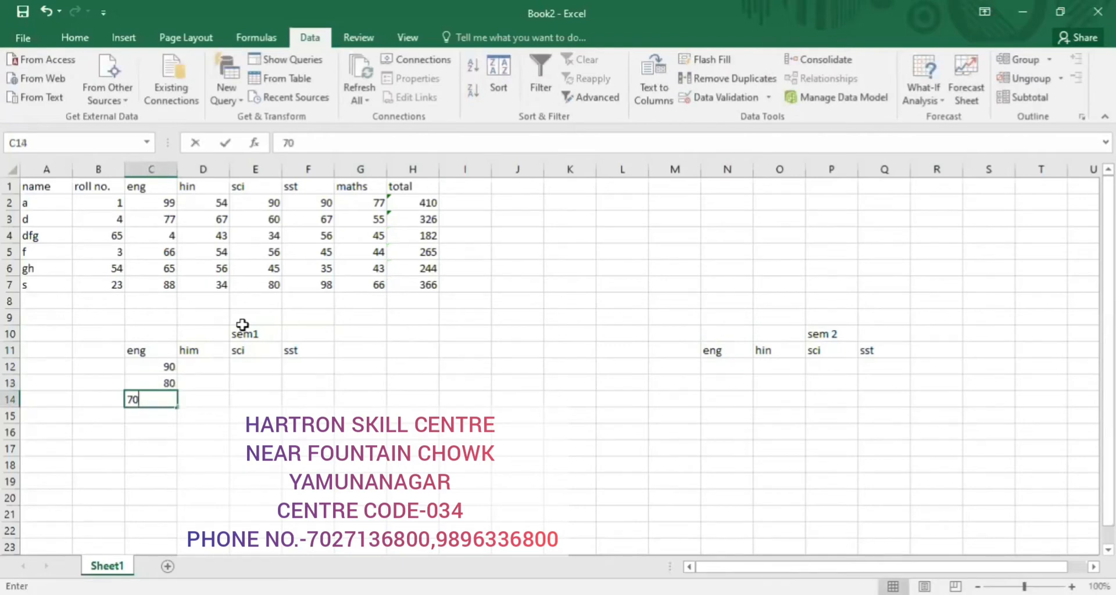
key(Return)
text(60)
key(Return)
text(50)
key(Tab)
Step: Enter the marks 87, 34, 56, 78 and 89 in cells D12 to D16 under sem1's him header
key(Up)
key(Up)
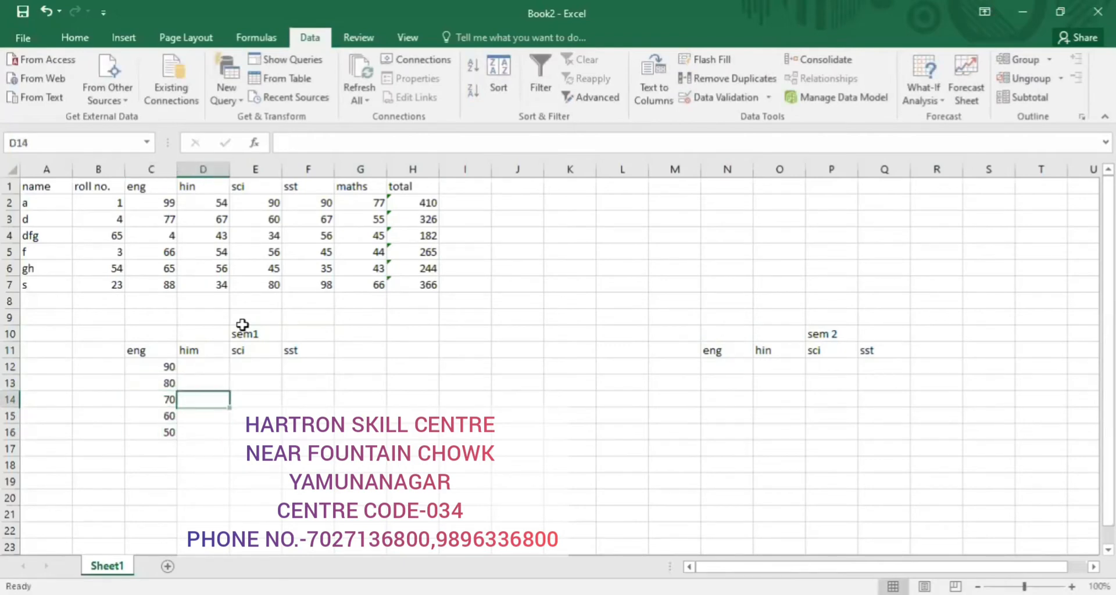
key(Up)
key(Up)
text(87)
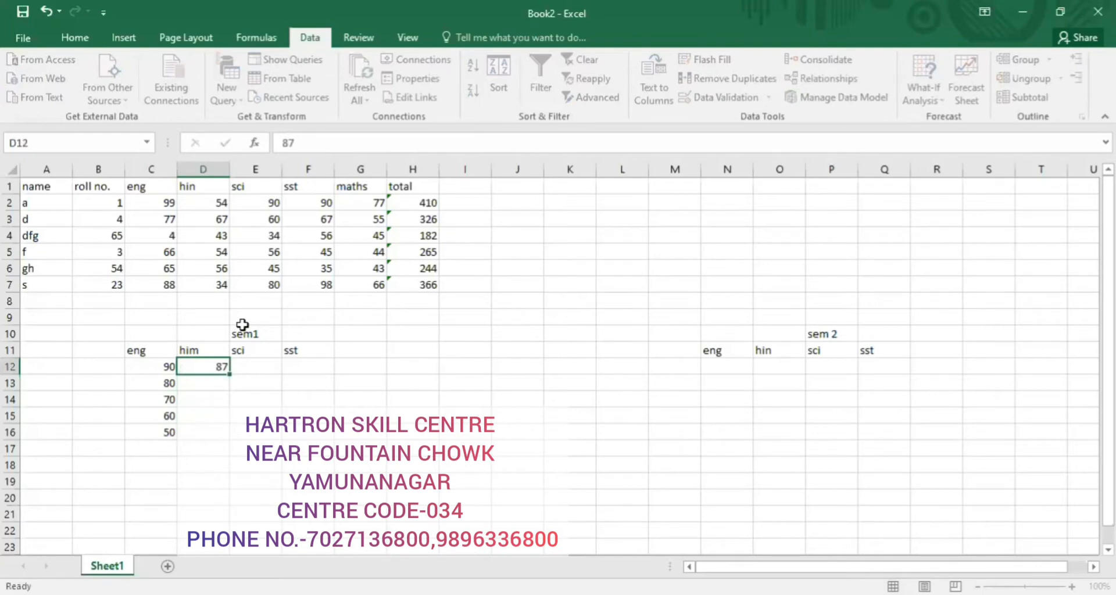
key(Return)
text(34)
key(Return)
text(56)
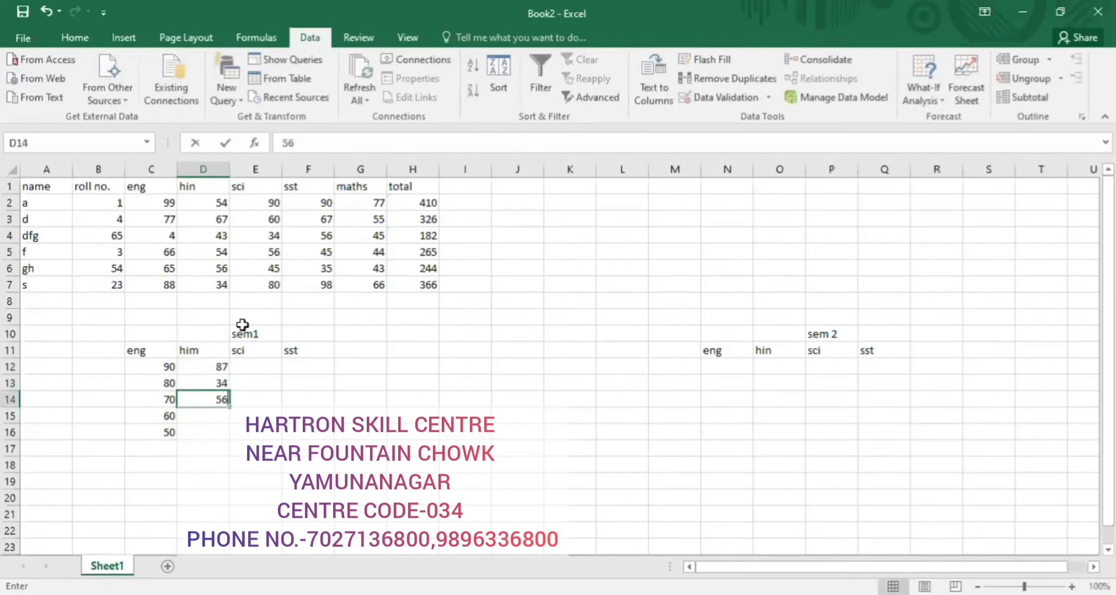
key(Return)
text(78)
key(Return)
text(89)
key(Return)
Step: Enter the sem1 sci marks 85, 83, 53, 57 and 37 in cells E12 to E16
key(Tab)
key(Up)
key(Up)
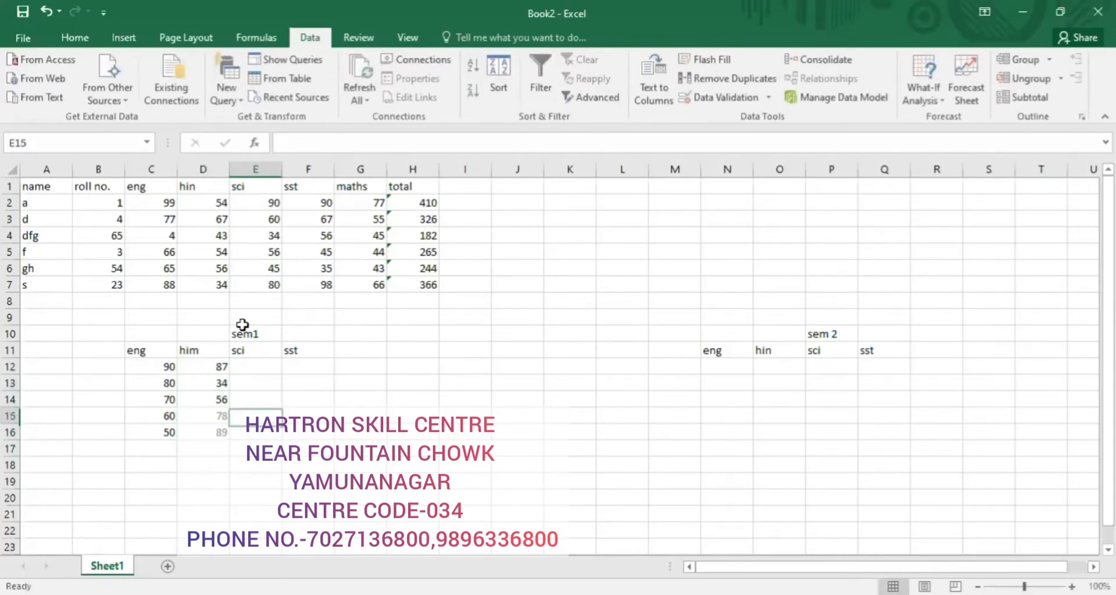
key(Up)
key(Up)
key(Up)
text(85)
key(Return)
text(8)
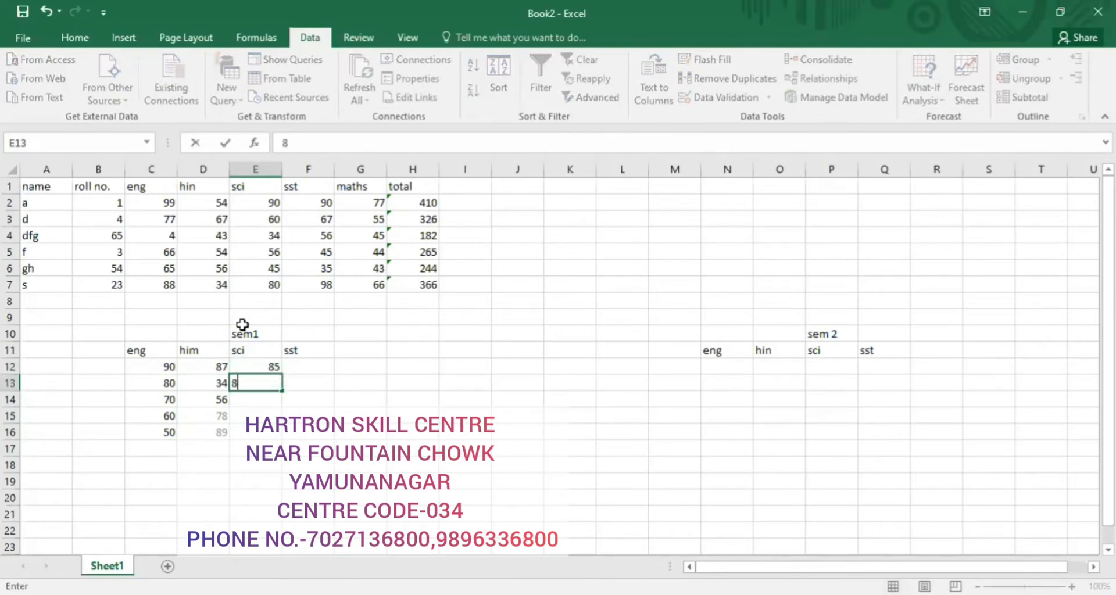
text(3)
key(Return)
text(53)
key(Return)
text(57)
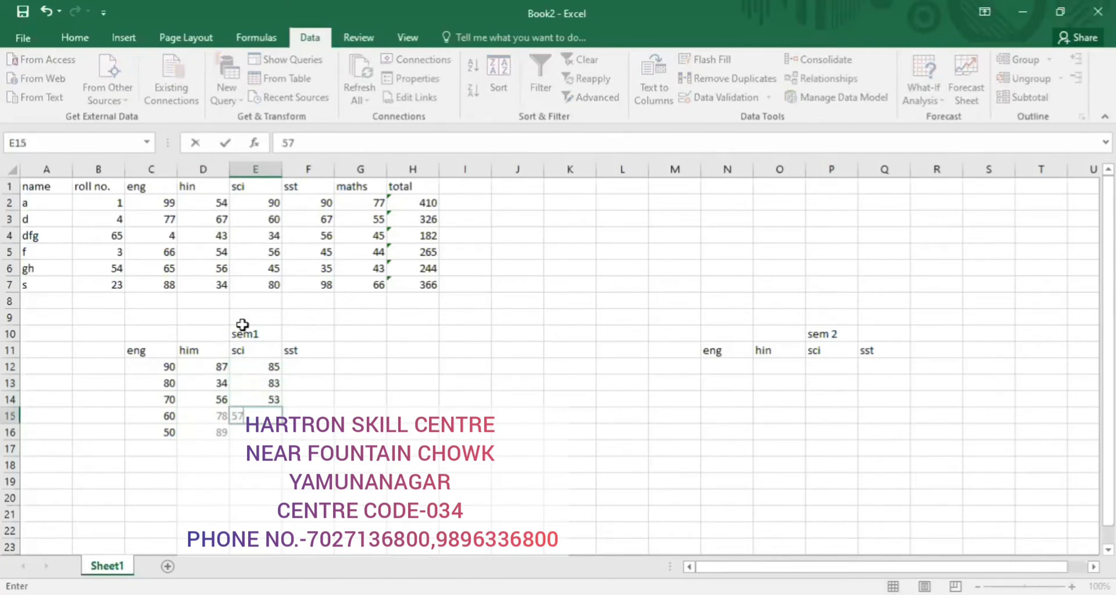
key(Return)
text(37)
key(Tab)
Step: Enter the sem1 sst marks 90, 80, 70, 60 and 70 in cells F12 to F16
key(Up)
key(Up)
key(Up)
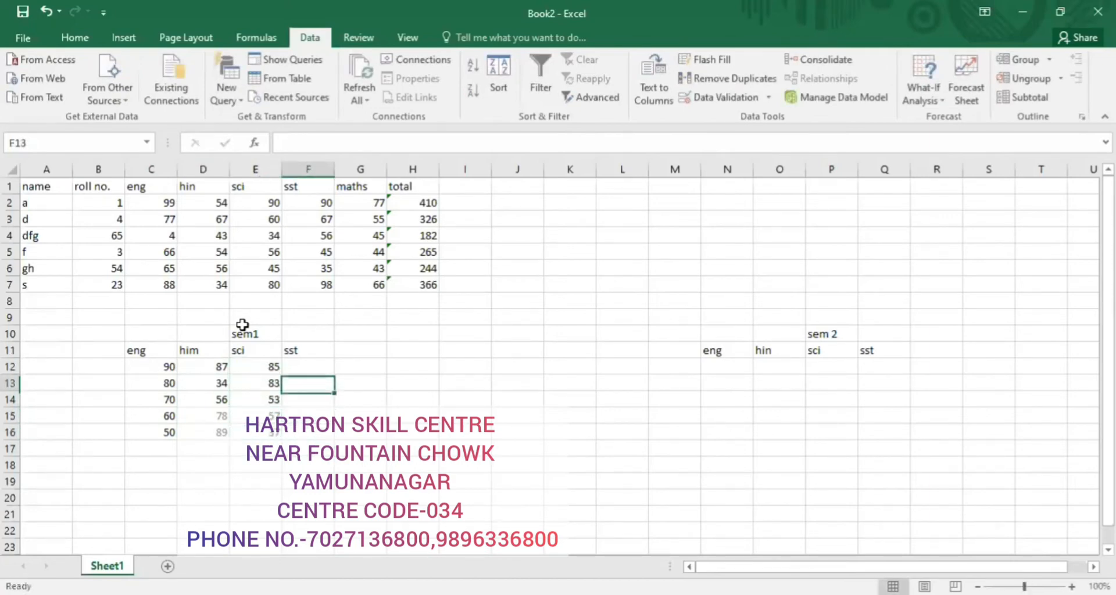
key(Up)
text(90)
key(Return)
text(80)
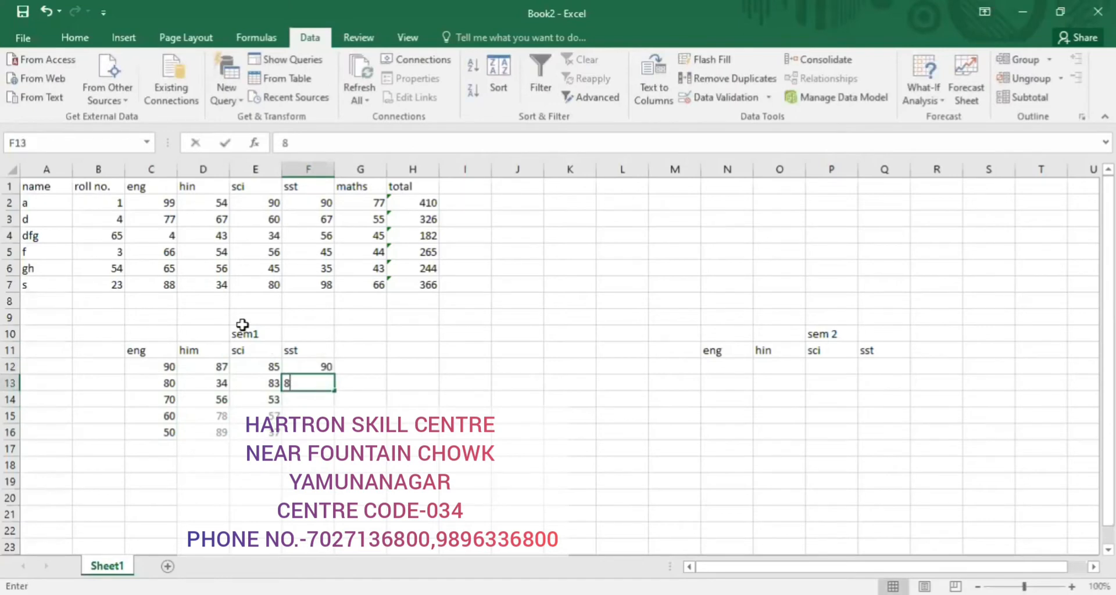
key(Return)
text(70)
key(Return)
text(60)
key(Return)
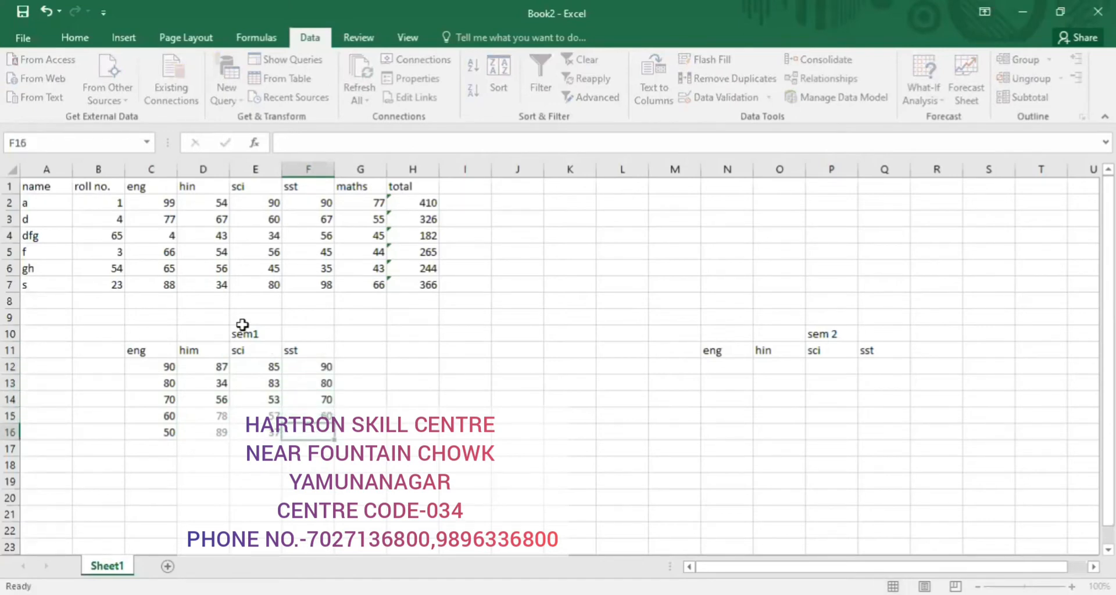
text(70)
key(Right)
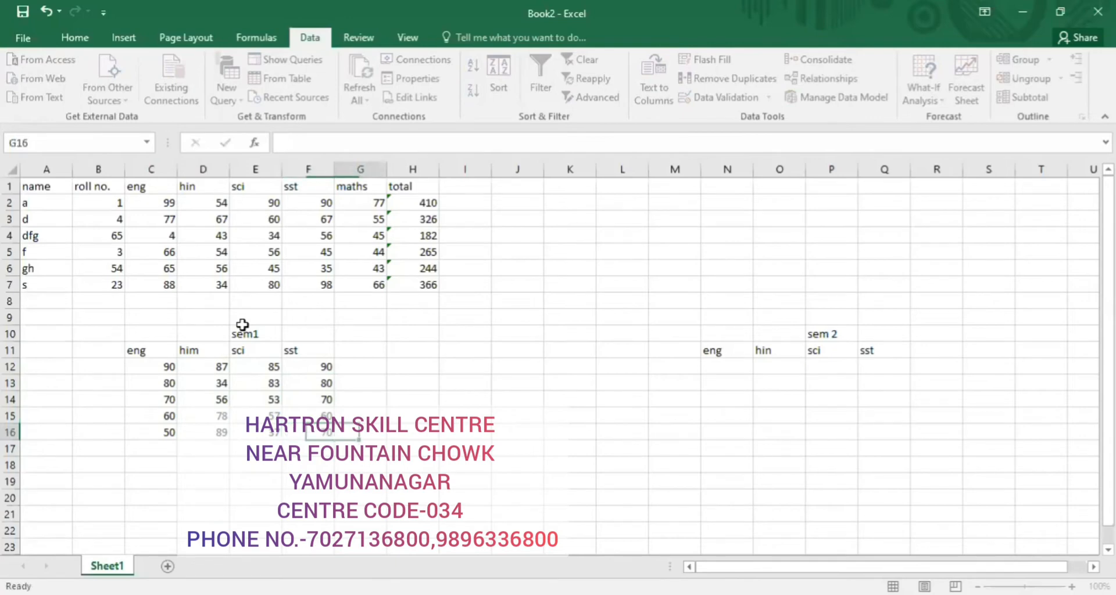
Step: Enter the sem 2 eng marks 90, 80, 70, 60 and 67 in cells N12 to N16
key(Up)
key(Right)
key(Up)
key(Right)
key(Up)
key(Right)
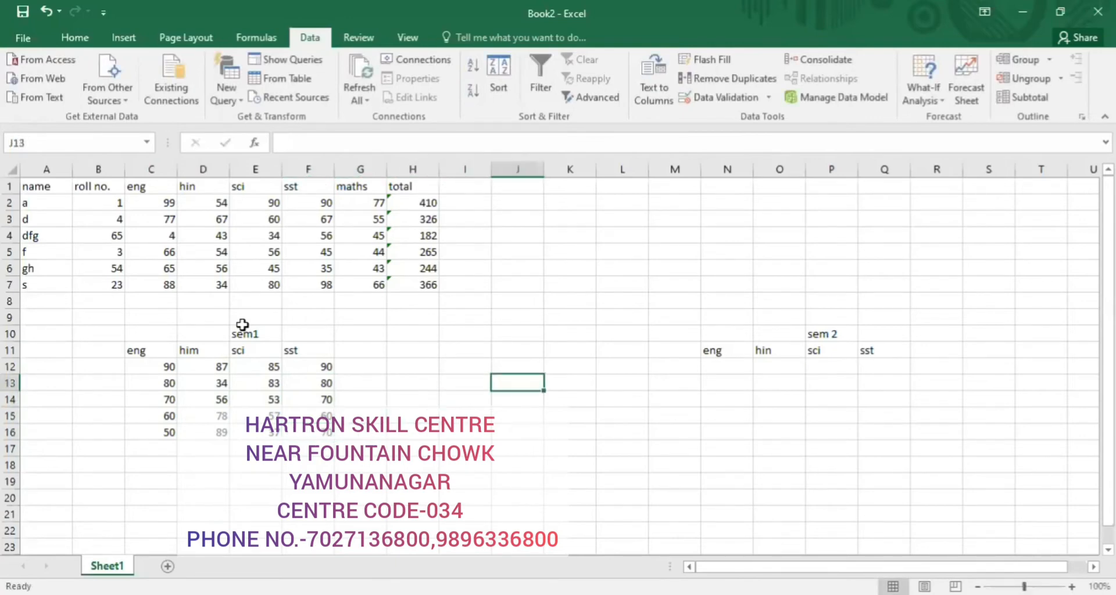
key(Up)
key(Right)
key(Up)
key(Right)
key(Right)
key(Right)
key(Right)
key(Right)
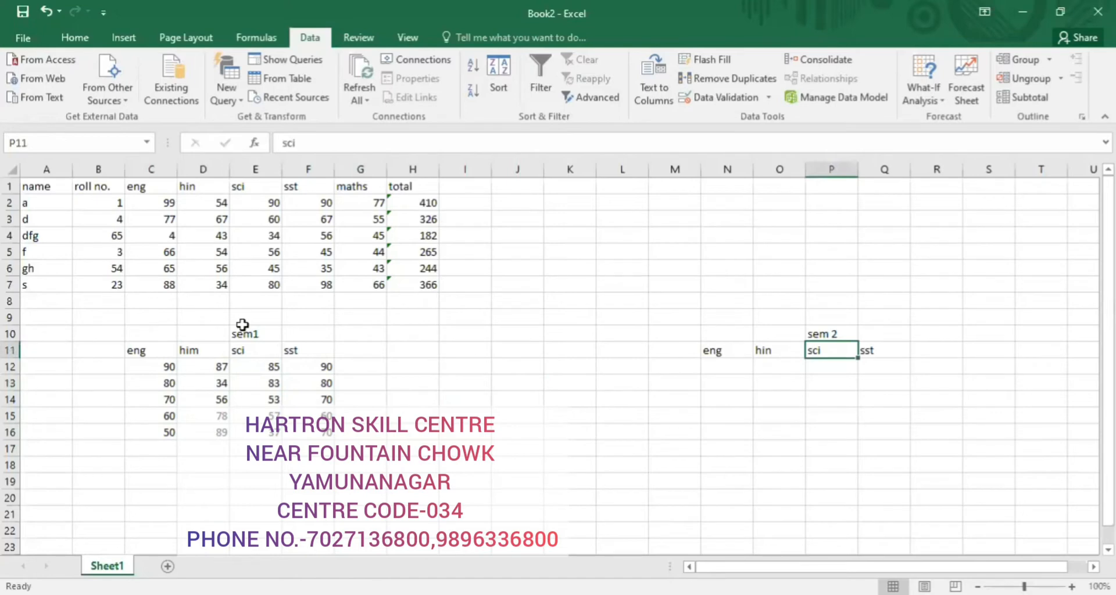
key(Left)
key(Down)
key(Left)
text(90)
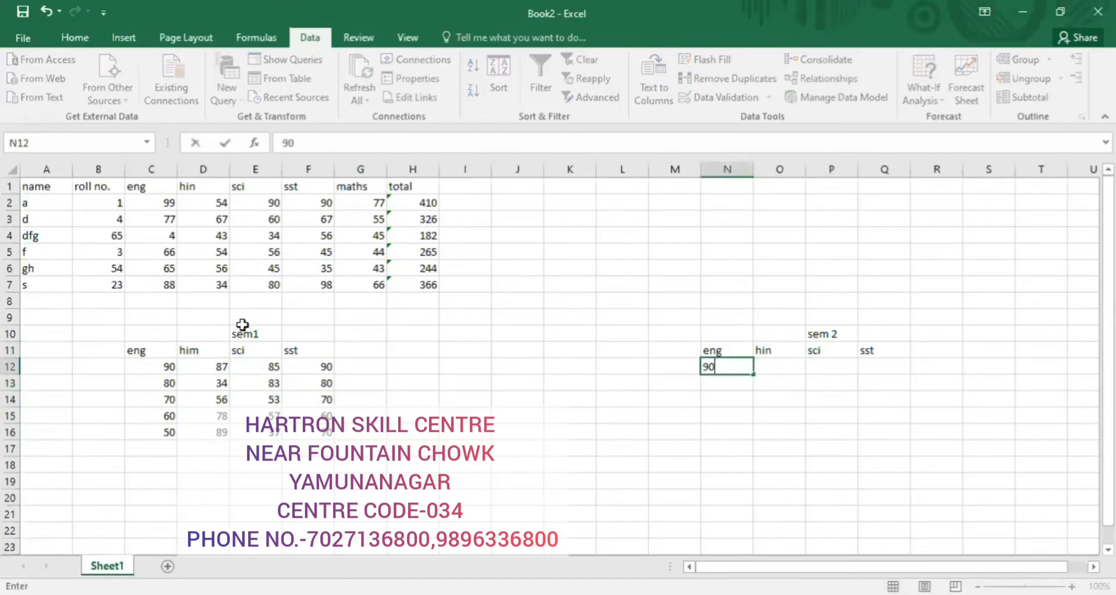
key(Return)
text(80)
key(Return)
text(70)
key(Return)
text(60)
key(Return)
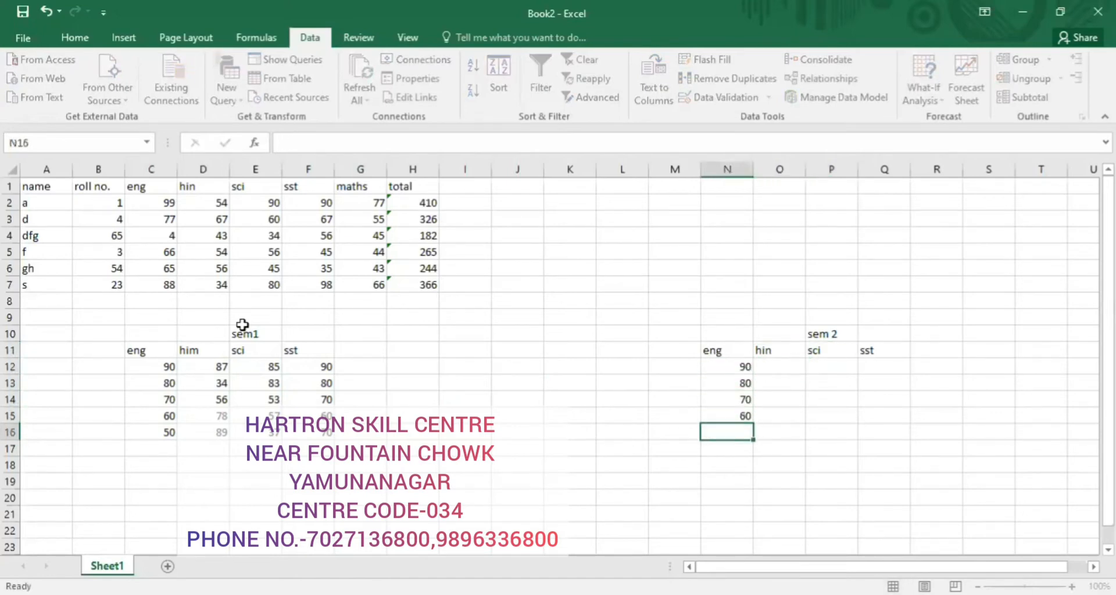
text(6067)
key(Return)
key(Up)
text(67)
key(Right)
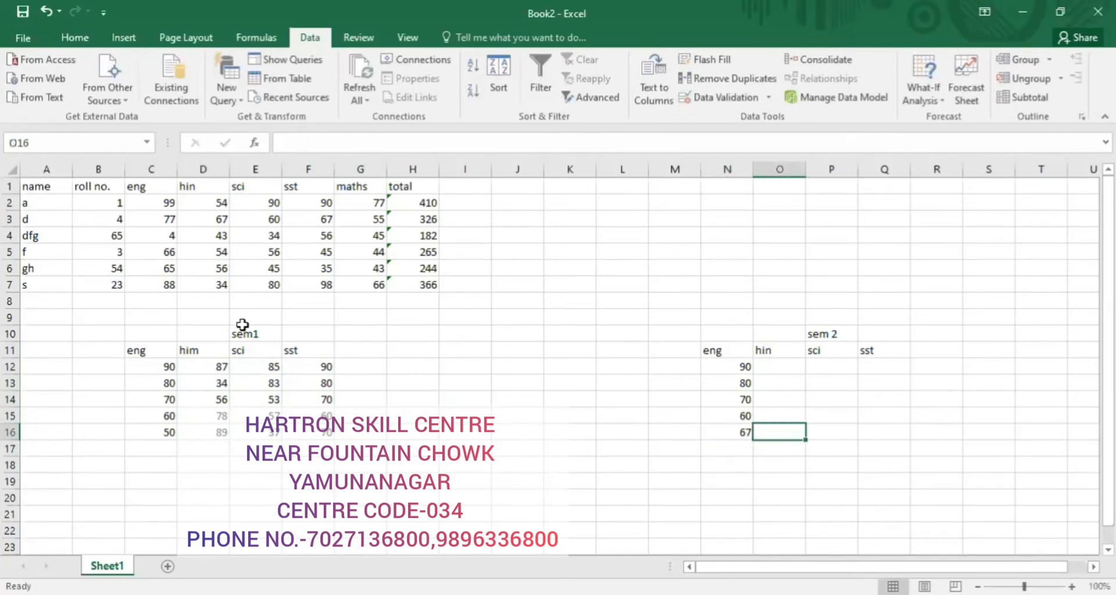
Step: Enter the sem 2 hin marks 100, 20, 30, 30 and 50 in cells O12 to O16
key(Up)
key(Up)
key(Up)
key(Up)
text(99)
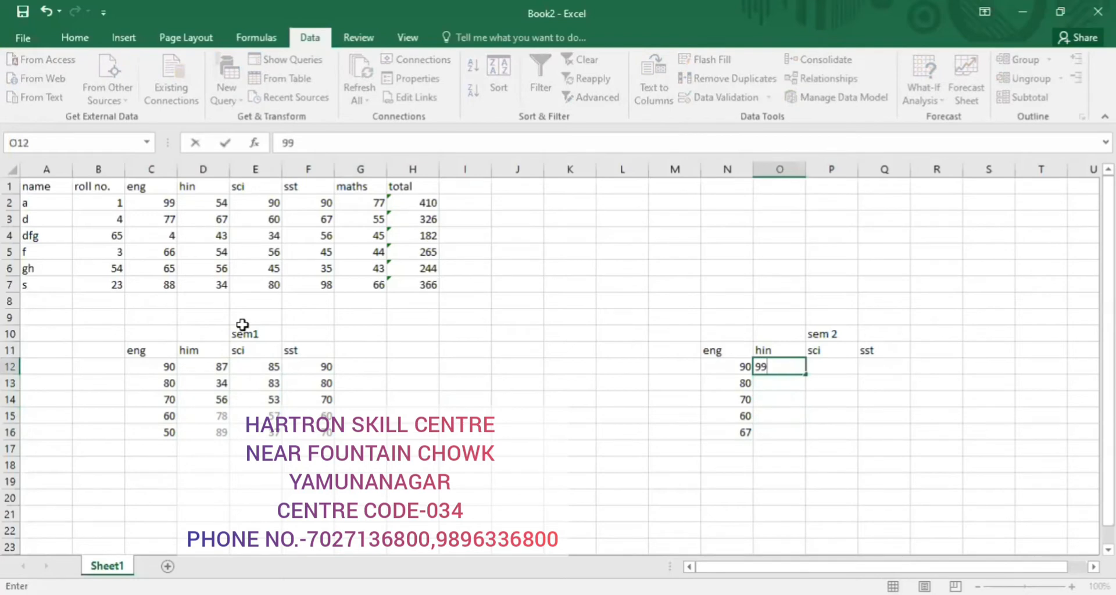
key(BackSpace)
key(BackSpace)
text(100)
key(Return)
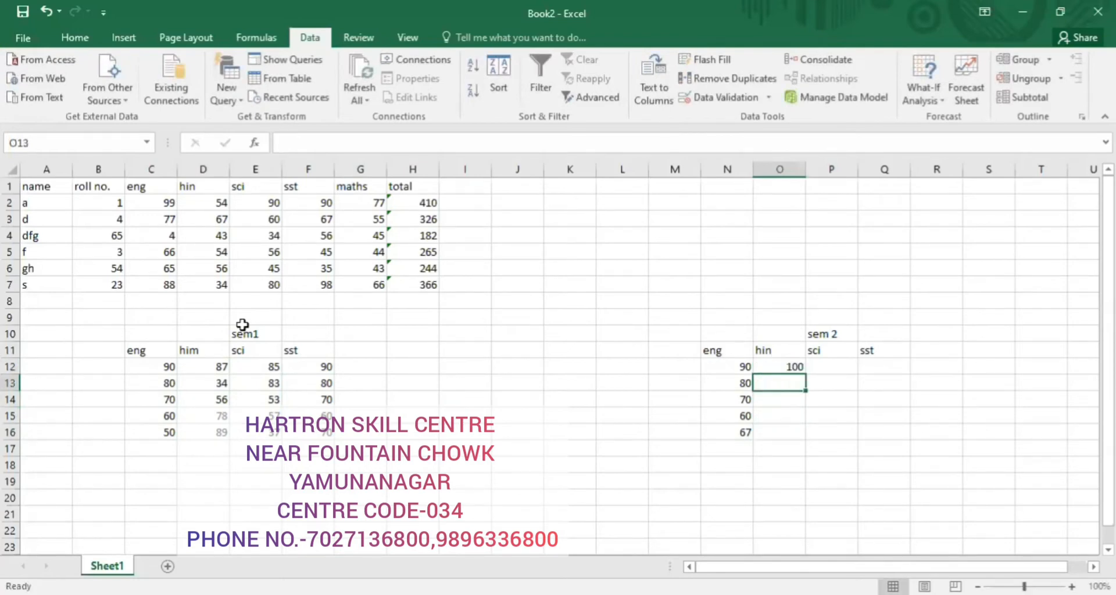
text(20)
key(Return)
text(30)
key(Return)
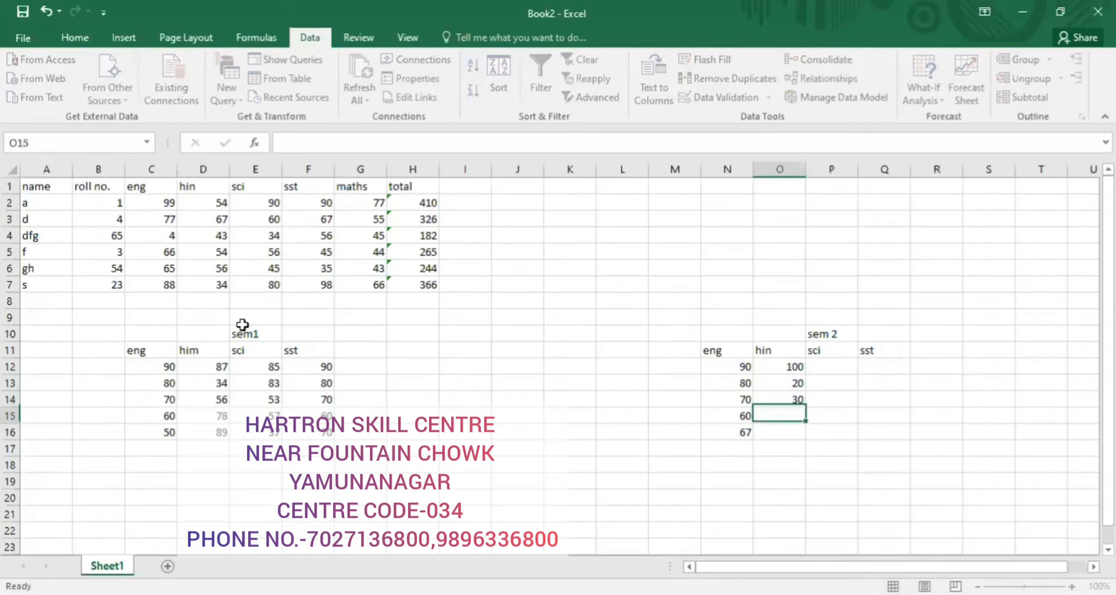
text(30)
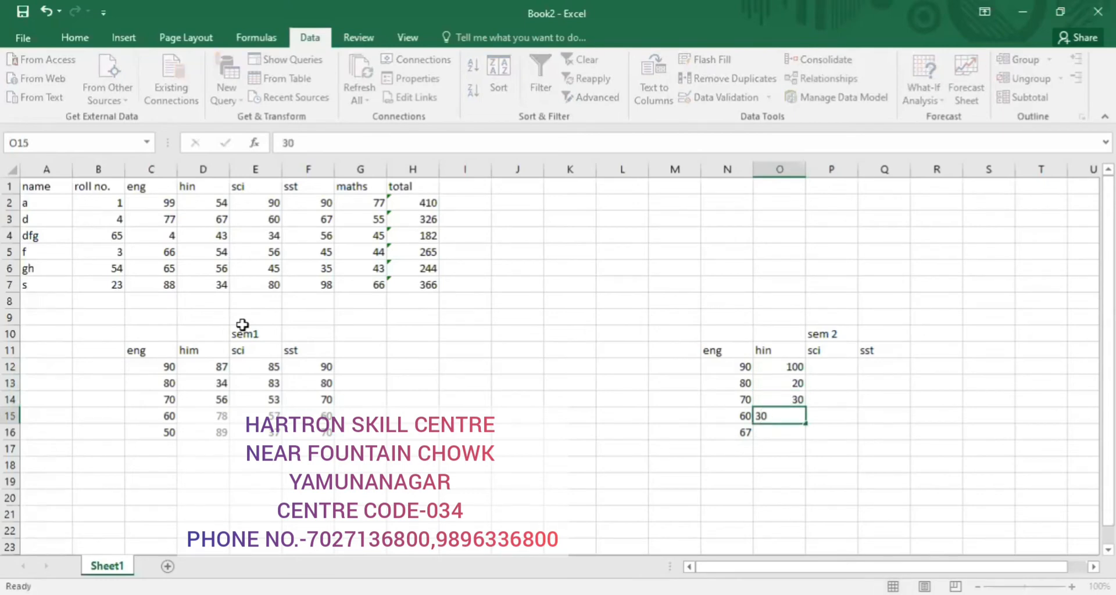
key(Return)
text(50)
key(Tab)
Step: Enter the first three sem 2 sci marks 50, 60 and 70 in cells P12 to P14
key(Up)
key(Up)
key(Up)
key(Up)
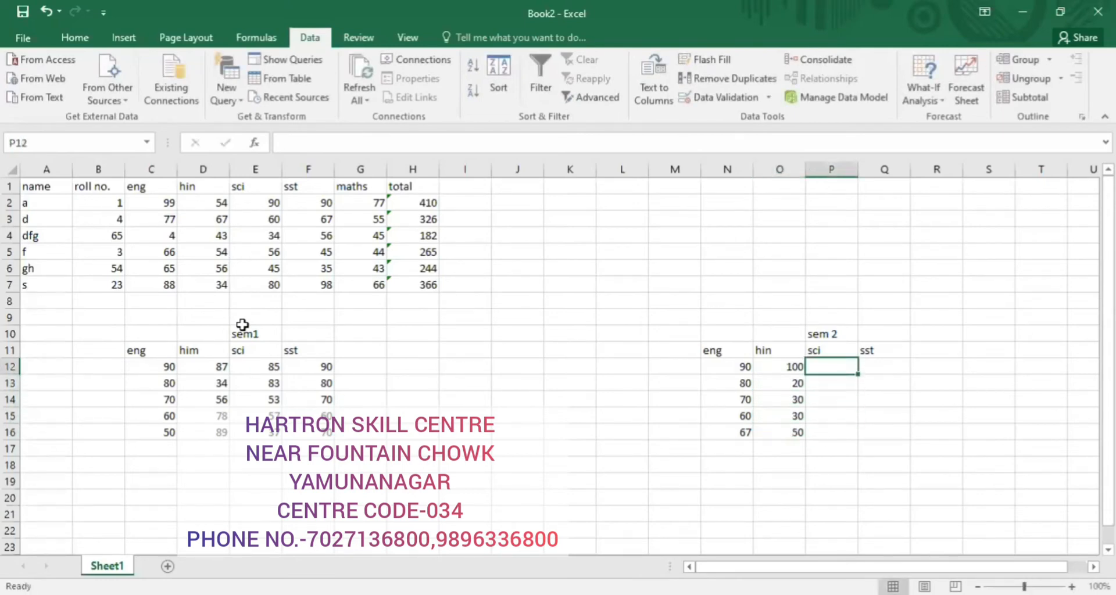
text(50)
key(Return)
text(6)
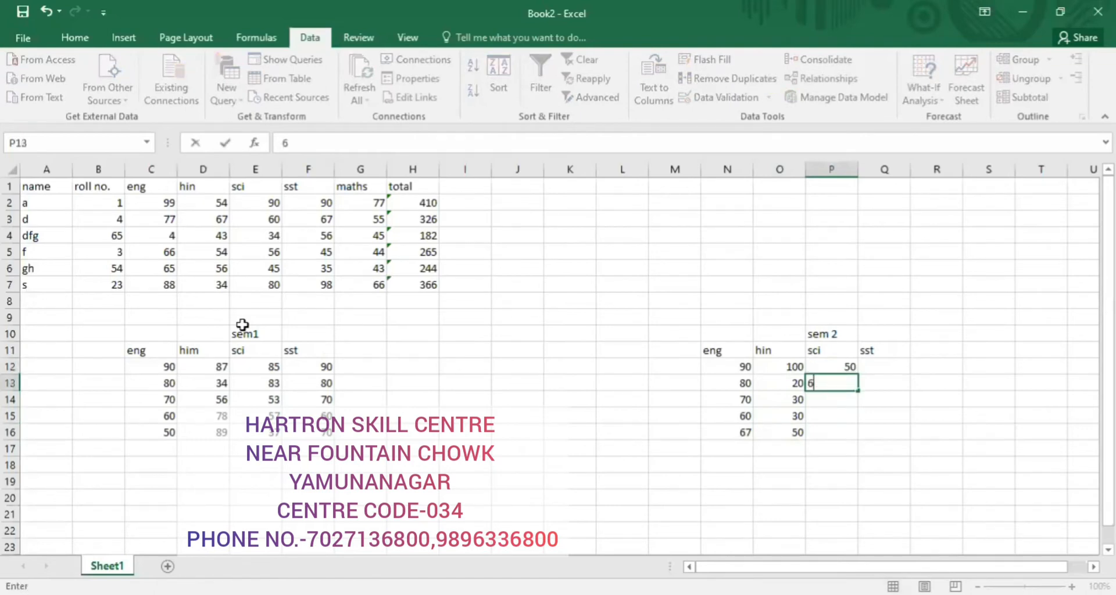
text(-0)
key(Return)
text(70)
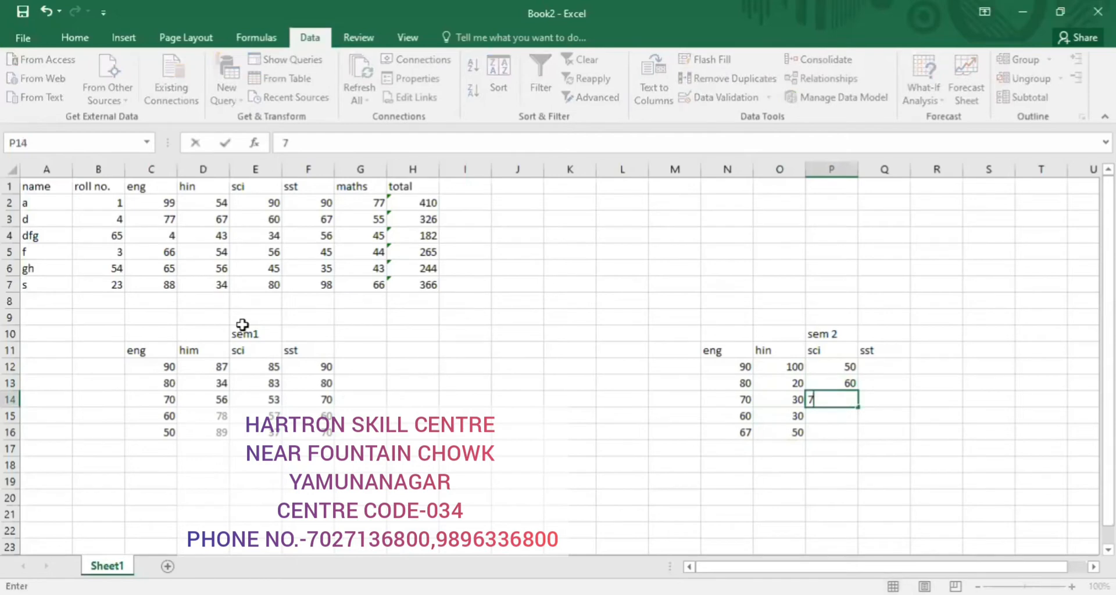
key(Tab)
Step: Enter the sem 2 sst marks 80 and 90 in cells Q14 and Q15
text(80)
key(Down)
text(90)
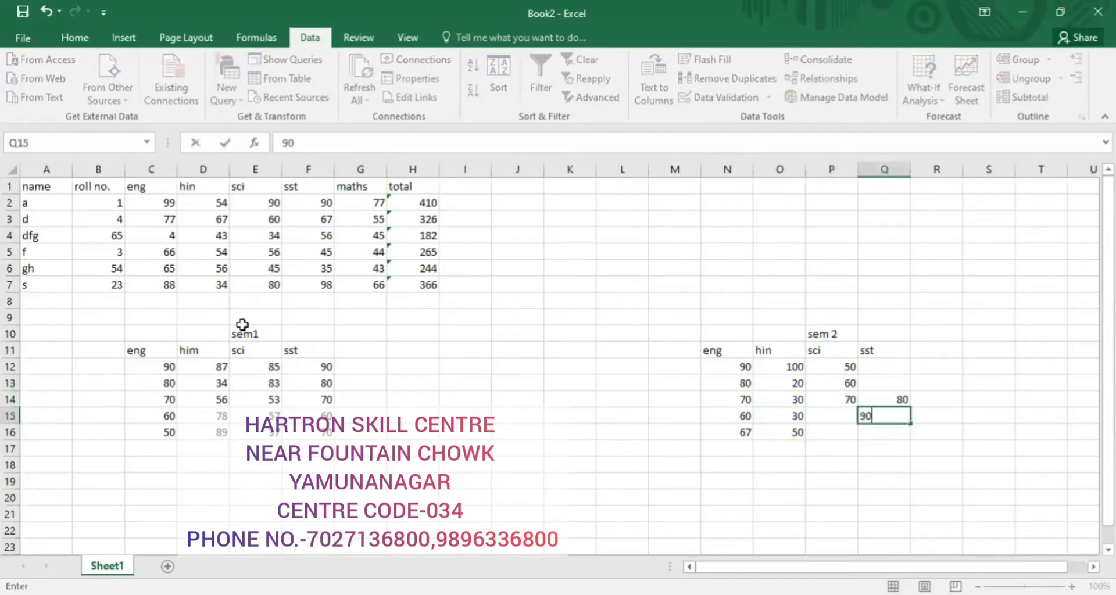
key(Return)
Step: Complete the sem 2 sci column with the marks 87 and 65 in cells P15 and P16
key(Up)
text(87)
key(Return)
text(65)
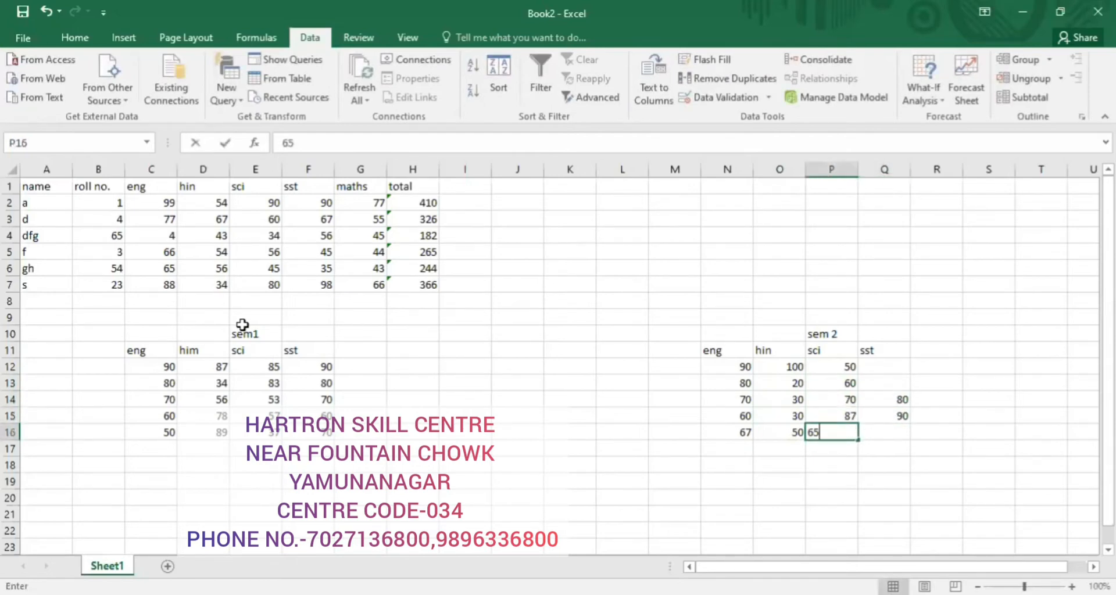
key(Tab)
Step: Complete the sem 2 sst column with 54 in cell Q16, 40 in Q12 and 70 in Q13
text(54)
key(Up)
key(Up)
key(Up)
key(Up)
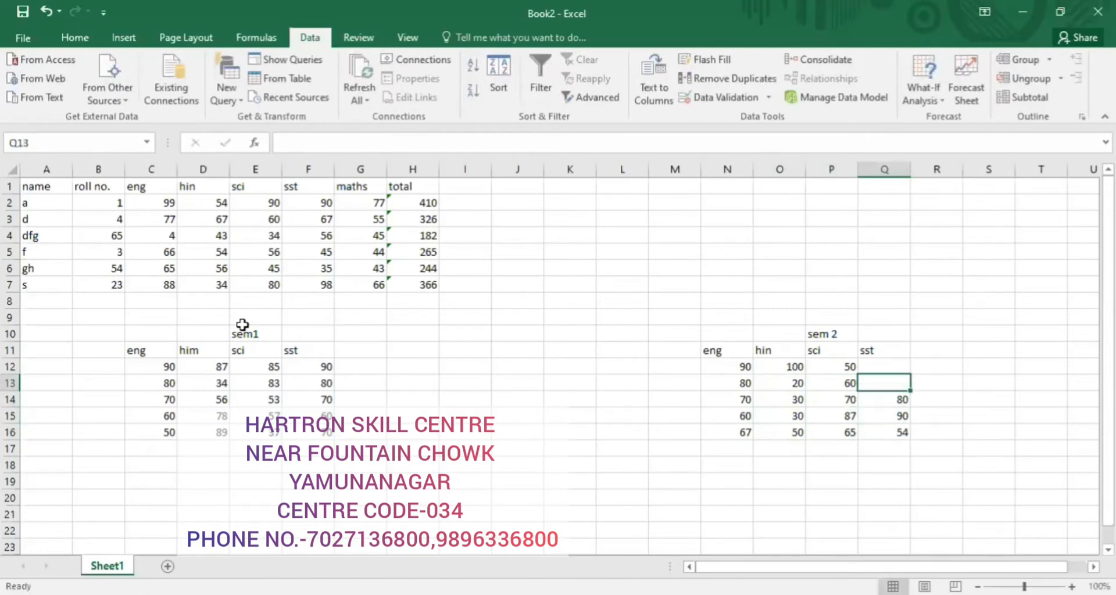
text(4)
text(70)
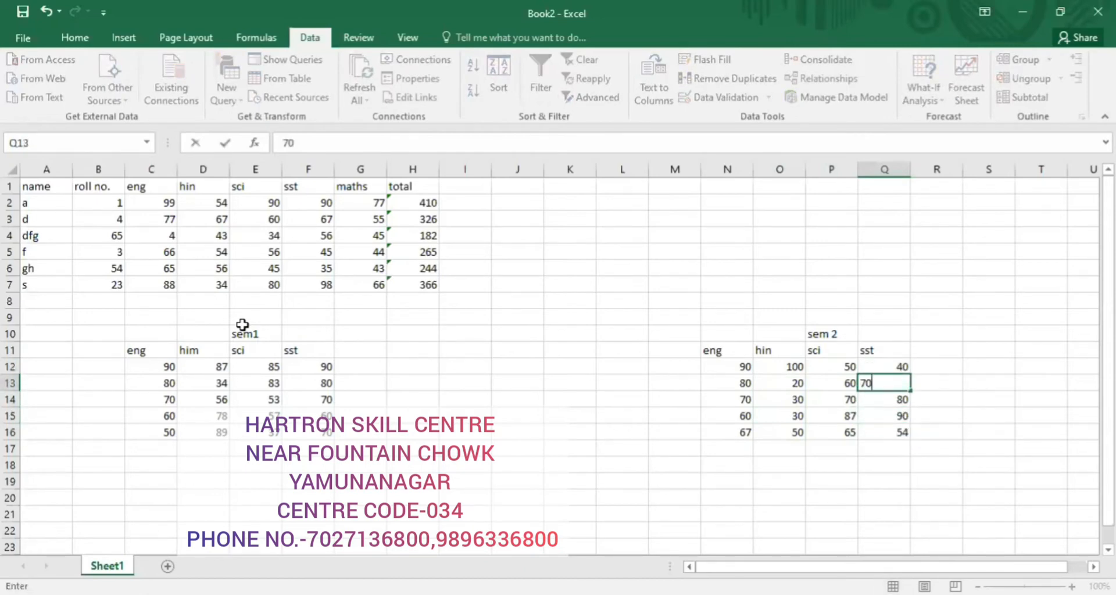
key(Return)
Step: Enter the table title final in cell J18, below and between the two semester tables
key(Down)
key(Left)
key(Left)
key(Left)
key(Left)
key(Left)
key(Left)
key(Left)
key(Left)
key(Left)
key(Left)
key(Left)
key(Down)
key(Down)
key(Down)
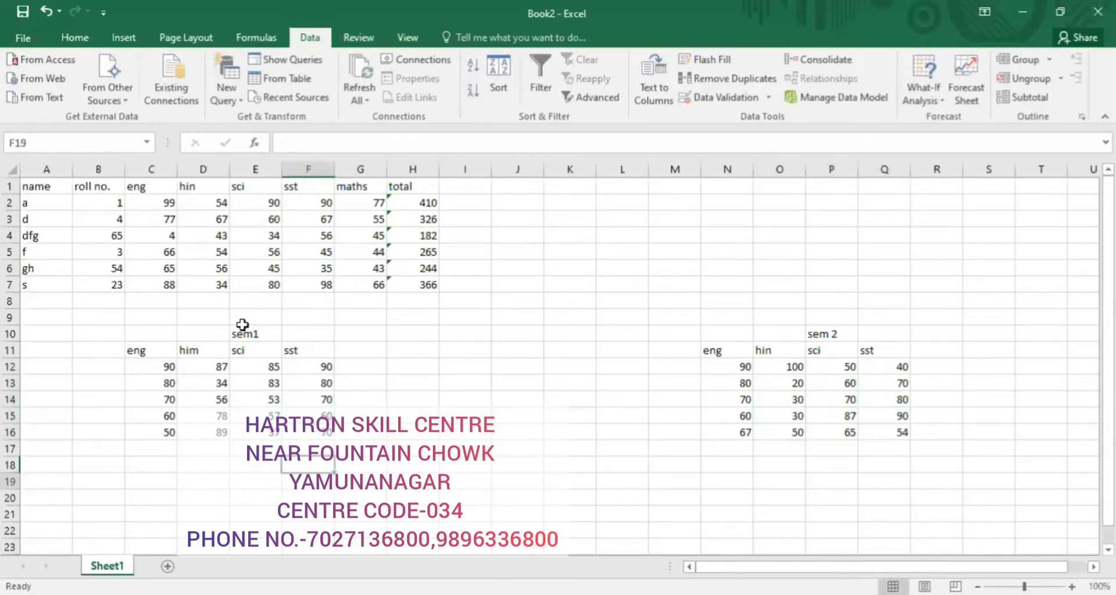
key(Down)
key(Right)
key(Right)
key(Right)
key(Right)
key(Down)
key(Left)
key(Up)
key(Up)
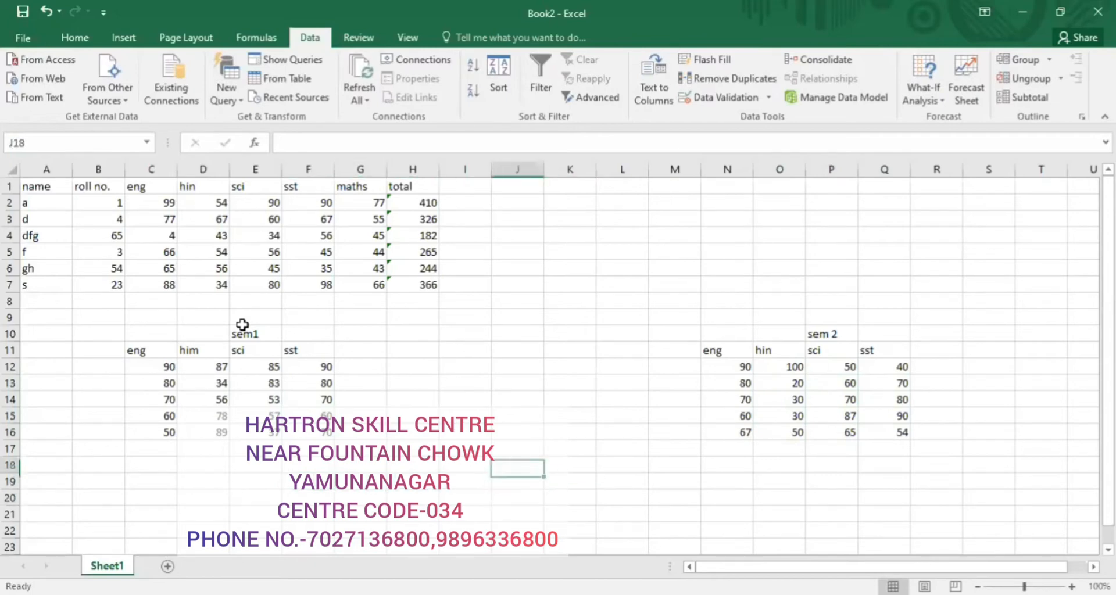
text(final)
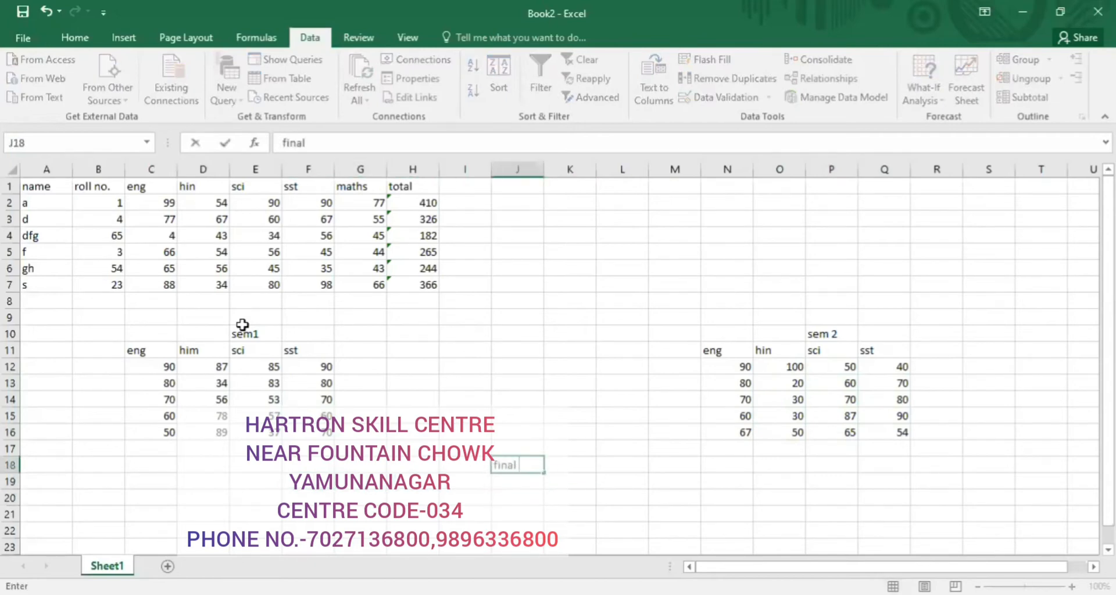
key(Return)
Step: Enter the column headers eng, hin, sci and sst in cells H19 to K19 under the final title
key(Left)
key(Left)
text(eng)
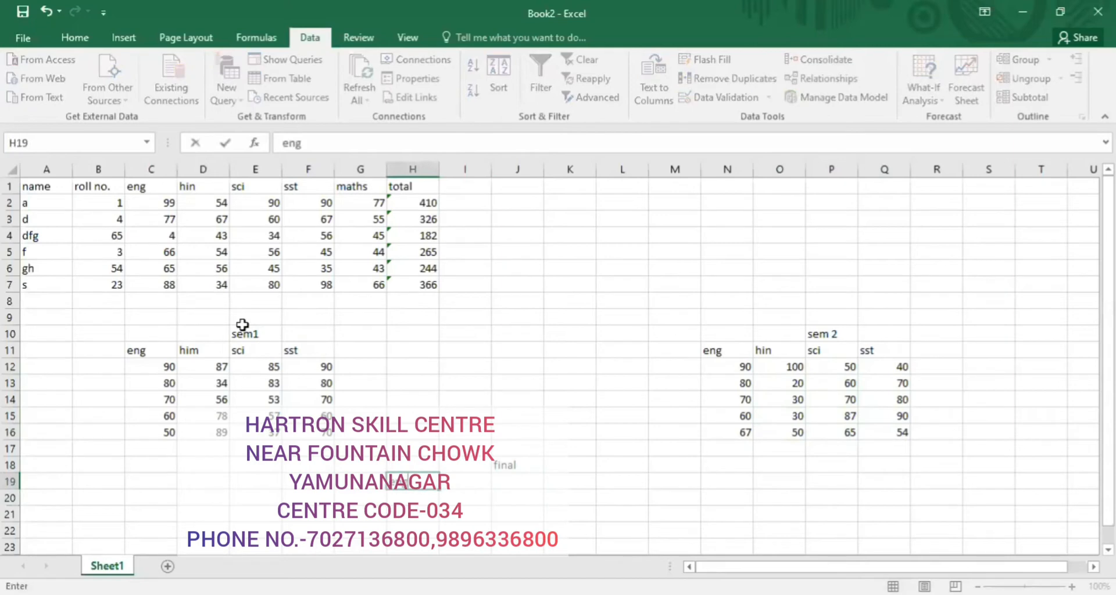
key(Tab)
text(hin)
key(Tab)
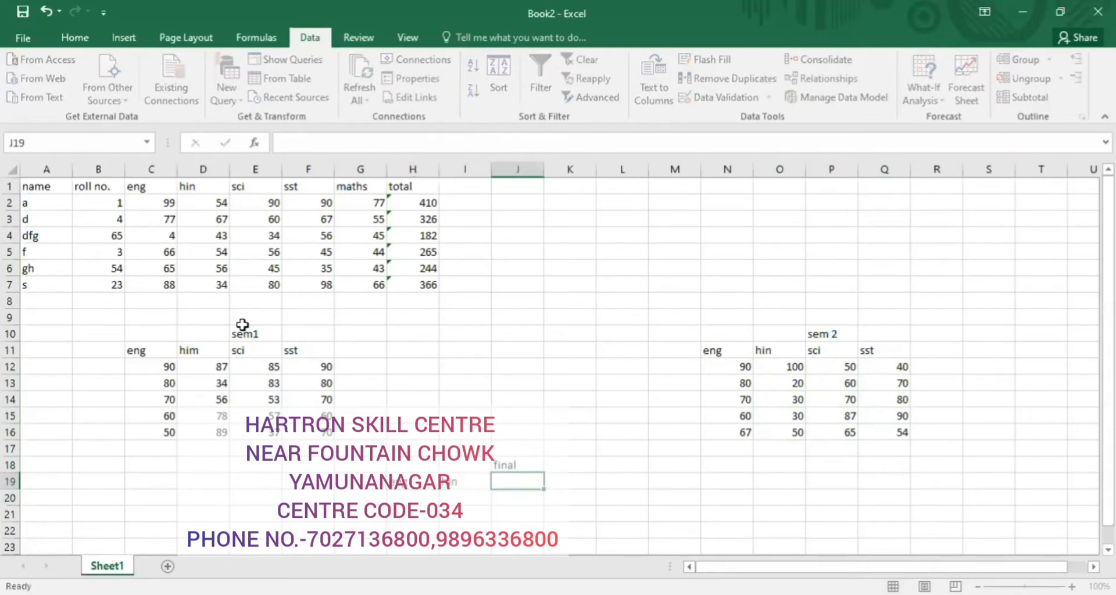
text(sci)
key(Tab)
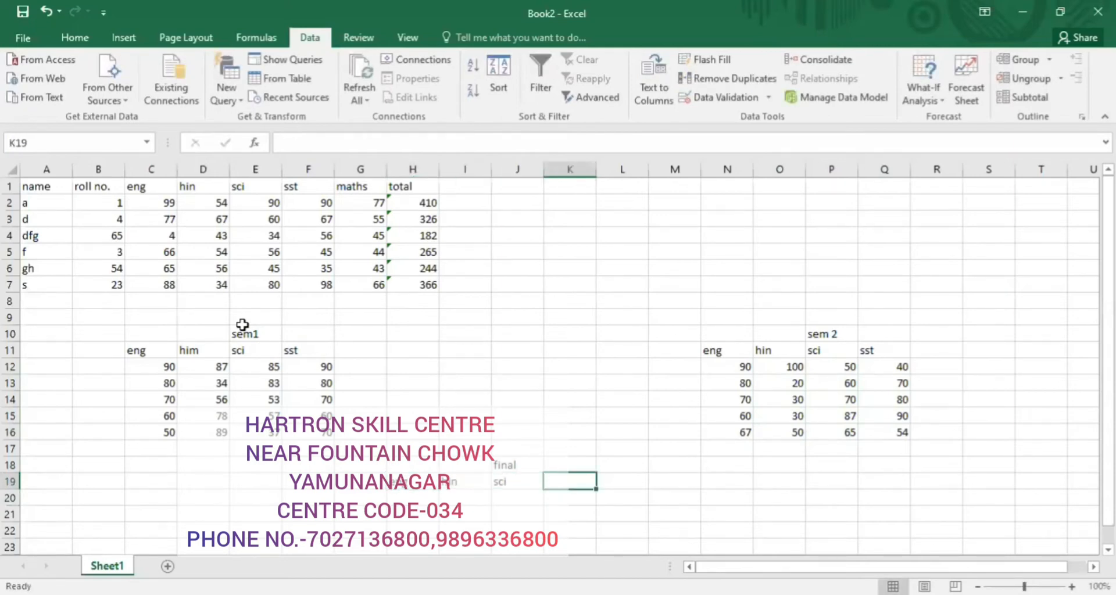
text(sst)
key(Return)
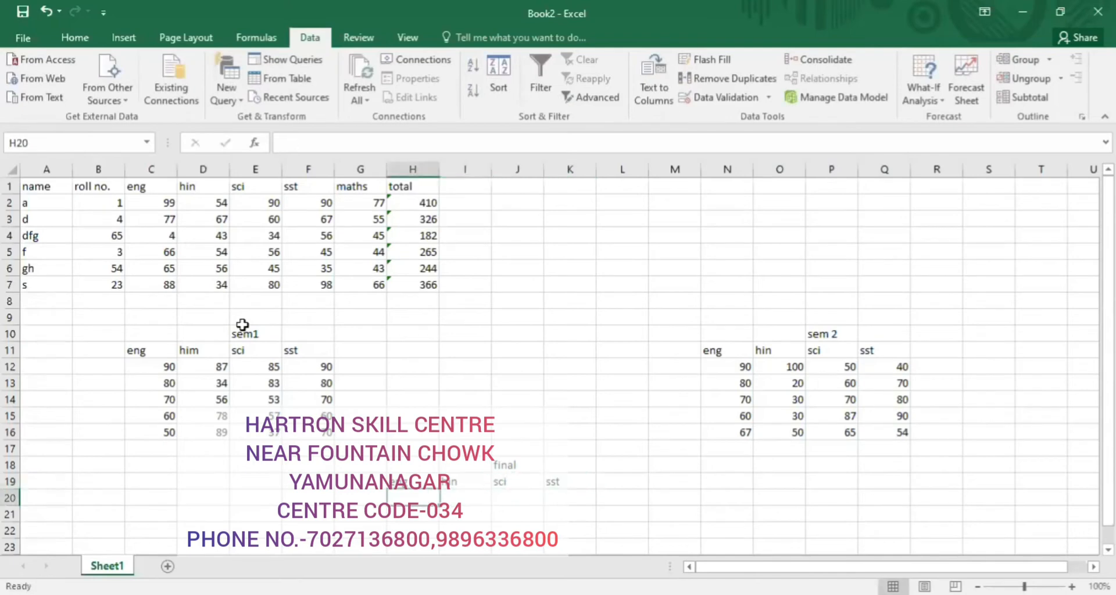
Step: Start a Consolidate operation with cell H20 as the destination and choose the Sum function
click(814, 63)
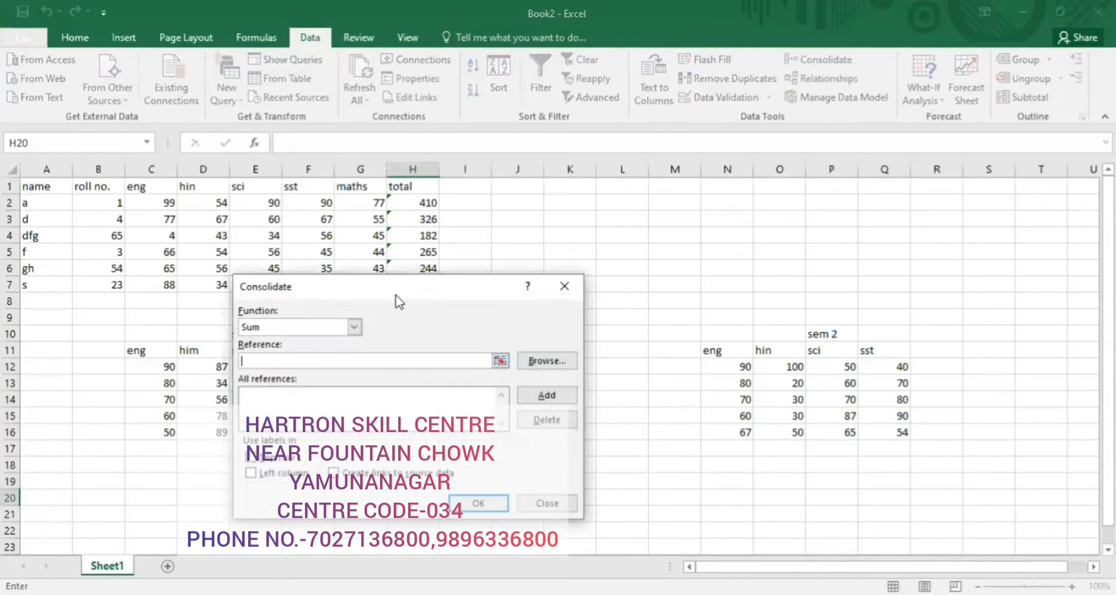
drag(405, 282, 568, 258)
click(518, 303)
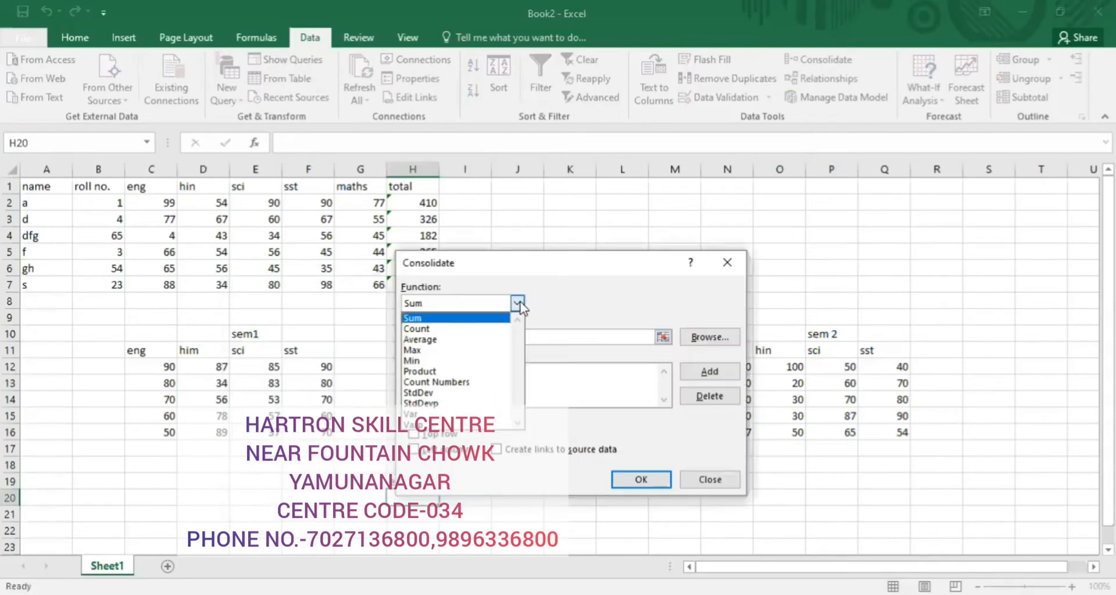
click(442, 318)
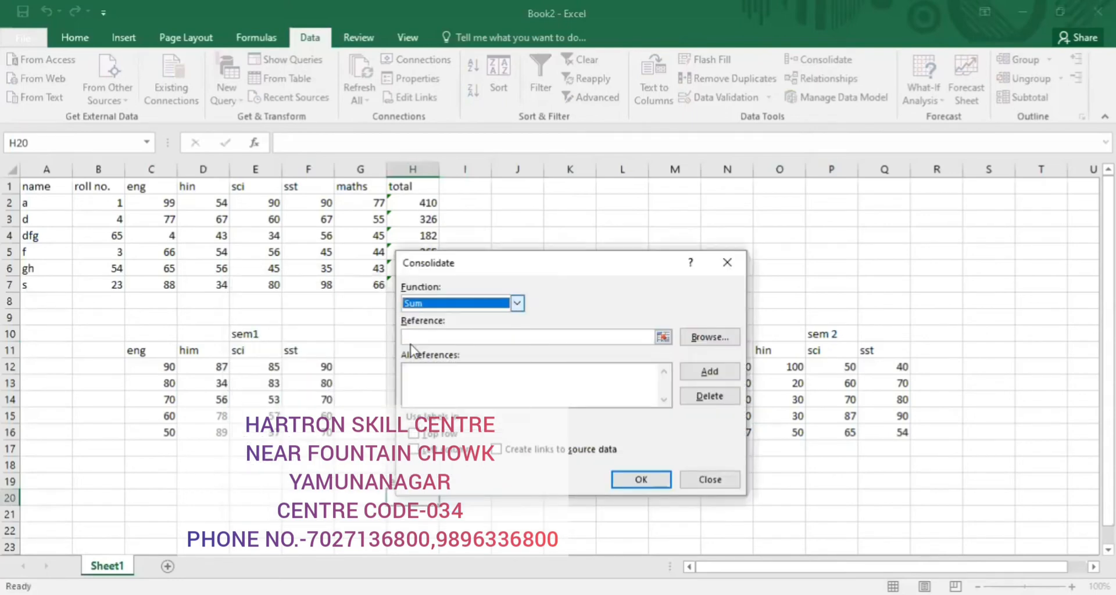
Step: Add the sem1 marks range C12:F16 to the consolidation references
click(699, 340)
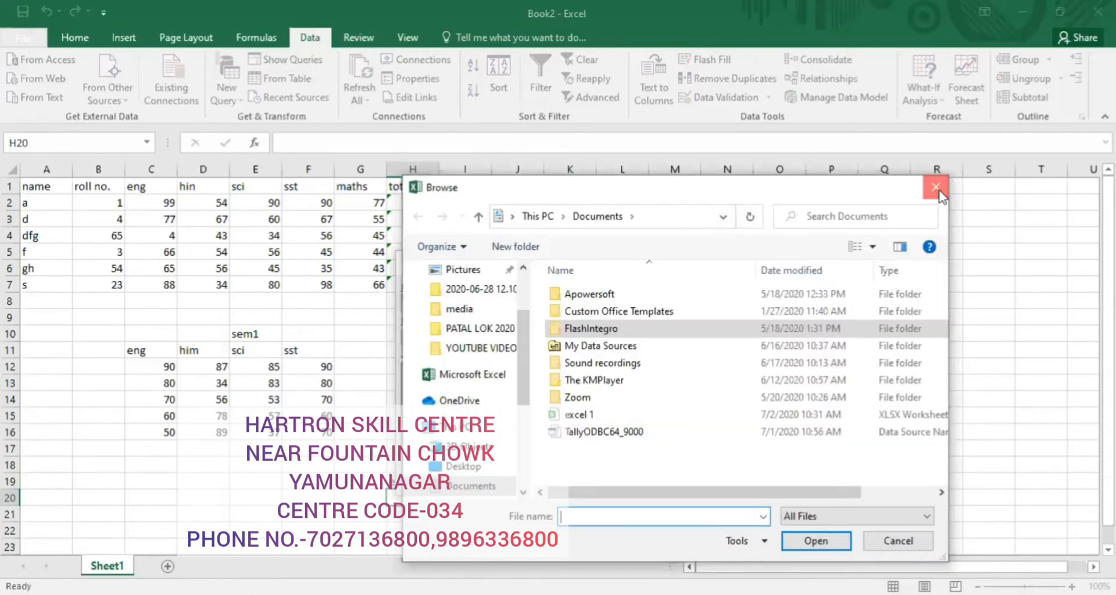
click(936, 188)
click(157, 368)
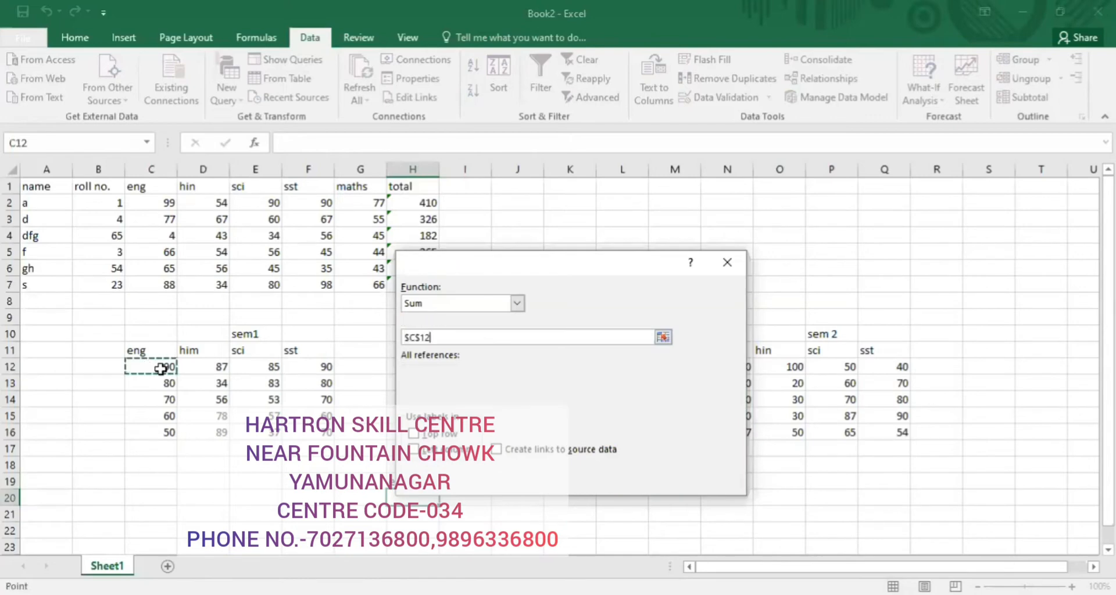
drag(160, 368, 327, 434)
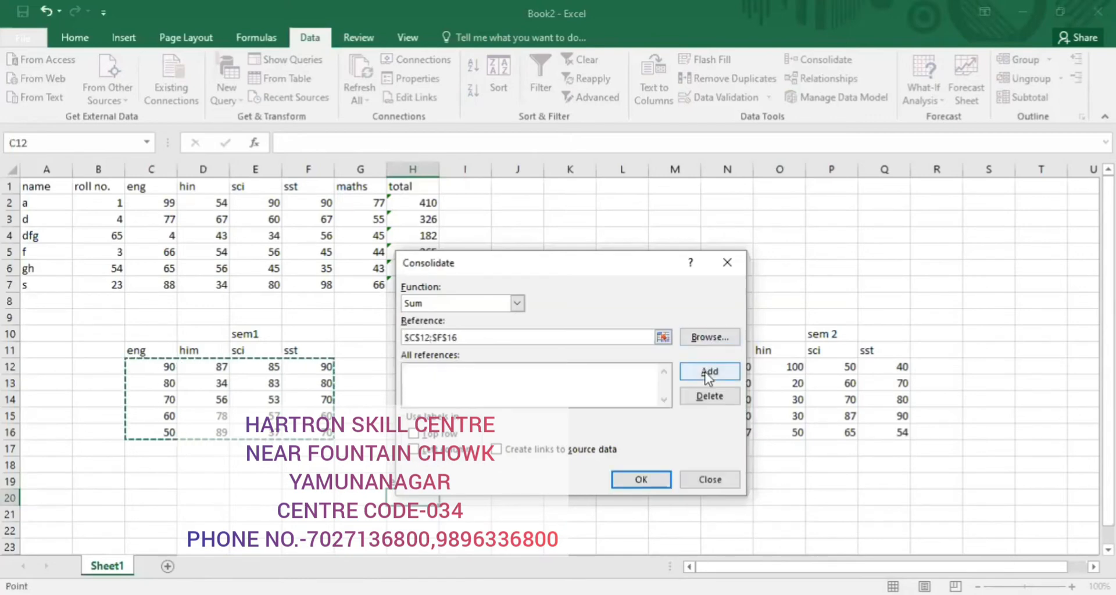
click(710, 371)
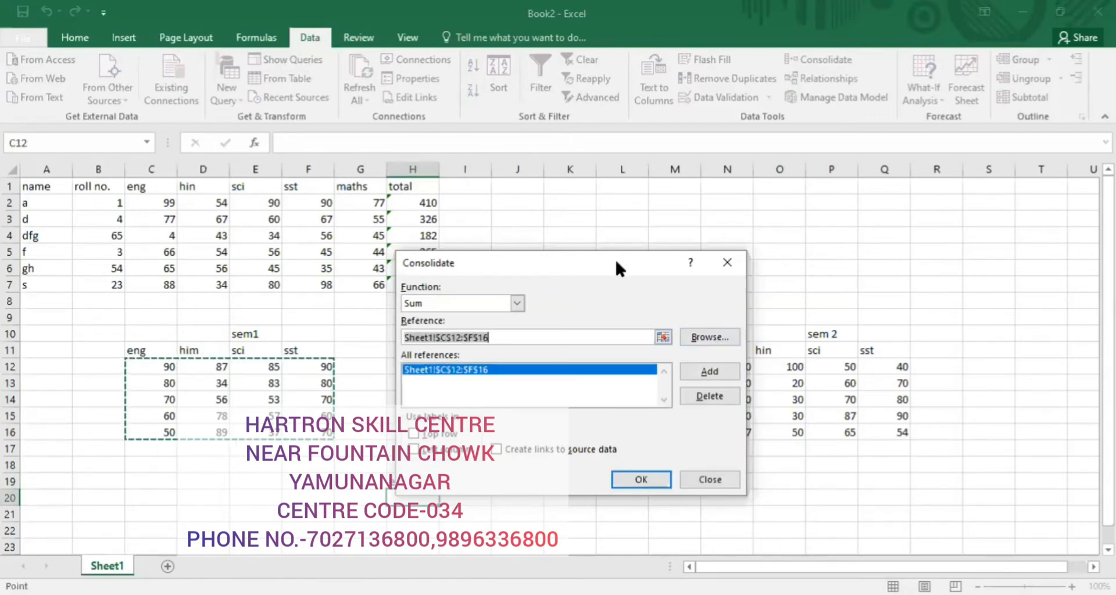
Step: Add the sem 2 marks range N12:Q16 as the second reference and run the consolidation
drag(615, 257, 438, 210)
click(734, 376)
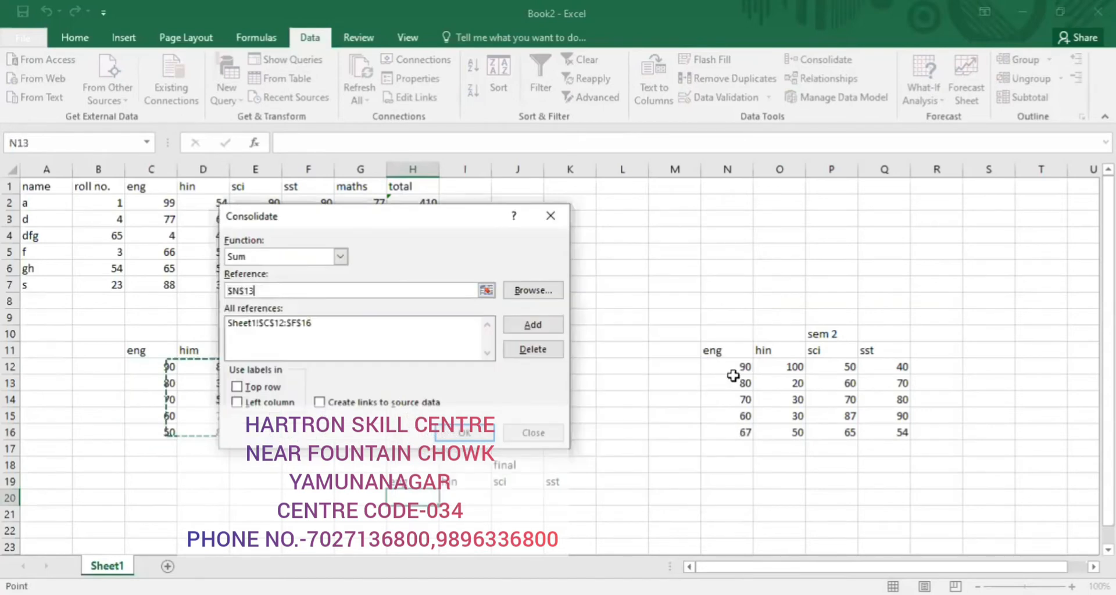
drag(734, 374, 902, 433)
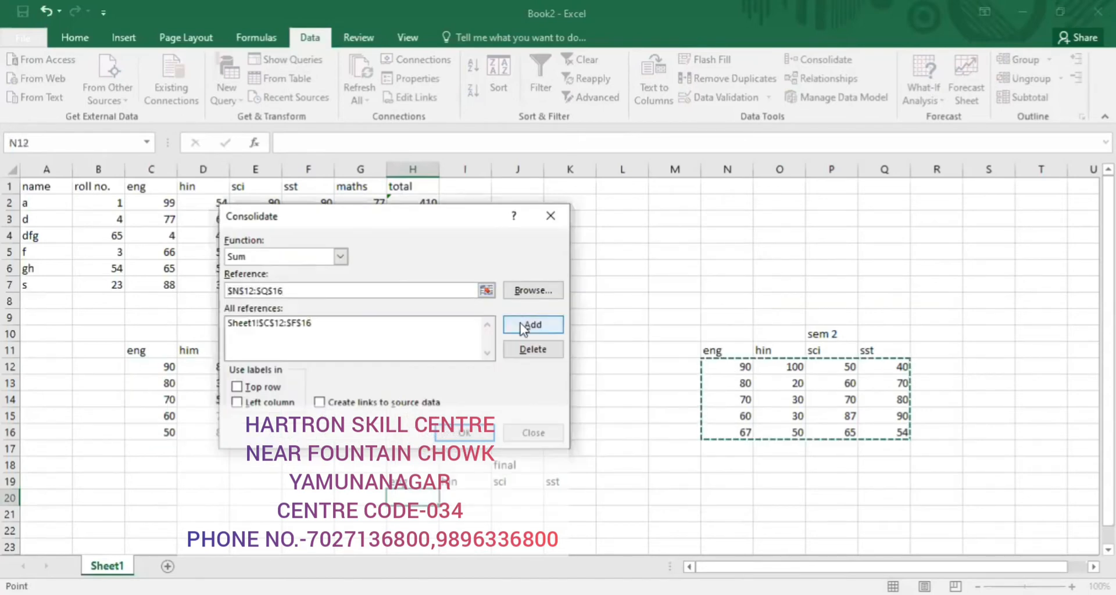
click(532, 325)
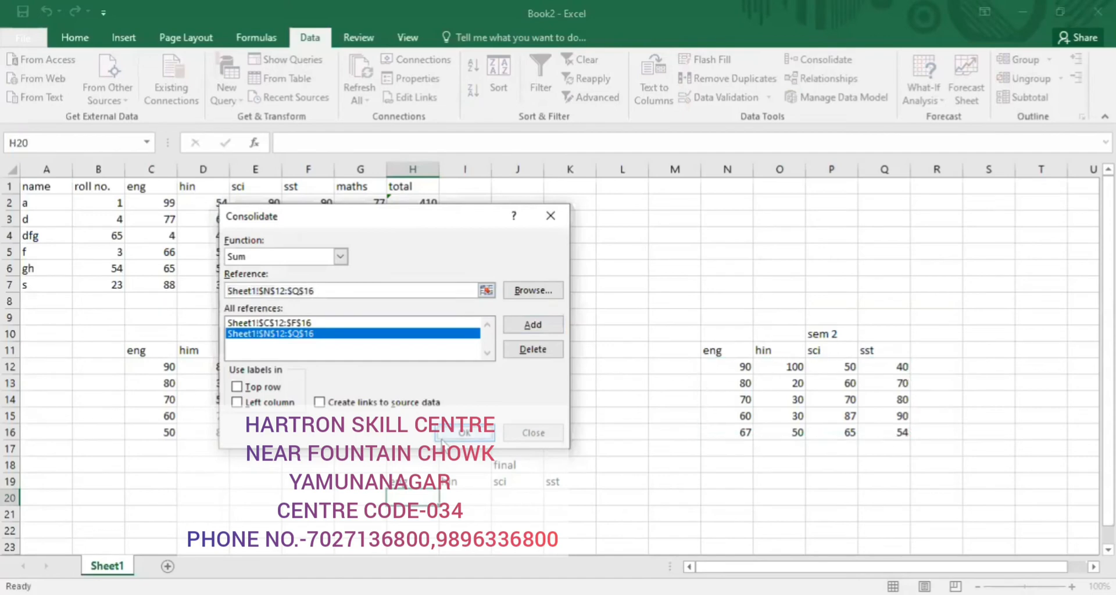
click(462, 433)
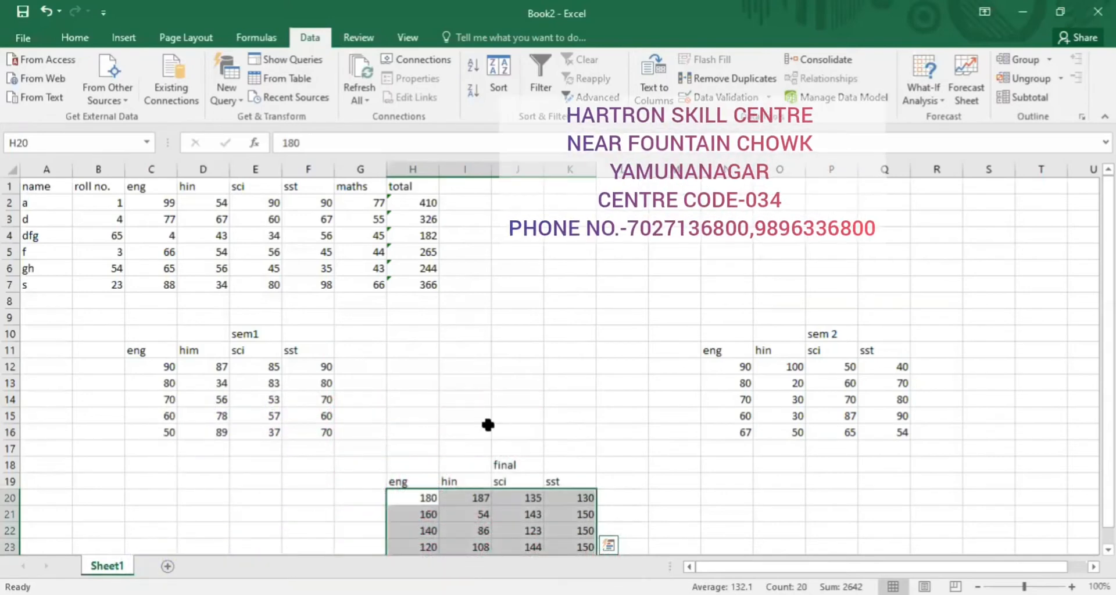
Step: Compare the first eng marks of the sem1 and sem 2 tables with the consolidated final table
scroll(325, 416, down, 1)
click(325, 417)
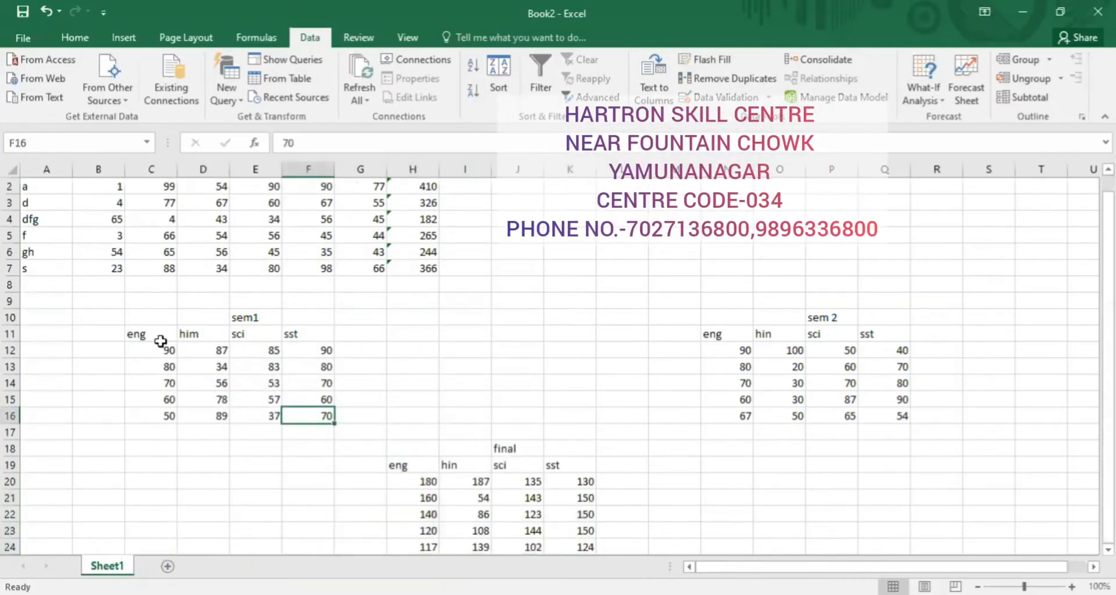
drag(154, 335, 157, 352)
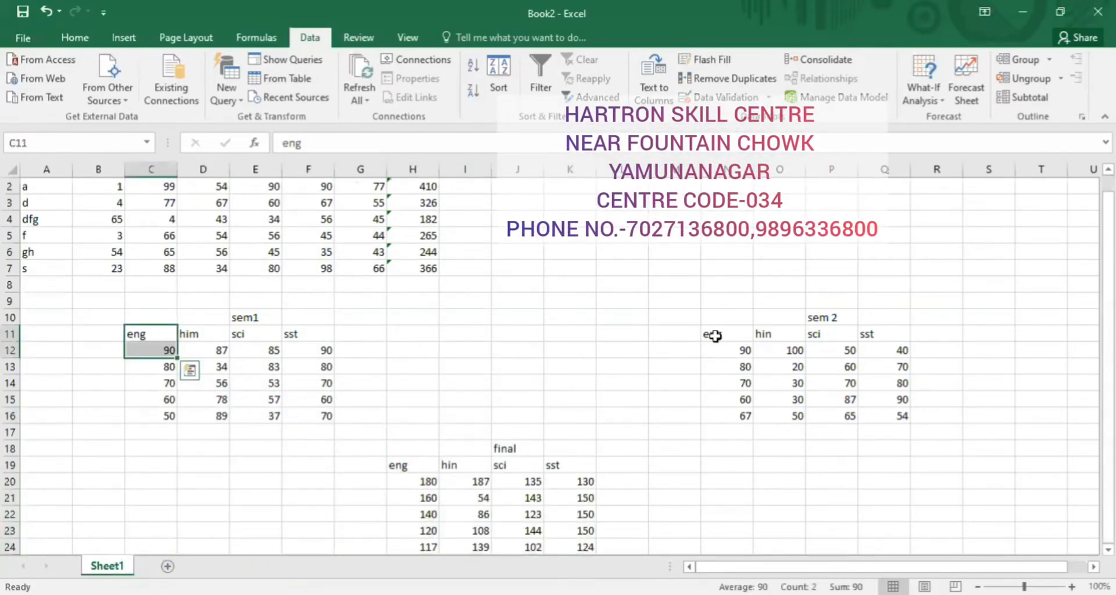
key(Down)
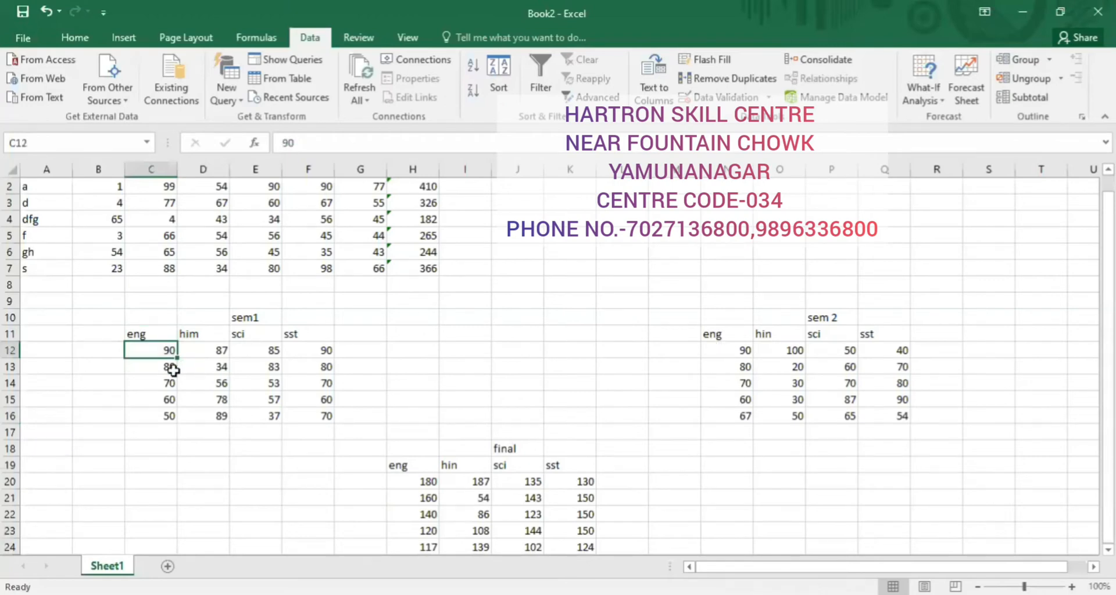
click(715, 349)
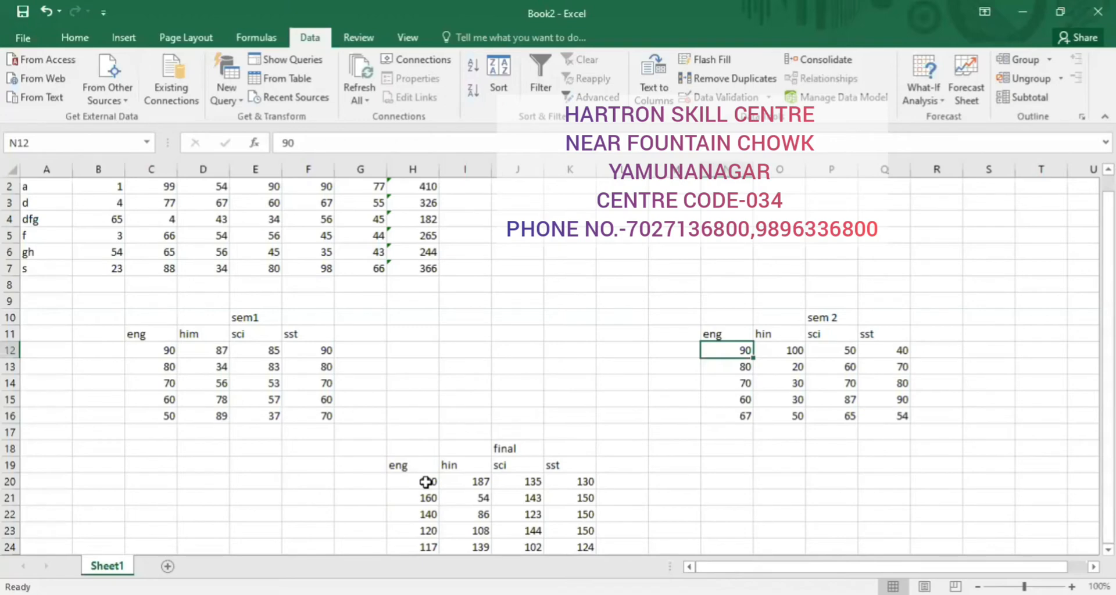
Step: Select the whole data area from cell A1 across all the marks tables and delete its contents
key(Up)
key(Up)
key(Up)
key(Up)
key(Up)
key(Up)
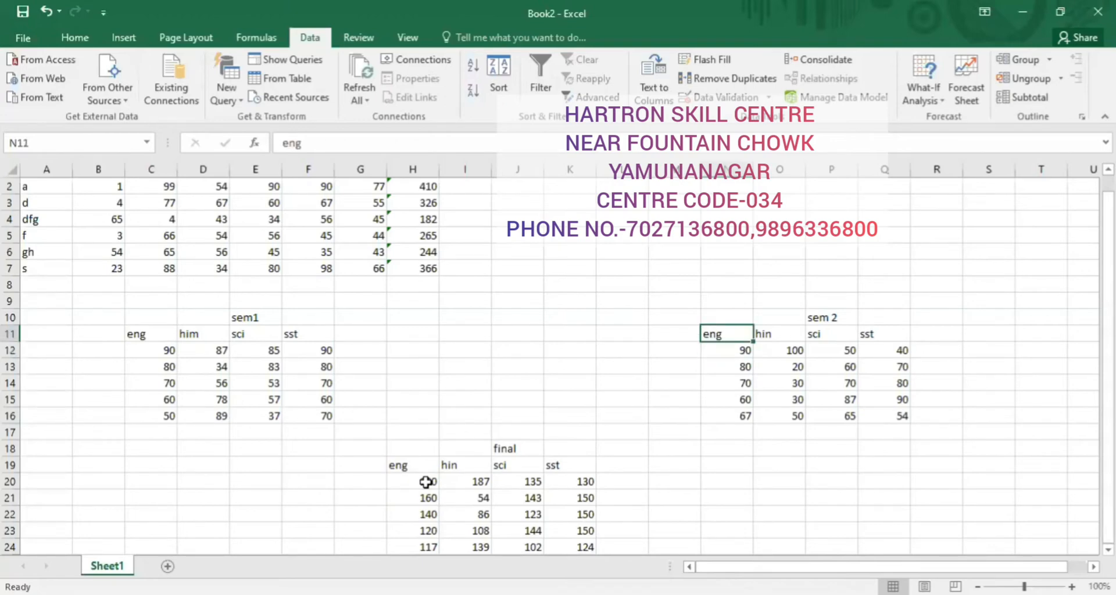
key(Left)
key(Left)
key(Left)
key(Left)
key(Left)
key(Left)
key(Left)
key(Left)
key(Left)
key(Left)
key(Left)
key(Left)
key(Left)
key(Up)
key(Up)
key(Up)
key(Up)
key(Up)
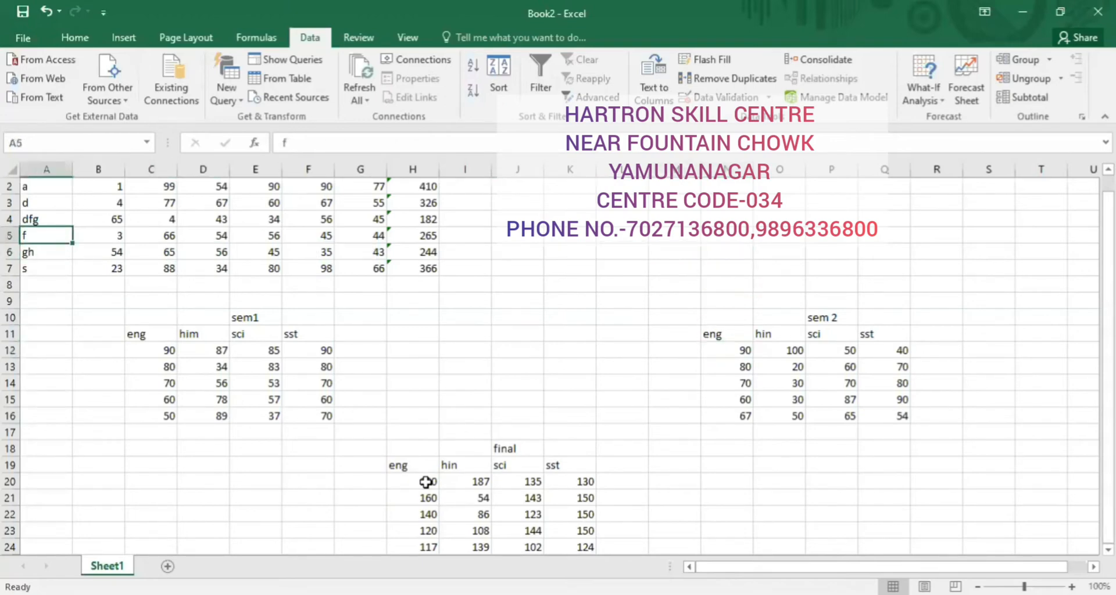
key(shift+Down)
key(shift+Right)
key(shift+Right)
key(shift+Right)
key(shift+Right)
key(shift+Right)
key(shift+Right)
key(shift+Right)
key(shift+Right)
key(shift+Right)
key(shift+Right)
key(shift+Right)
key(shift+Right)
key(shift+Right)
key(shift+Right)
key(shift+Right)
key(shift+Right)
key(shift+Right)
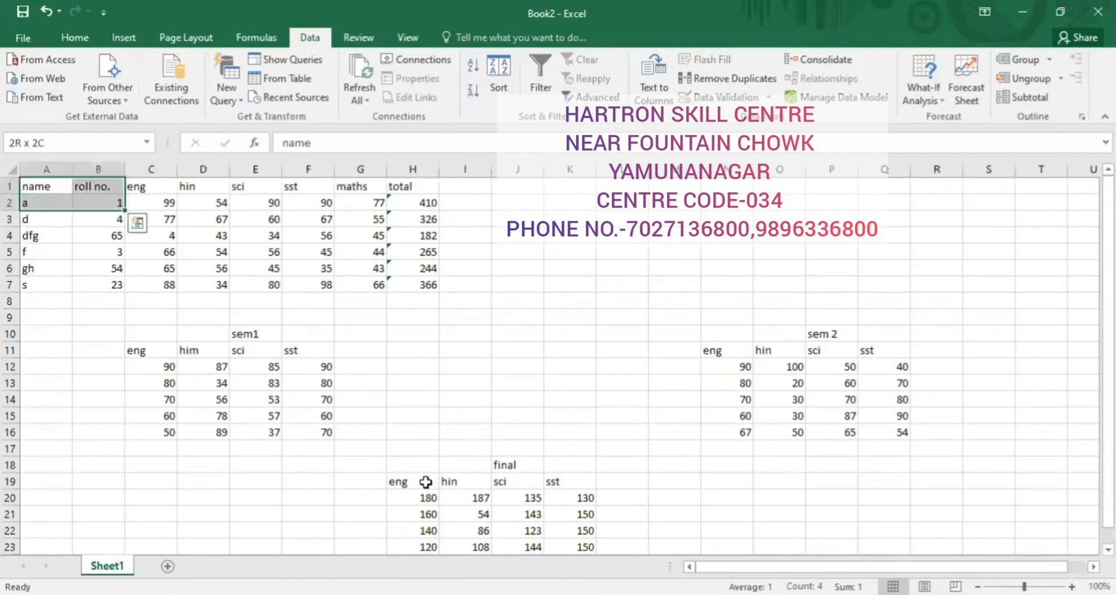
key(shift+Down)
key(shift+Down)
key(shift+Down)
key(shift+Down)
key(shift+Down)
key(shift+Down)
key(shift+Down)
key(shift+Down)
key(shift+Down)
key(shift+Down)
key(shift+Down)
key(shift+Down)
key(shift+Down)
key(shift+Down)
key(shift+Down)
key(shift+Down)
key(shift+Down)
key(shift+Down)
key(shift+Down)
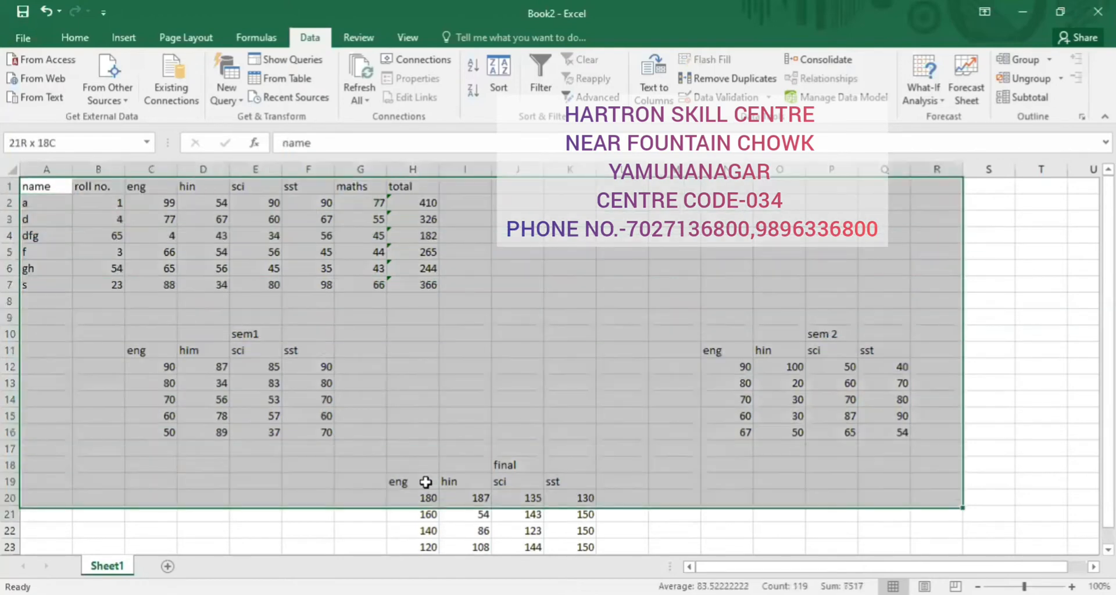
key(shift+Down)
key(shift+Down)
key(shift+Down)
key(Delete)
key(BackSpace)
key(Up)
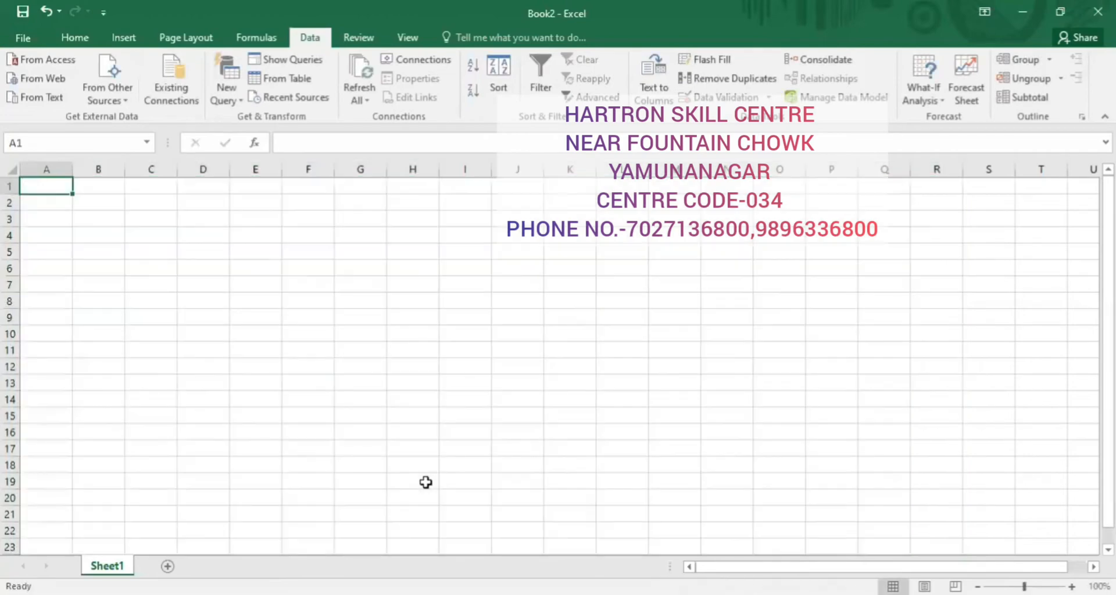
Step: Enter the column header empid in cell A1
text(emp9i)
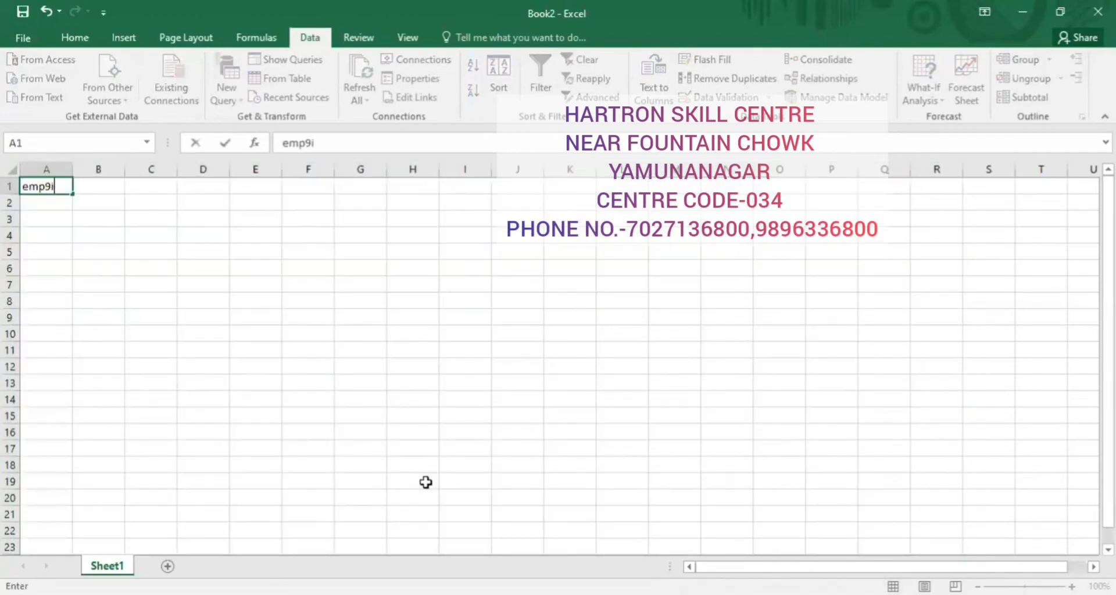
text(d)
key(BackSpace)
key(BackSpace)
key(BackSpace)
text(id)
key(Right)
Step: Enter the column header salary in cell B1
key(Right)
key(Right)
key(Left)
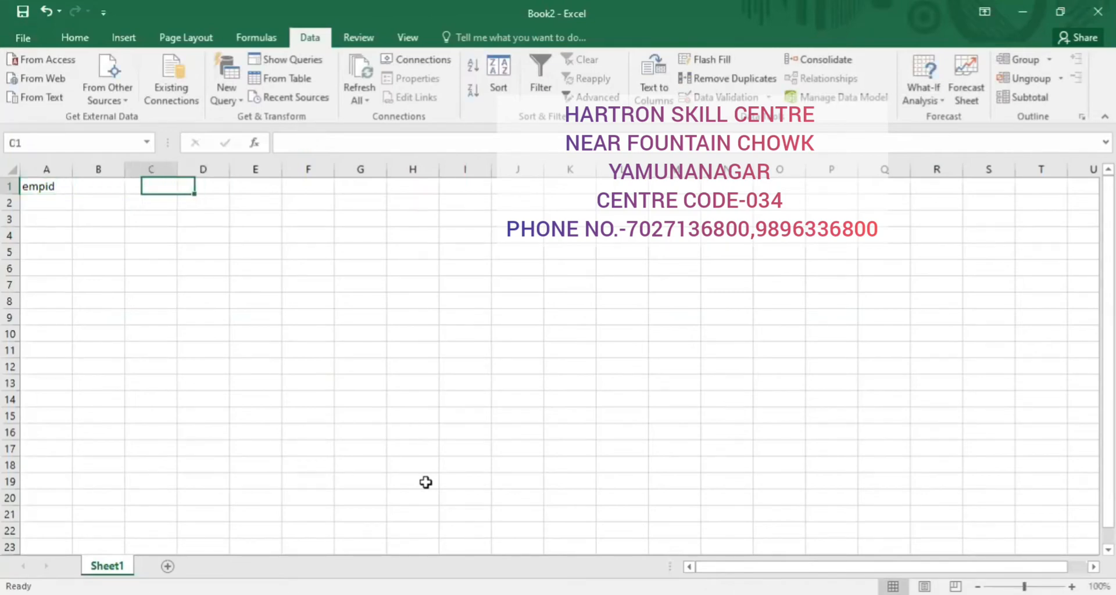
key(Left)
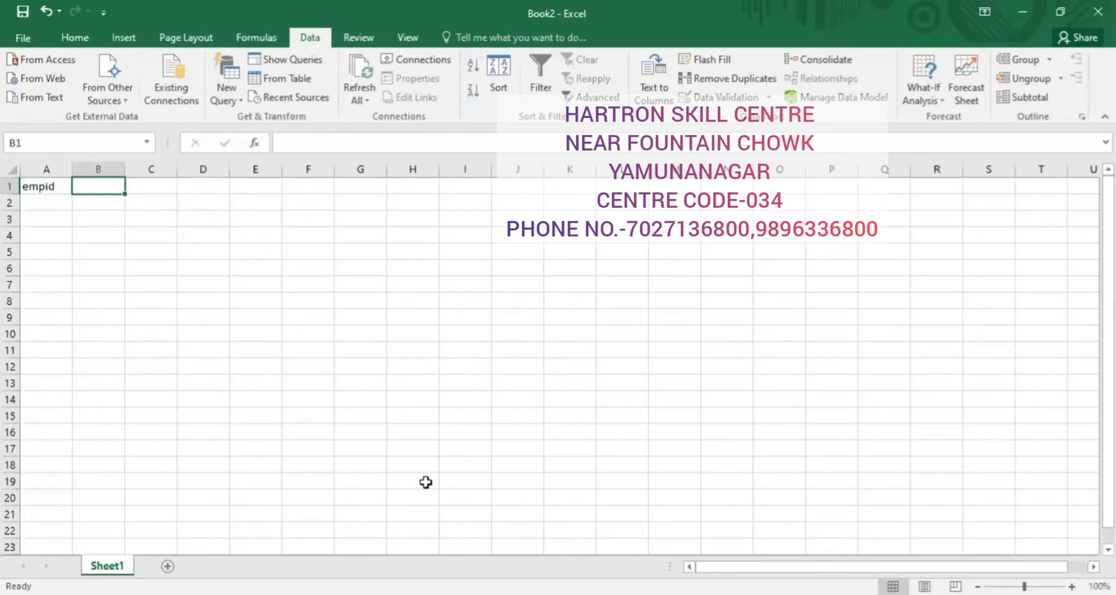
text(sala)
key(BackSpace)
text(r)
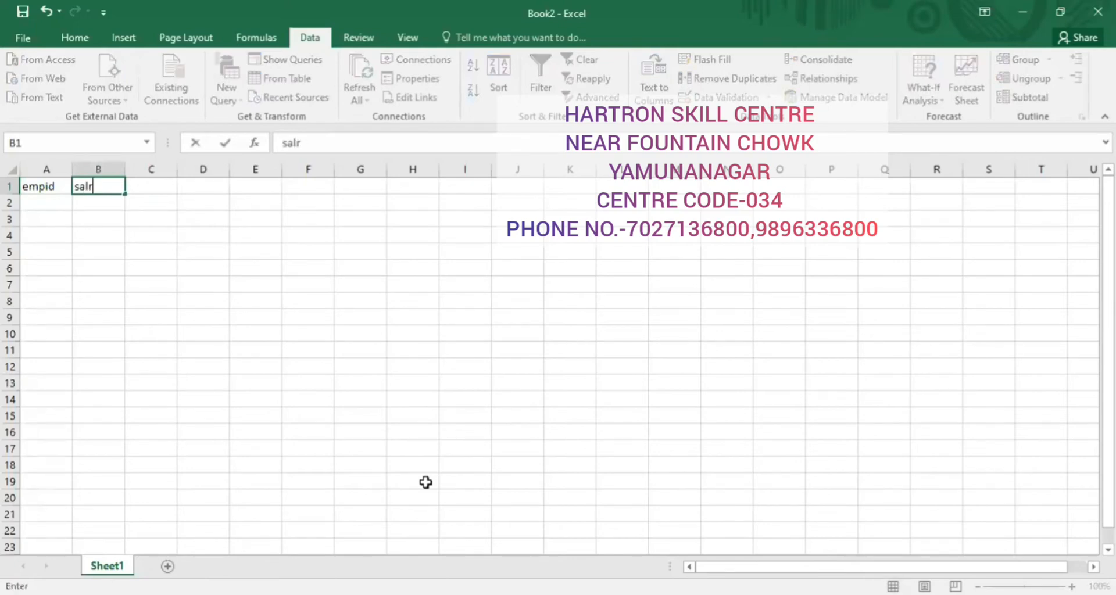
key(BackSpace)
text(ARY)
key(BackSpace)
key(BackSpace)
key(BackSpace)
text(ary)
key(Tab)
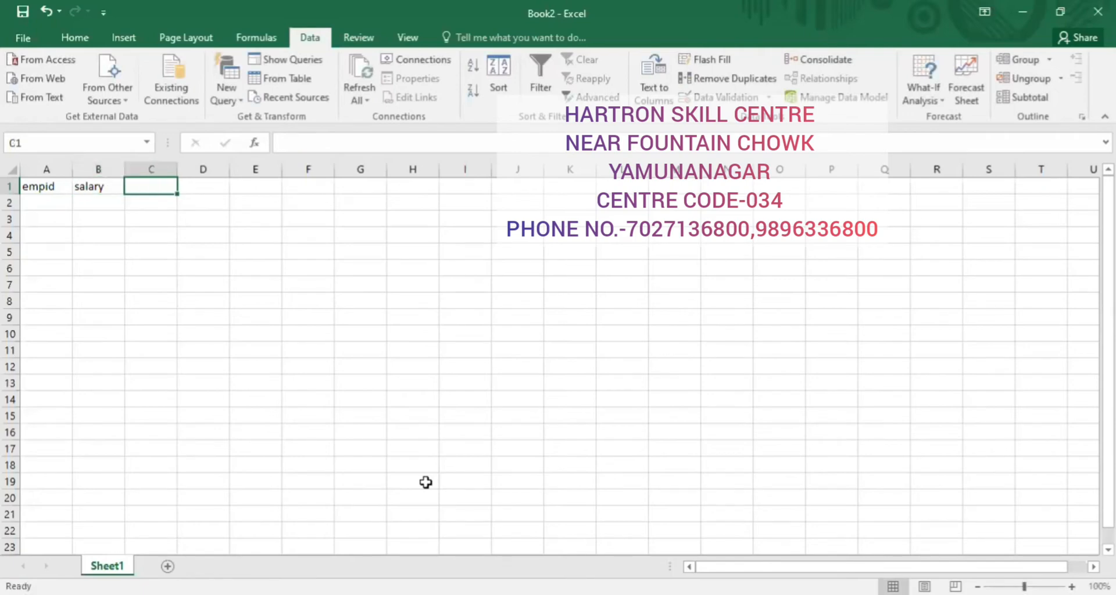
Step: Replace the header in cell A1 with name
key(Left)
key(Left)
text(nm)
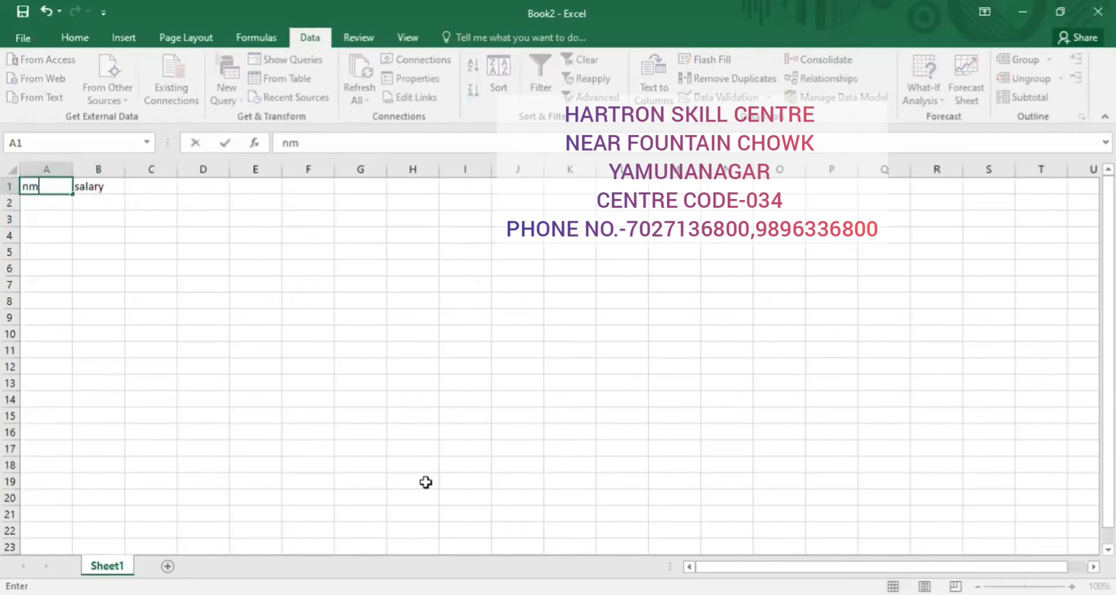
key(BackSpace)
text(amr)
key(BackSpace)
text(e)
key(Tab)
Step: Enter the column headers emp id, salary and profession in cells B1 to D1
text(emp i)
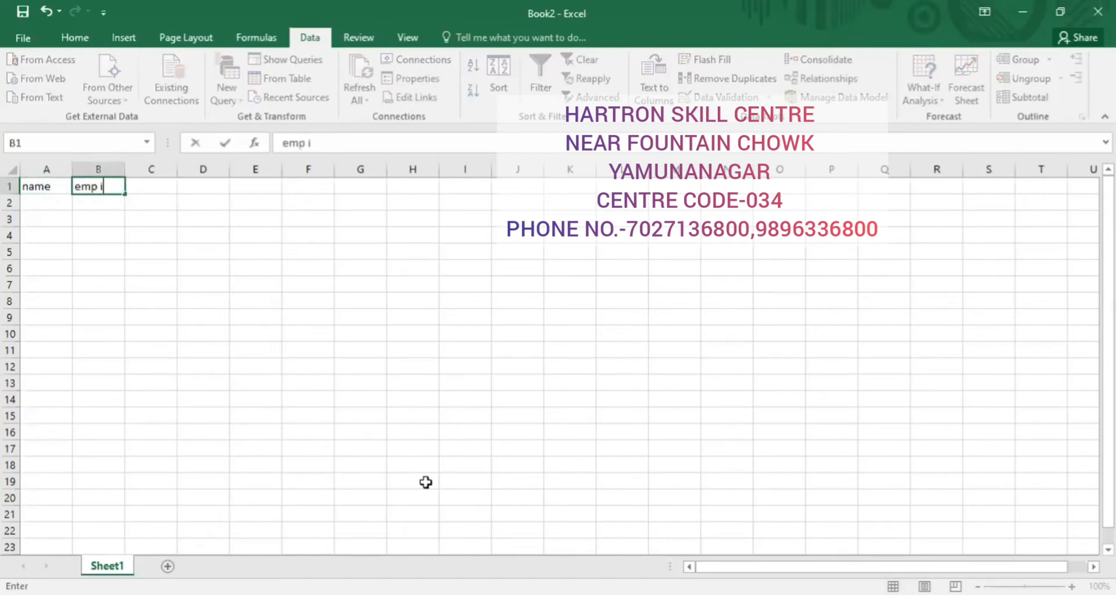
text(d)
key(Tab)
text(salar)
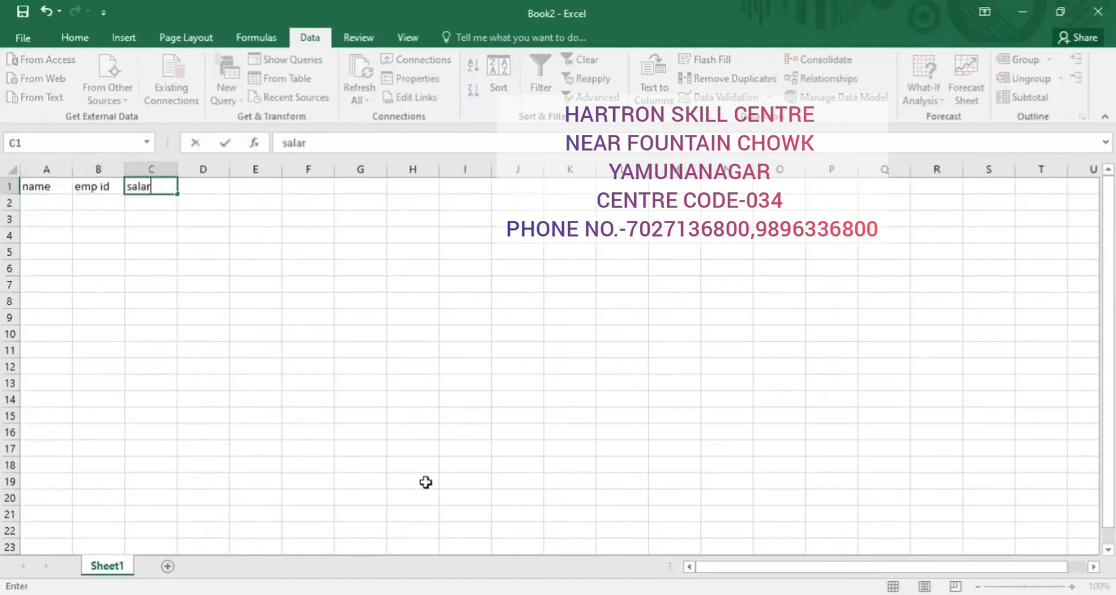
text(y)
key(Tab)
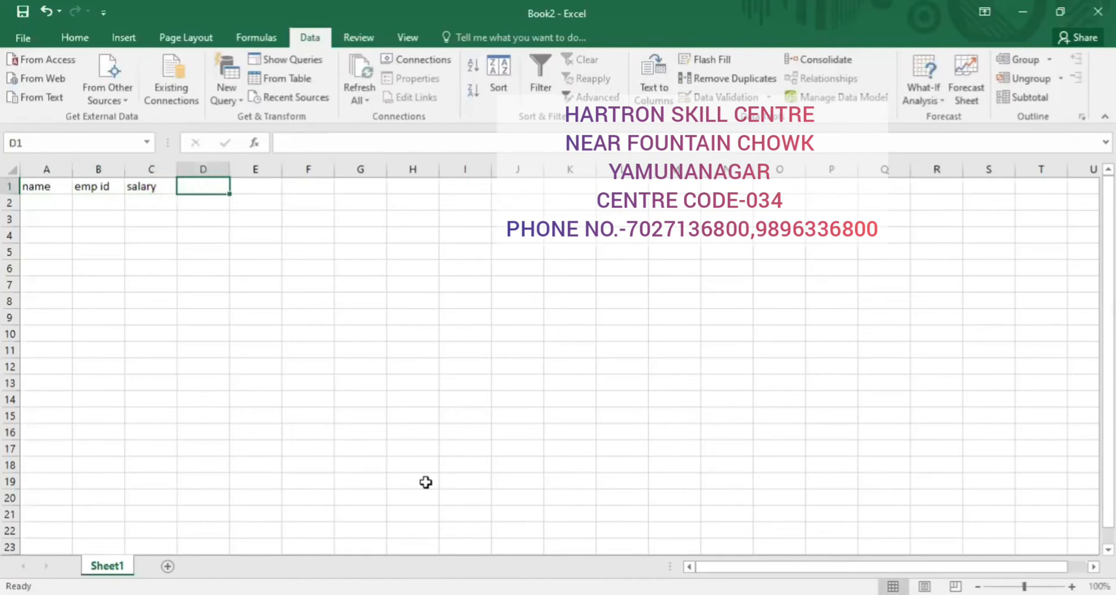
text(profession)
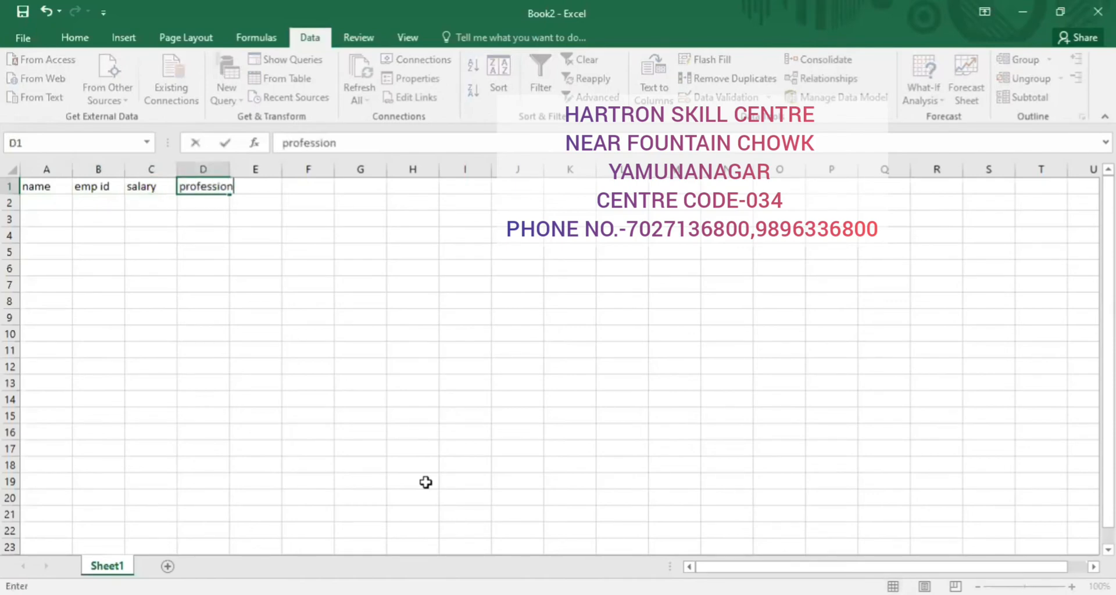
key(Return)
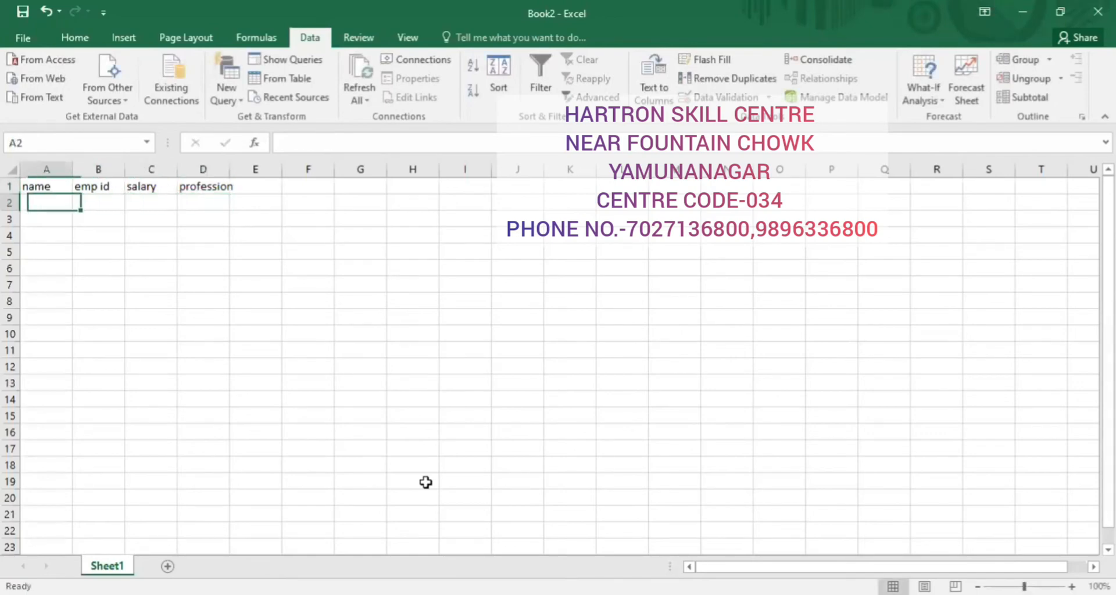
text(ak)
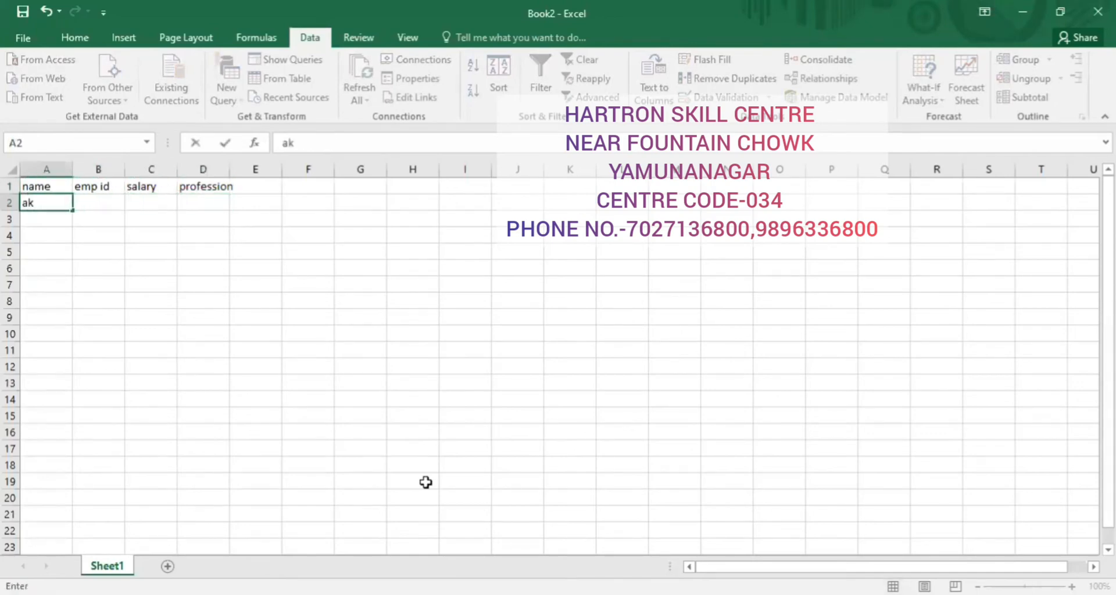
key(BackSpace)
key(BackSpace)
key(Escape)
Step: Clear the header from cell A1, leaving the cell empty
key(Up)
key(BackSpace)
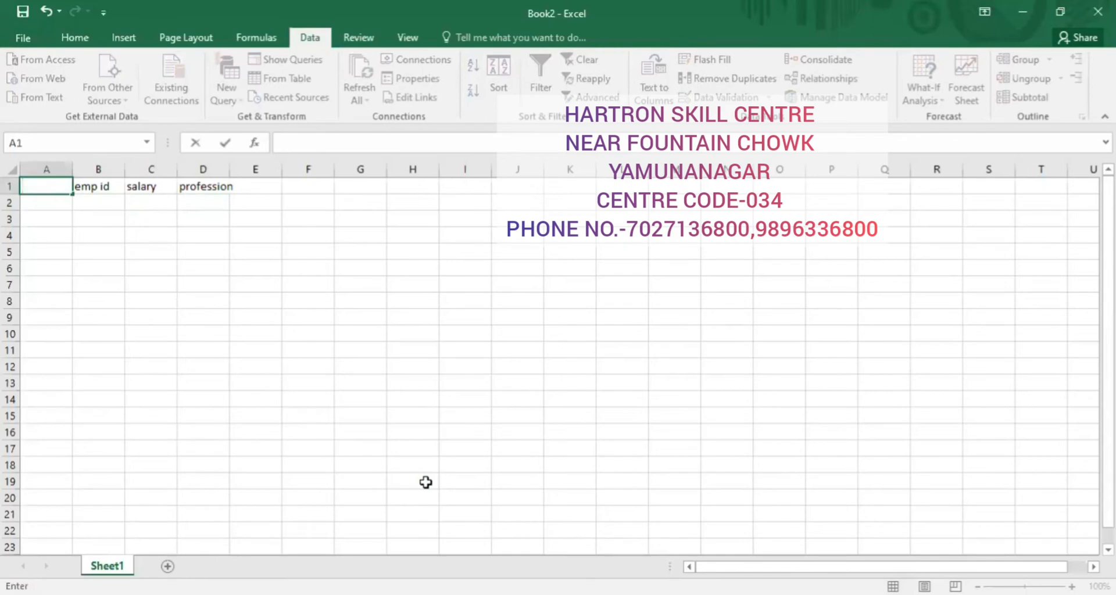
text(name)
key(BackSpace)
key(BackSpace)
key(BackSpace)
key(BackSpace)
key(Right)
key(Right)
key(Left)
key(Left)
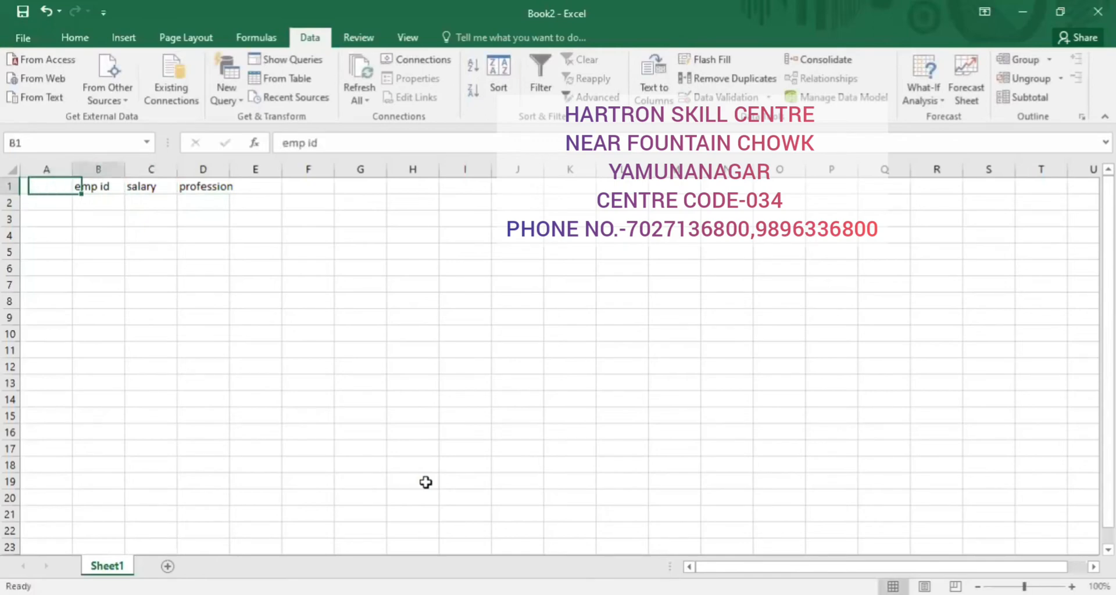
key(Right)
key(Right)
key(Right)
key(Right)
key(Right)
key(Left)
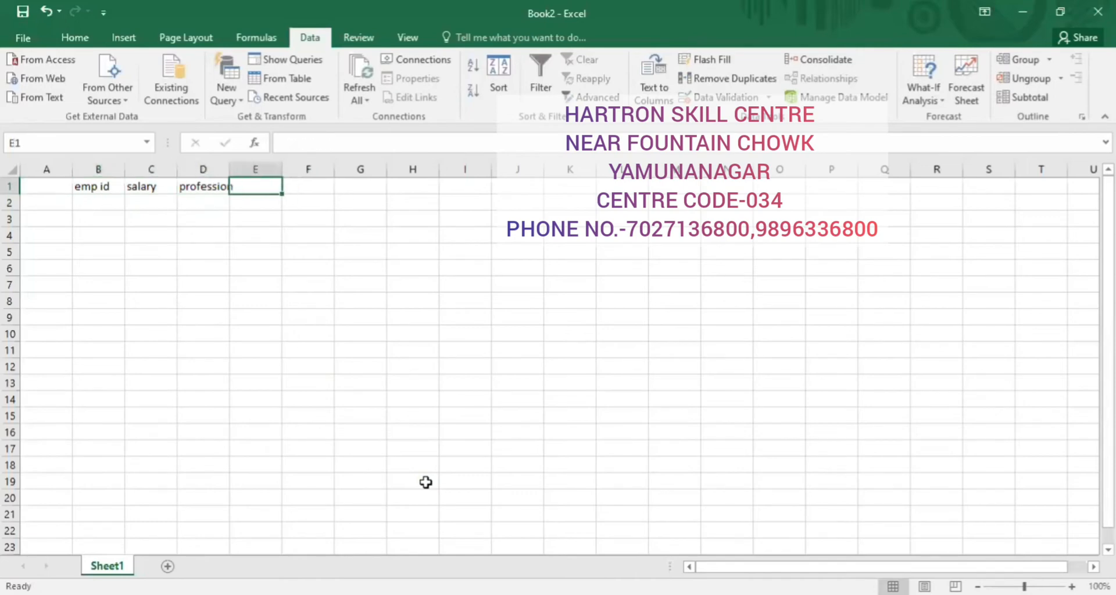
Step: Enter the first four-digit employee id in cell B2 under emp id
key(Down)
key(Left)
key(Left)
key(Left)
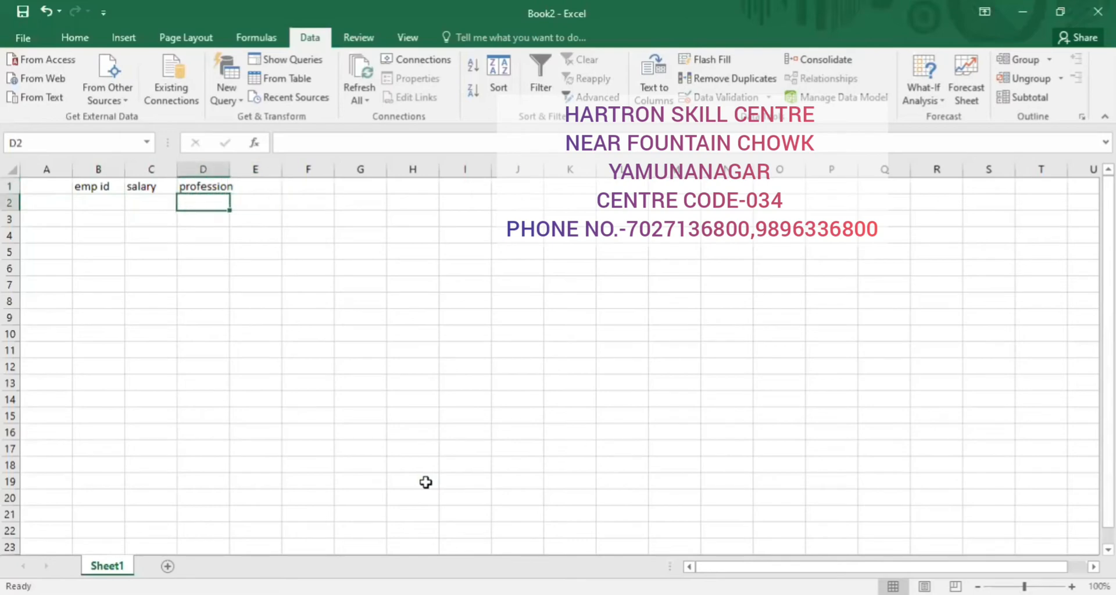
text(7\89)
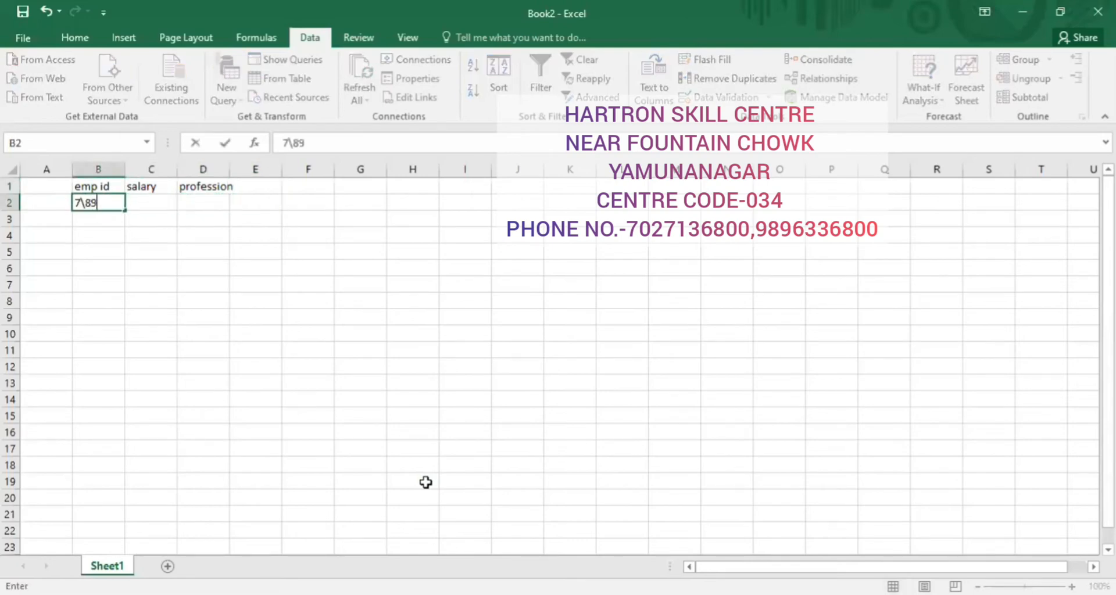
key(BackSpace)
key(BackSpace)
key(BackSpace)
key(BackSpace)
text(7845)
key(Return)
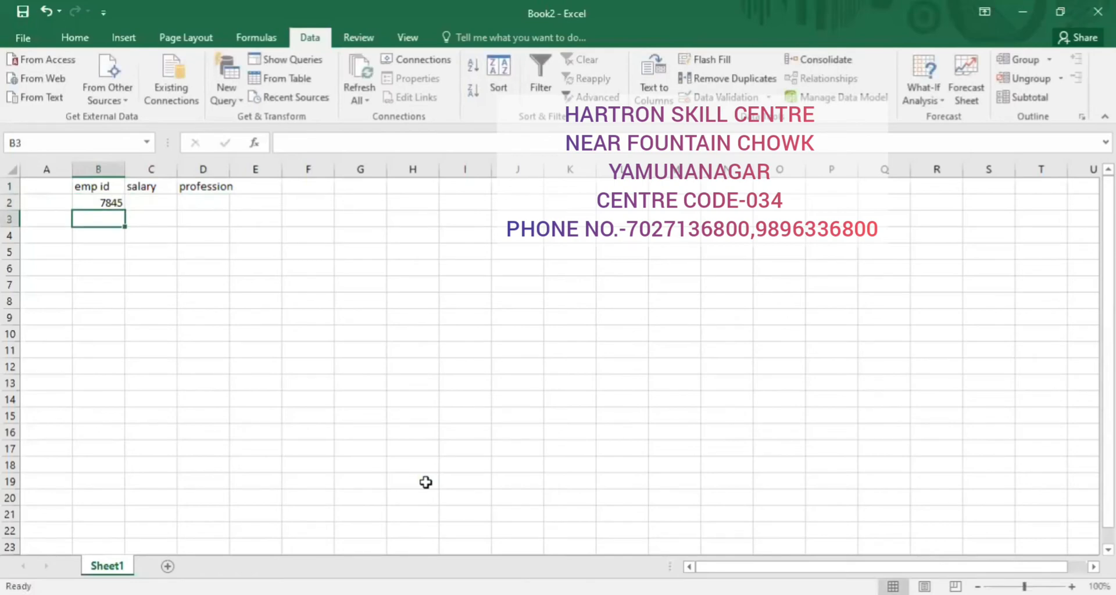
Step: Enter five more four-digit employee ids in cells B3 to B7
text(4567)
key(Return)
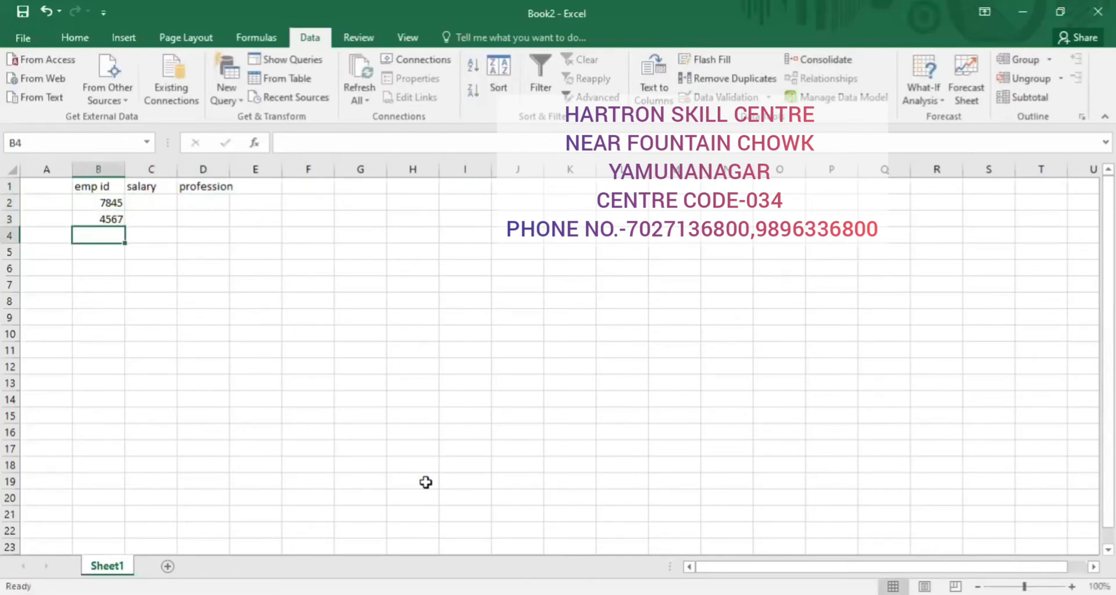
text(1253)
key(Return)
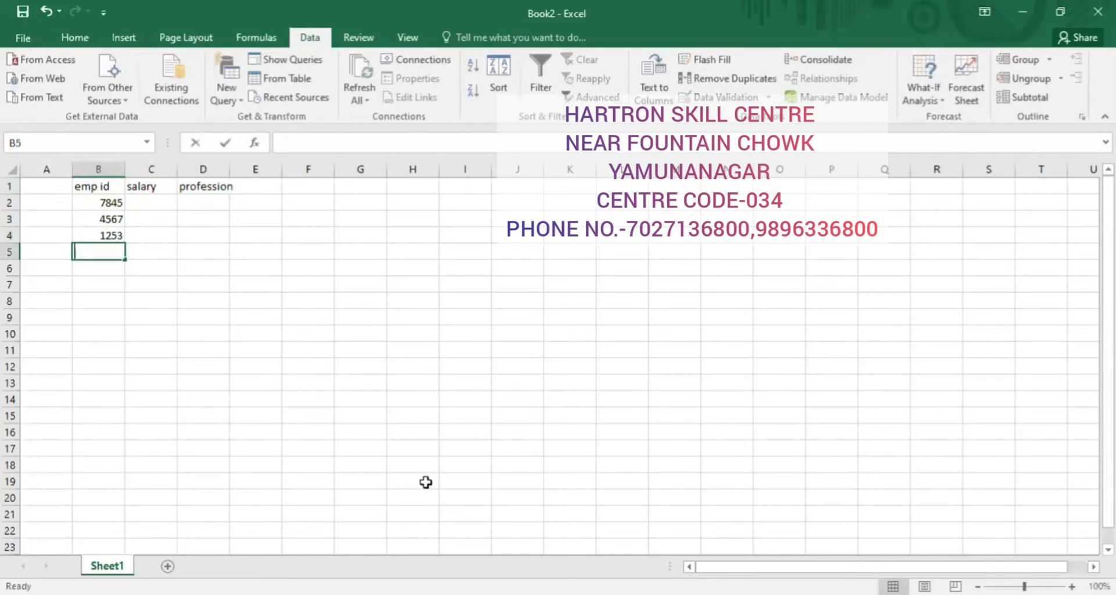
text(4512)
key(Return)
text(159)
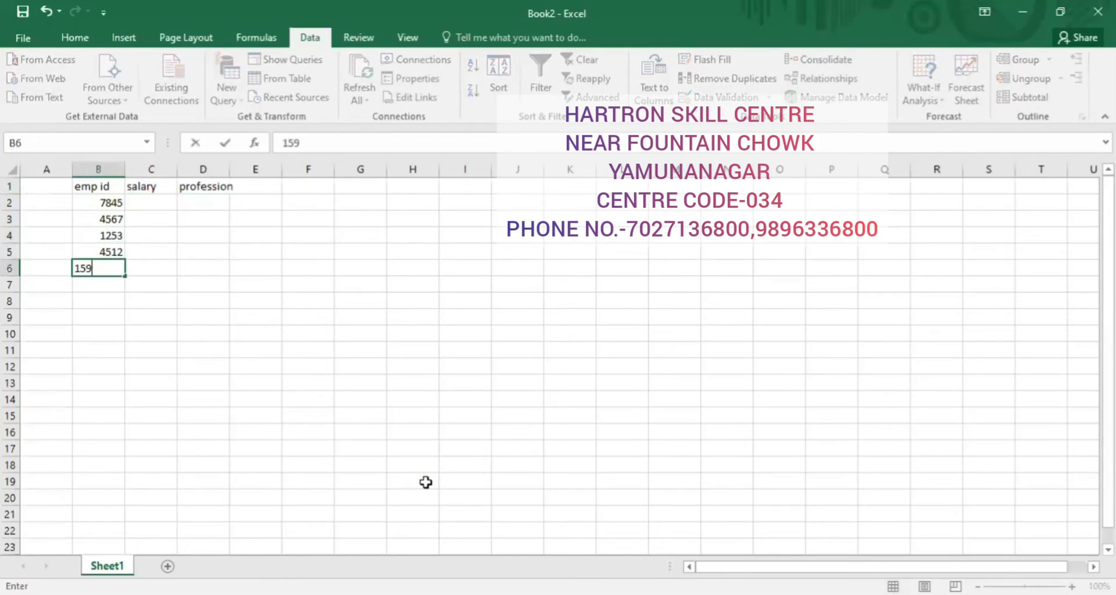
text(8)
key(Return)
text(7856)
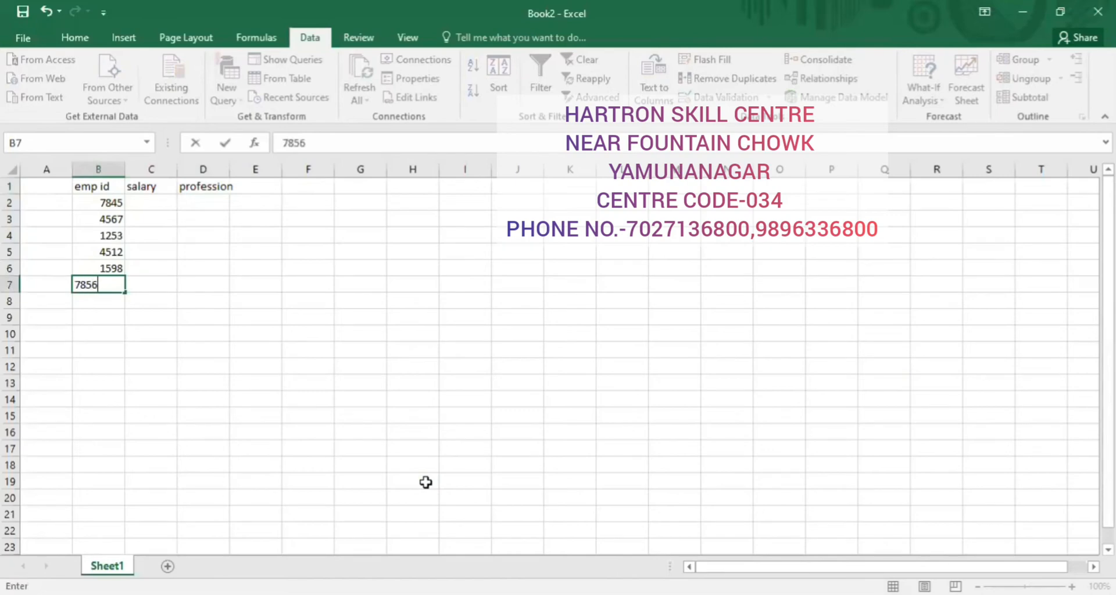
key(Right)
Step: Try to enter 25000 as the first salary in cell C2, and cancel the entry
key(Up)
key(Up)
key(Up)
key(Up)
key(Up)
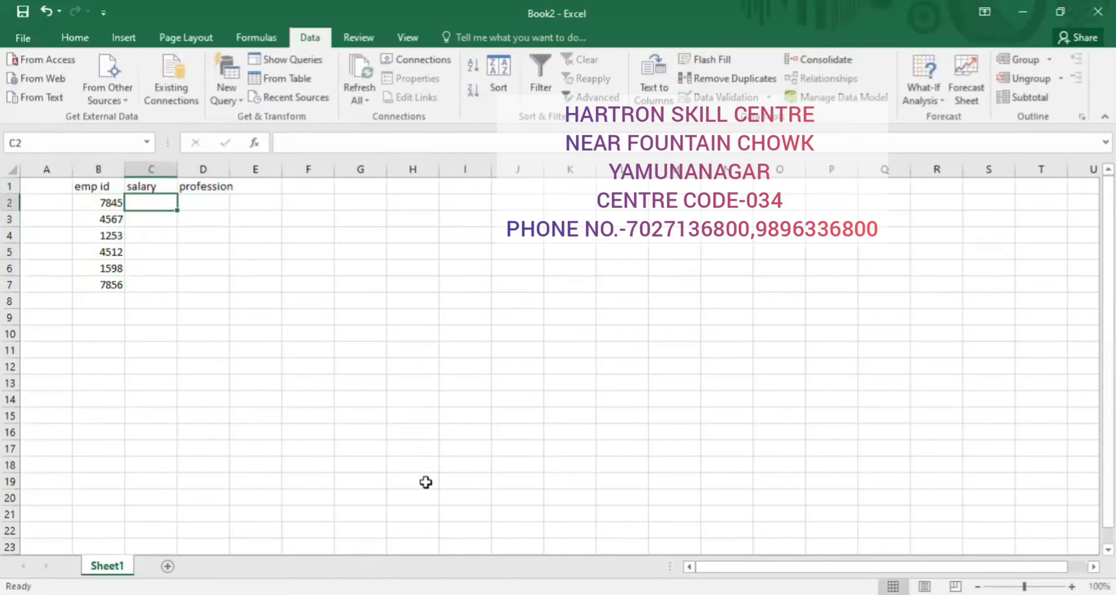
text(25000)
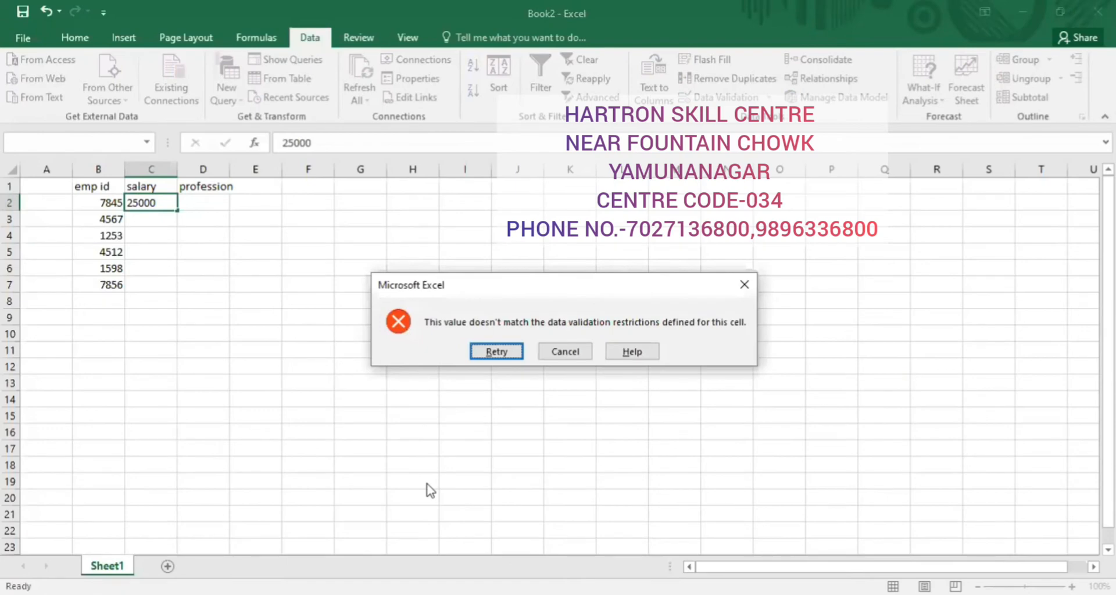
key(Return)
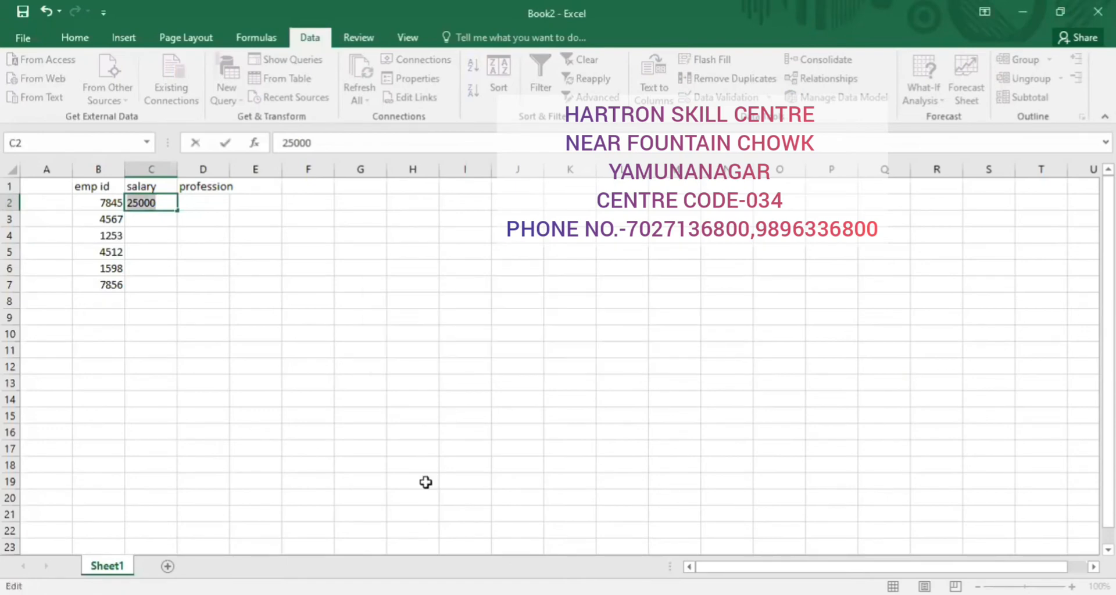
key(Return)
key(Left)
key(Escape)
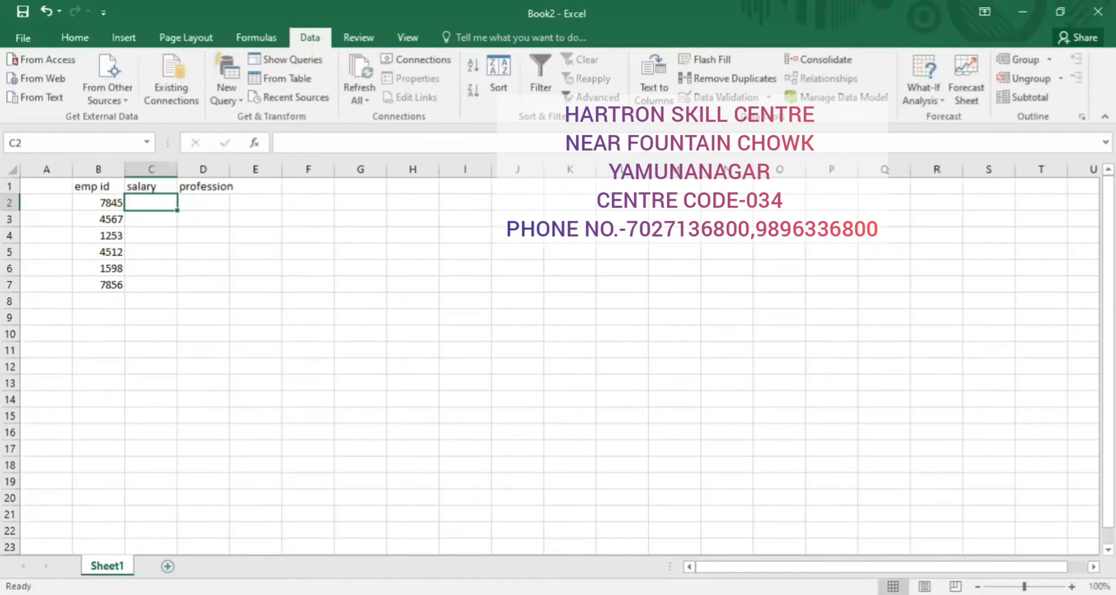
Step: Insert a new worksheet and enter the headers emp id, salary and post in cells A1 to C1
key(shift+F11)
text(emp)
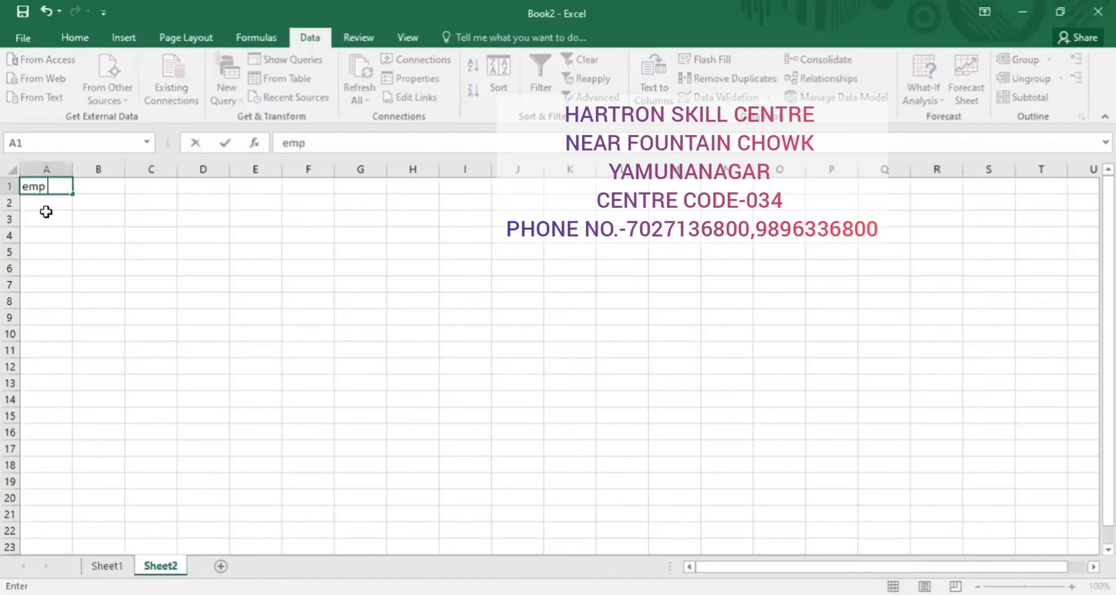
text( id)
key(Tab)
text(salar)
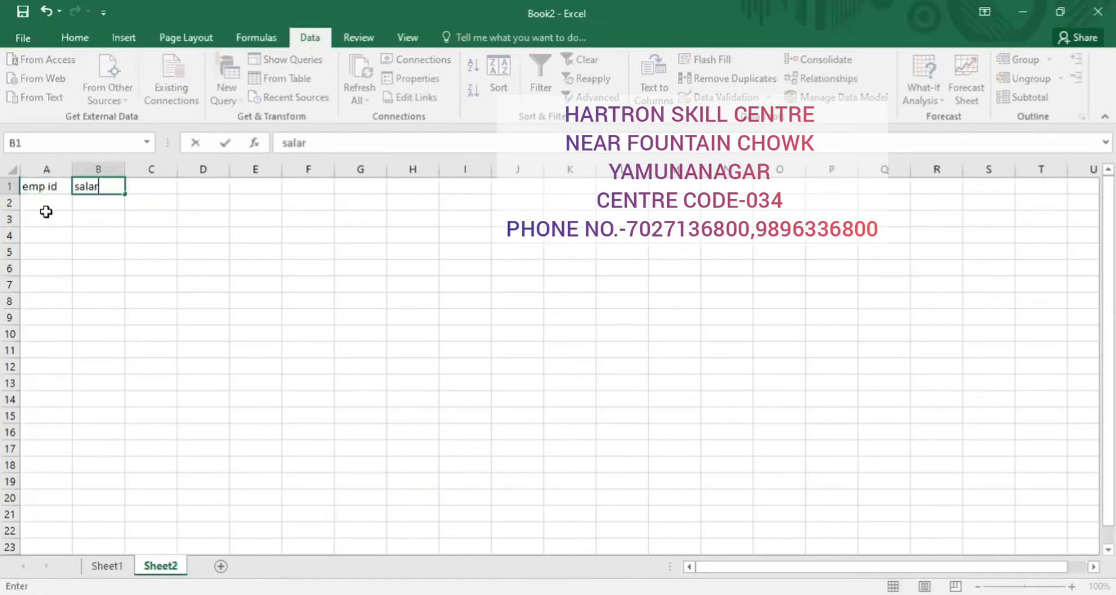
text(y)
key(Tab)
text(post)
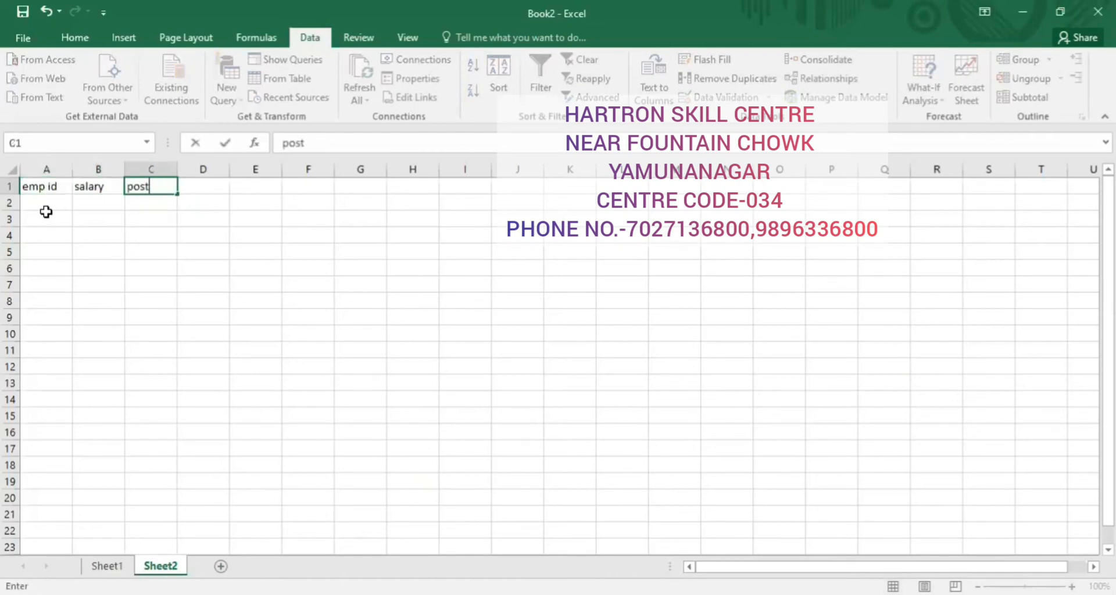
key(Return)
Step: Enter the first four employee ids in cells A2 to A5 of the new sheet
text(1234)
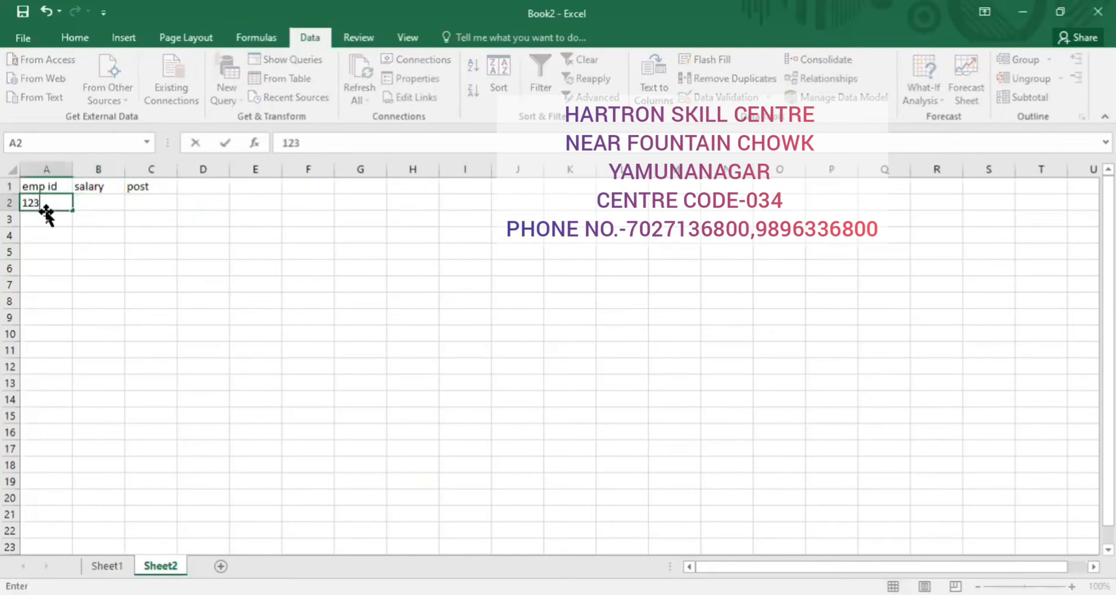
key(Return)
text(4567)
key(Return)
text(23424)
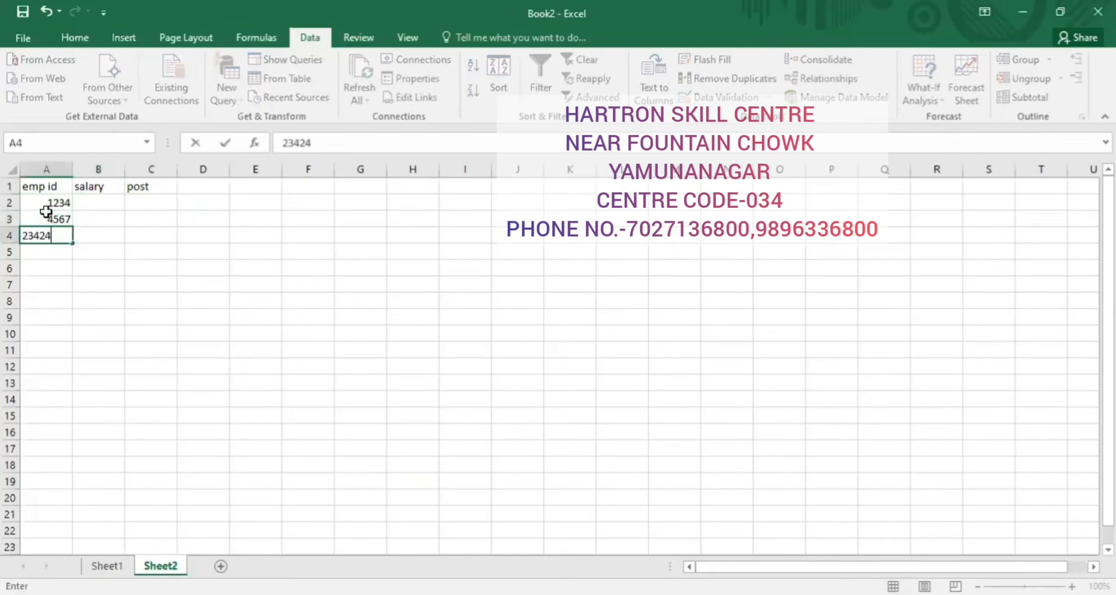
key(Return)
text(467)
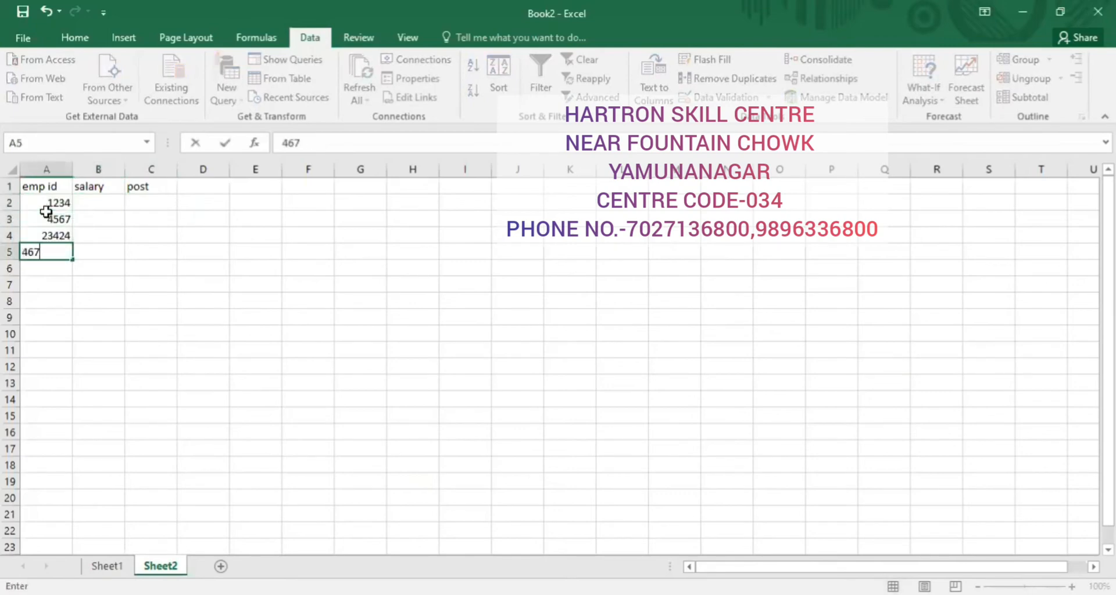
text(5)
key(Return)
Step: Enter three more employee ids in cells A6 to A8
text(890)
key(Return)
text(8)
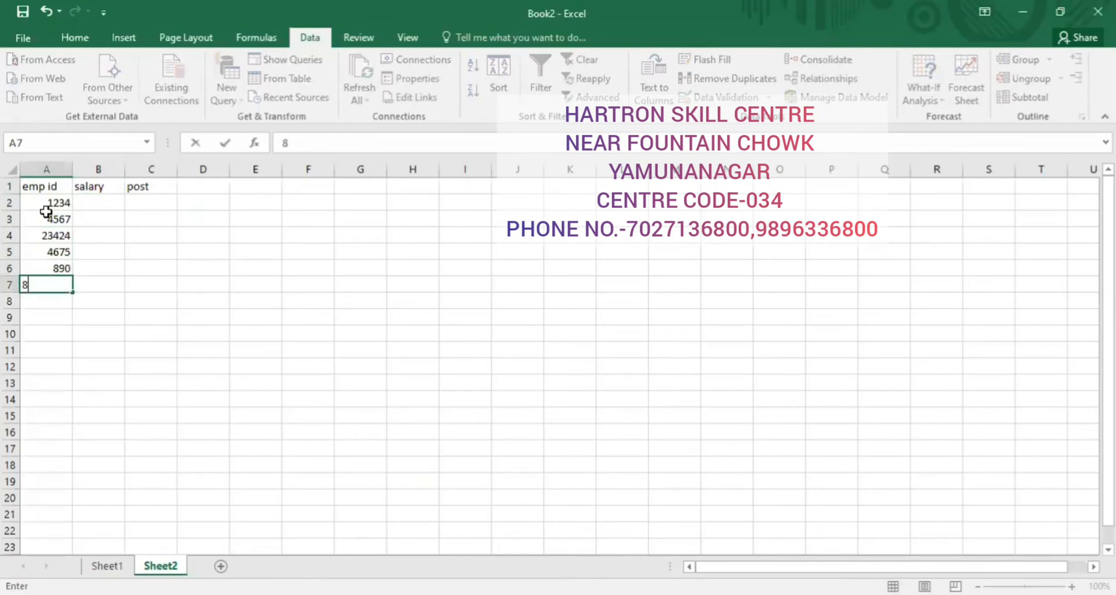
text(0)
key(Return)
text(967)
key(Right)
Step: Enter the salaries 25000, 35000 and 45000 in cells B2 to B4
key(Up)
key(Up)
key(Up)
key(Up)
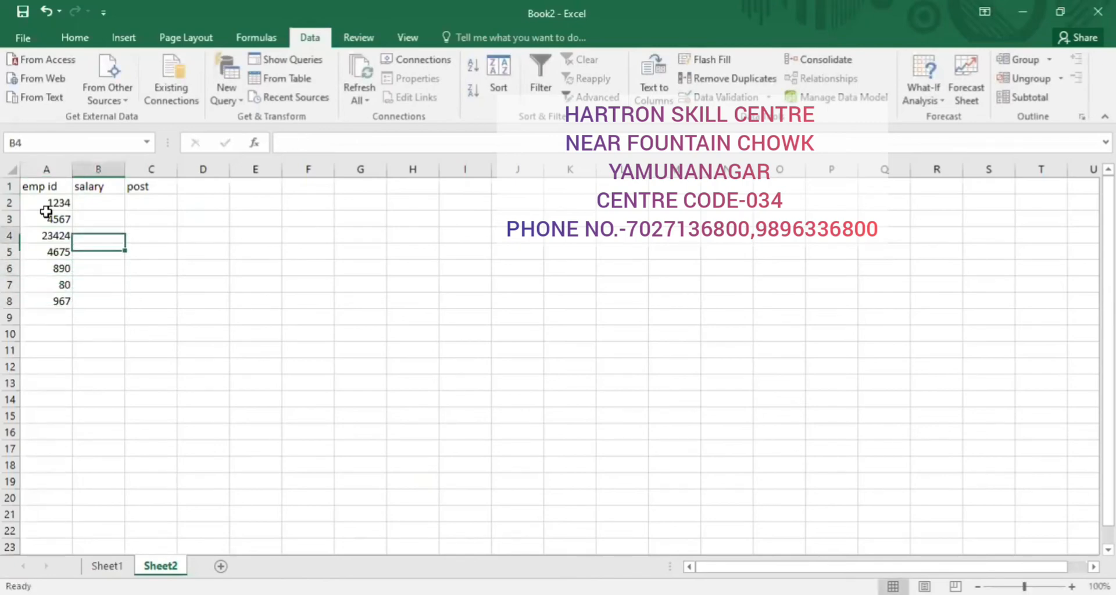
key(Up)
key(Up)
text(25000)
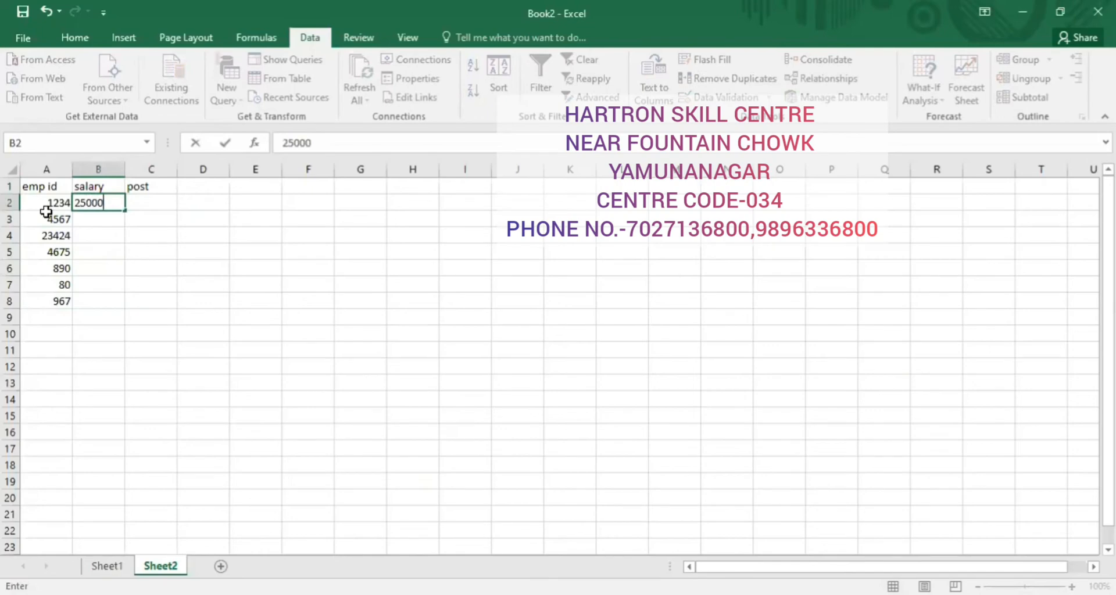
key(Return)
text(35000)
key(Return)
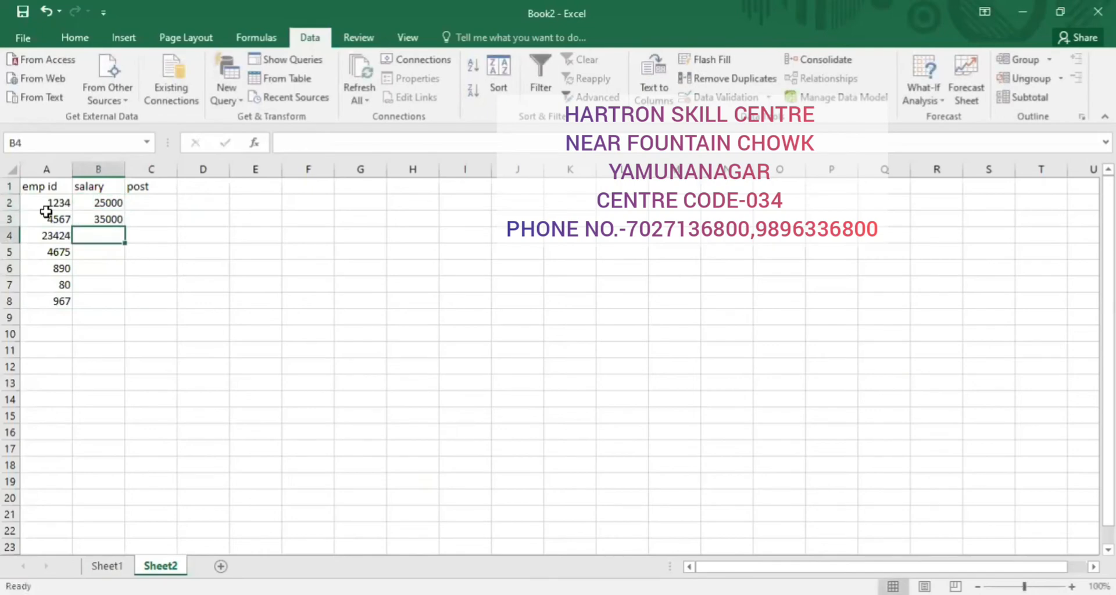
text(45000)
key(Return)
Step: Enter the salaries 45500, 78500 and 45600 in cells B5 to B7
text(45500)
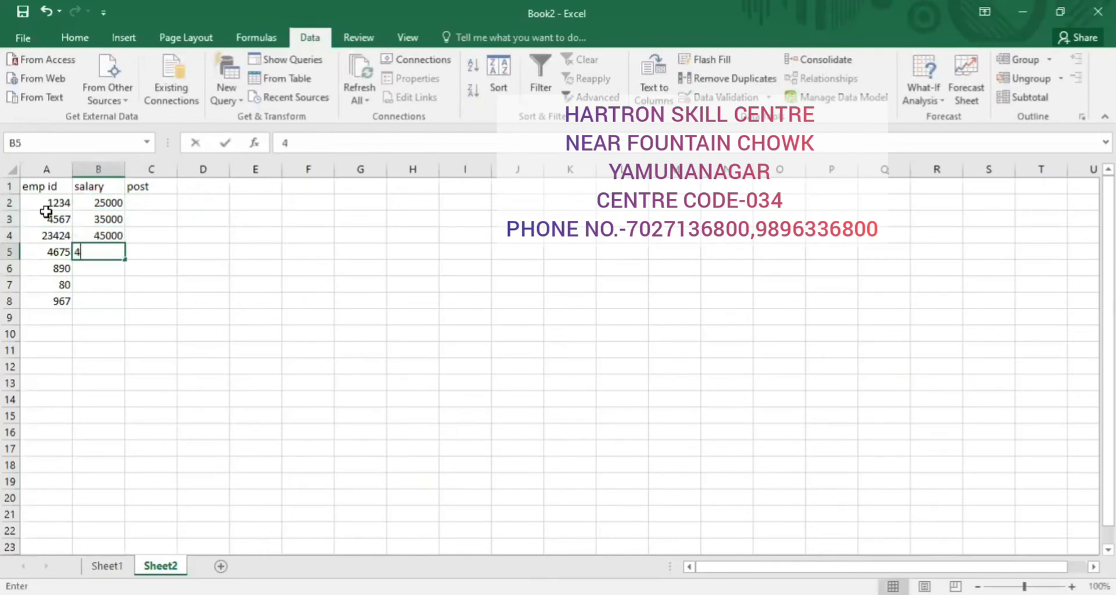
key(Return)
text(78500)
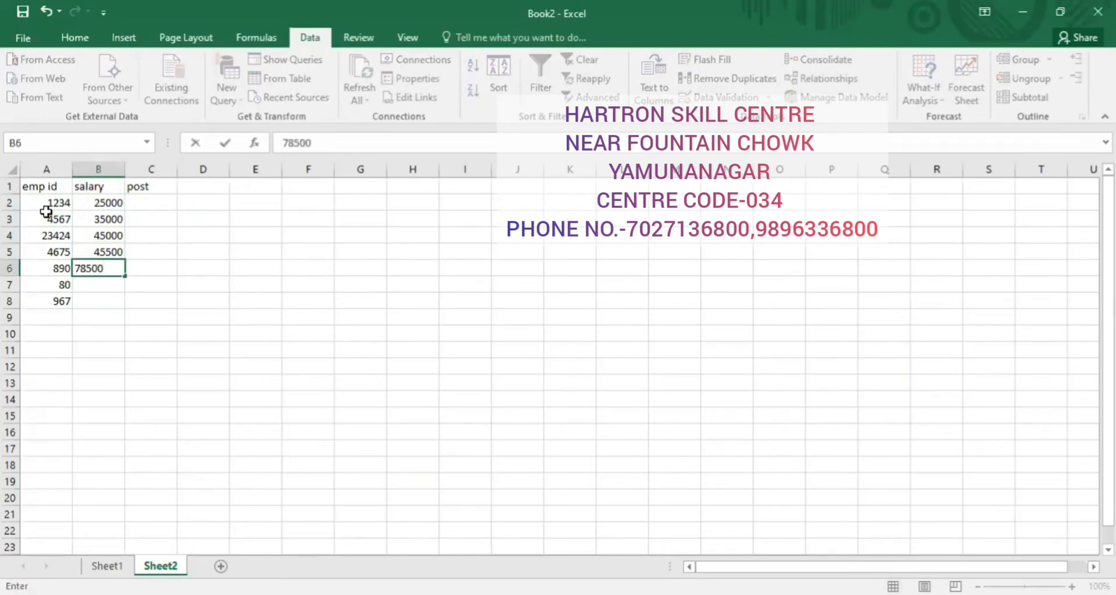
key(Return)
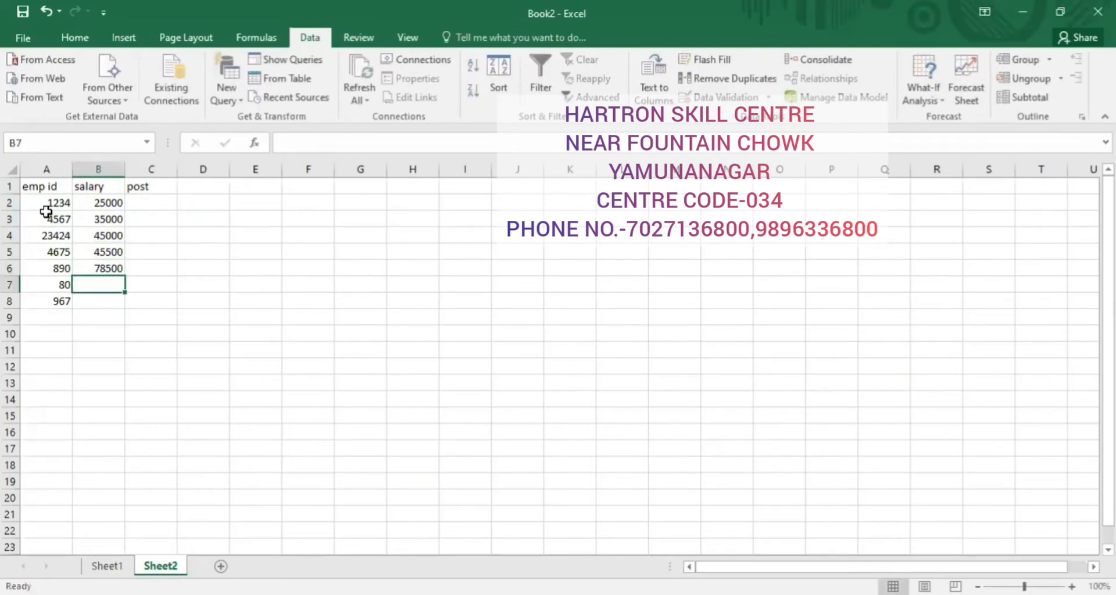
text(45600)
key(Return)
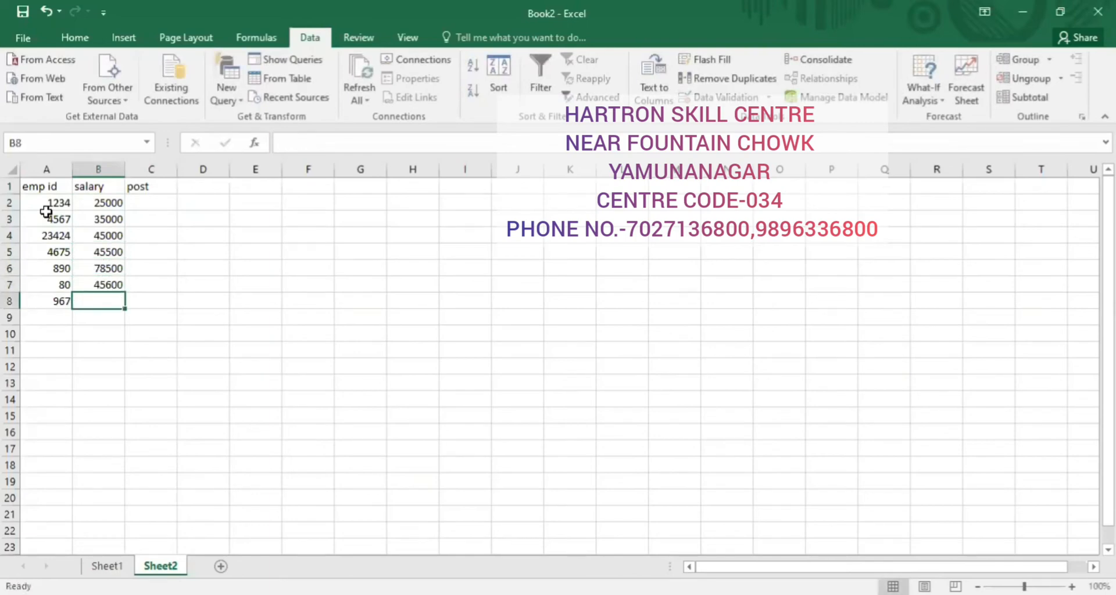
Step: Enter the last salary, 90000, in cell B8 and the first post, teacher, in cell C2
text(90000)
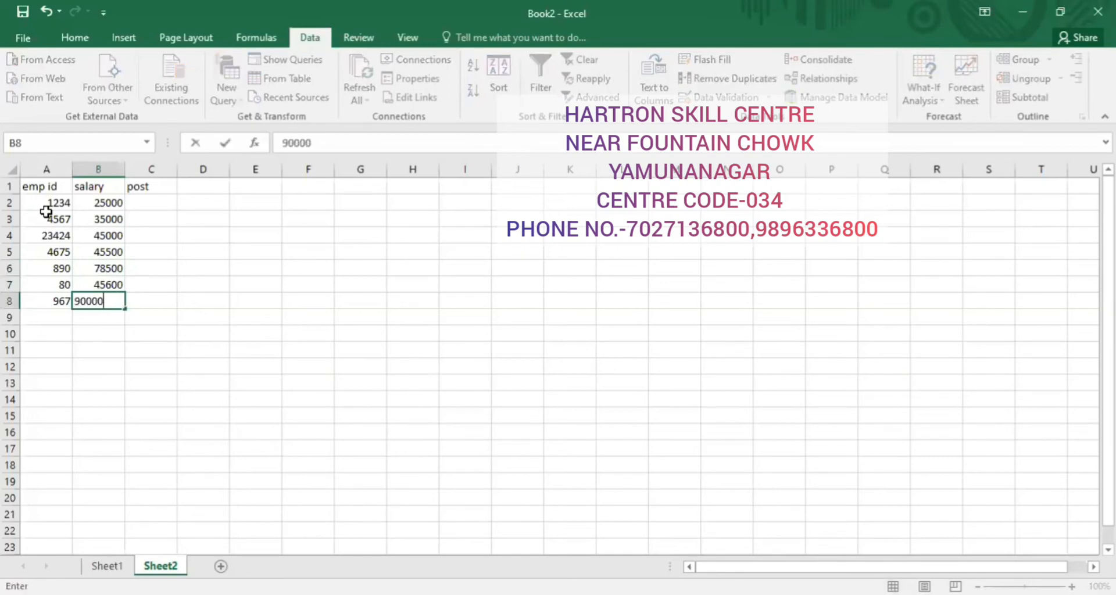
key(Tab)
key(Up)
key(Up)
key(Up)
key(Up)
key(Up)
key(Up)
key(Up)
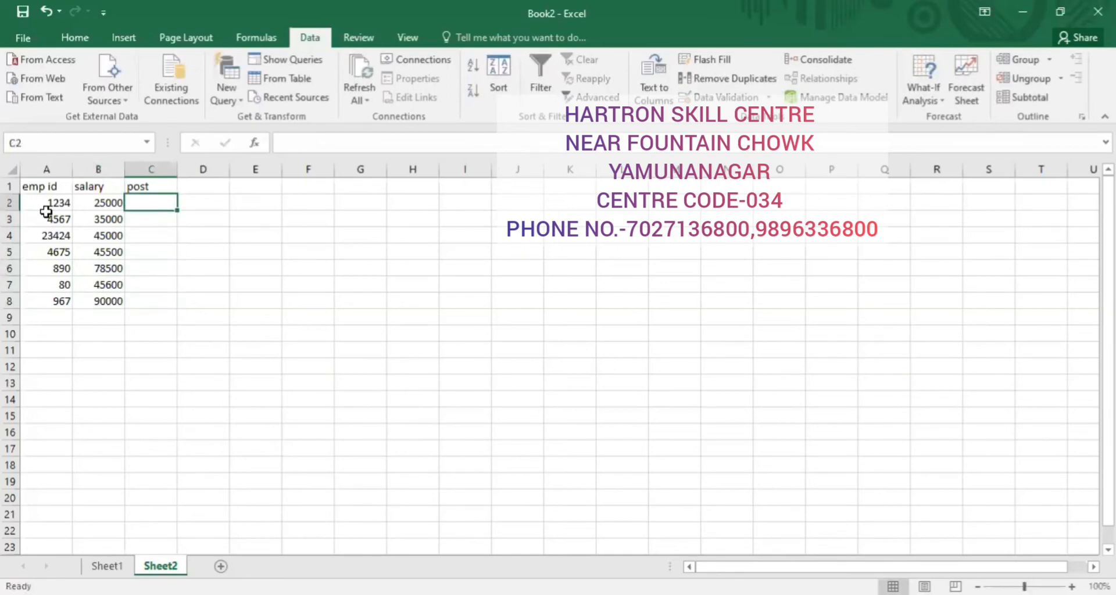
text(teacher)
key(Return)
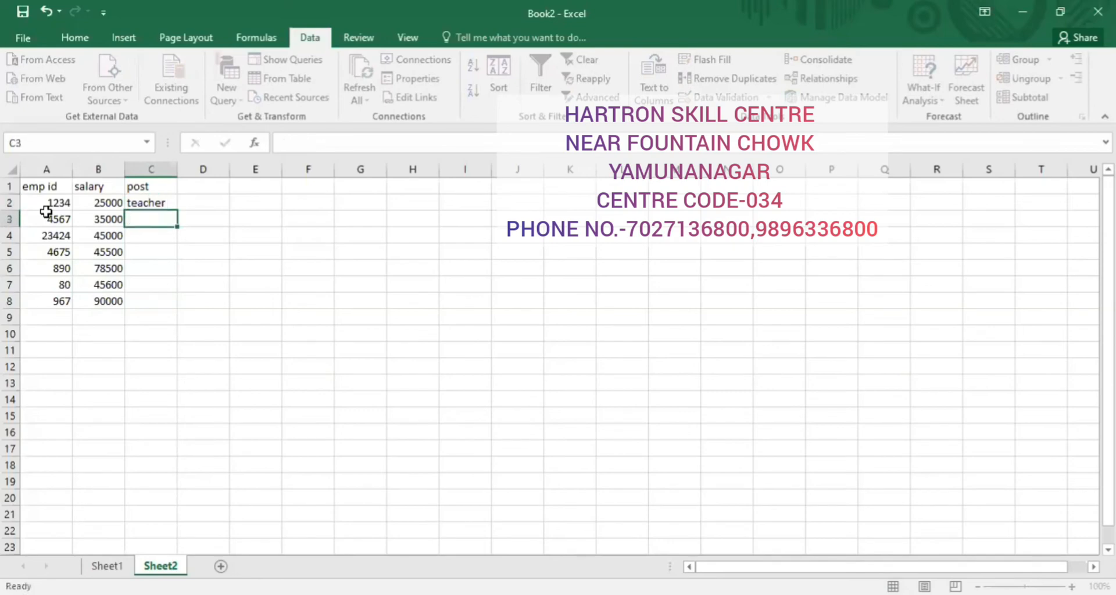
Step: Enter clerk as the second employee's post in cell C3
text(docto)
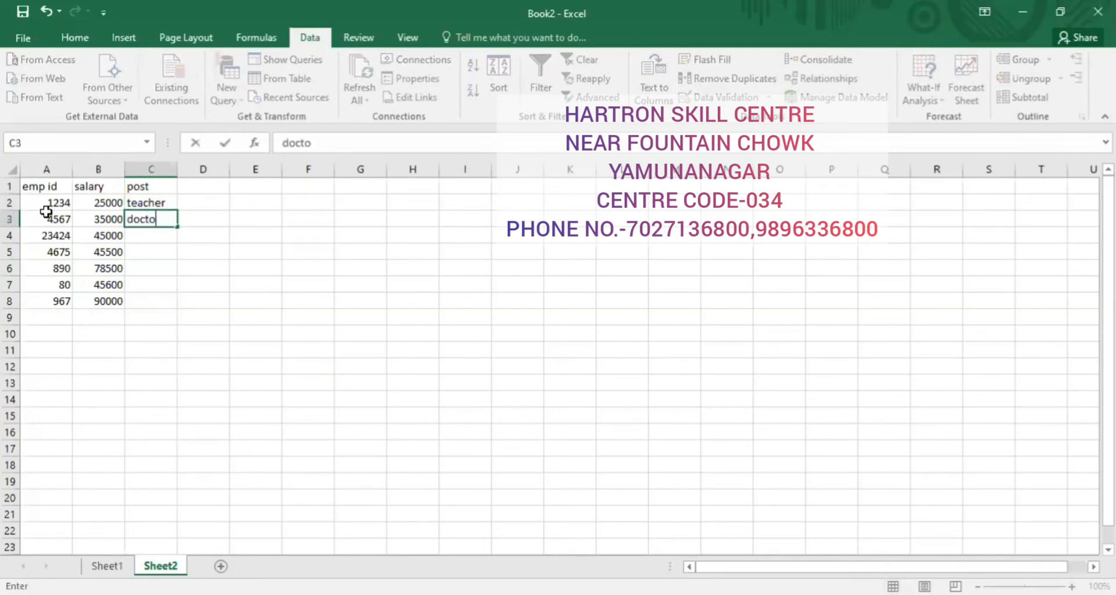
text(r)
key(BackSpace)
key(BackSpace)
key(BackSpace)
key(BackSpace)
key(BackSpace)
key(BackSpace)
key(BackSpace)
text(clerk)
key(Return)
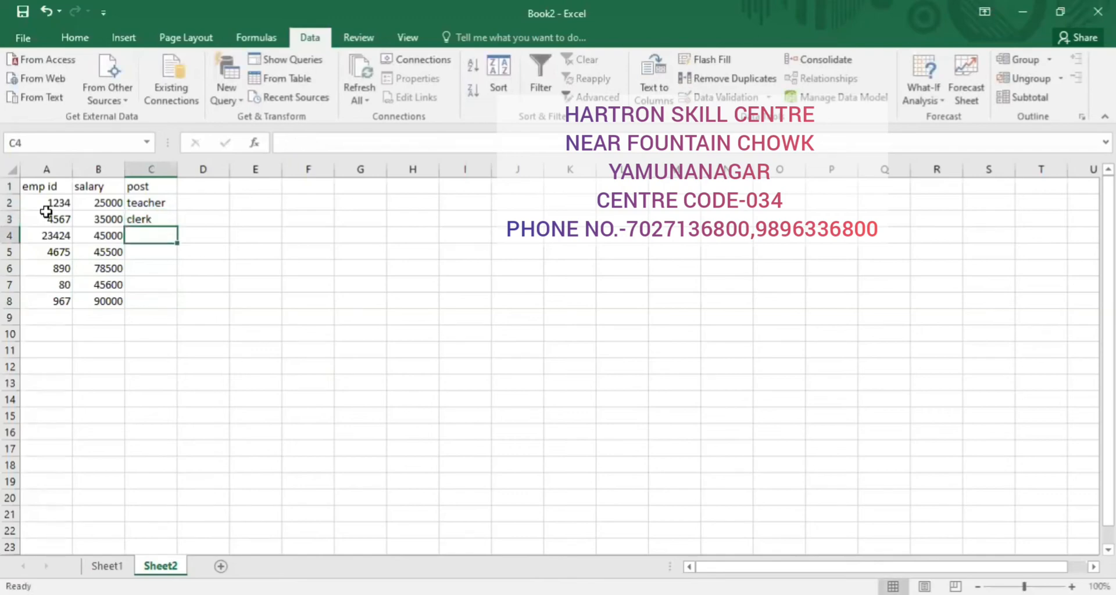
Step: Fill in the last two posts, CA in cell C8 and doctor in cell C7
key(Return)
key(Return)
key(Return)
key(Return)
text(Ca)
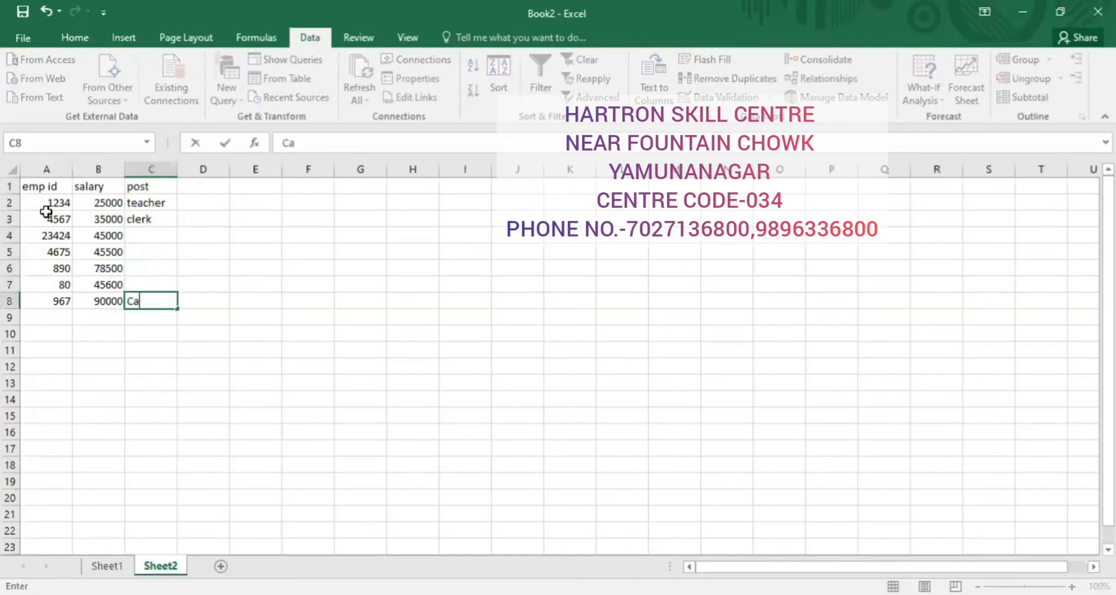
key(Up)
key(Down)
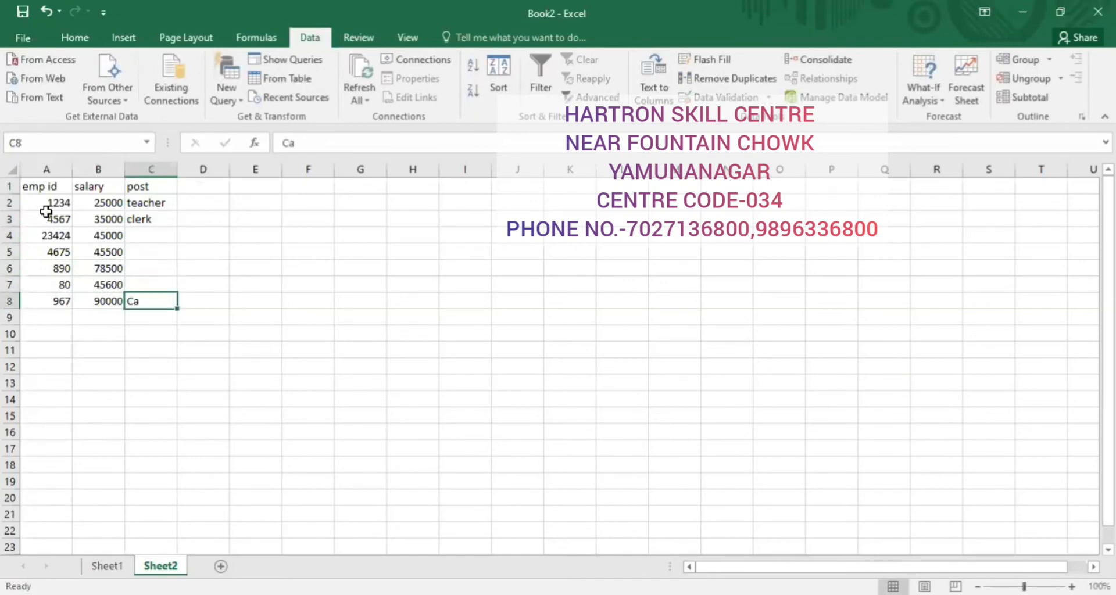
key(Up)
text(d)
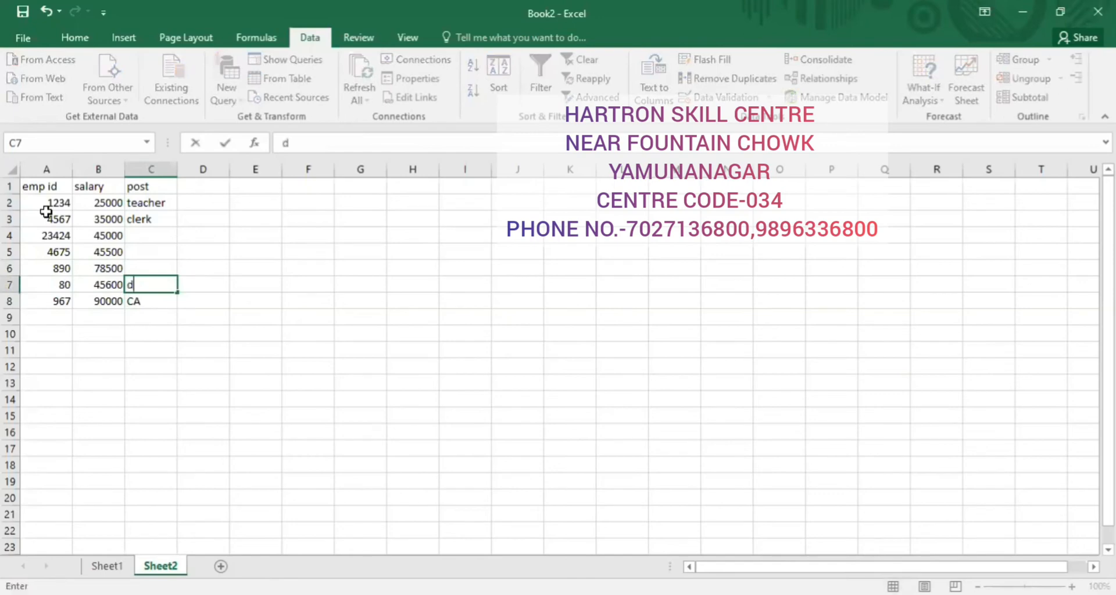
text(octor)
key(Up)
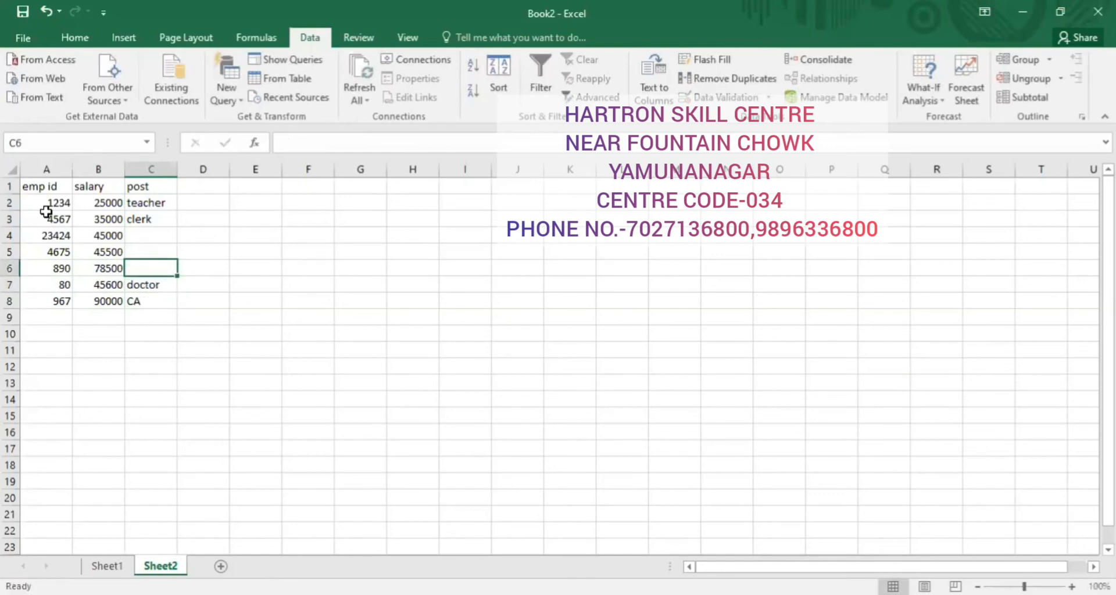
Step: Enter the remaining posts: engineer in C6, administrative in C5 and professor in C4
text(engineer)
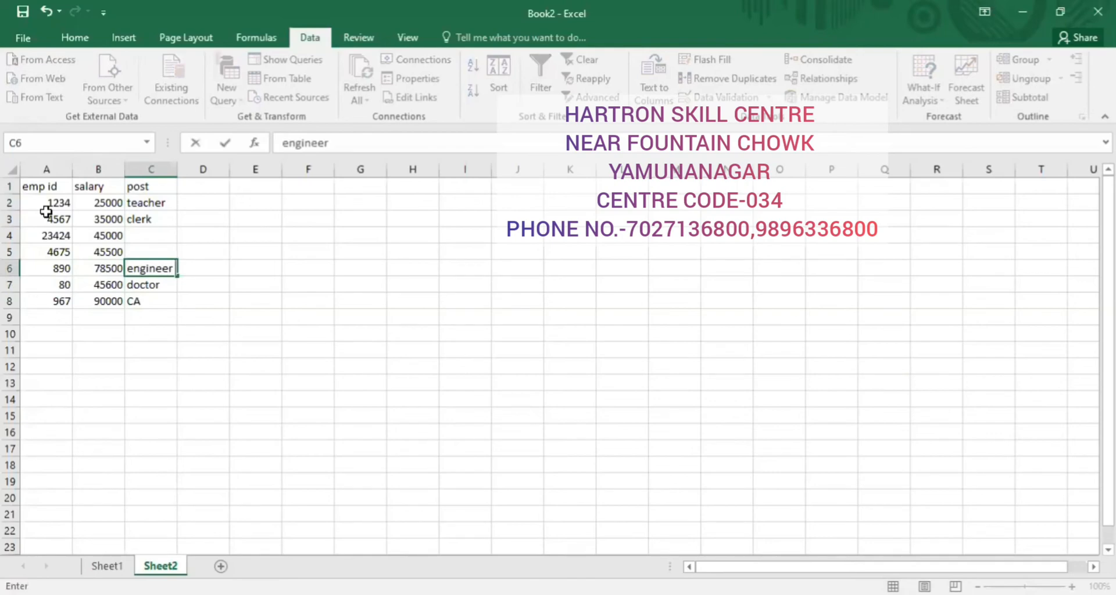
key(Up)
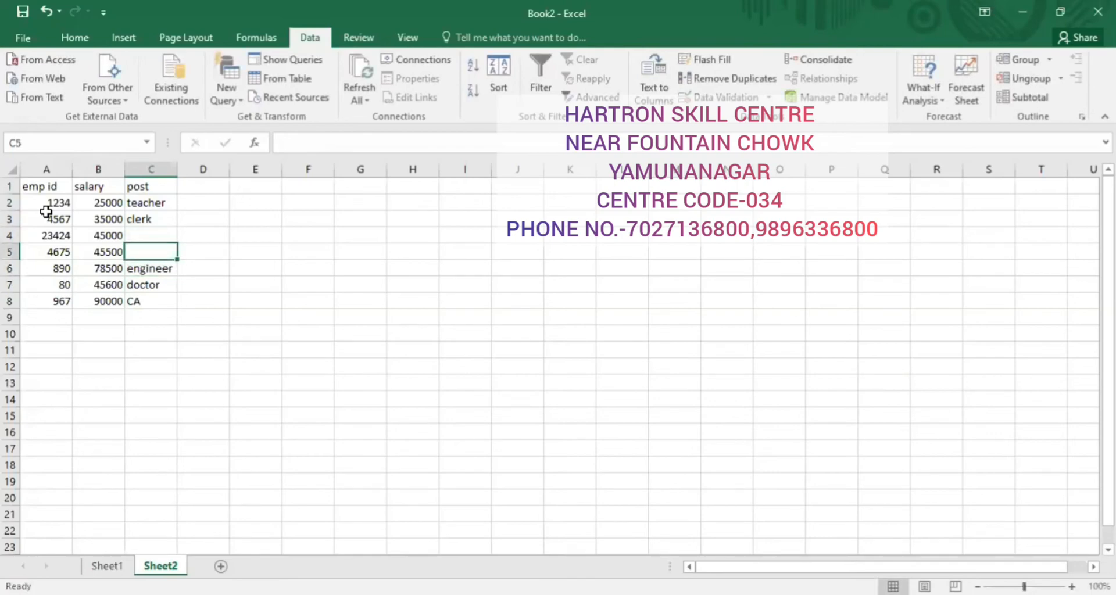
text(admi)
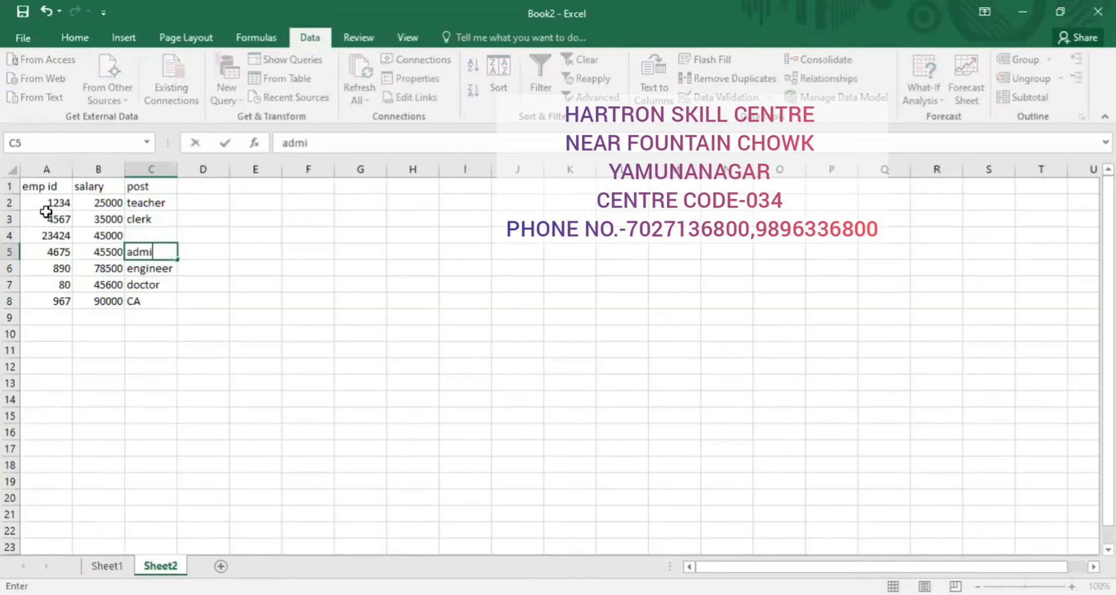
text(nistrative)
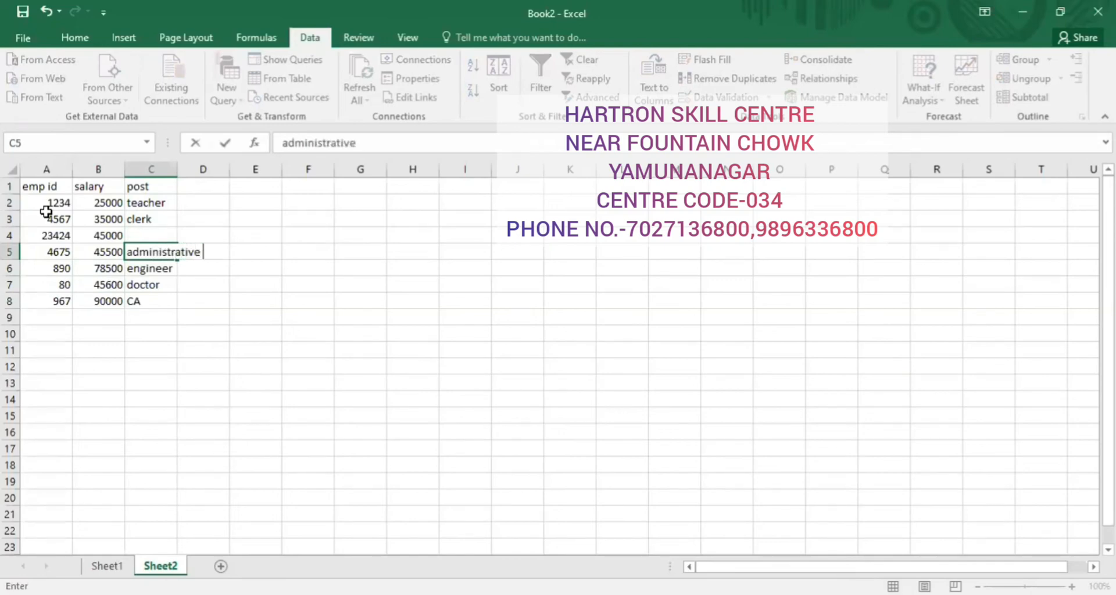
key(Up)
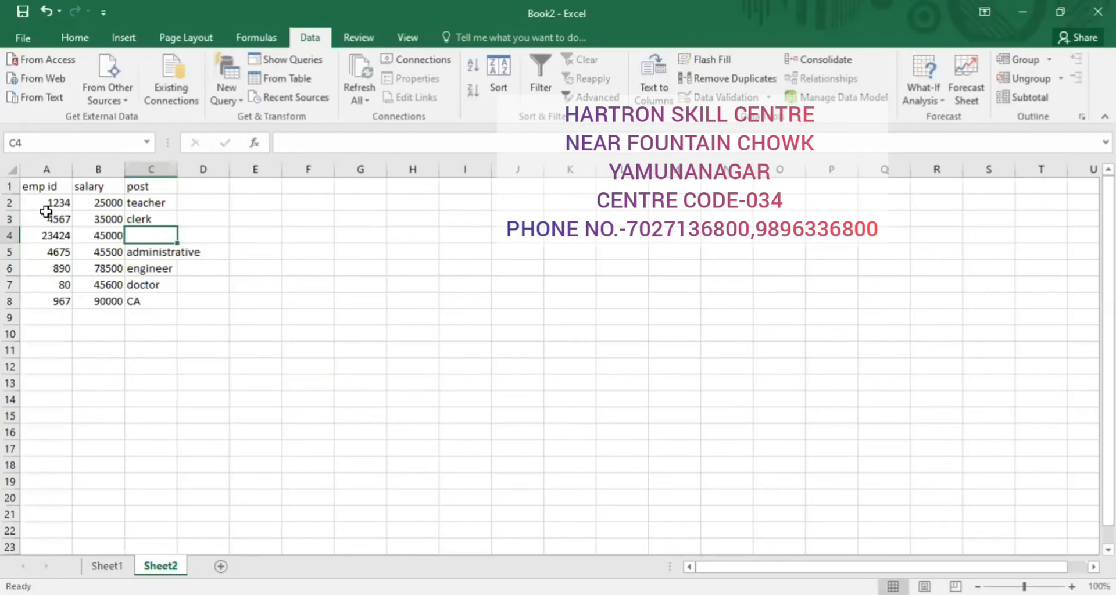
text(pr)
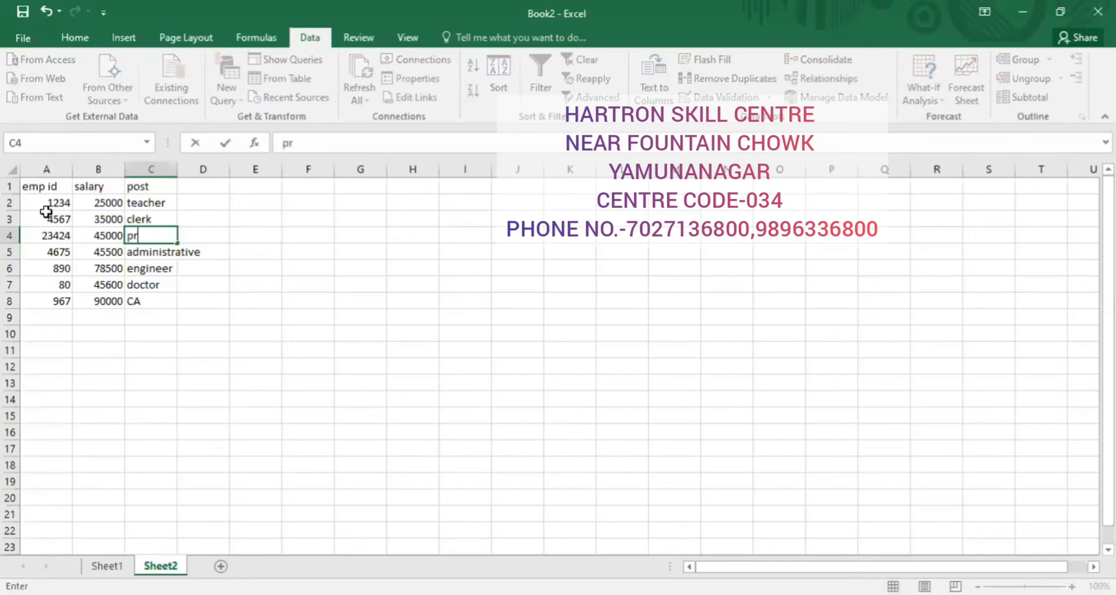
text(ofessor)
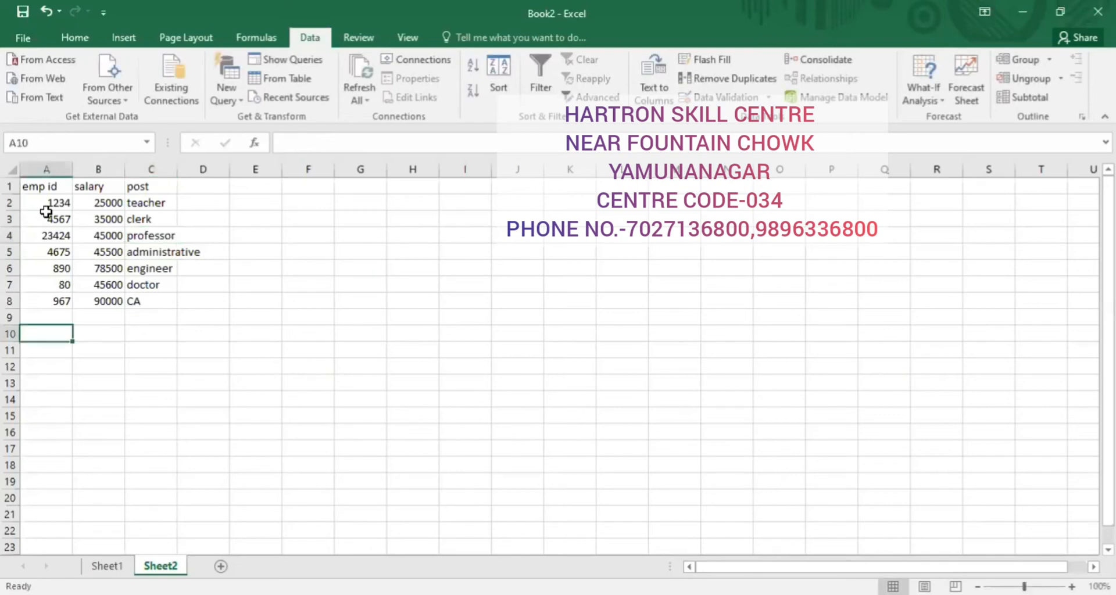
Step: Enter the formula =HLOOKUP(A12,A1:C8,3,FALSE) in cell A10, with an exact match
text(=)
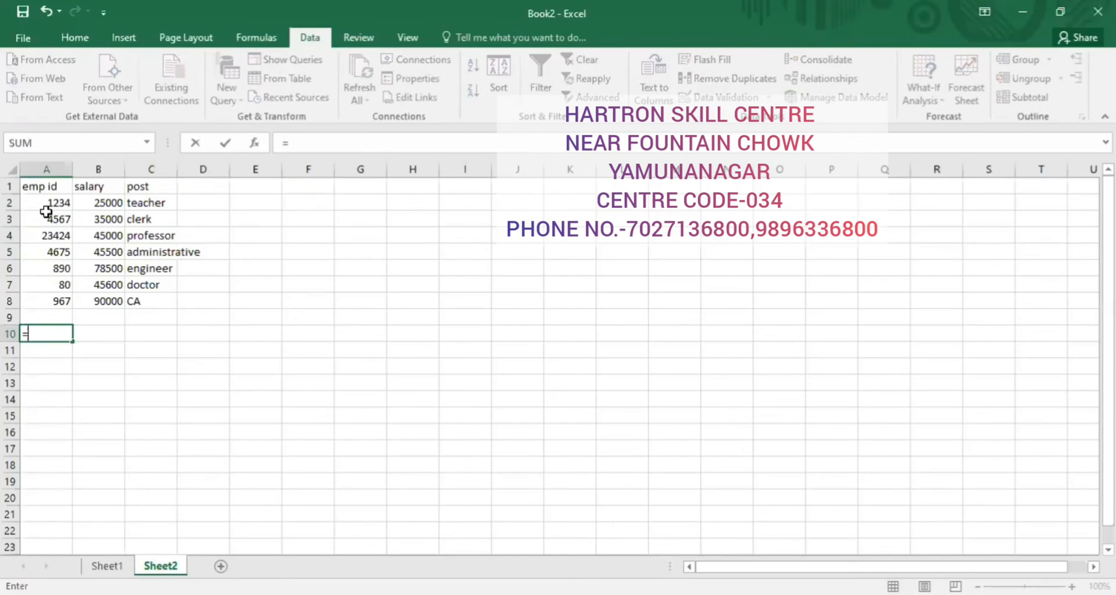
text(hlookup)
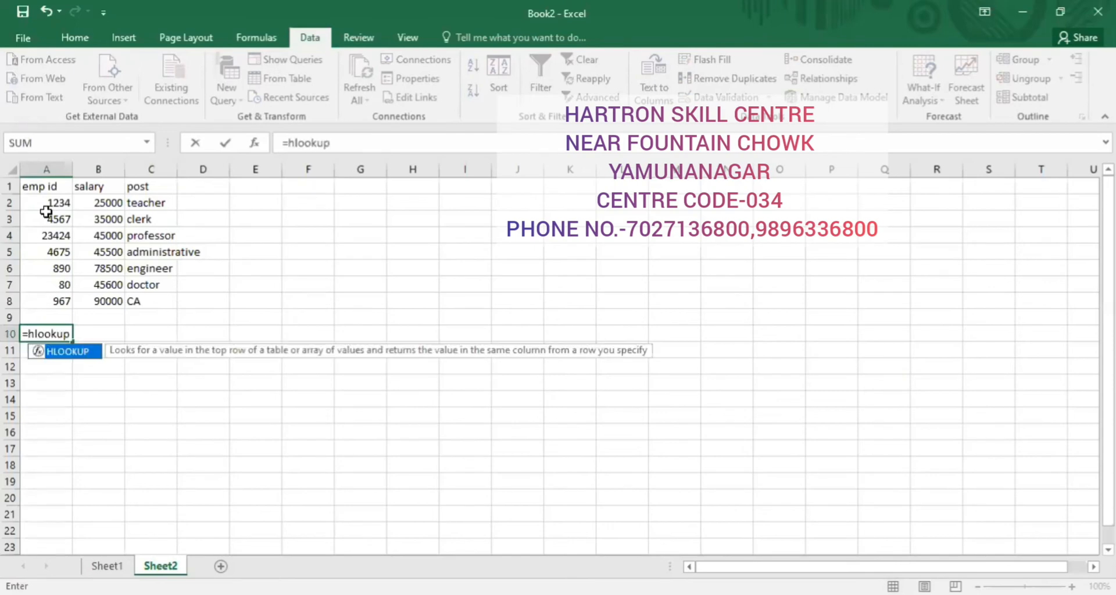
text(()
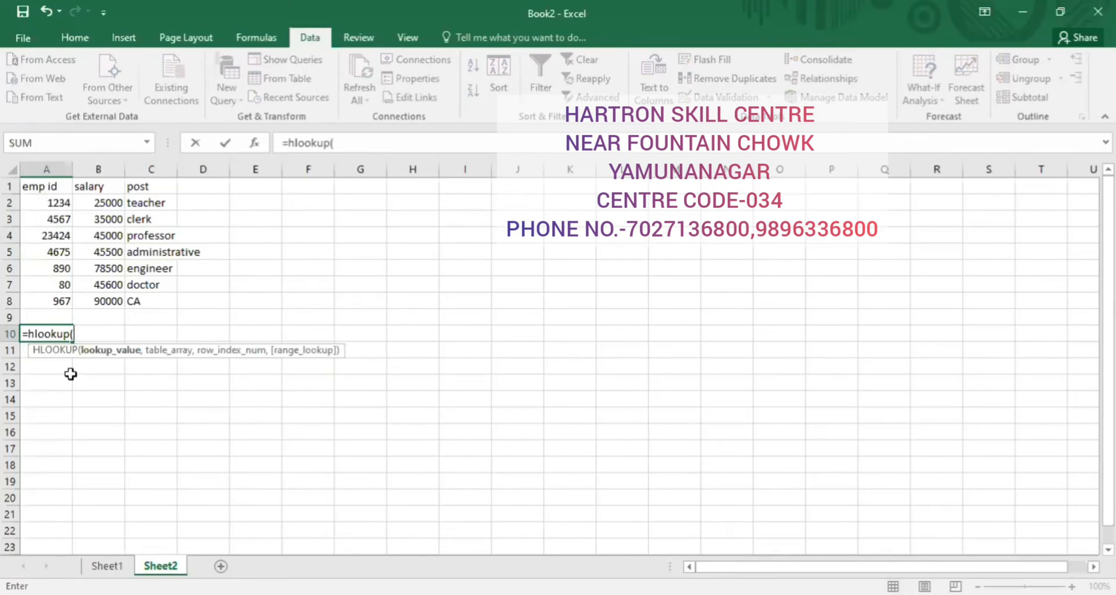
click(38, 367)
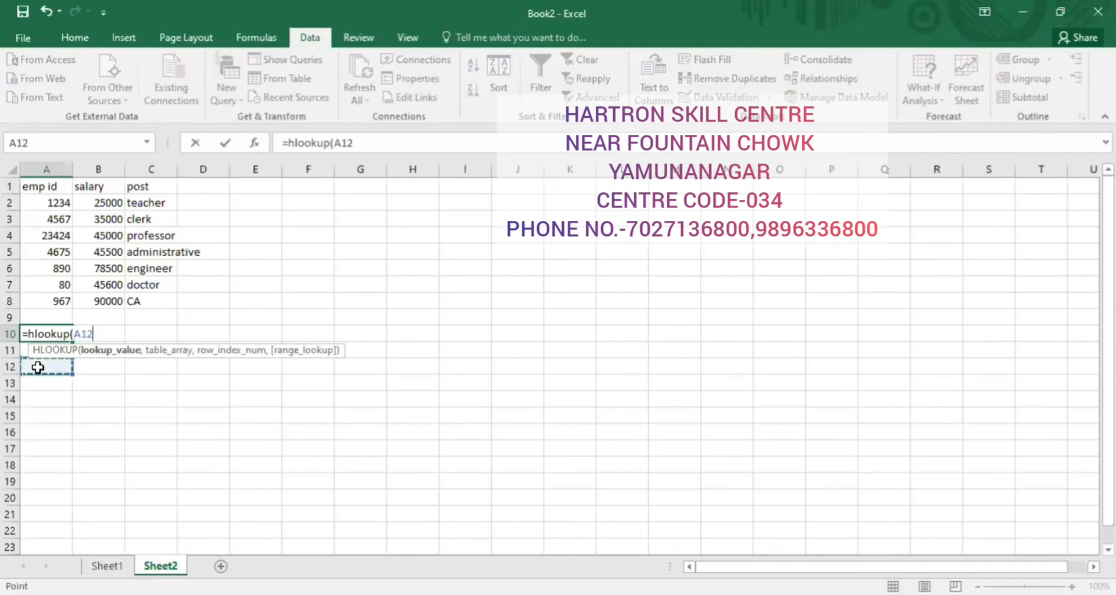
text(,)
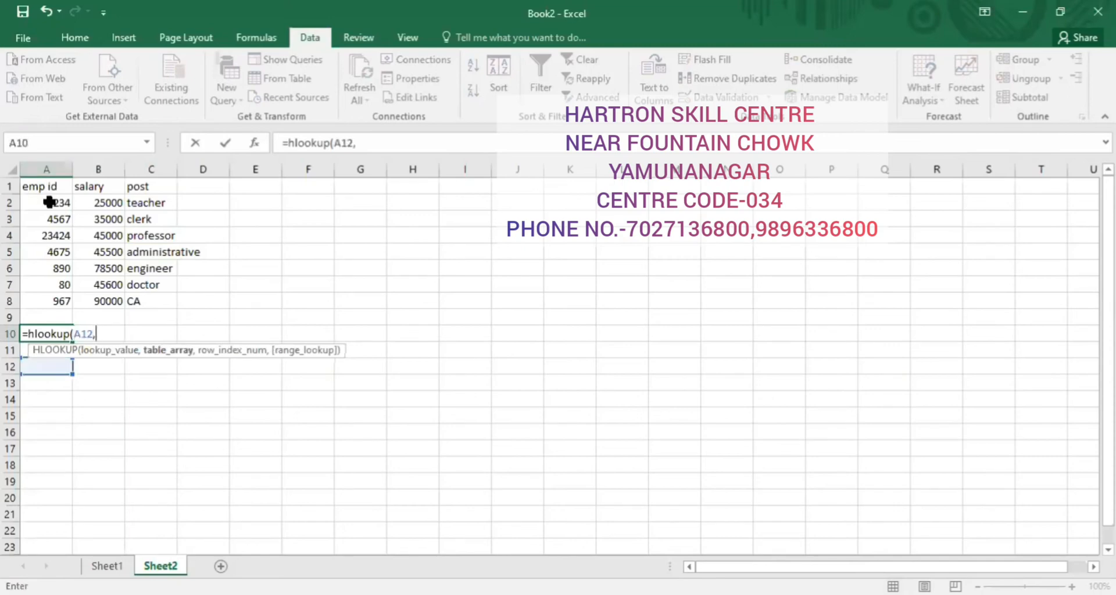
drag(52, 185, 170, 304)
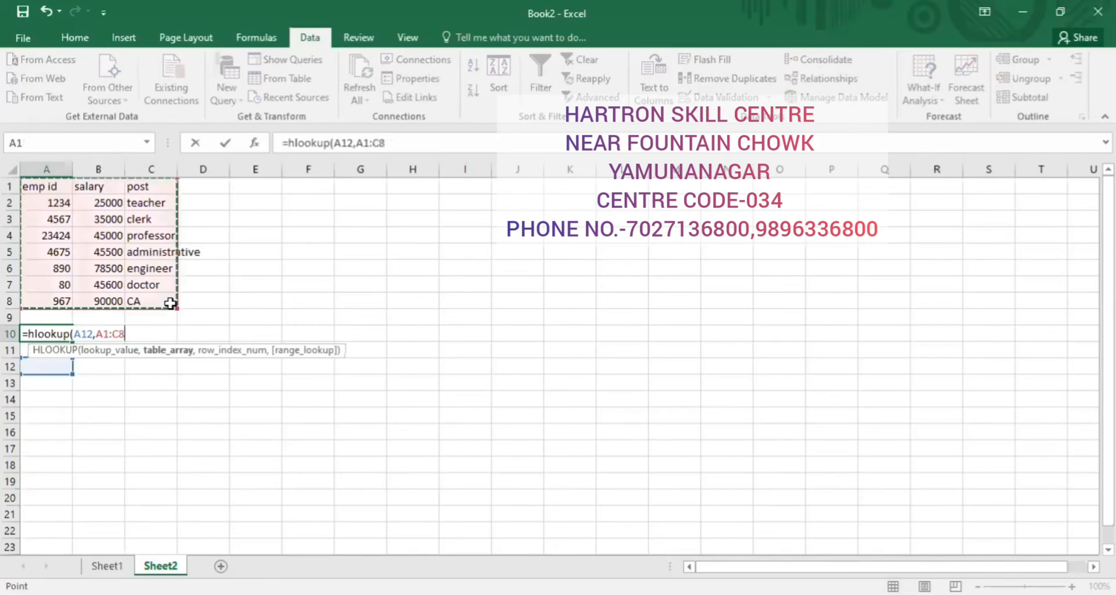
text(,3,)
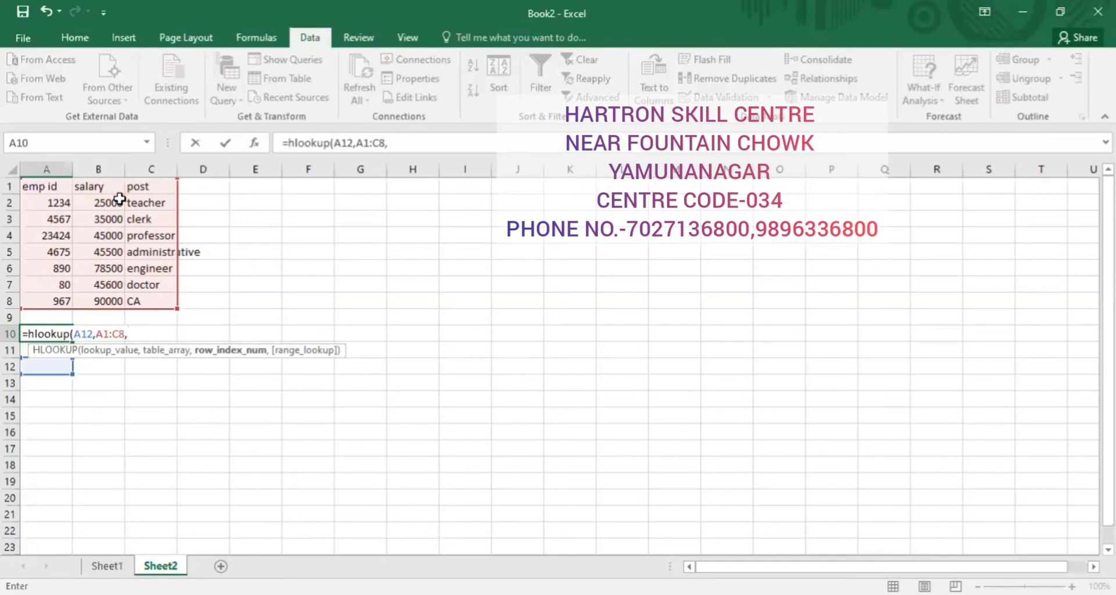
text(3,)
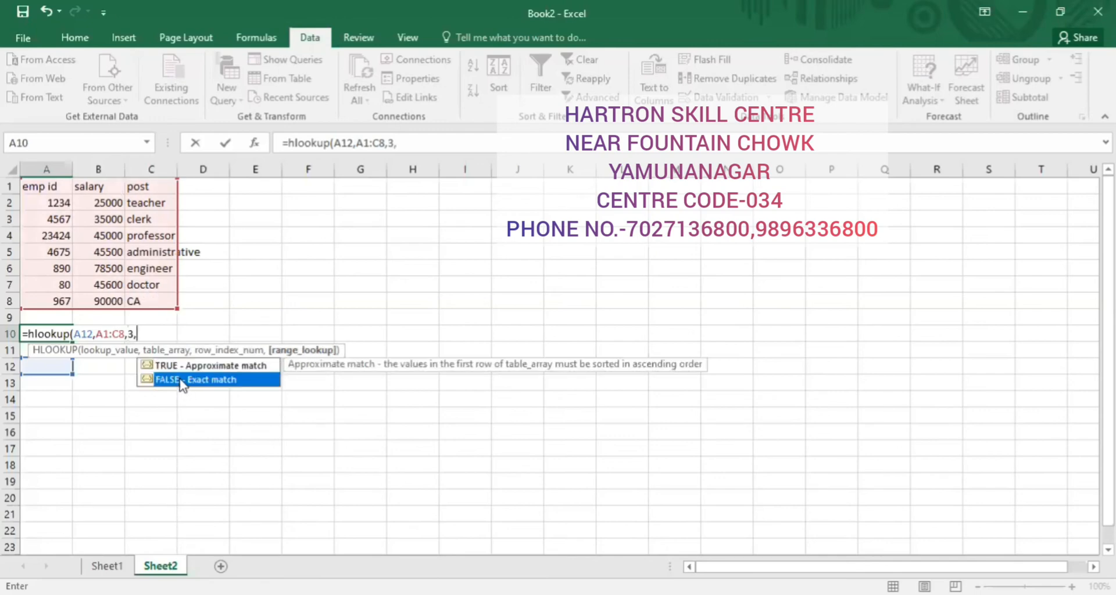
double_click(180, 379)
text())
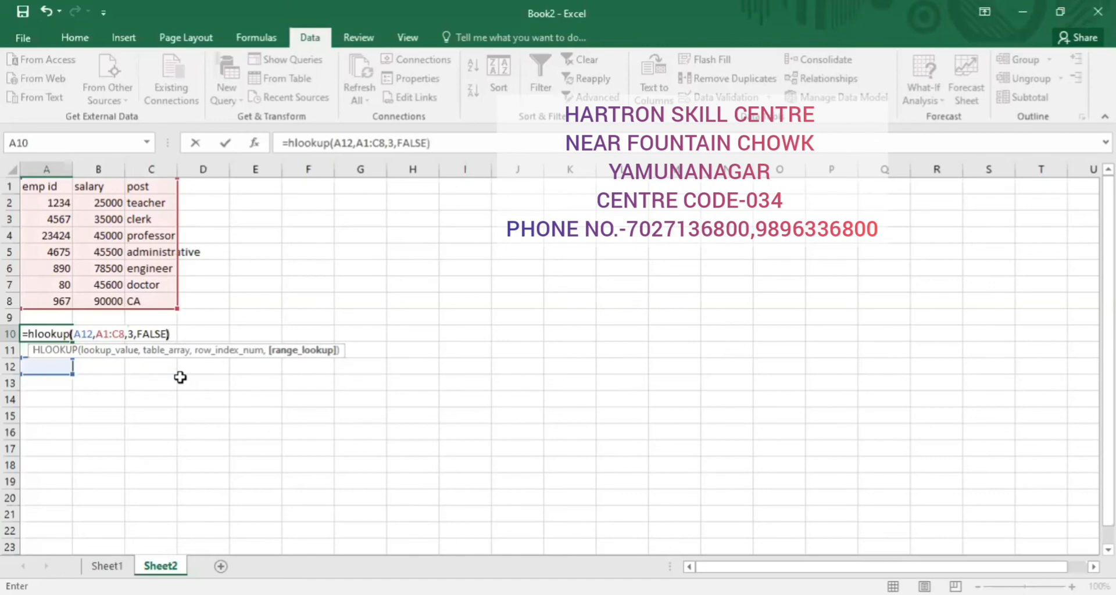
key(Return)
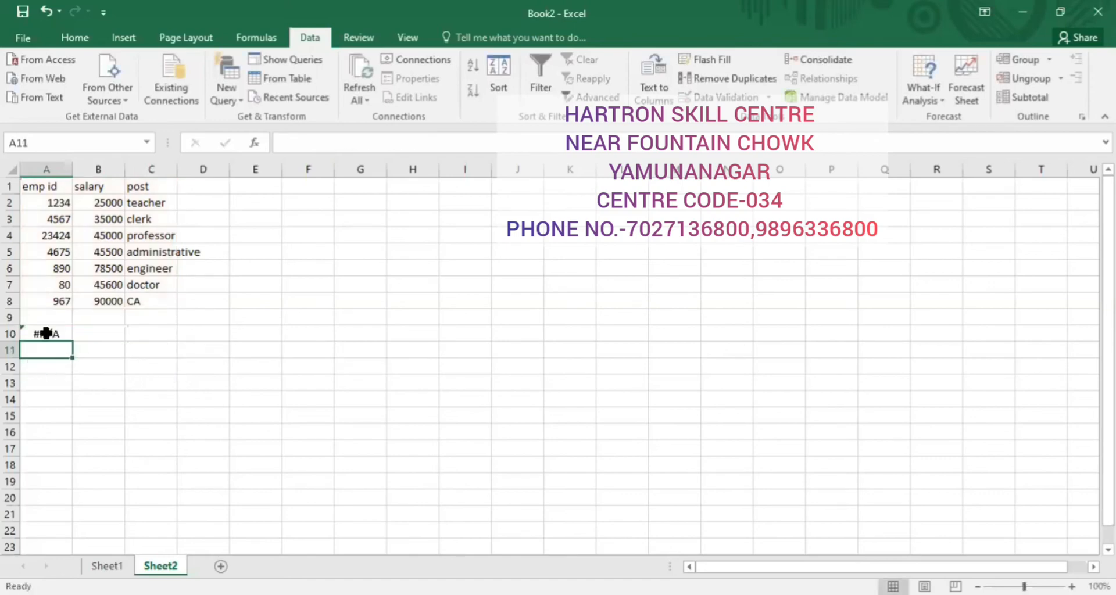
Step: Check the HLOOKUP formula in A10 and enter the first employee's id as its lookup value in A12
click(46, 333)
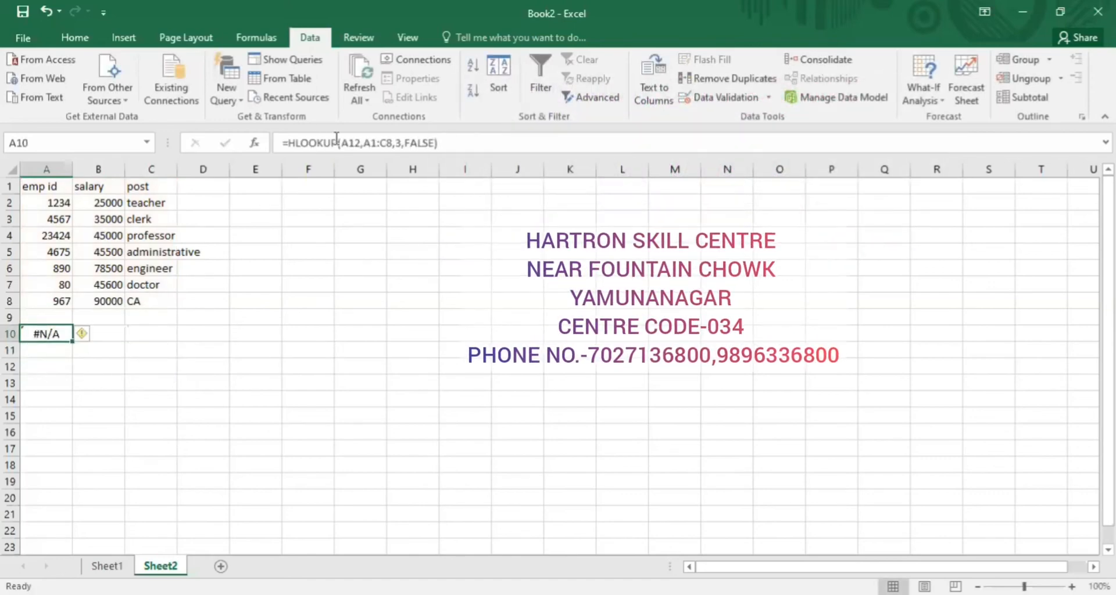
click(50, 368)
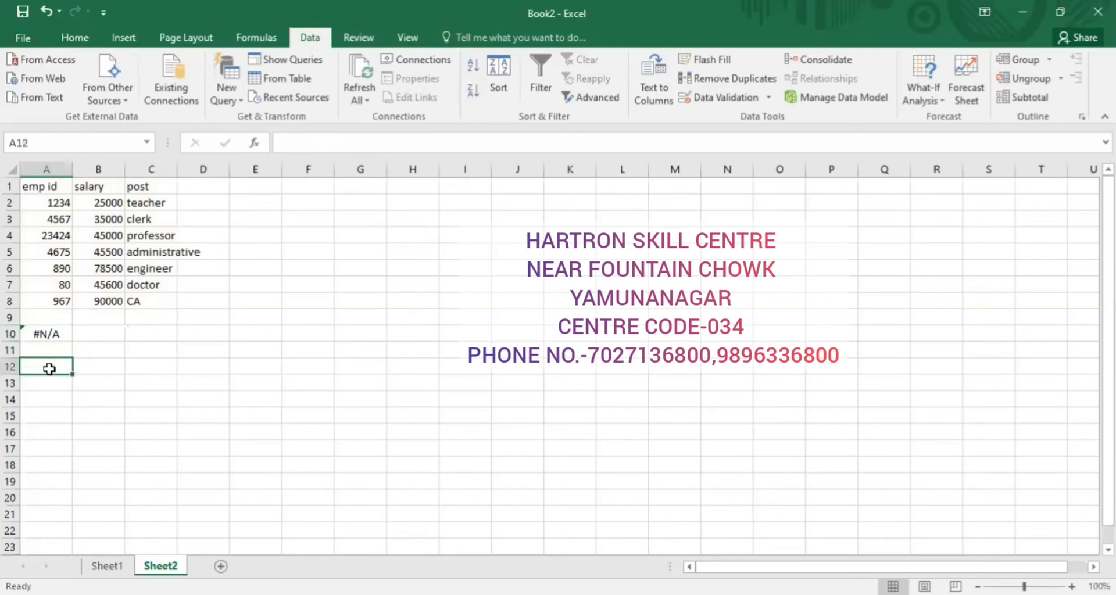
click(59, 334)
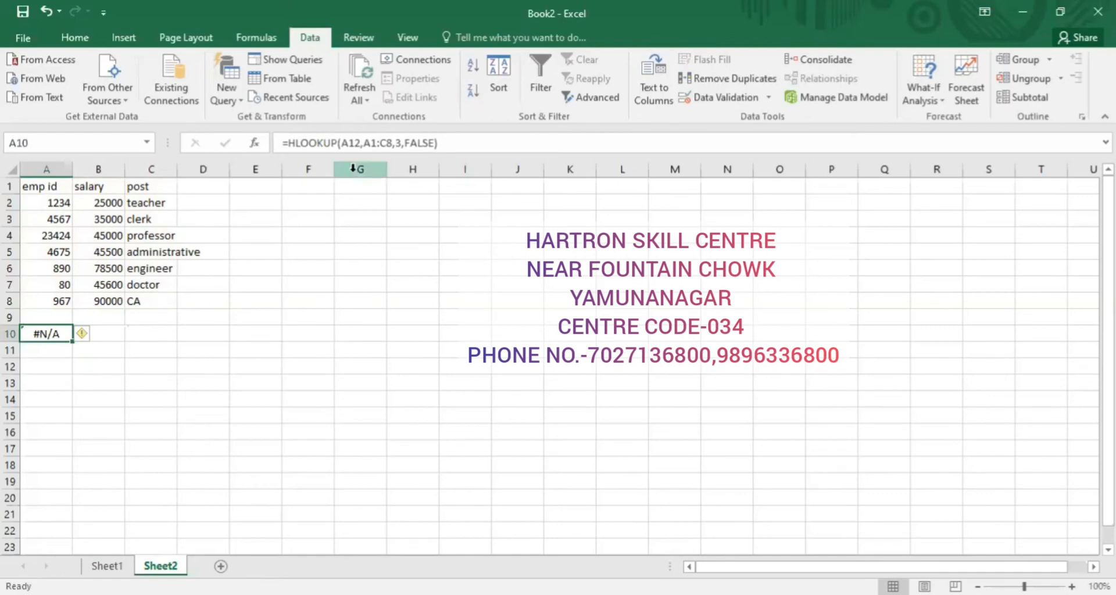
click(48, 367)
text(113==)
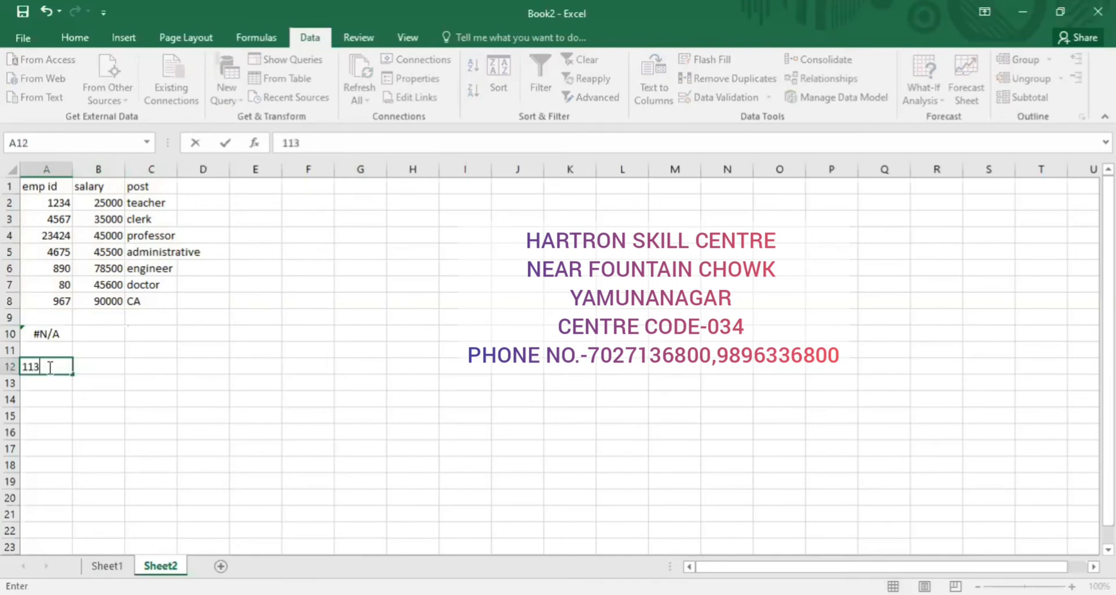
key(BackSpace)
key(BackSpace)
key(BackSpace)
key(BackSpace)
text(234)
key(Return)
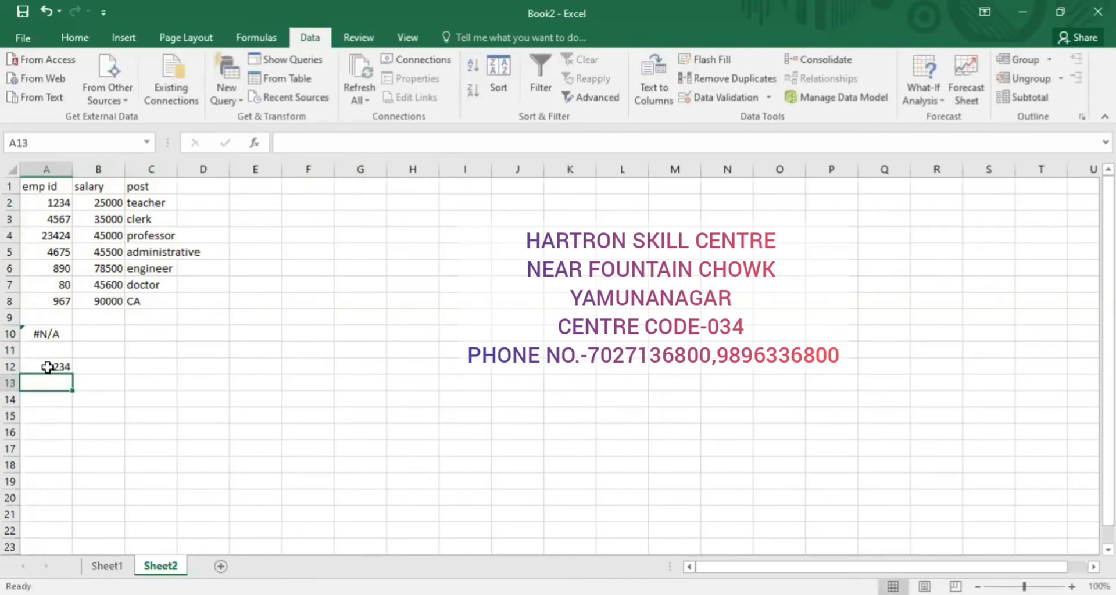
Step: Examine the lookup value in A12 and the HLOOKUP formula in A10
click(48, 367)
key(Down)
key(Down)
key(Up)
key(Up)
key(Up)
key(Up)
key(Up)
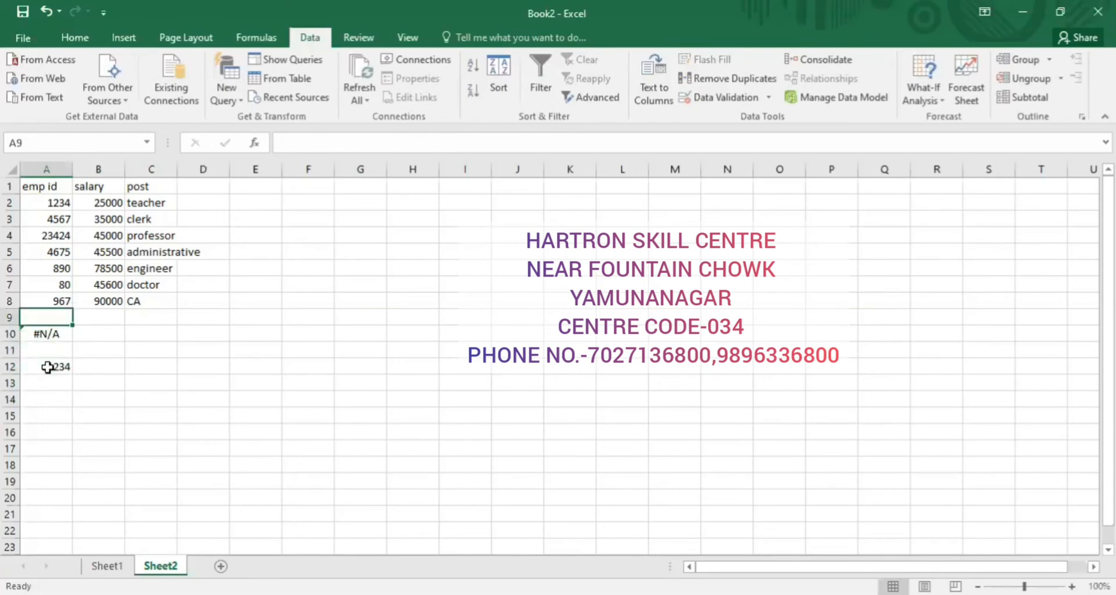
key(Down)
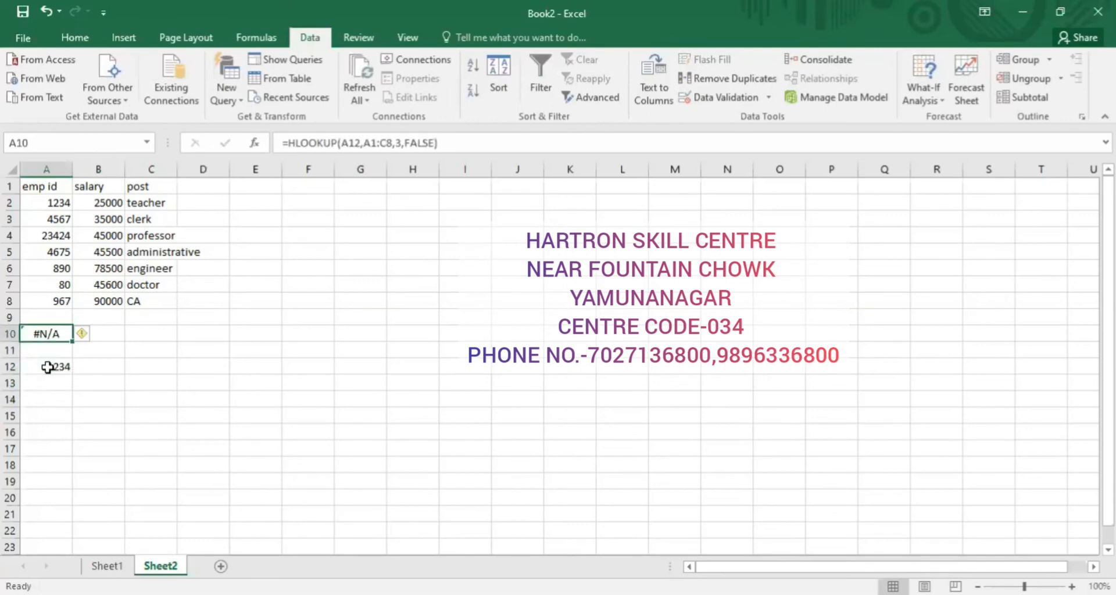
Step: Replace the lookup value in A12 with the second employee's id
click(48, 367)
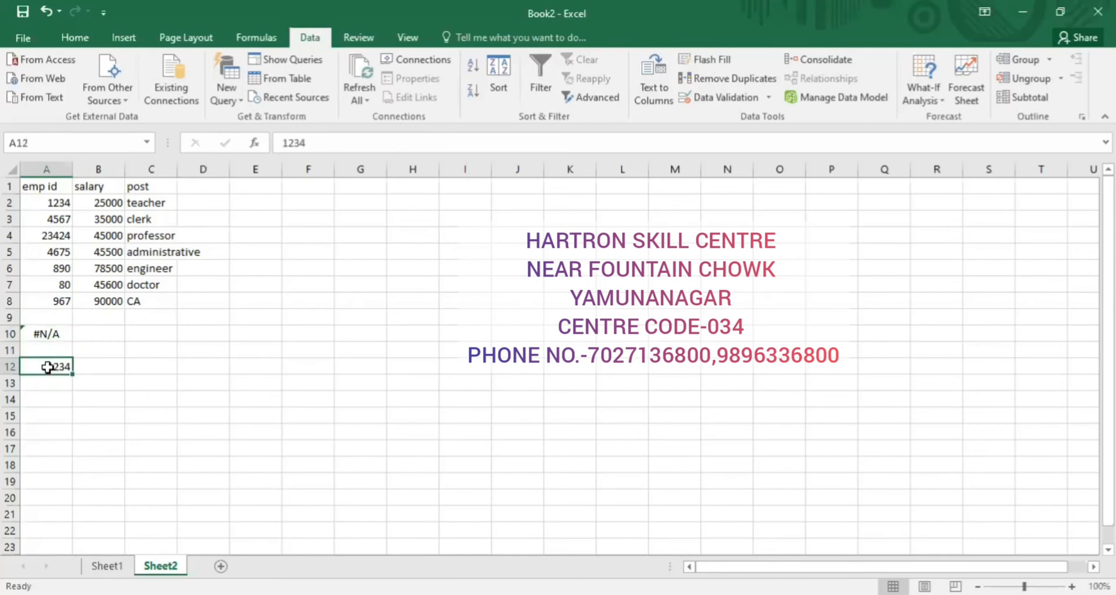
text(4567\)
key(Return)
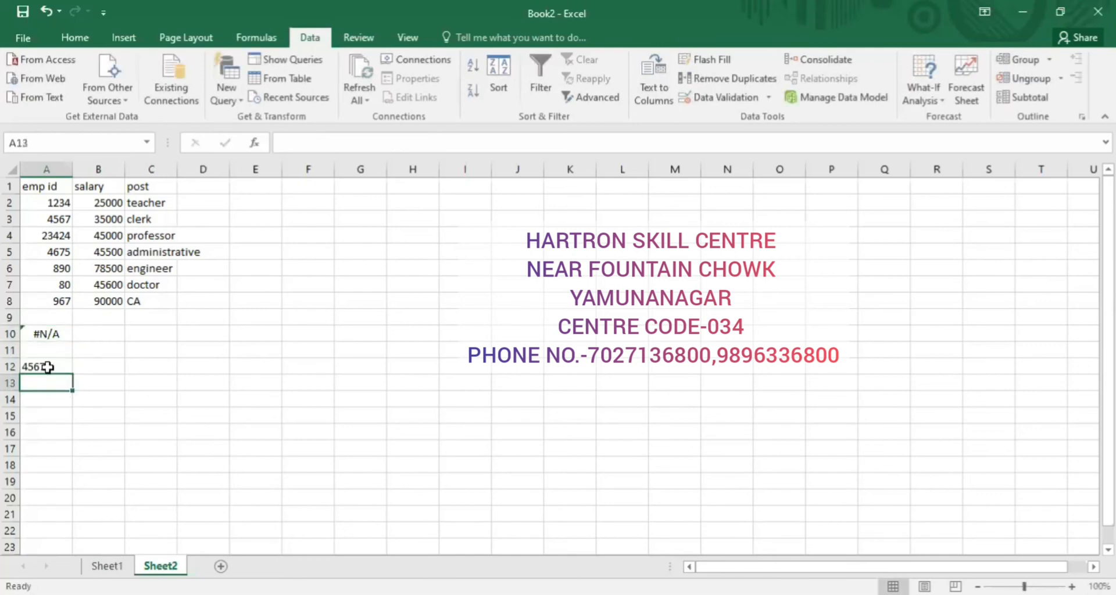
Step: Re-enter the second employee's id as the numeric value in A12
click(47, 367)
text(4667\)
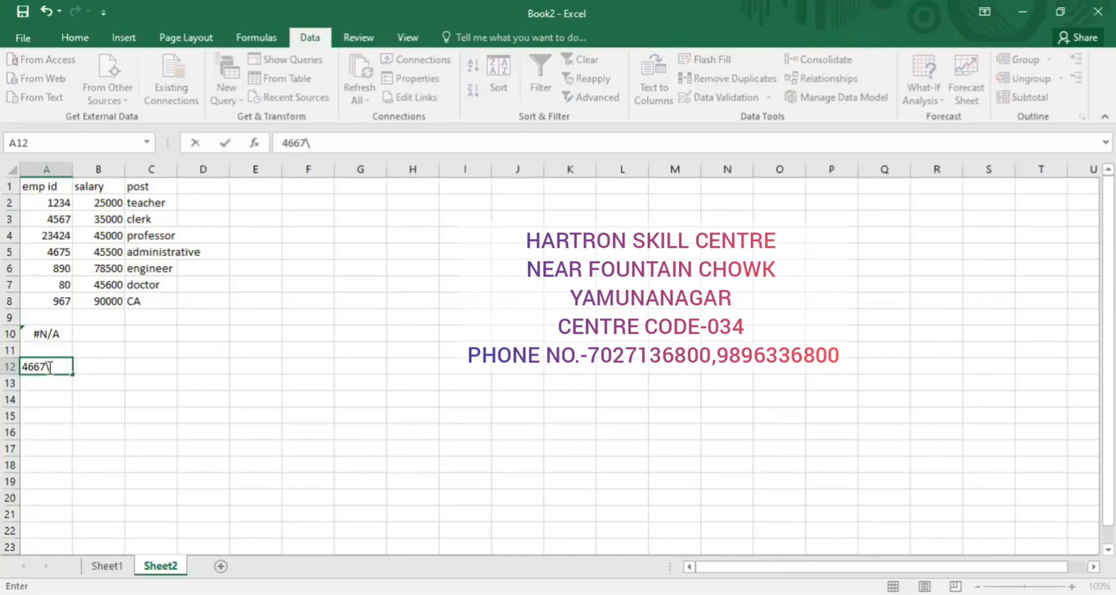
key(BackSpace)
key(BackSpace)
key(BackSpace)
key(BackSpace)
text(567)
key(Return)
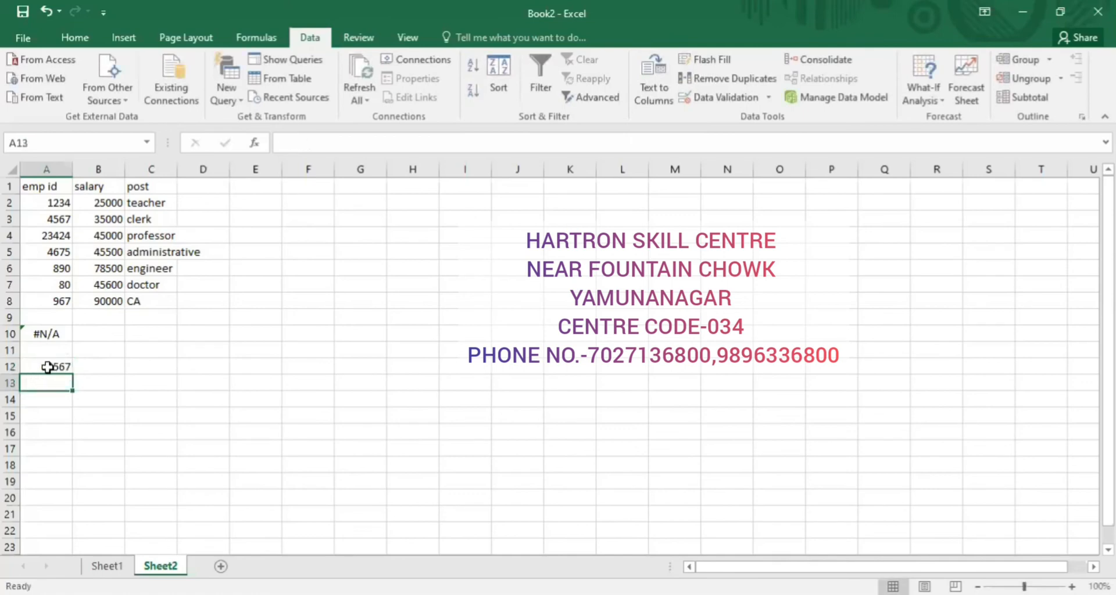
Step: Clear the formula in A10 and begin a new HLOOKUP formula there
key(Up)
key(Up)
key(Up)
key(Delete)
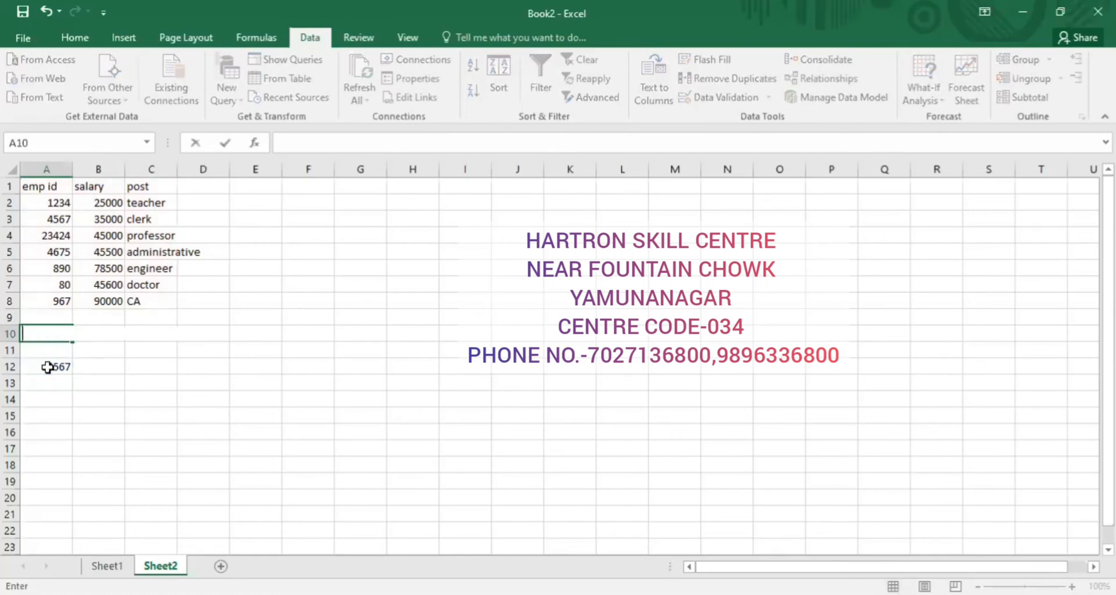
text(=hlookup)
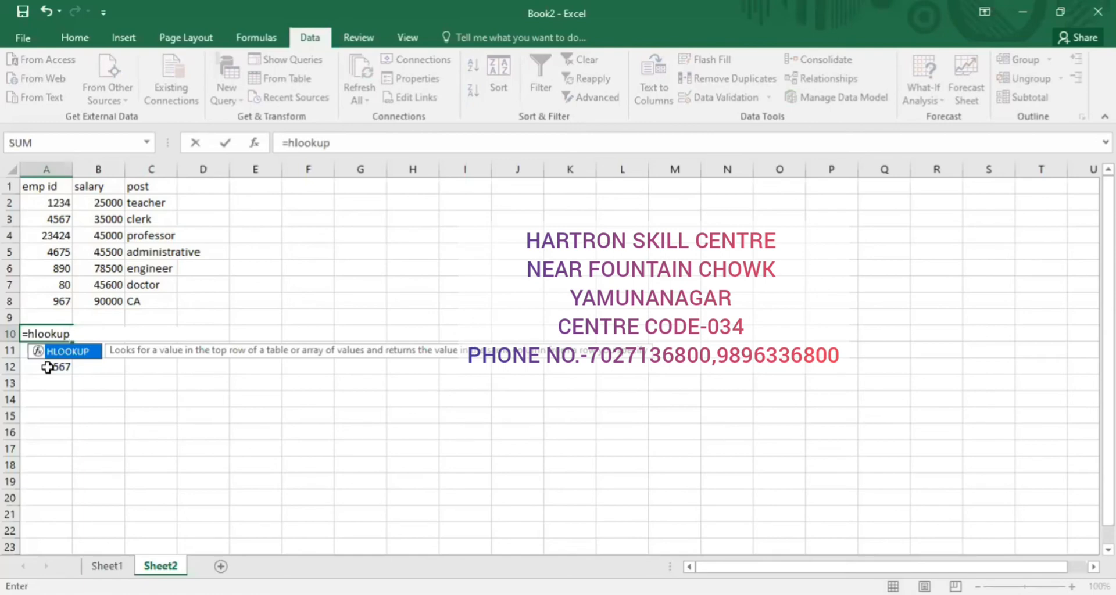
text((()
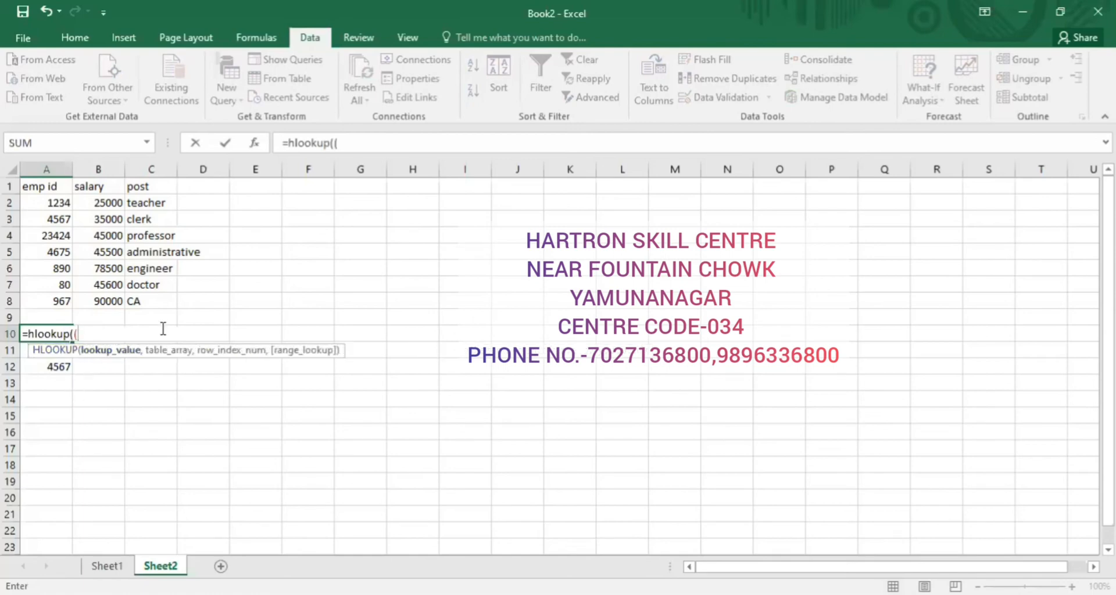
click(196, 317)
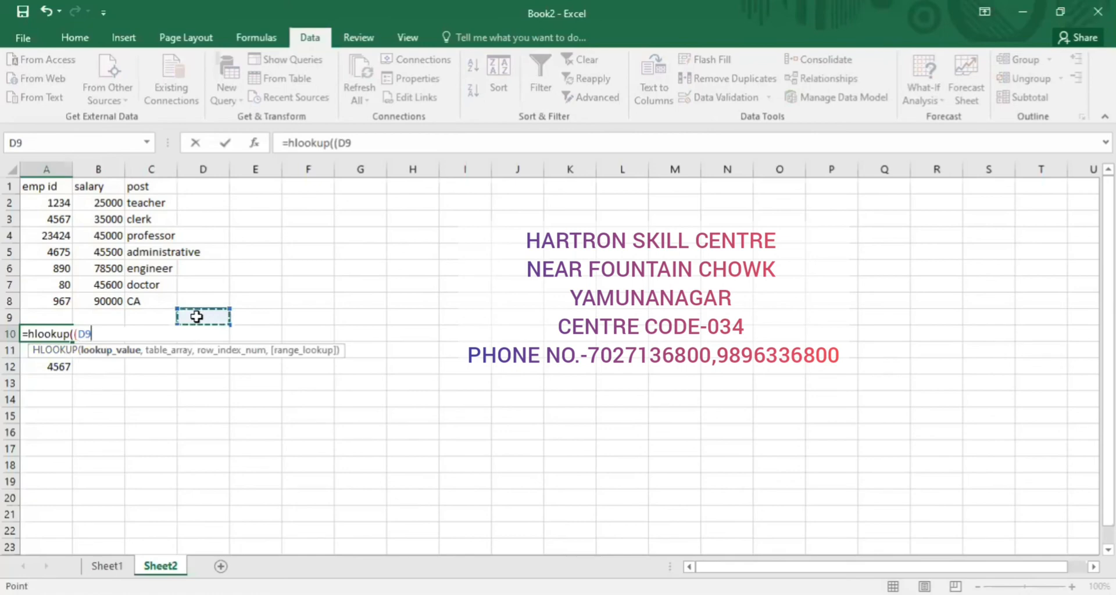
text(,)
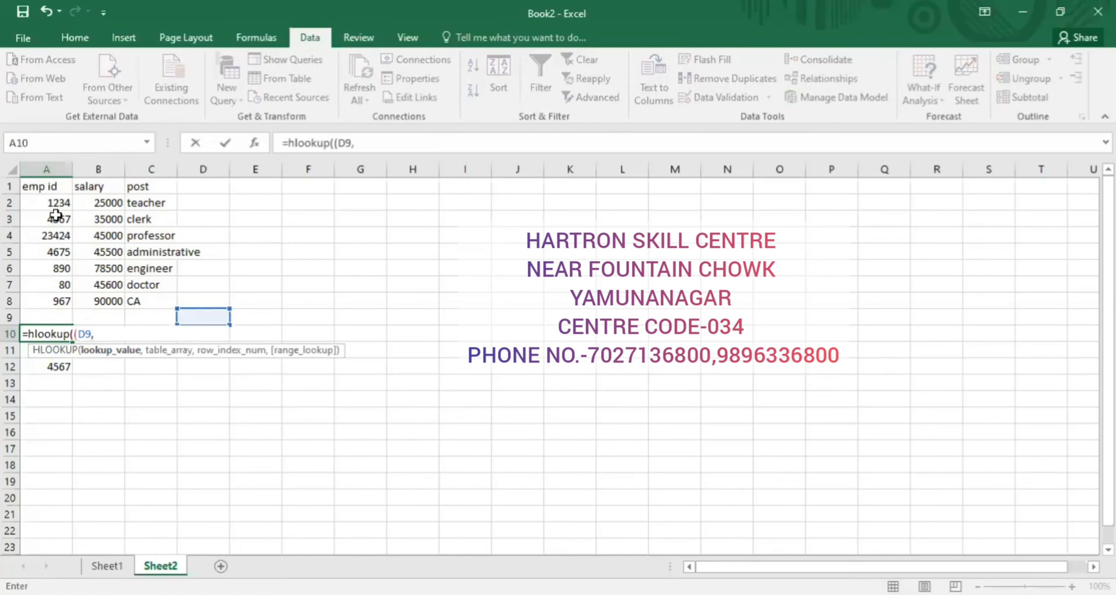
click(41, 187)
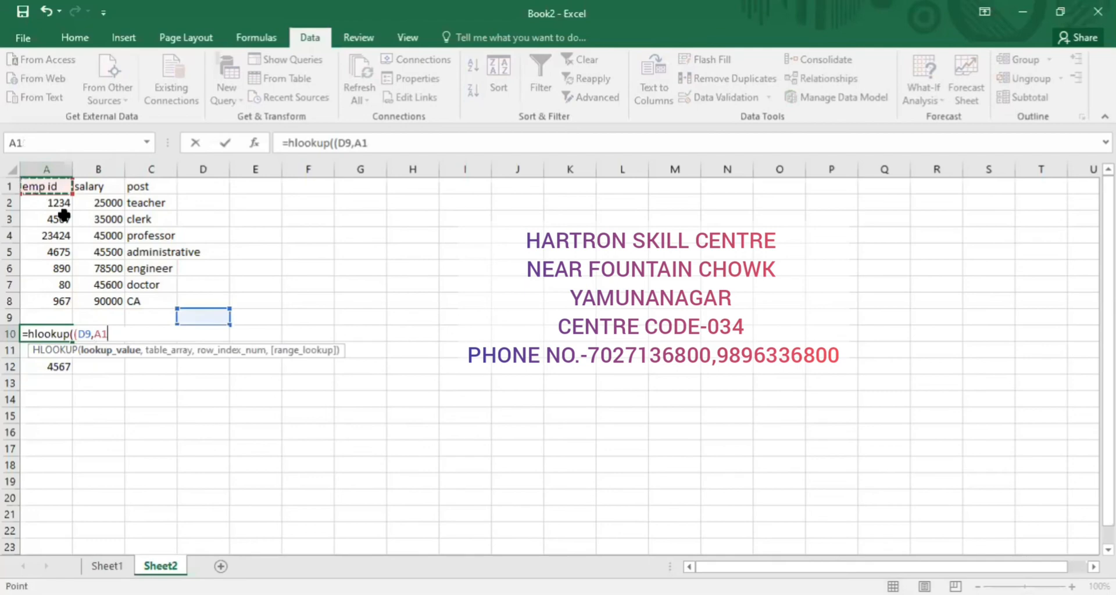
drag(64, 216, 152, 298)
text(,)
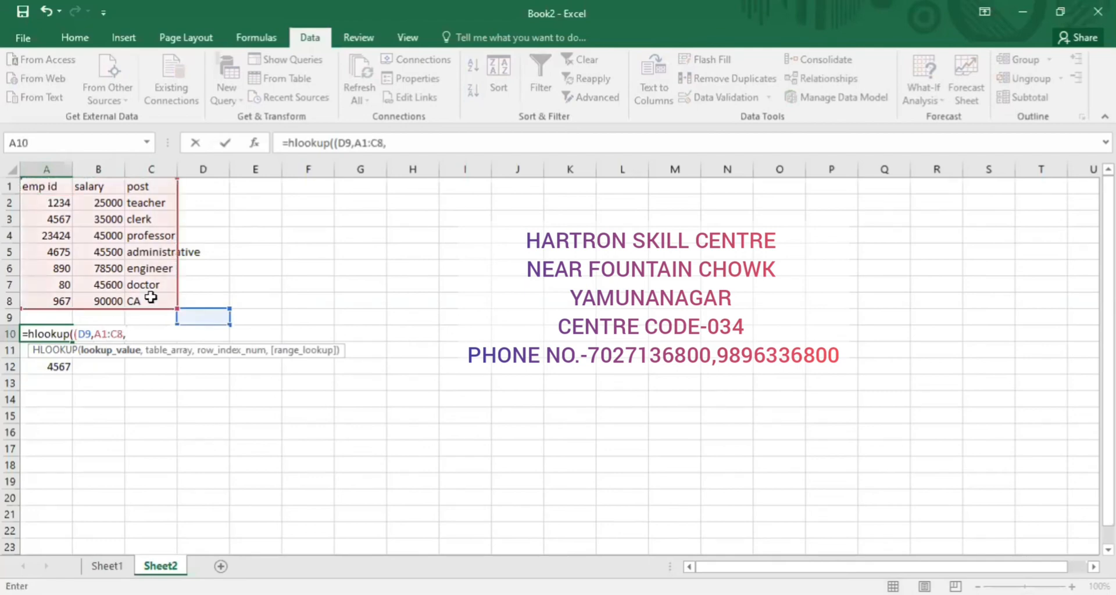
text(3,fal)
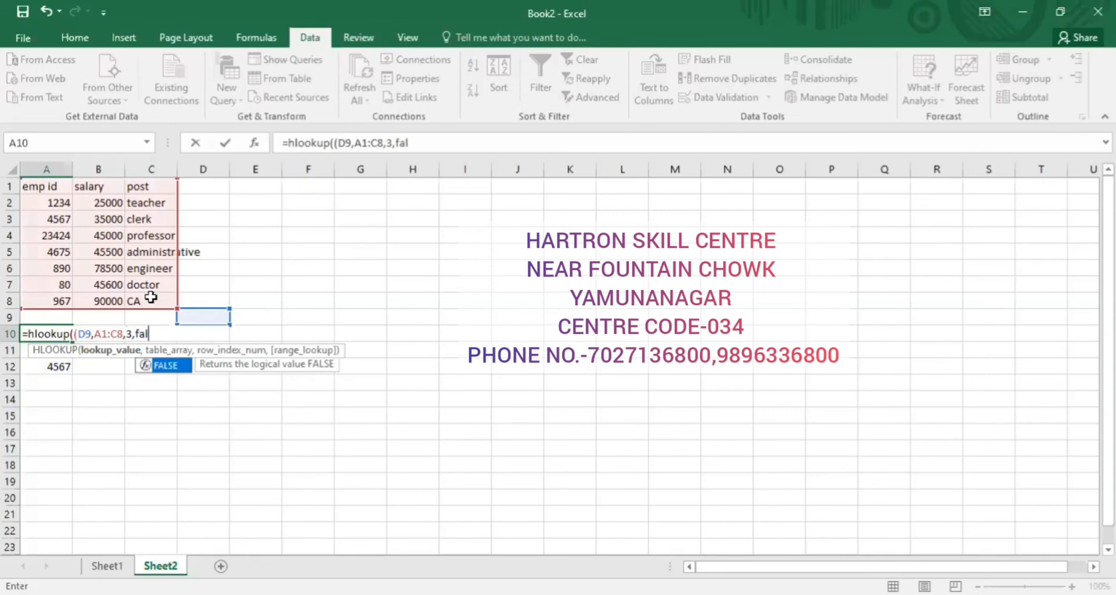
key(BackSpace)
key(BackSpace)
key(BackSpace)
key(BackSpace)
key(BackSpace)
key(BackSpace)
key(BackSpace)
key(BackSpace)
key(BackSpace)
key(BackSpace)
key(BackSpace)
key(BackSpace)
key(BackSpace)
key(BackSpace)
key(BackSpace)
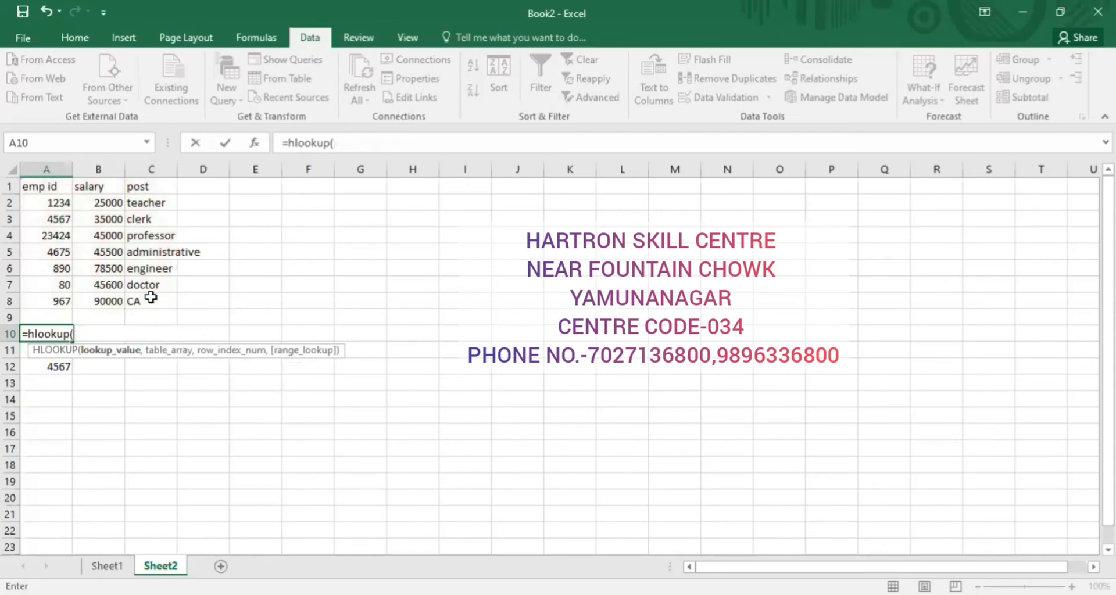
Step: Complete the formula in A10 as =HLOOKUP(D9,A1:C8,3,FALSE), choosing an exact match
click(185, 320)
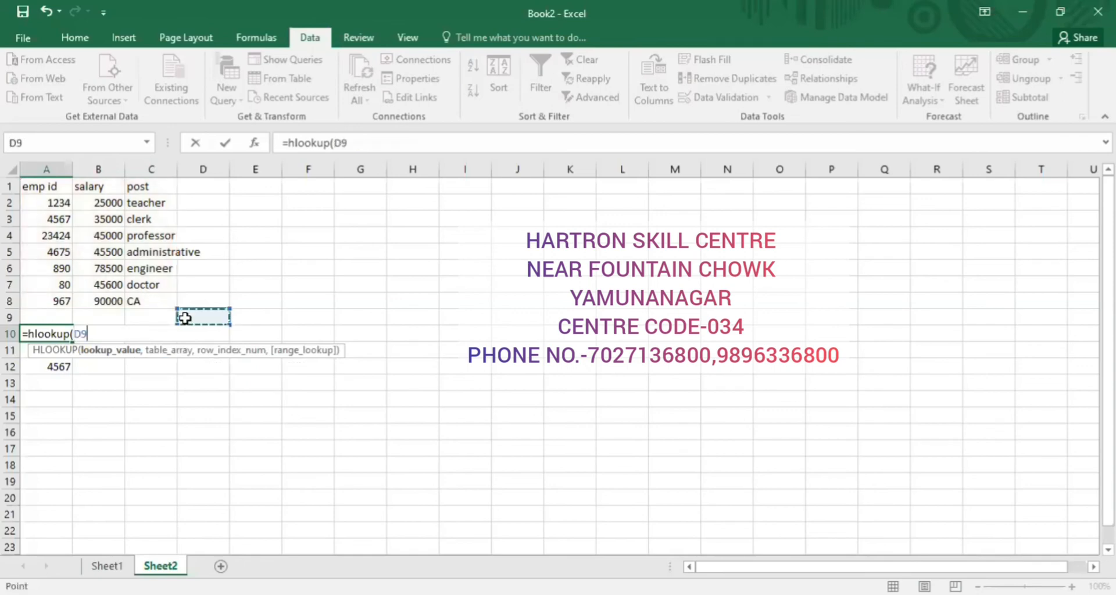
text(,)
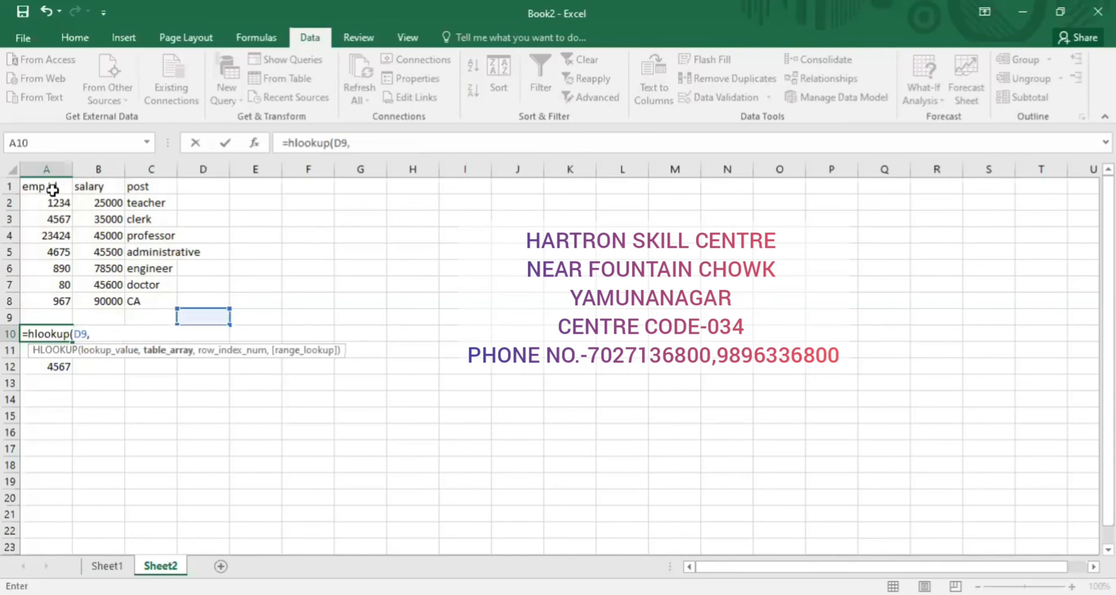
click(53, 188)
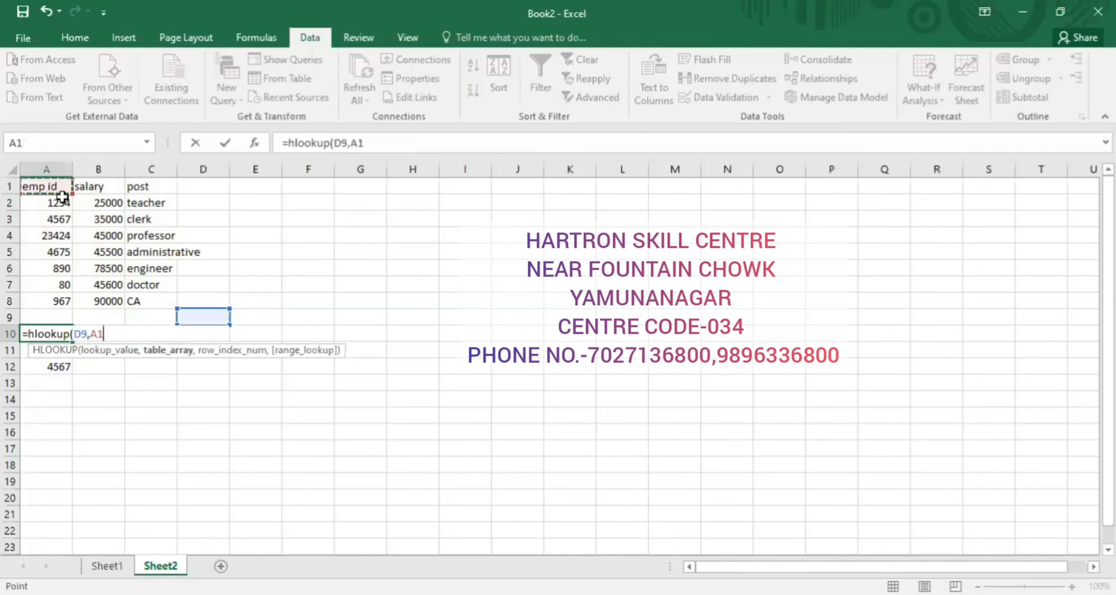
drag(62, 198, 145, 306)
text(,)
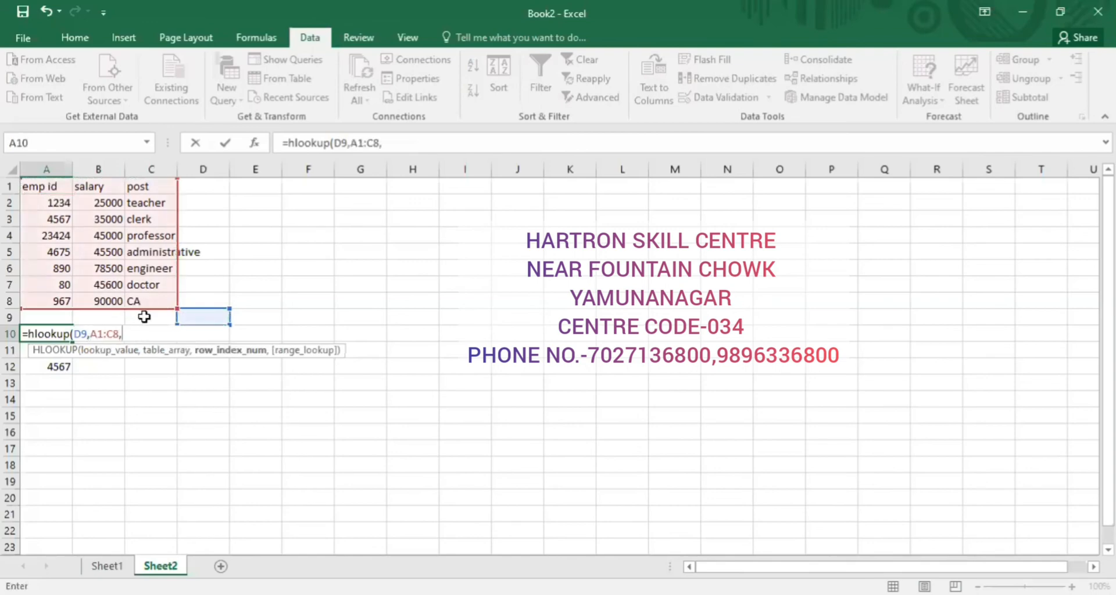
text(3,)
click(159, 381)
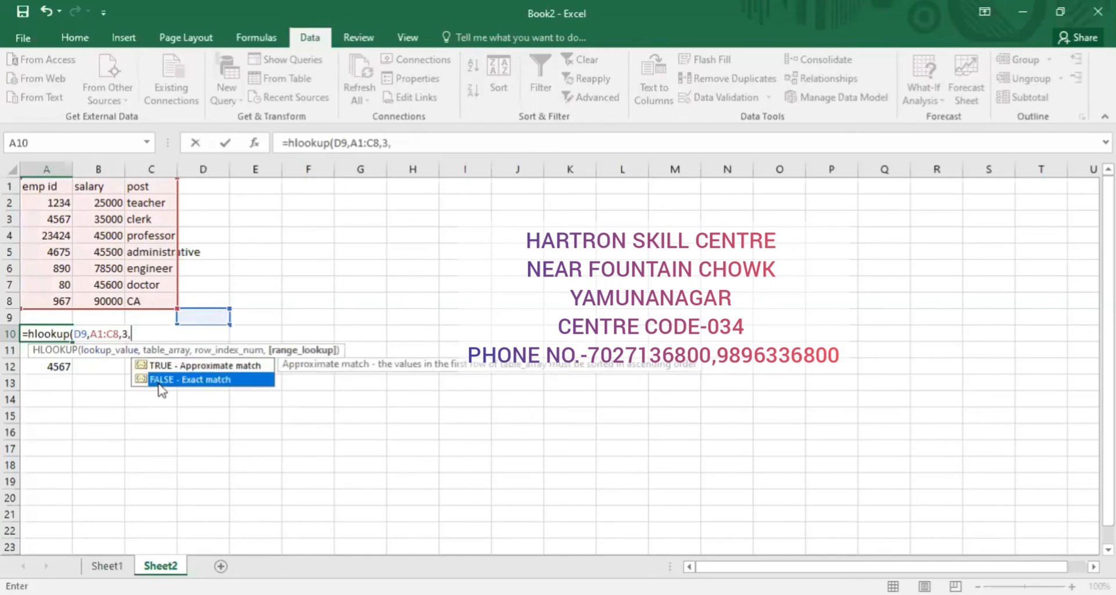
double_click(159, 381)
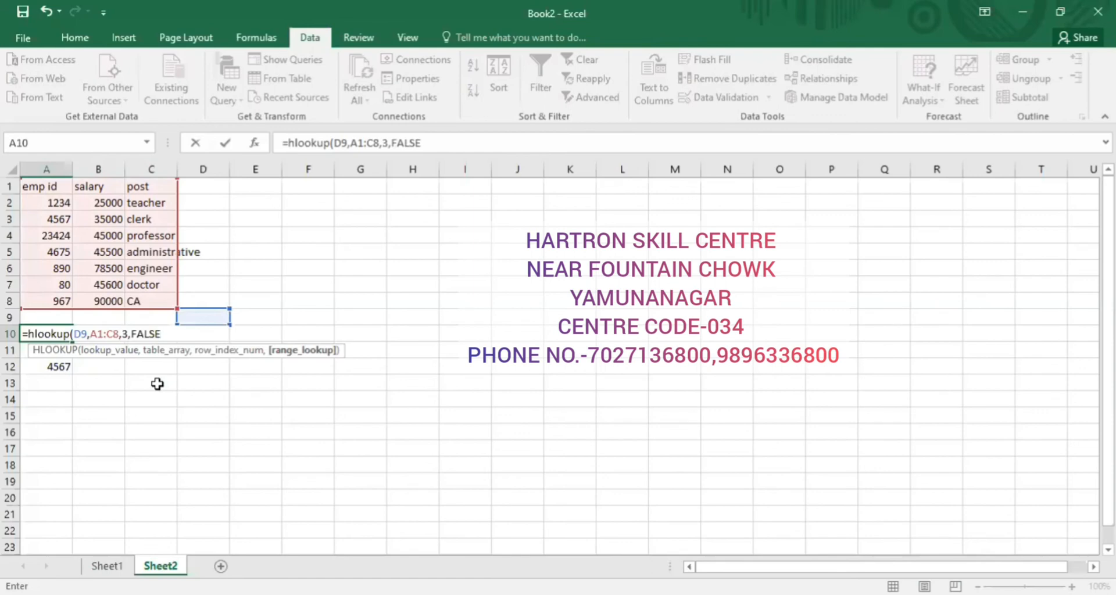
text())
key(Return)
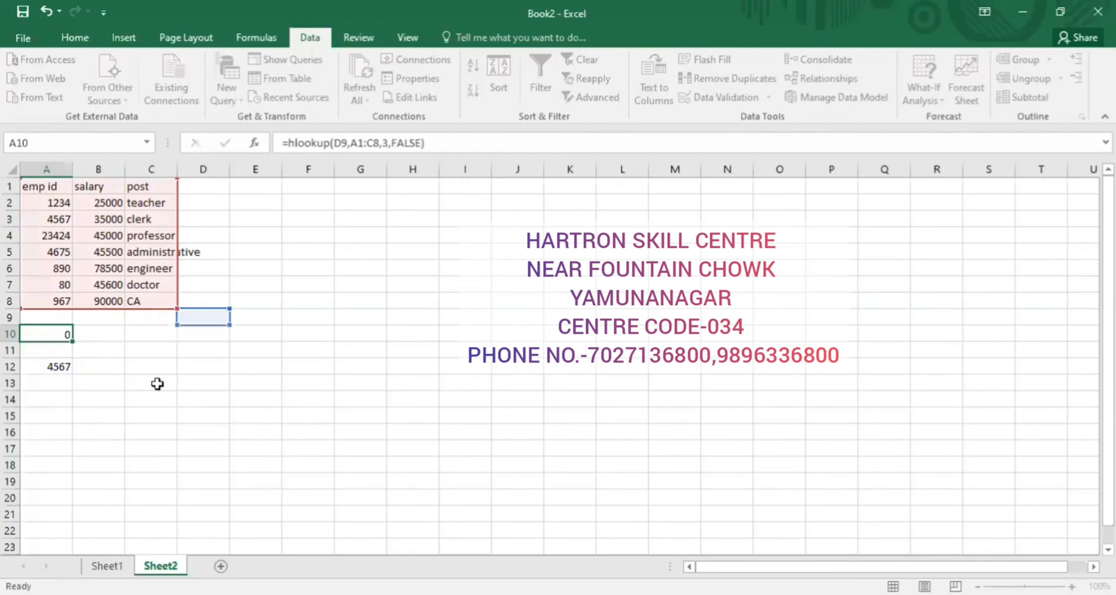
Step: Enter the first employee's id in cell C9, below the post column
click(39, 337)
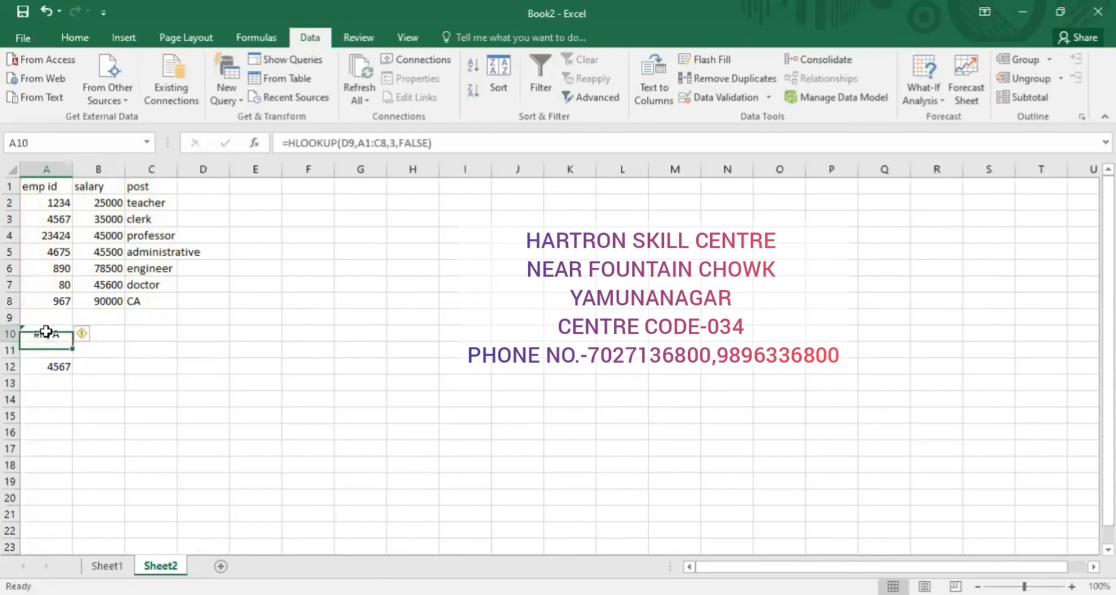
click(167, 323)
text(1234)
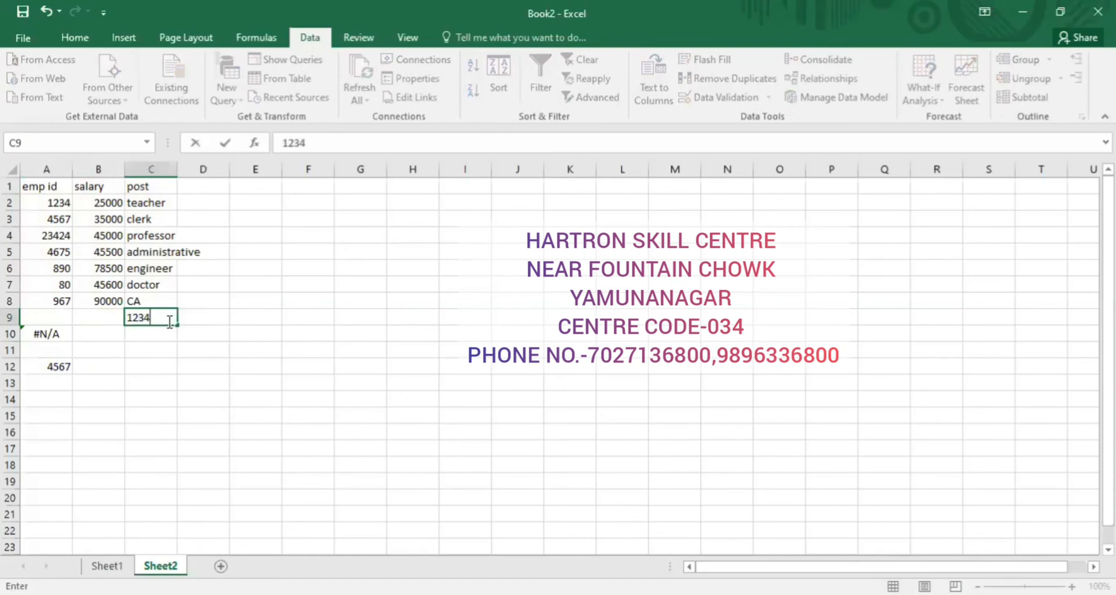
key(Return)
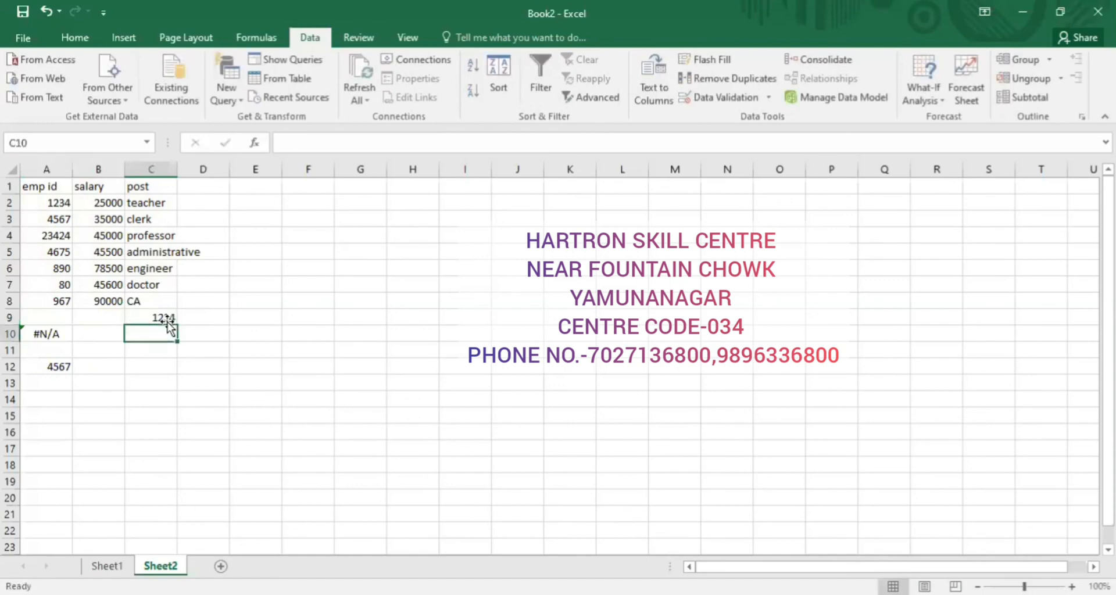
Step: Ignore the error flagged on the HLOOKUP formula in A10
click(25, 337)
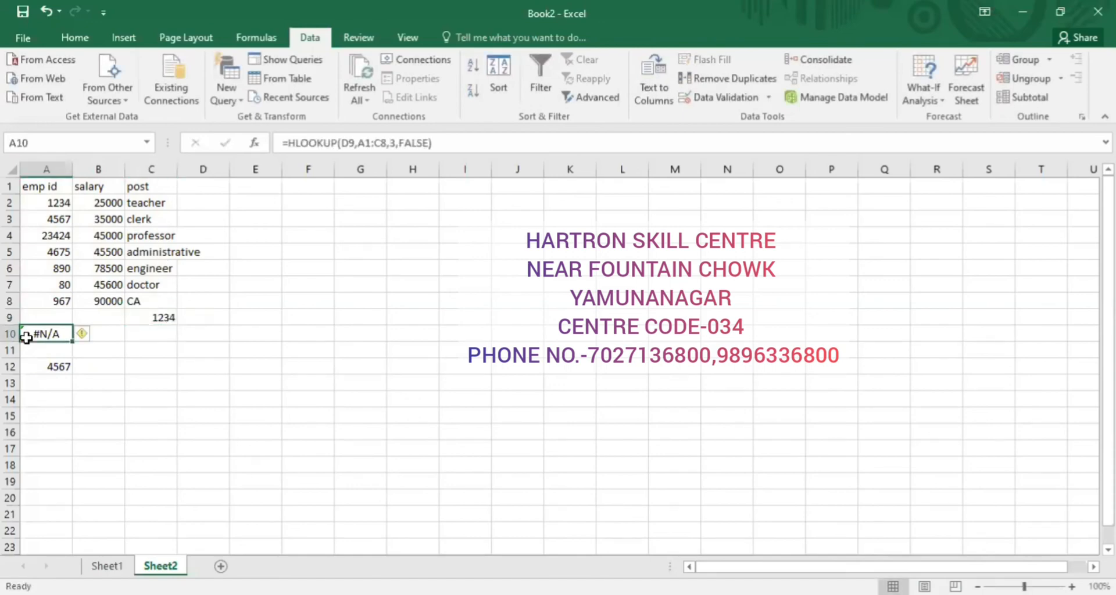
click(88, 336)
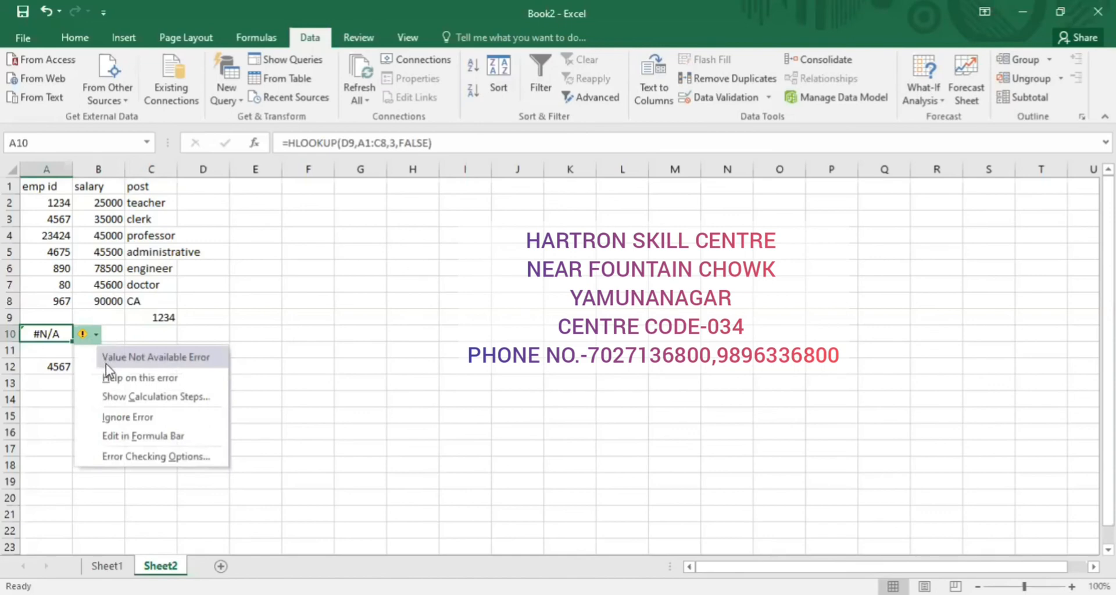
click(138, 418)
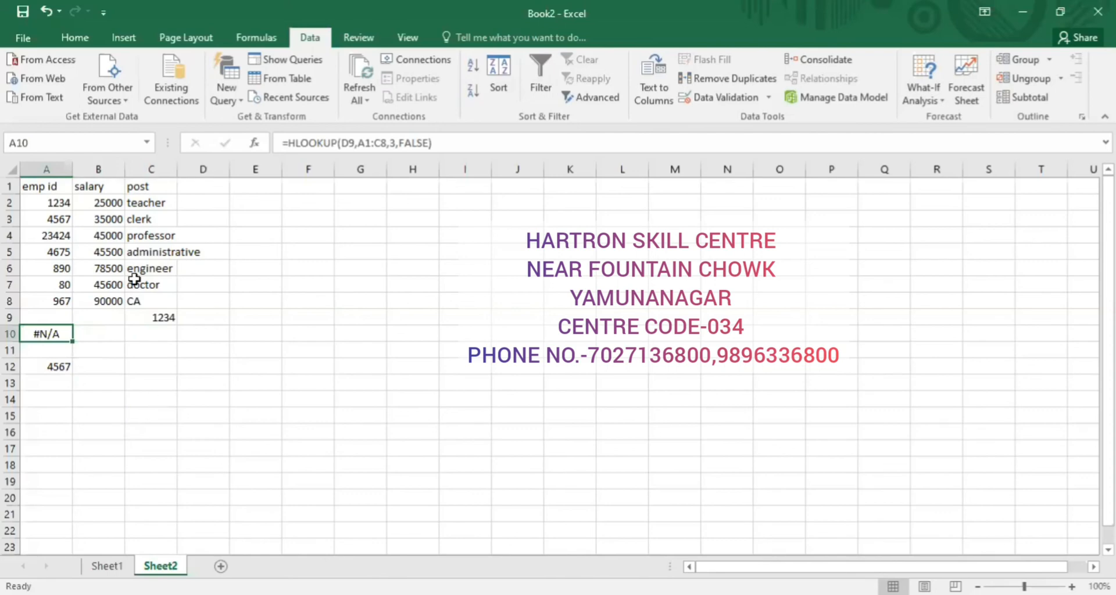
Step: Replace the value in C9 with the doctor's employee id
click(162, 319)
key(Down)
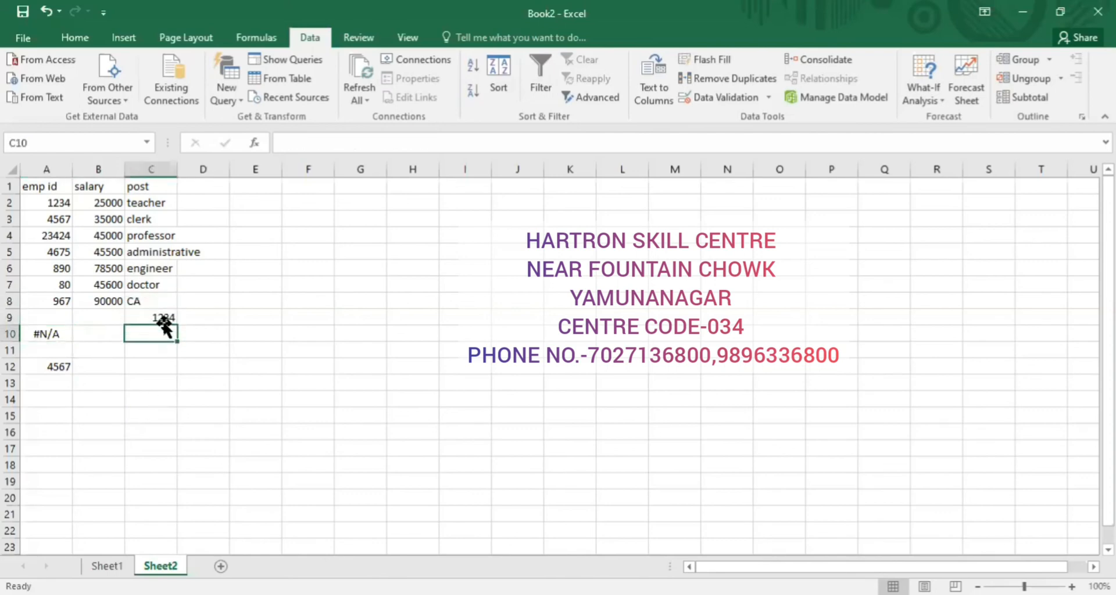
key(Down)
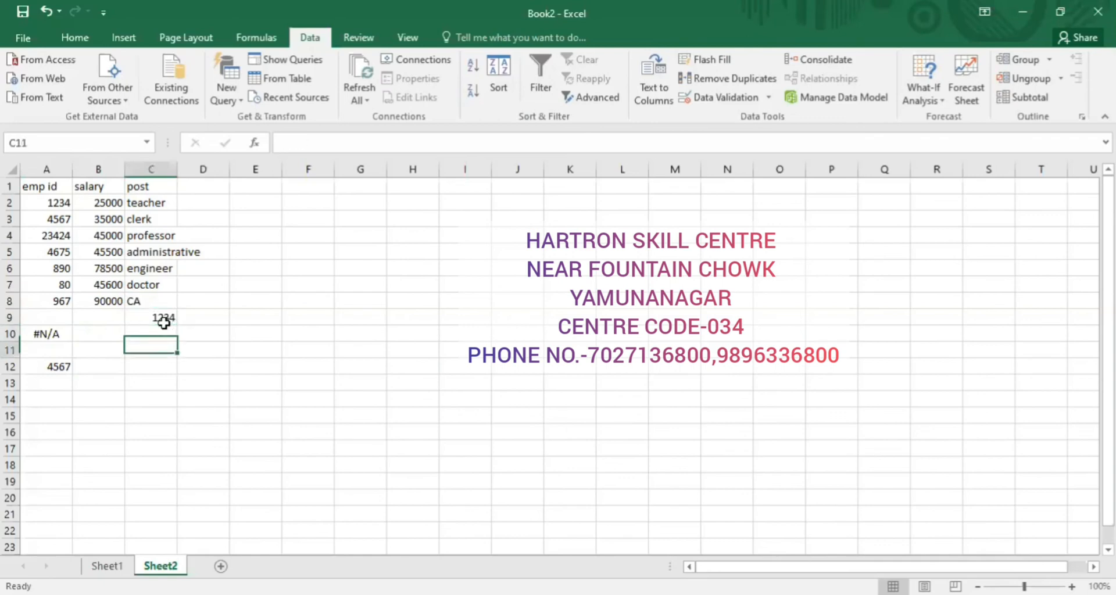
key(Up)
key(Up)
key(Up)
click(164, 324)
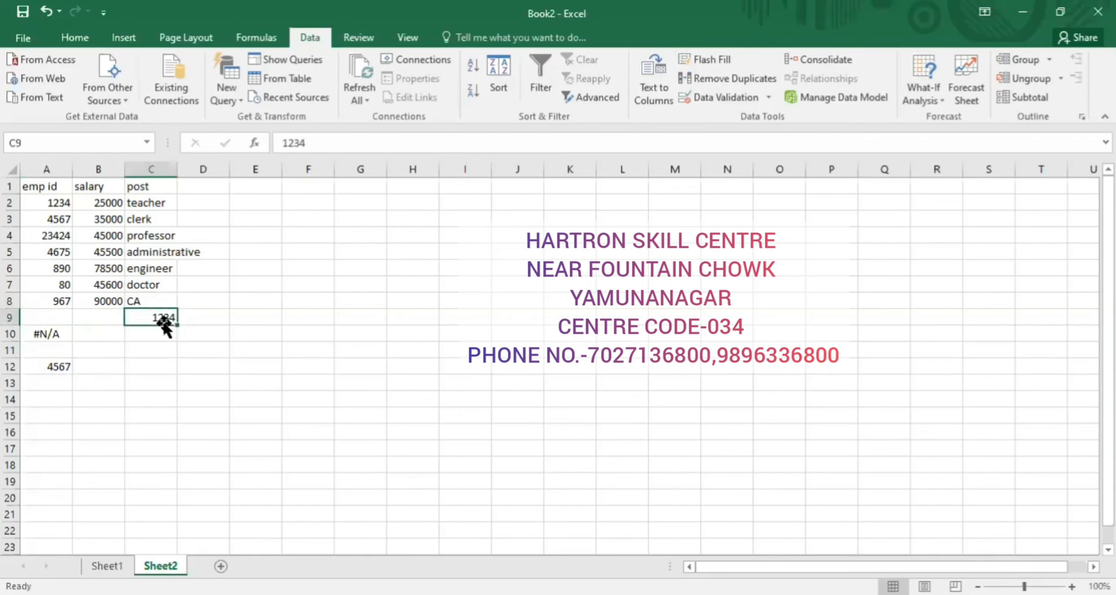
text(80)
key(Return)
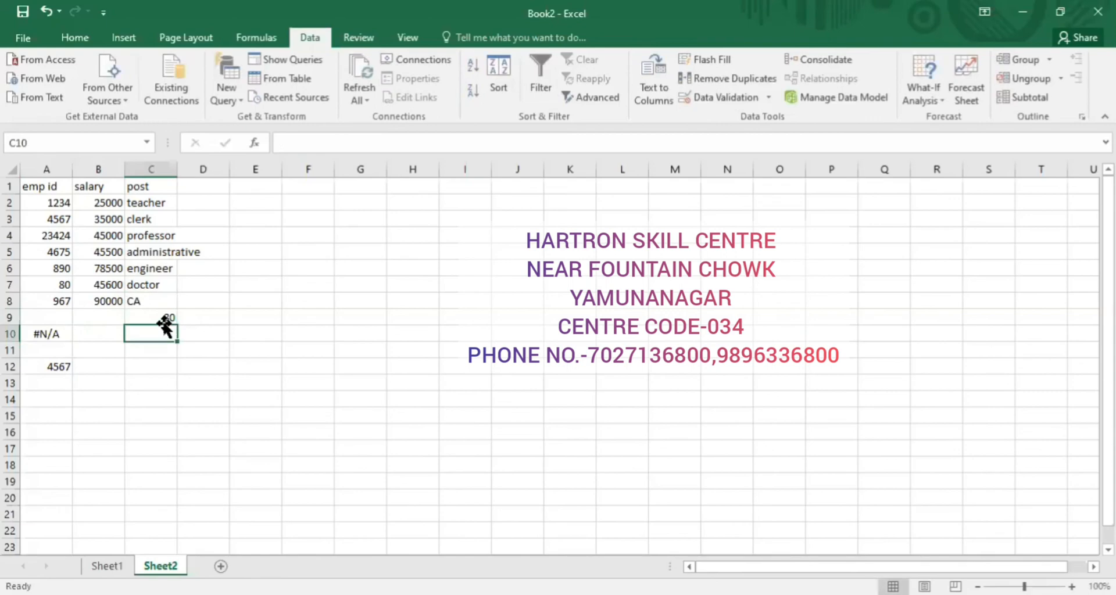
Step: Inspect the arguments of the HLOOKUP formula in A10 and open the help on its error
click(46, 349)
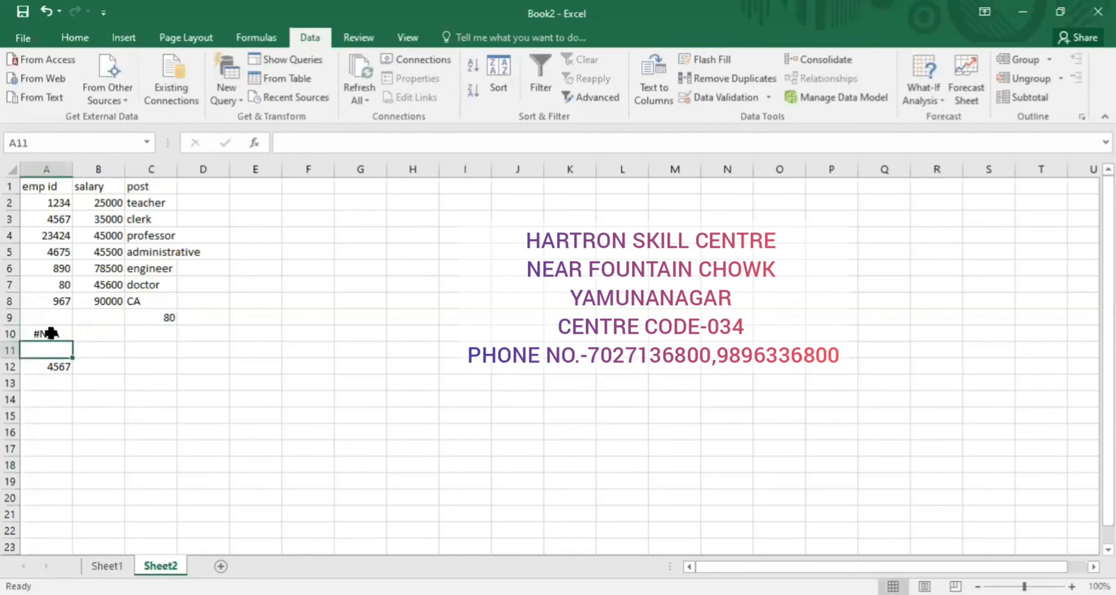
click(51, 333)
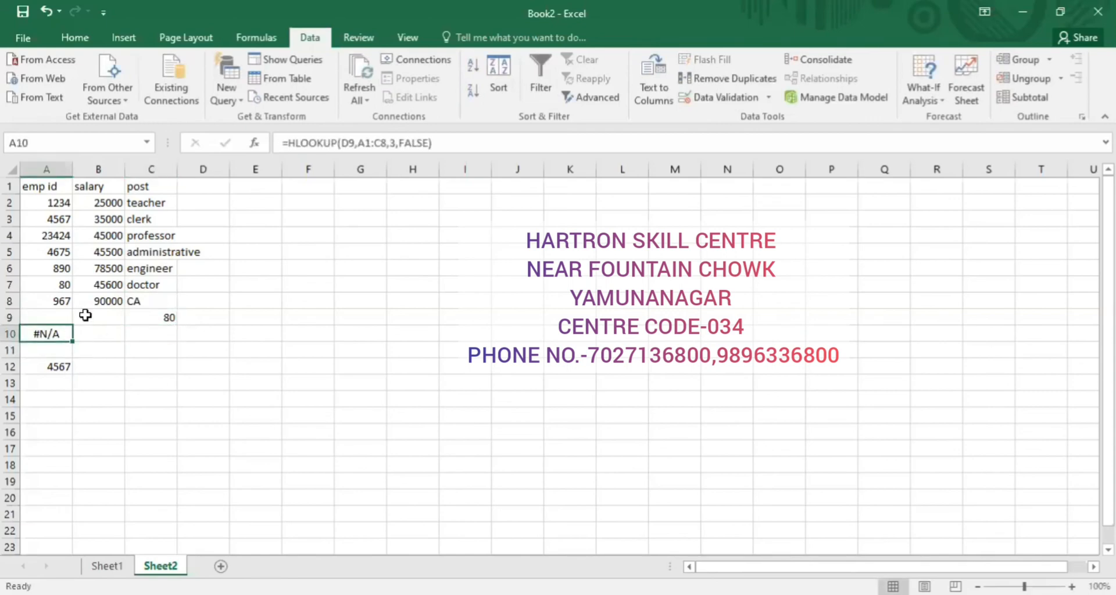
click(327, 150)
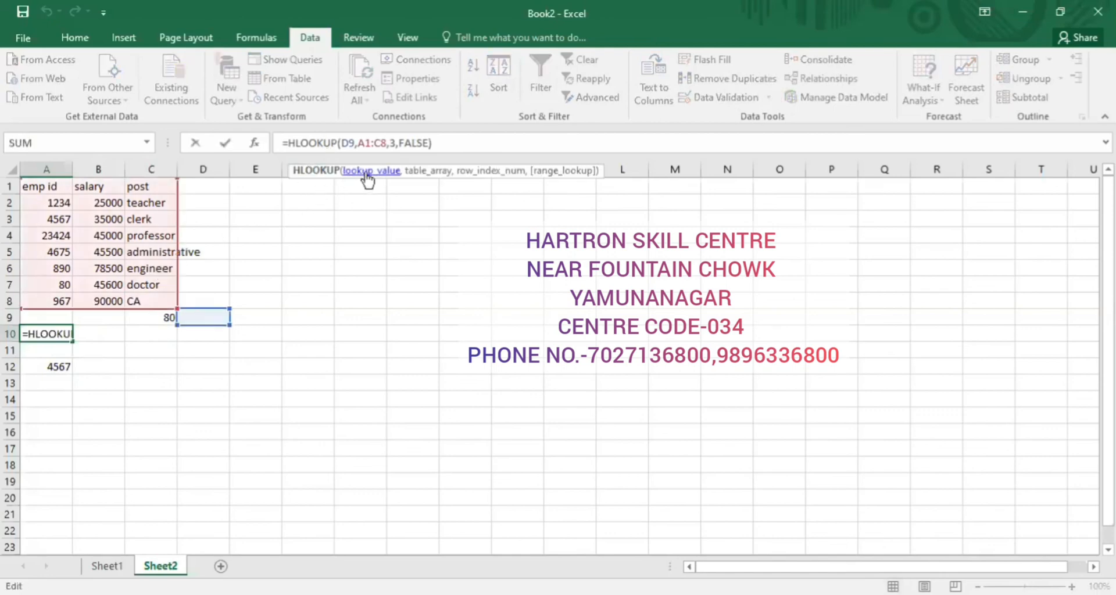
click(425, 181)
click(475, 174)
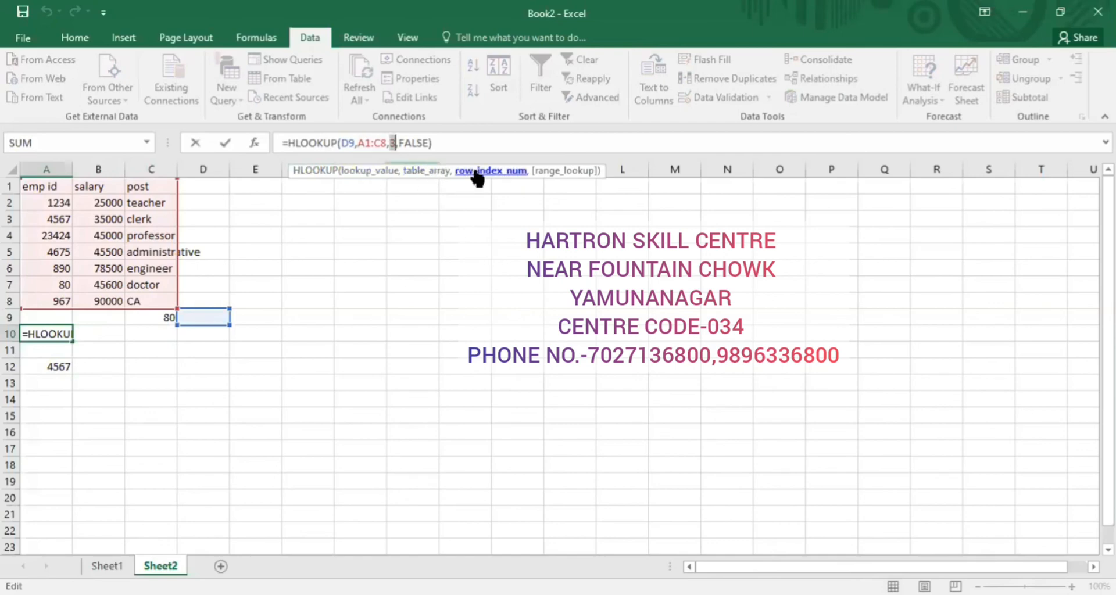
click(540, 173)
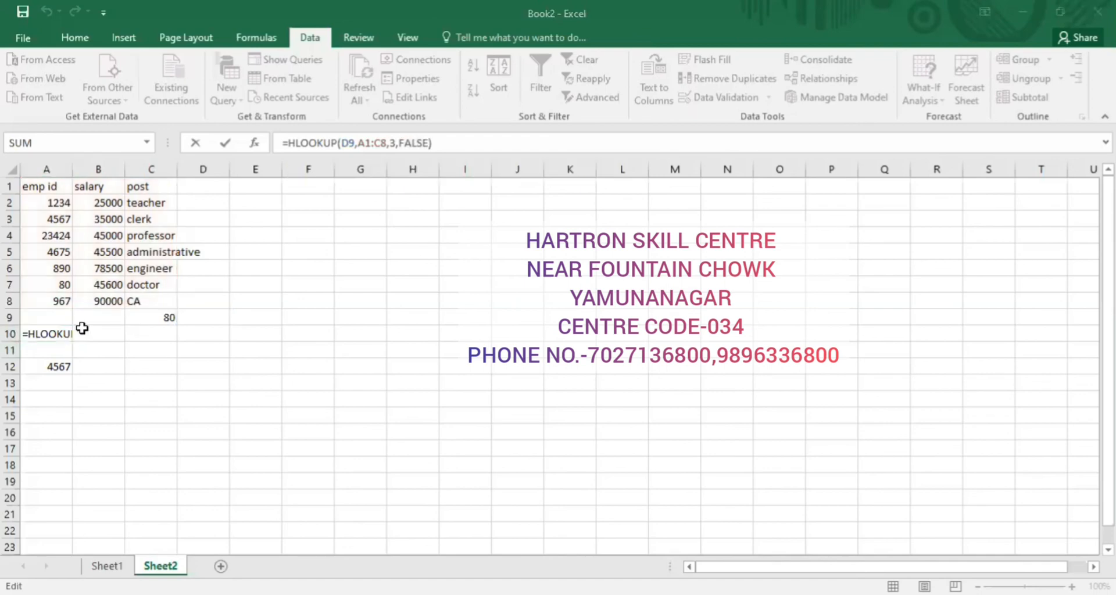
key(ctrl+Return)
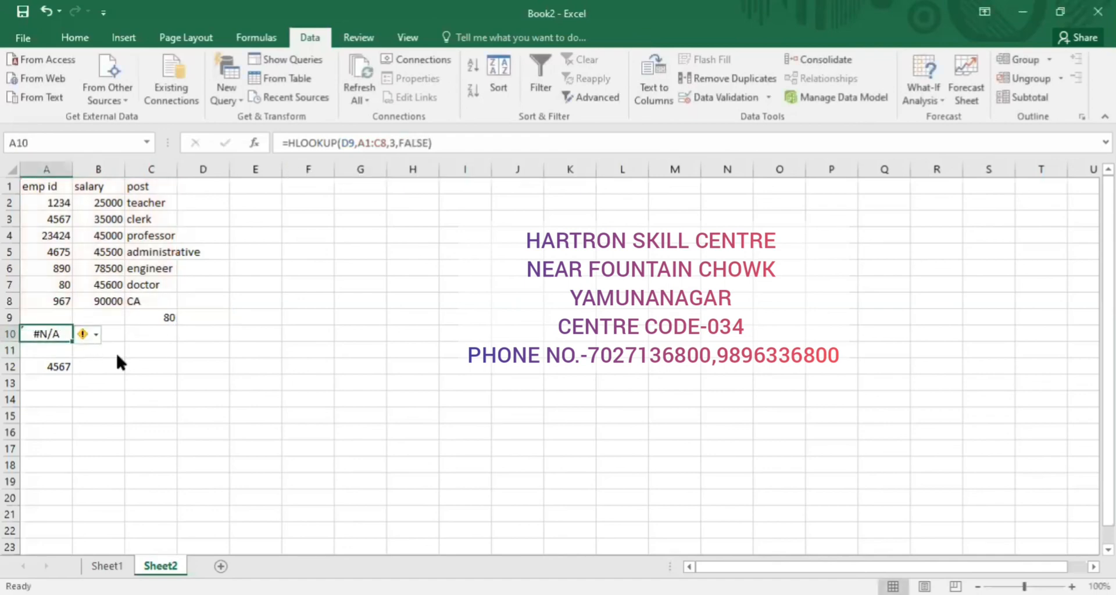
click(87, 334)
click(120, 379)
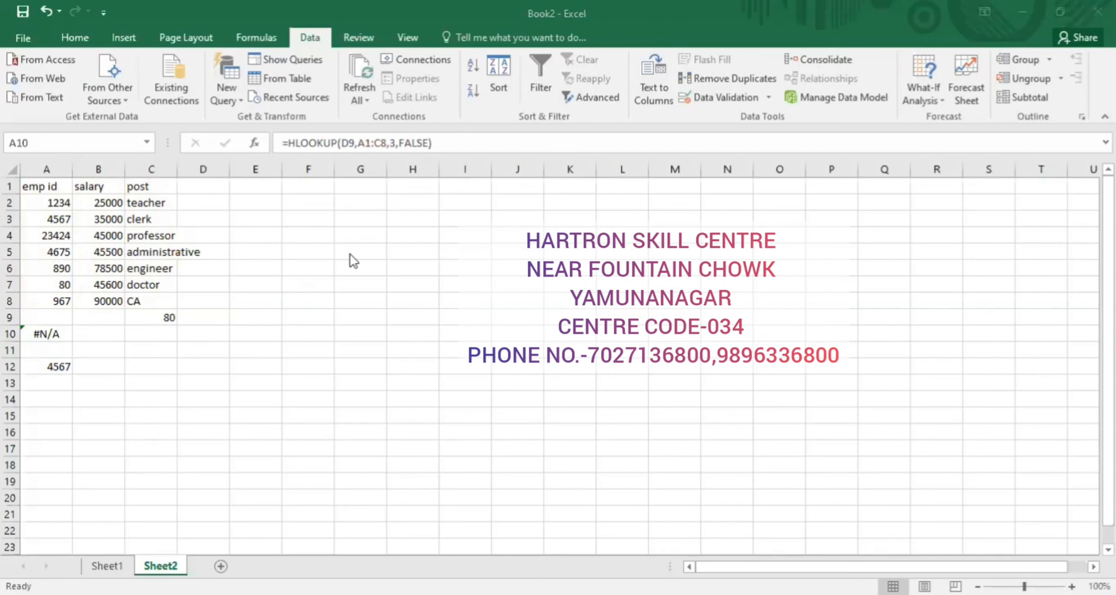
Step: Open the HLOOKUP formula in A10 for editing from its error options and check its arguments one by one
click(70, 335)
click(83, 334)
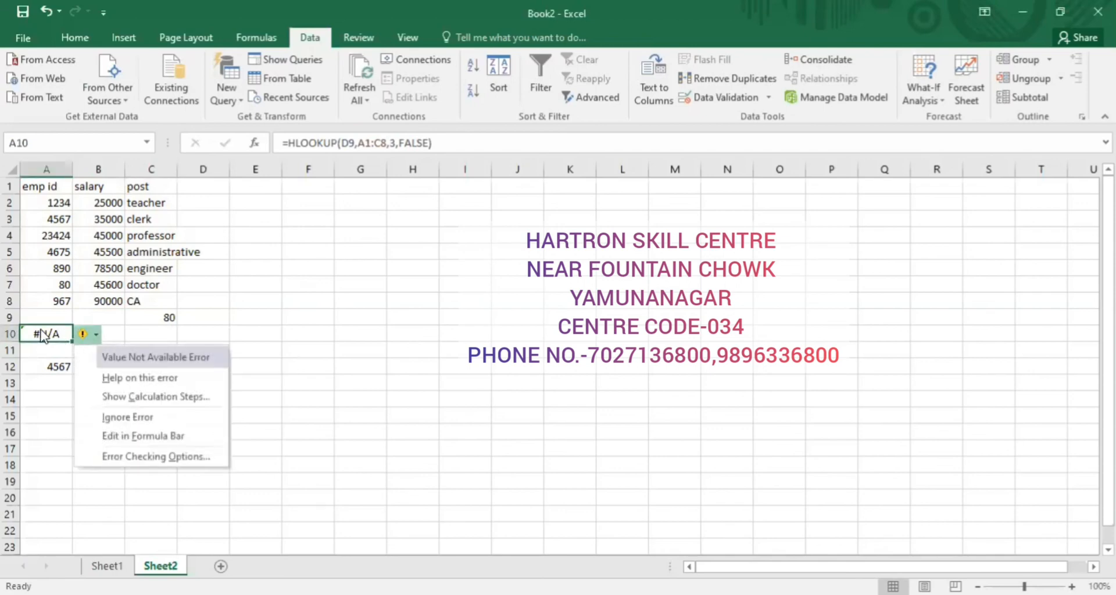
click(166, 439)
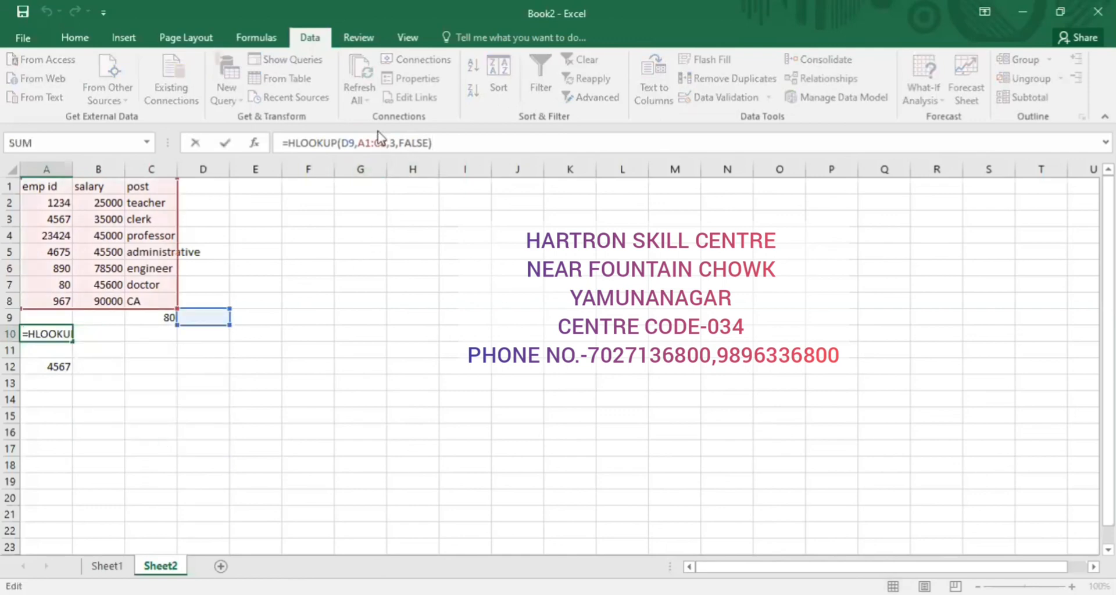
key(Home)
click(326, 142)
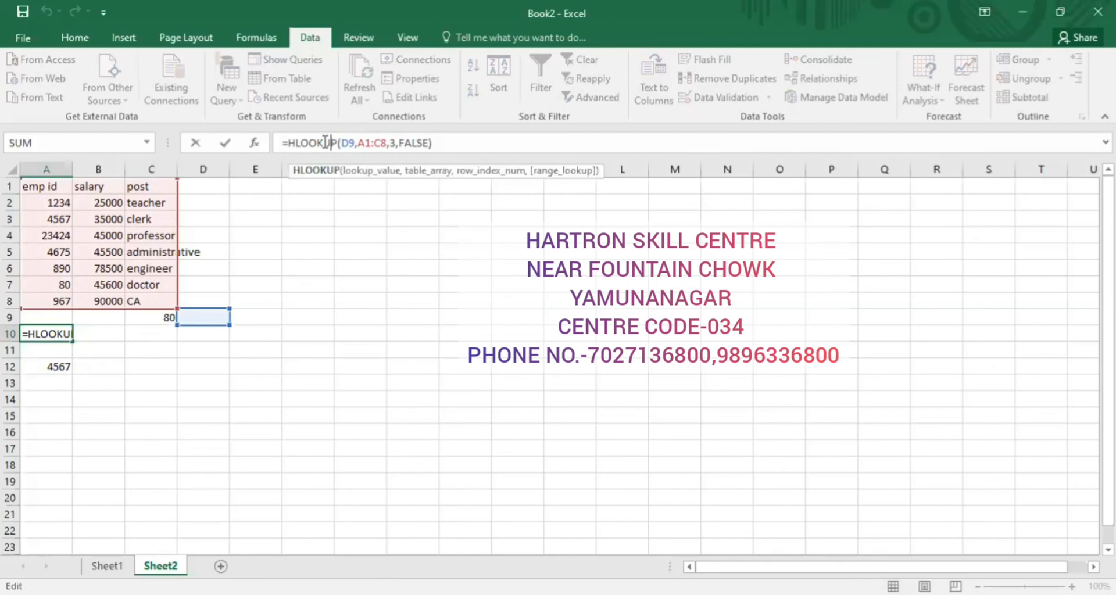
key(Right)
key(Right)
key(Right)
key(Right)
key(Right)
key(Right)
key(Right)
key(Right)
key(Right)
key(Right)
key(Right)
key(Right)
key(Right)
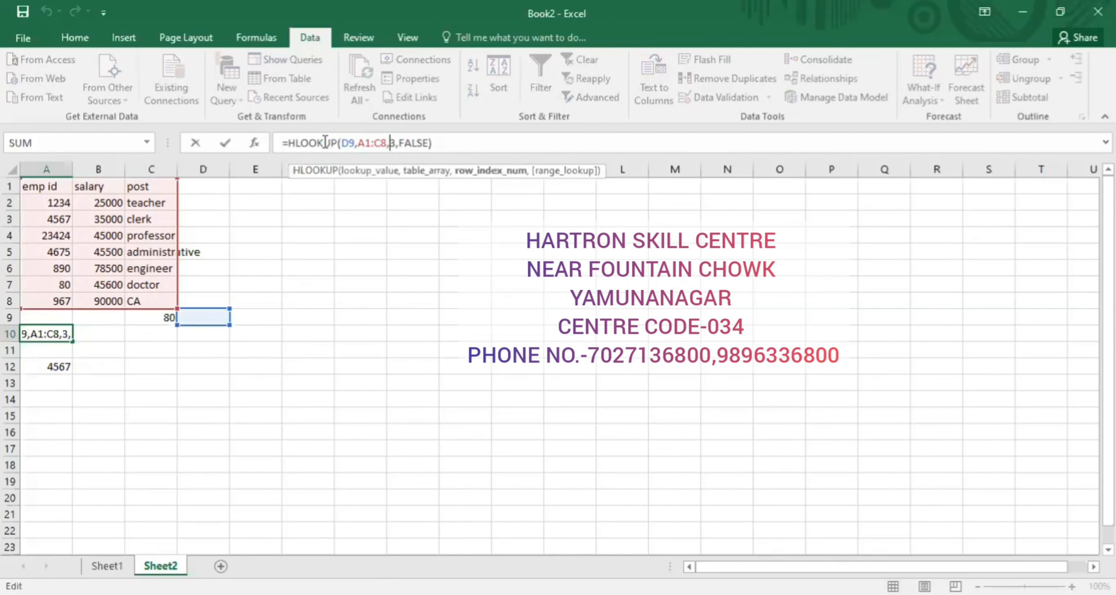
key(Right)
key(Right)
key(Right)
key(Right)
key(Right)
key(Right)
key(Right)
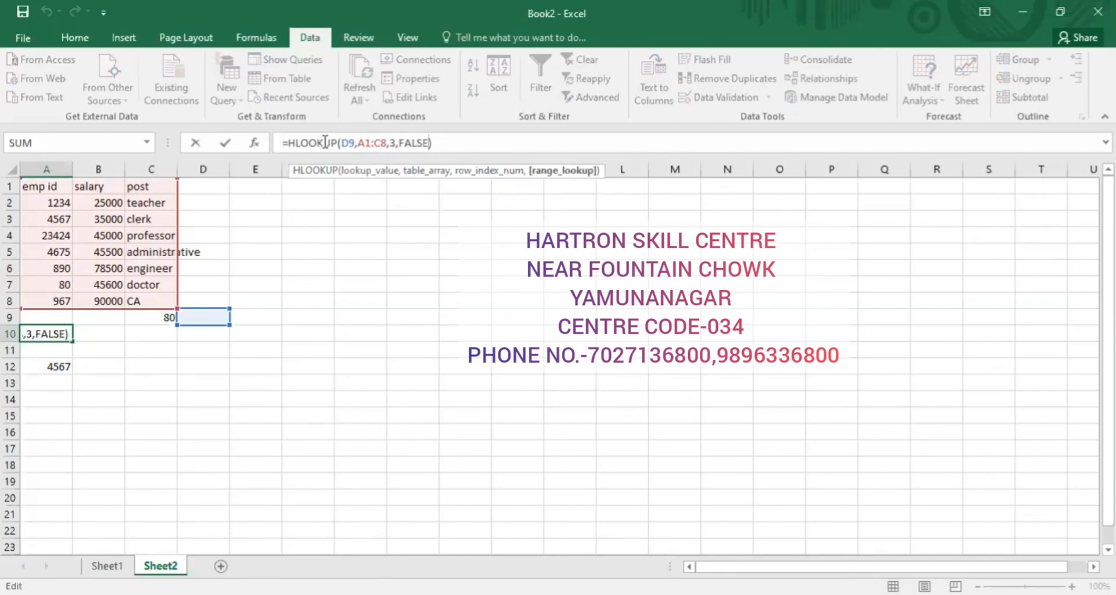
Step: Try to enclose the FALSE argument of the A10 HLOOKUP formula in square brackets and accept the formula
text())
key(Left)
key(Left)
key(Left)
key(Left)
key(Left)
key(Left)
key(Left)
text({)
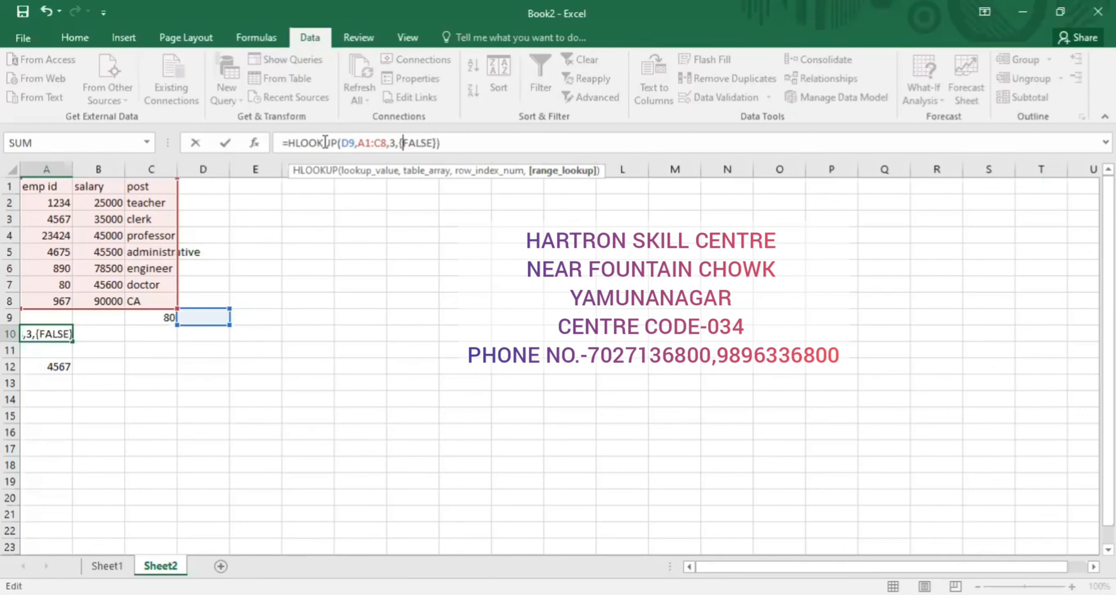
key(BackSpace)
text([)
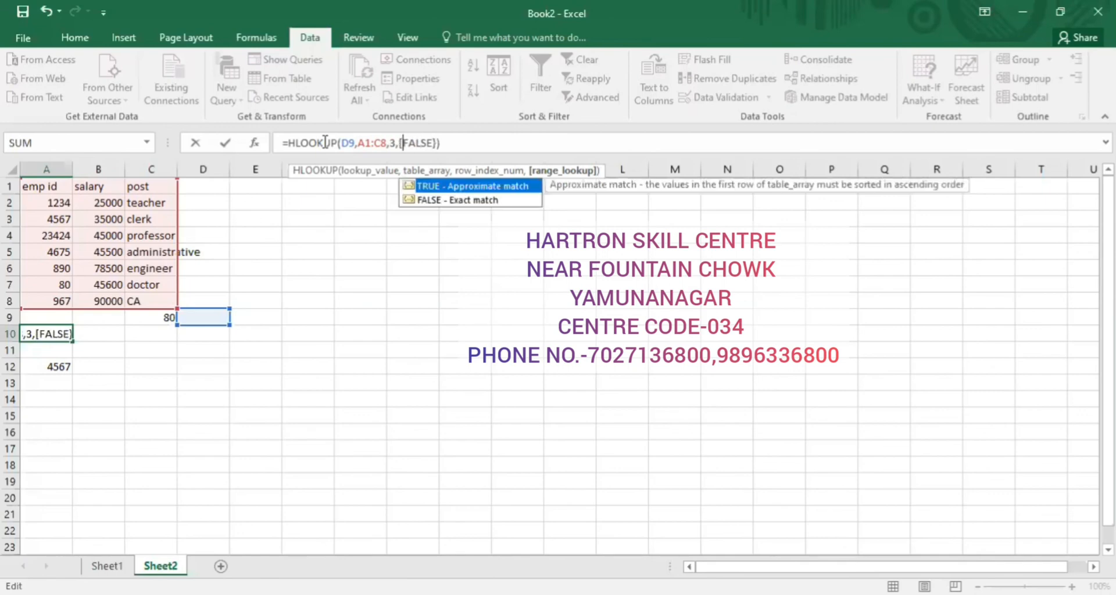
key(Right)
key(Right)
key(Right)
key(Right)
key(Right)
key(Right)
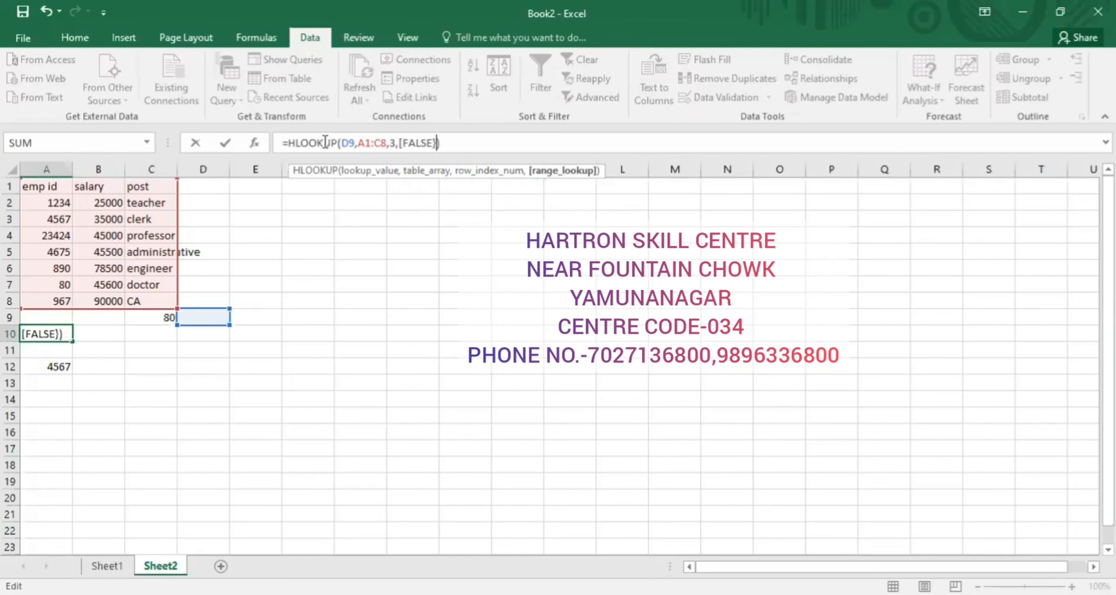
key(BackSpace)
text(])
key(Return)
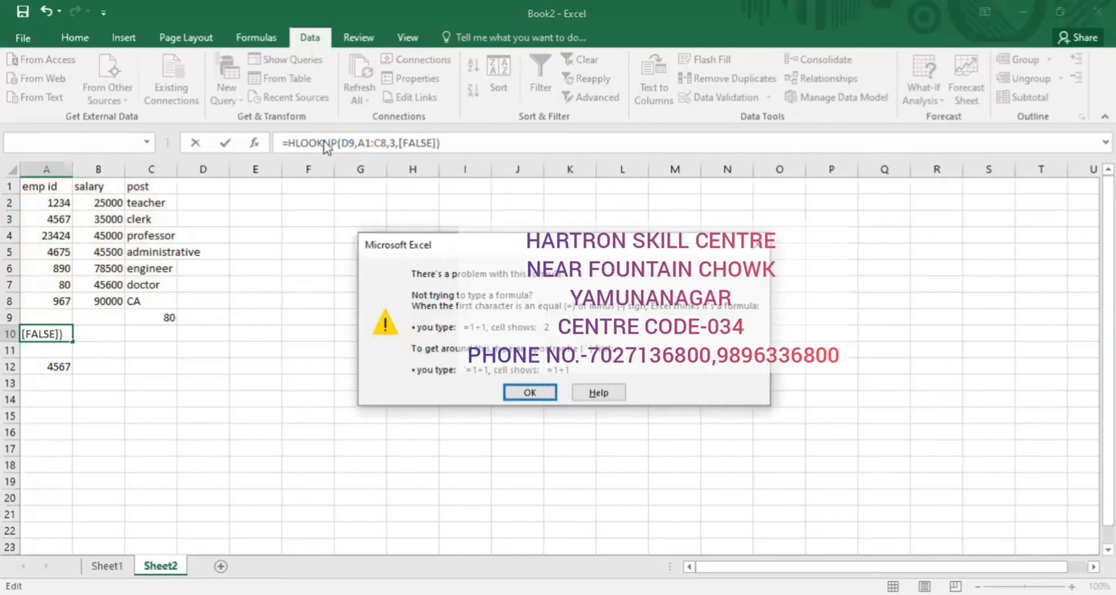
key(Return)
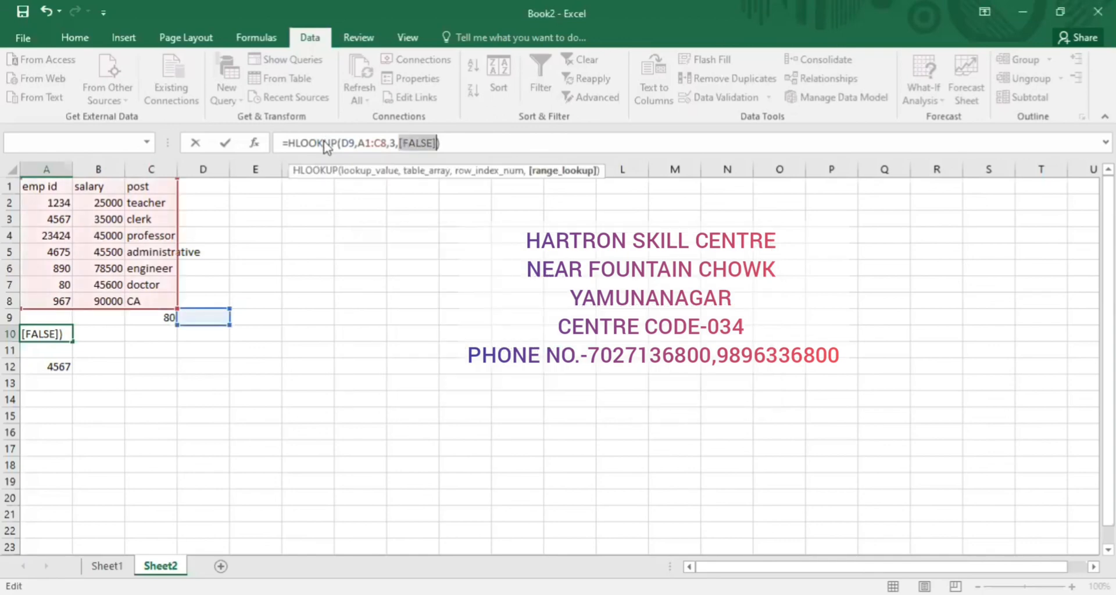
key(Return)
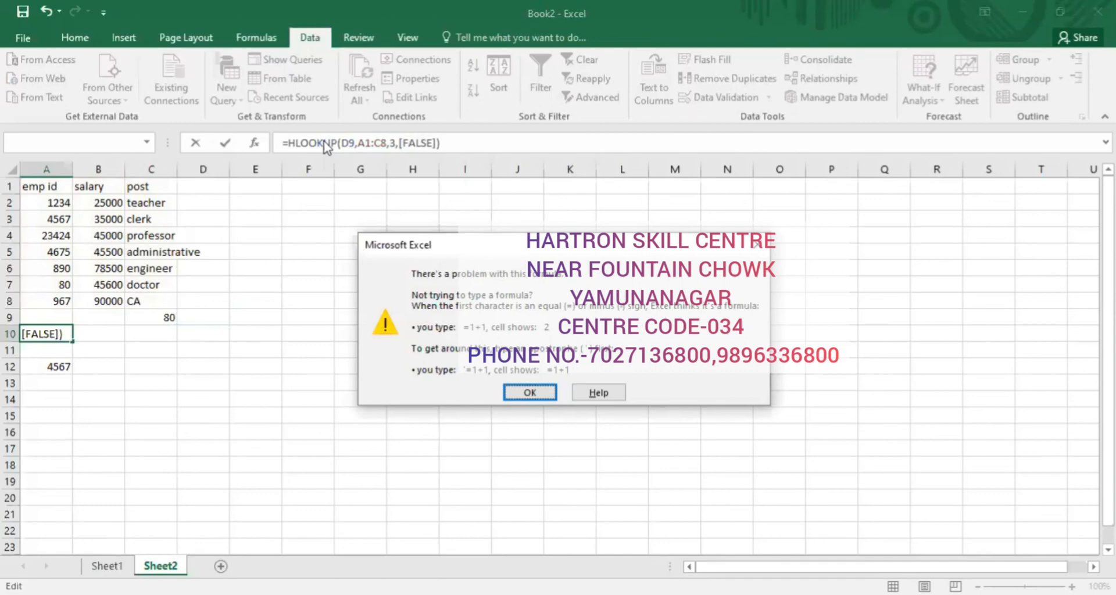
key(Return)
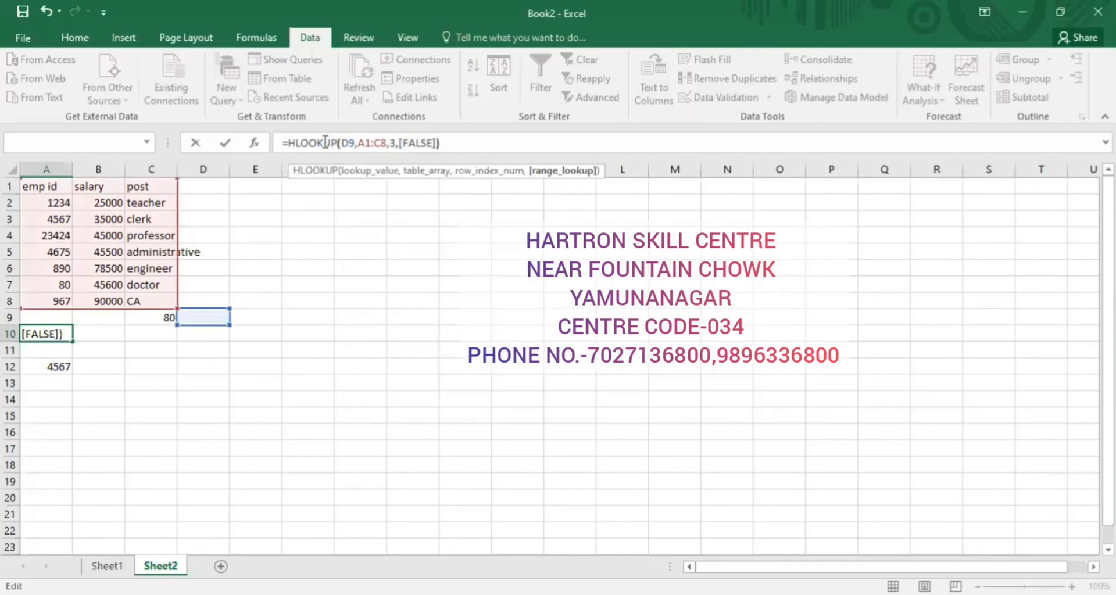
Step: Remove the square brackets around FALSE and restore the A10 formula to =HLOOKUP(D9,A1:C8,3,FALSE)
key(BackSpace)
key(Left)
key(Left)
key(Left)
key(Left)
key(Left)
key(Left)
key(Left)
key(Delete)
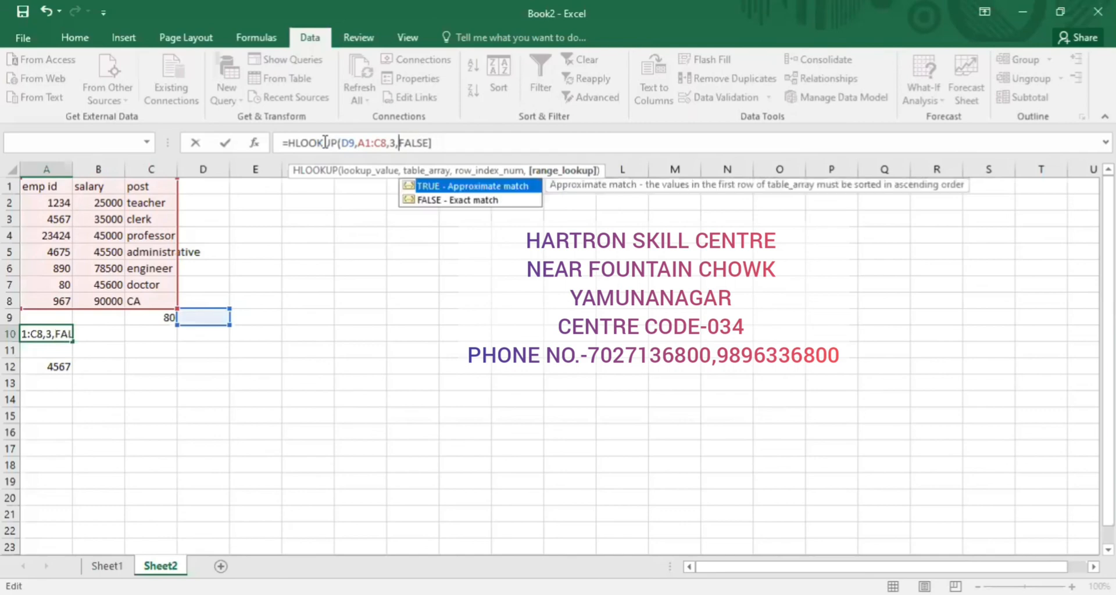
key(Return)
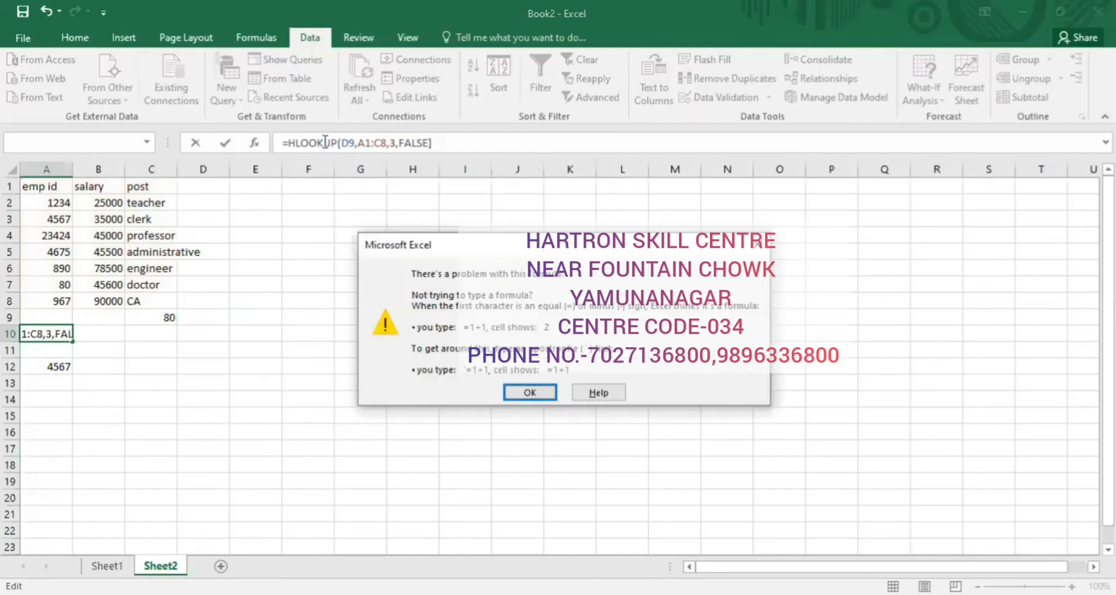
key(Return)
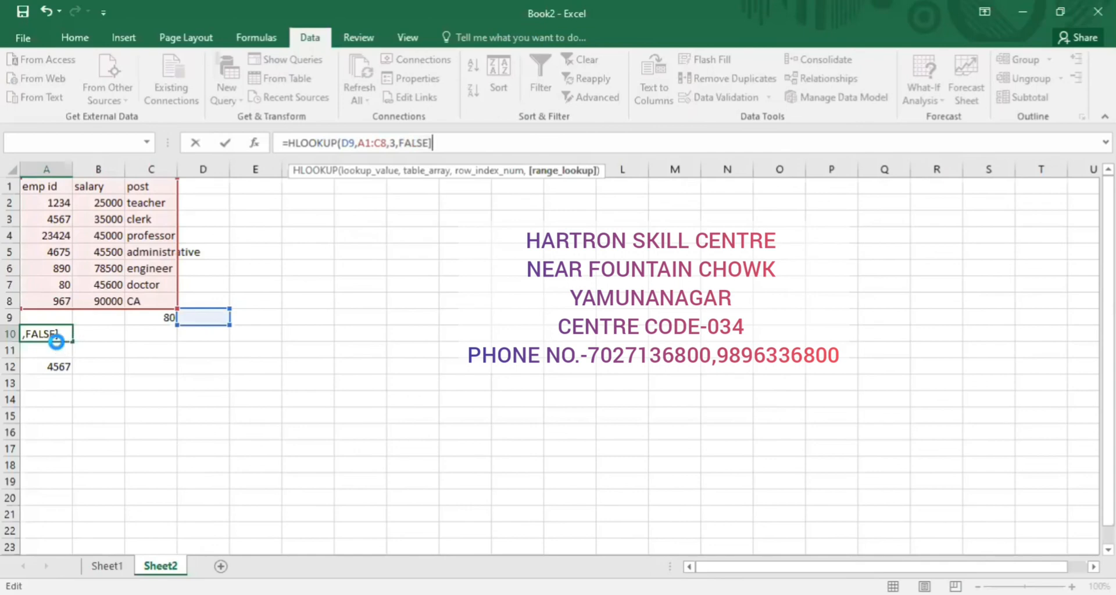
key(Return)
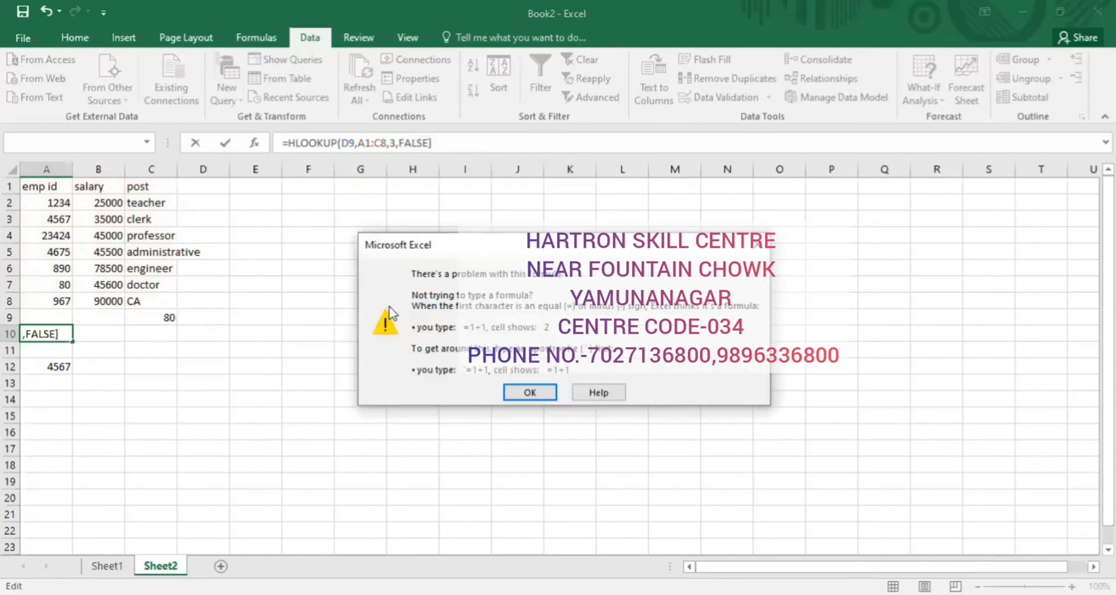
click(523, 396)
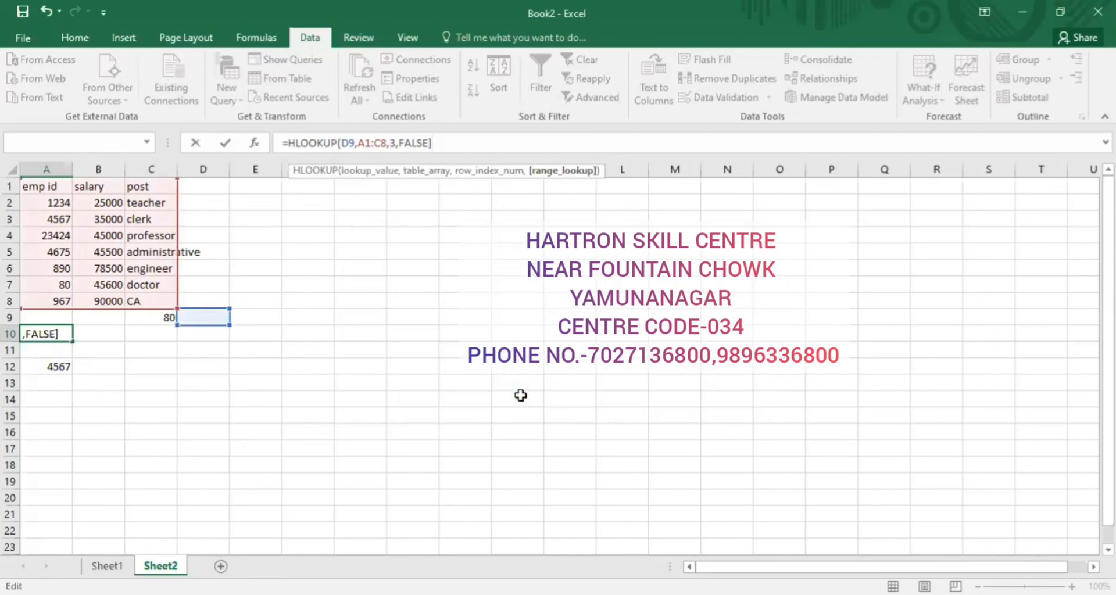
key(Return)
key(Up)
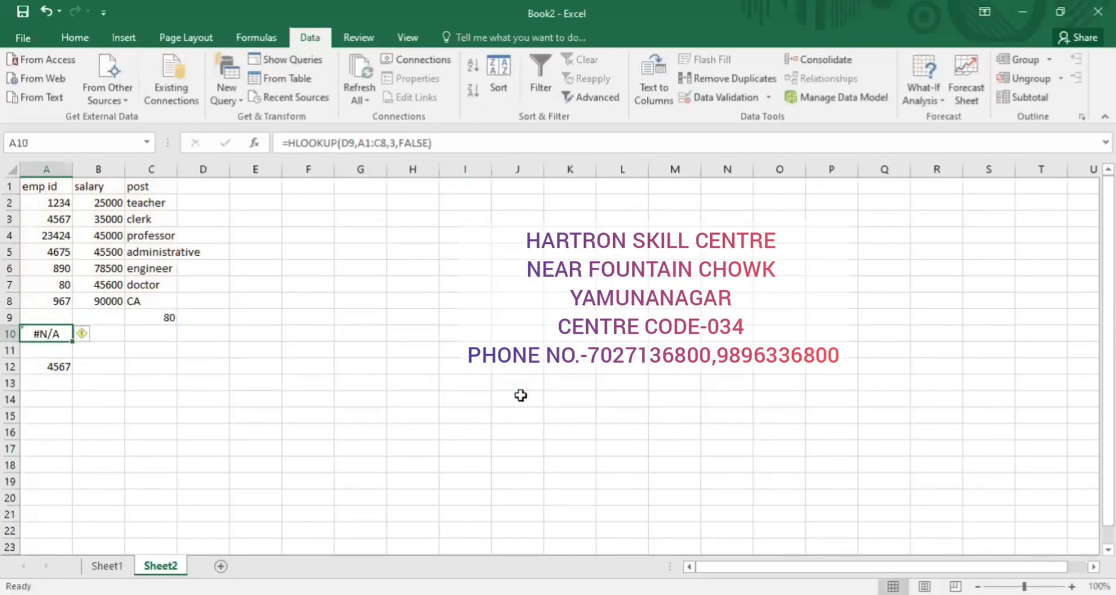
Step: Show the calculation steps for the error in A10, restart and evaluate the HLOOKUP formula, and close the evaluation
key(Down)
key(Up)
click(86, 336)
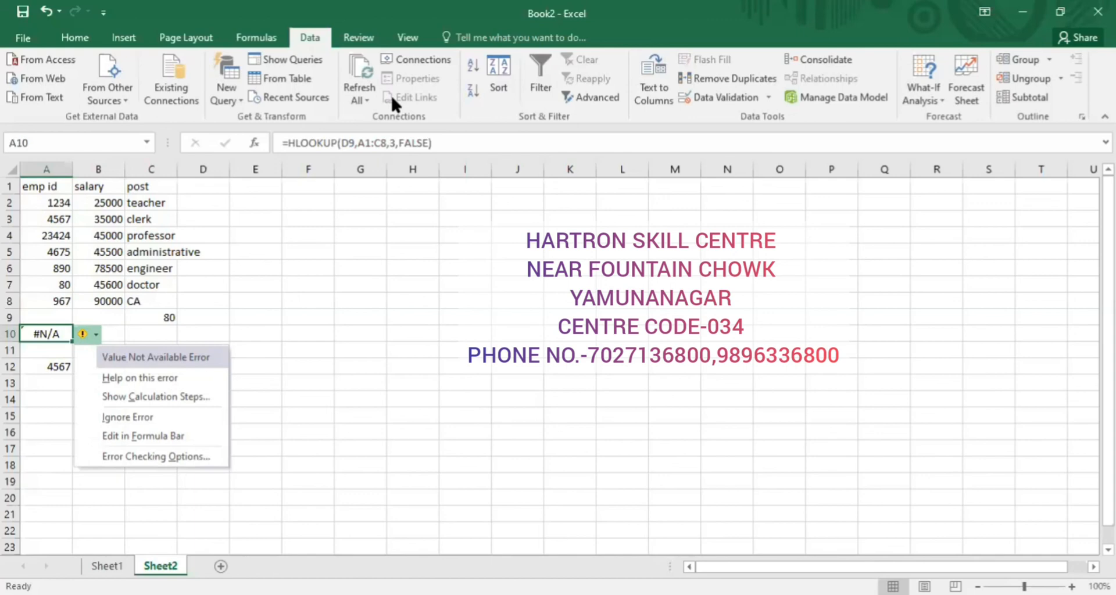
key(alt+Tab)
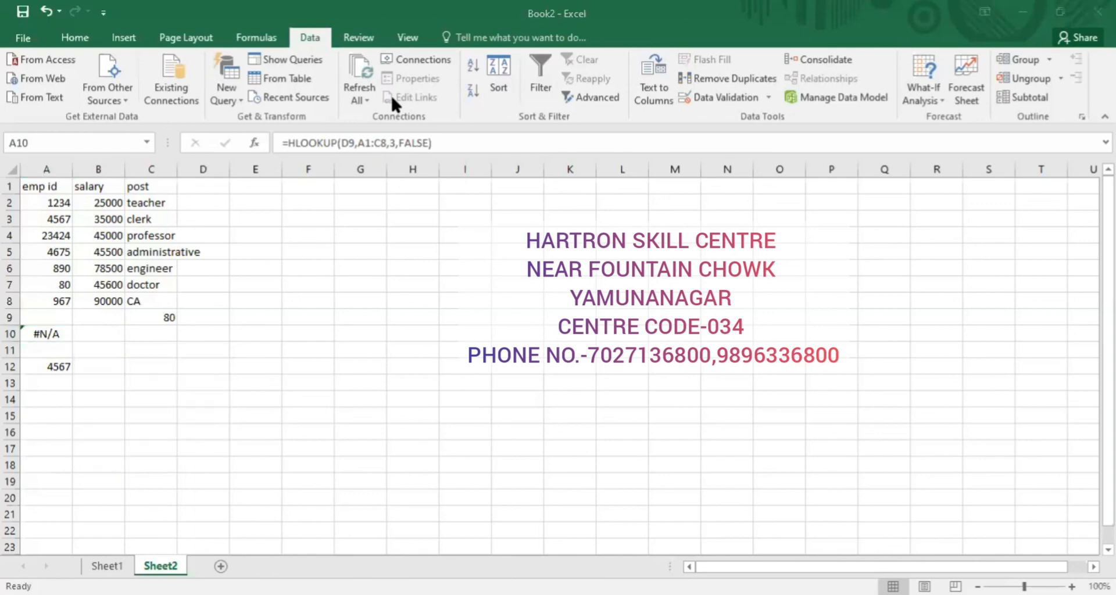
click(69, 340)
click(83, 334)
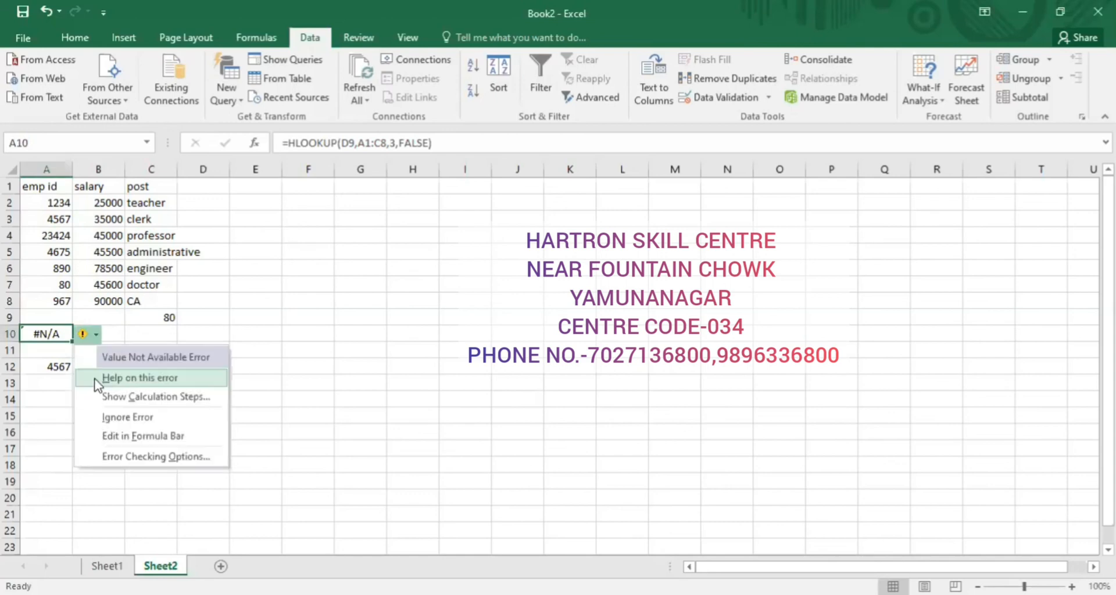
click(95, 394)
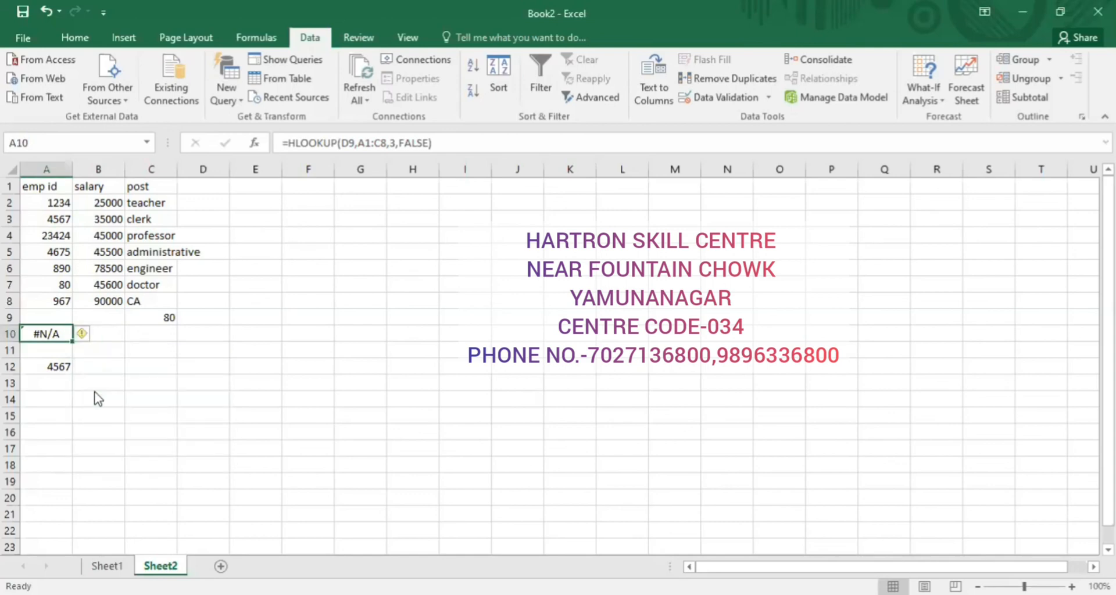
click(362, 423)
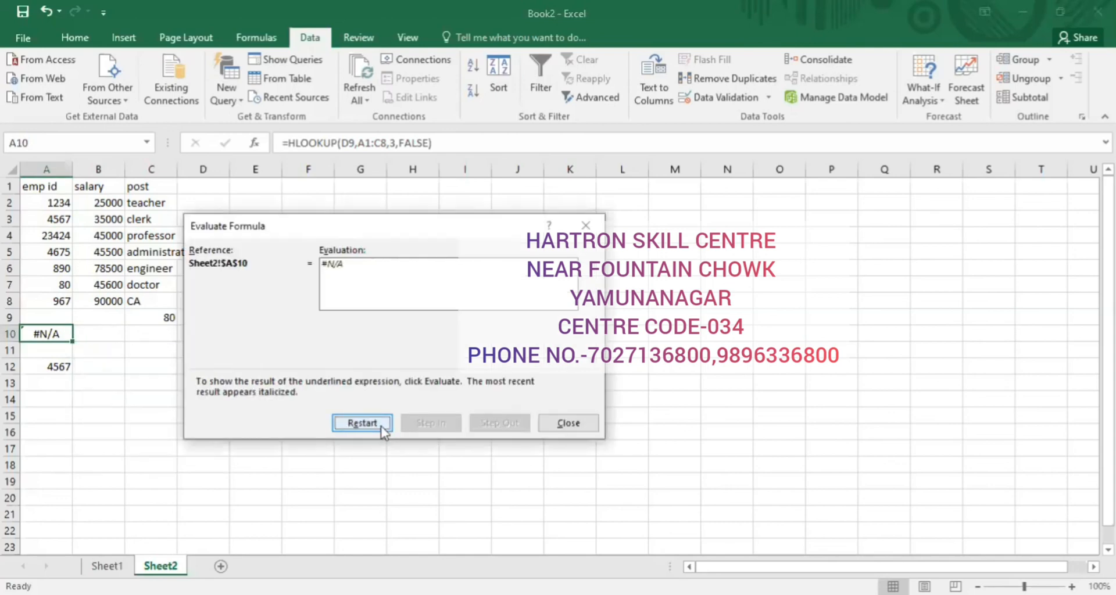
click(362, 423)
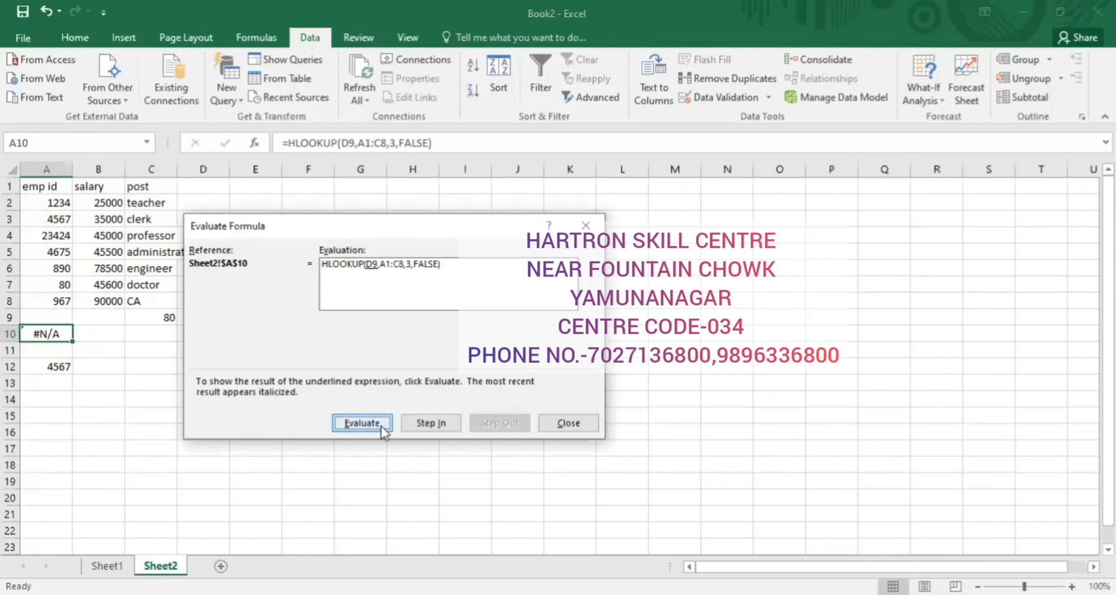
click(381, 426)
click(587, 226)
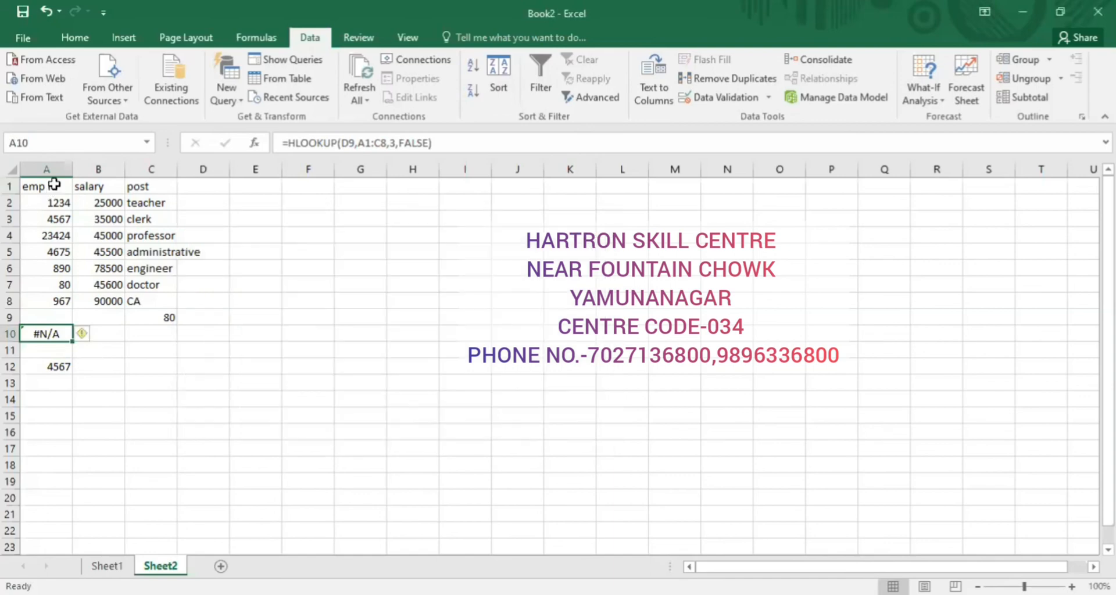
Step: Review the emp id and salary range A1:B8 and its headers, and reselect the HLOOKUP formula in A10
drag(54, 185, 100, 300)
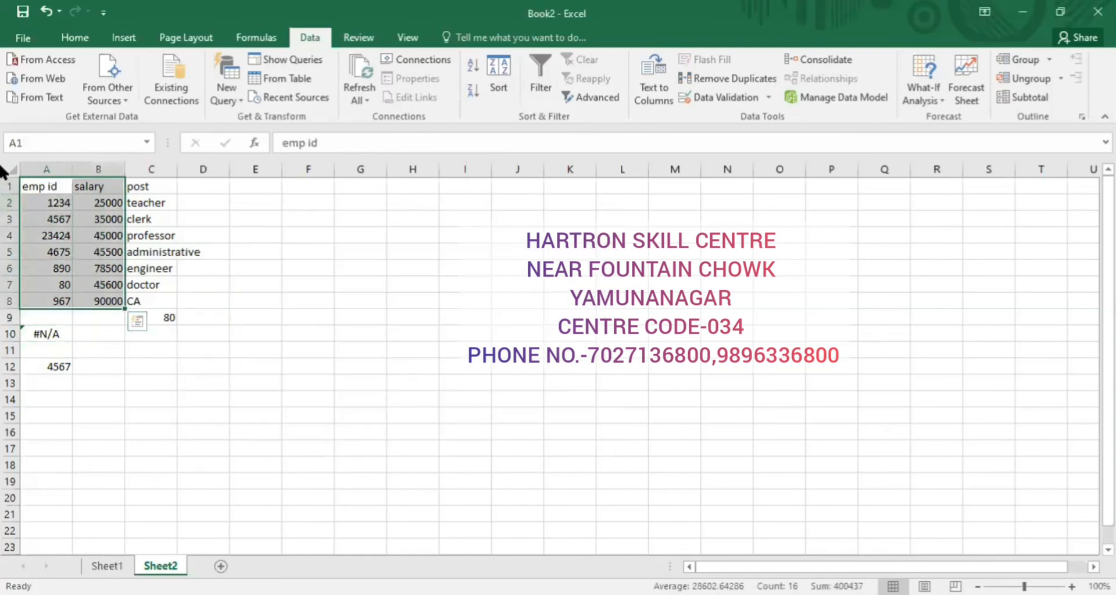
drag(30, 184, 419, 269)
click(46, 185)
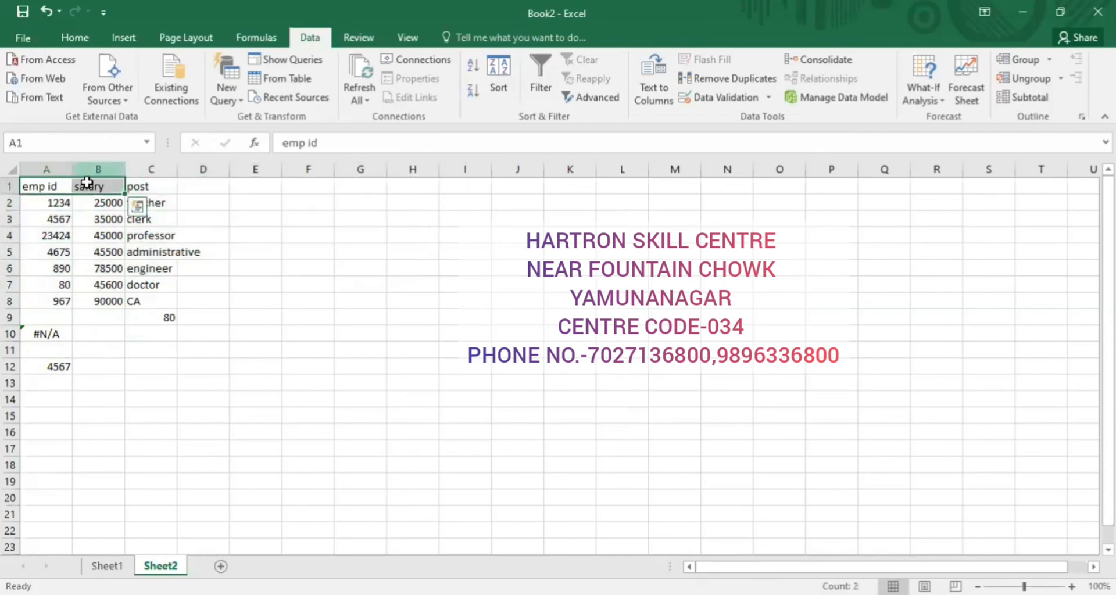
click(96, 169)
click(57, 334)
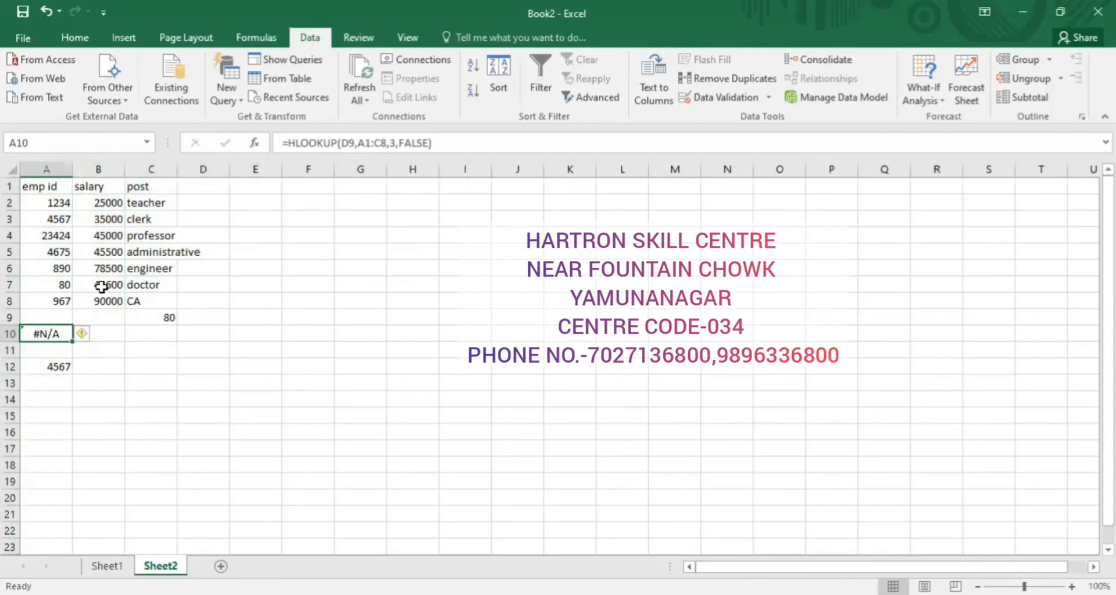